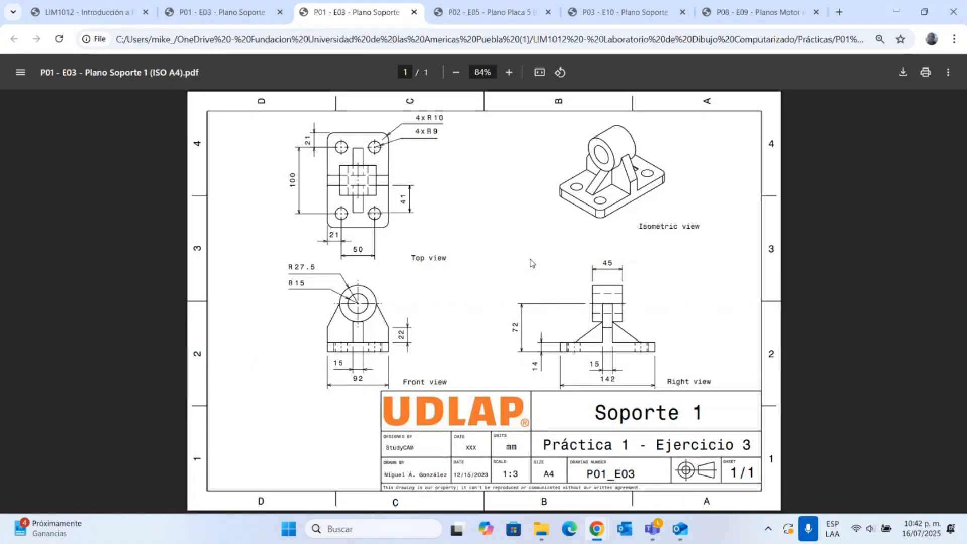
# Compare the A ANSI and ISO A4 versions of the Soporte 1 reference plan
pyautogui.click(216, 16)
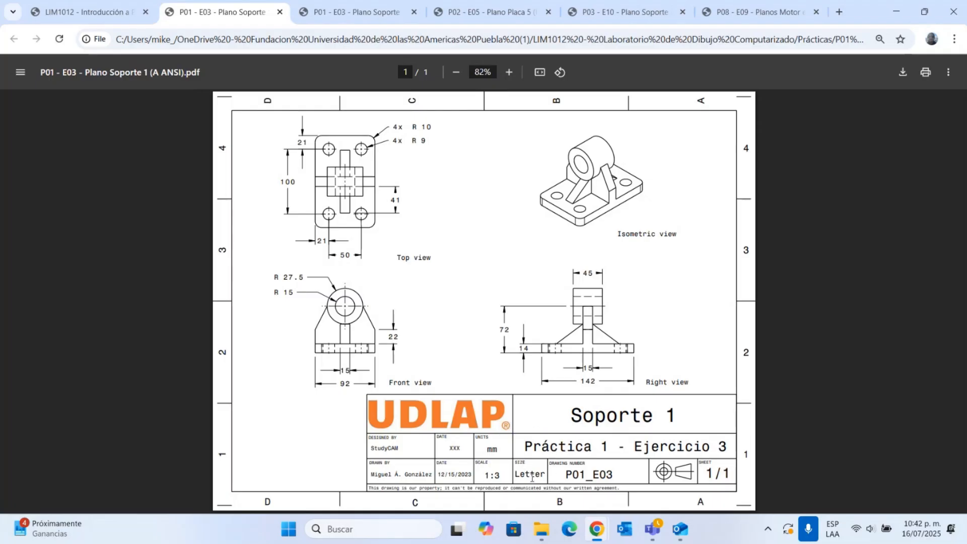
pyautogui.hotkey('ctrl', 'Tab')
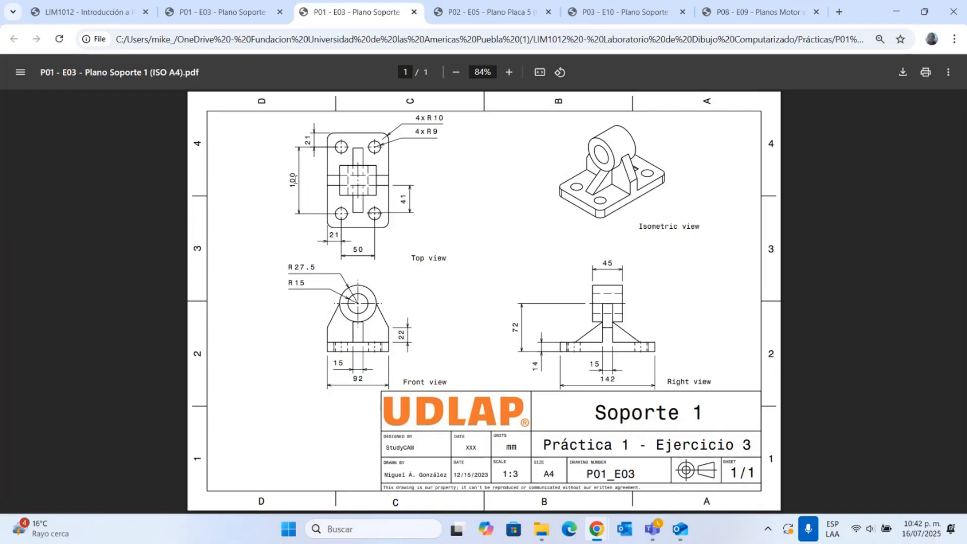
pyautogui.hotkey('ctrl', 'shift', 'Tab')
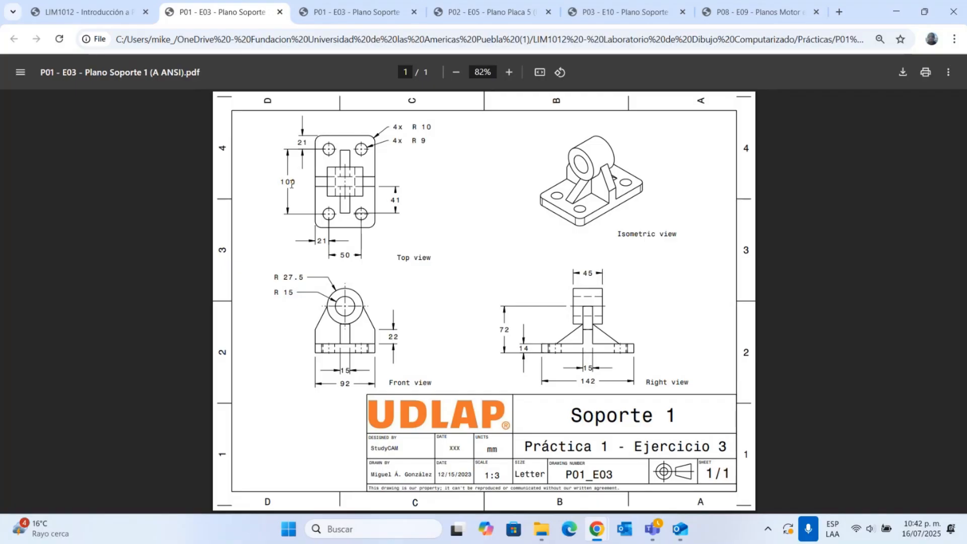
# Switch to CATIA and create a new drawing with the ASME standard, A ANSI sheet style and landscape orientation
pyautogui.hotkey('alt', 'Tab')
pyautogui.hotkey('alt', 'Tab')
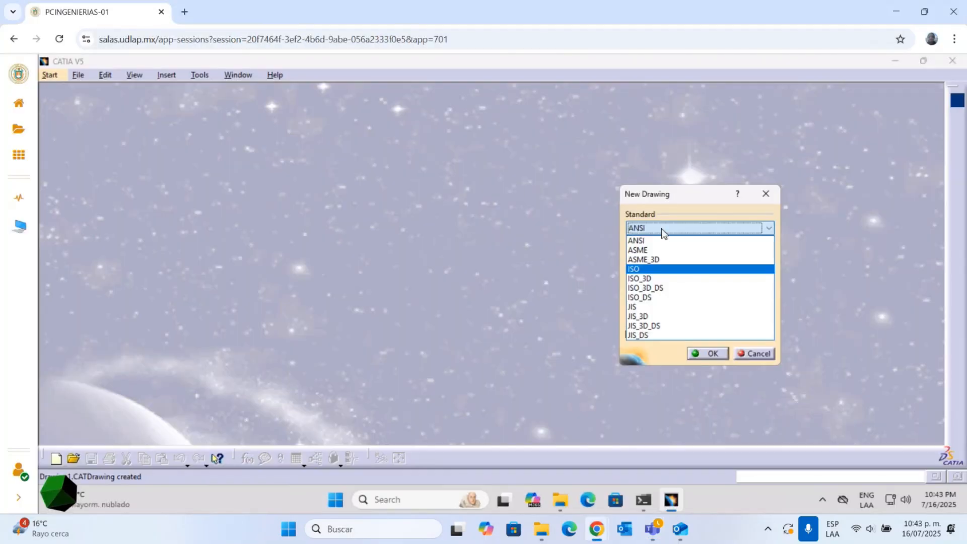
pyautogui.click(644, 251)
pyautogui.click(646, 255)
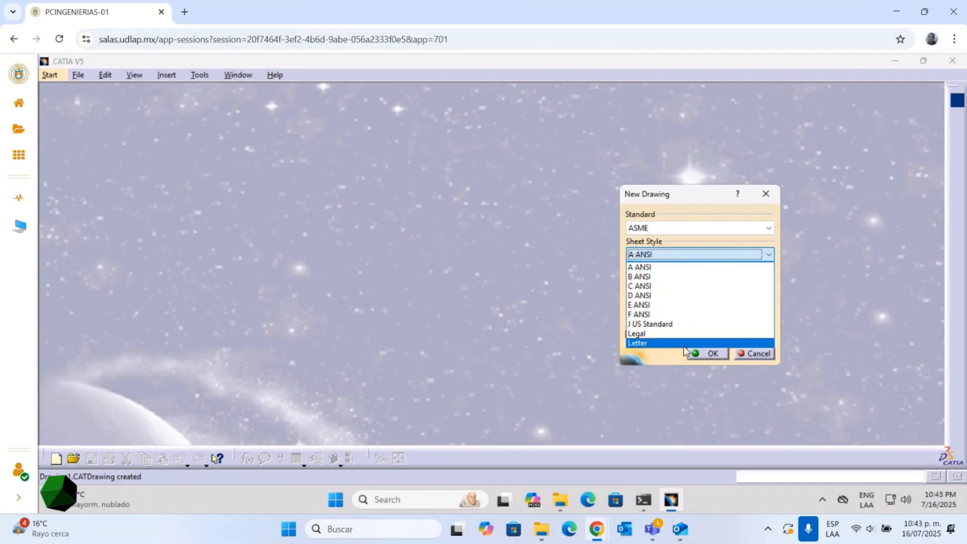
pyautogui.click(658, 344)
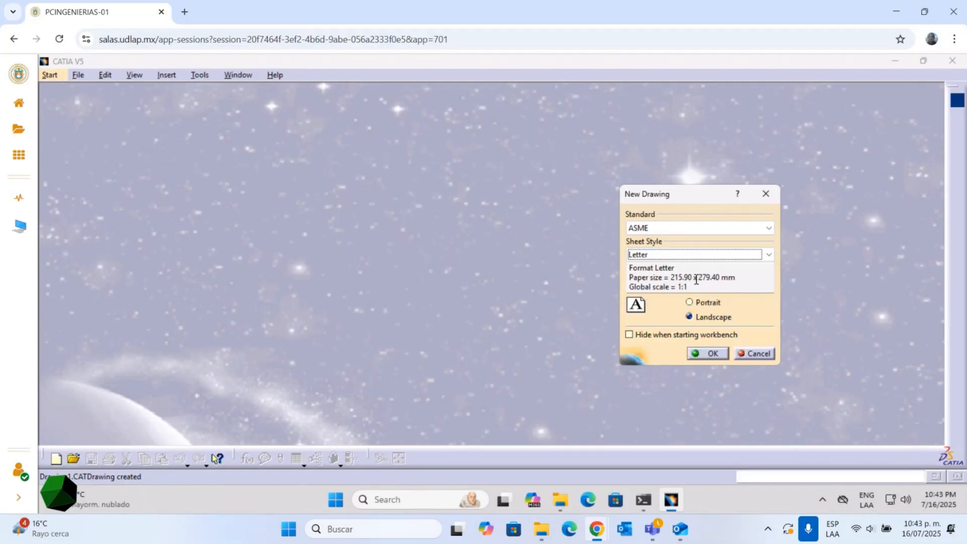
pyautogui.click(696, 261)
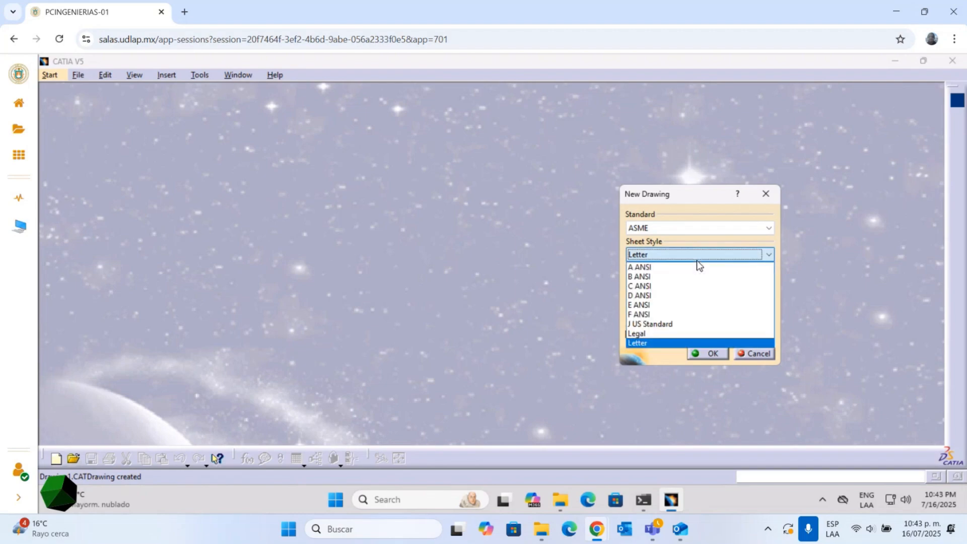
pyautogui.click(656, 269)
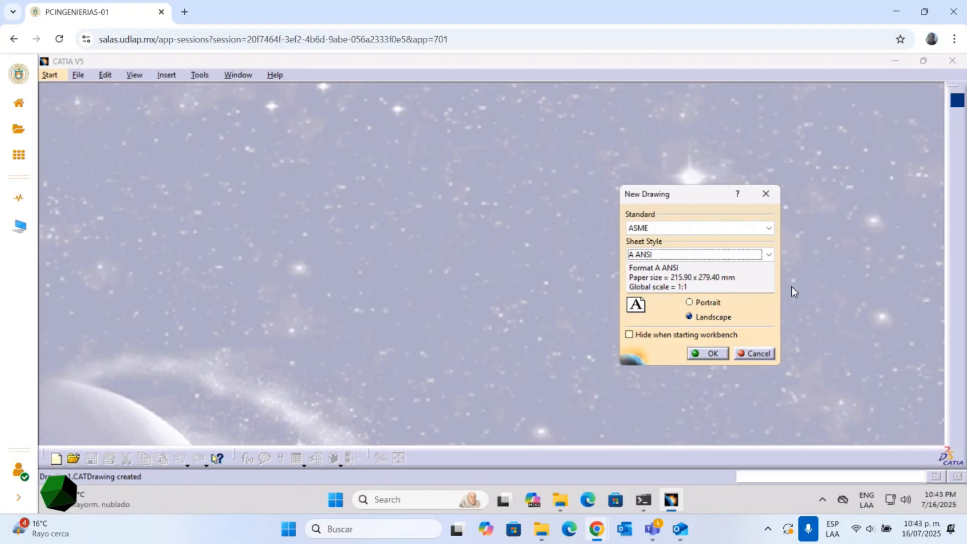
pyautogui.click(708, 304)
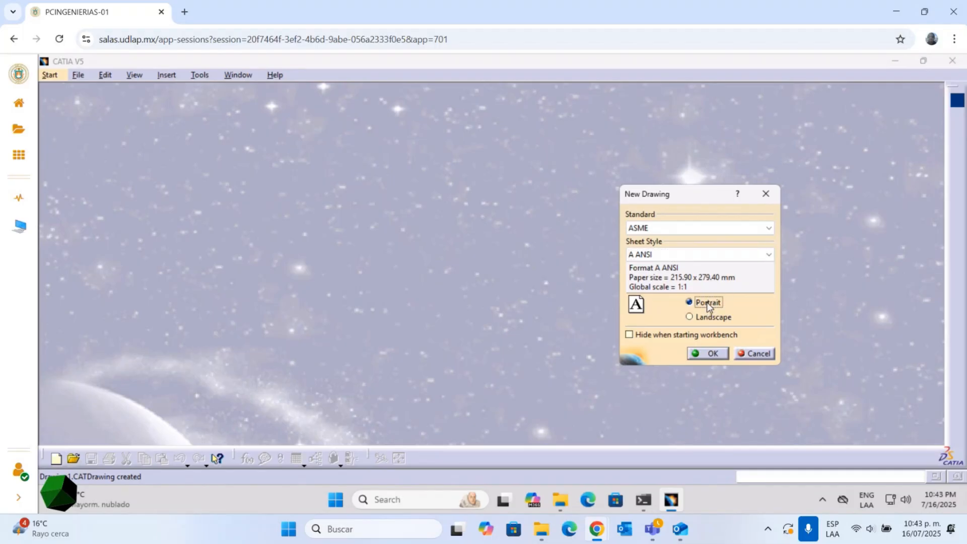
pyautogui.click(706, 316)
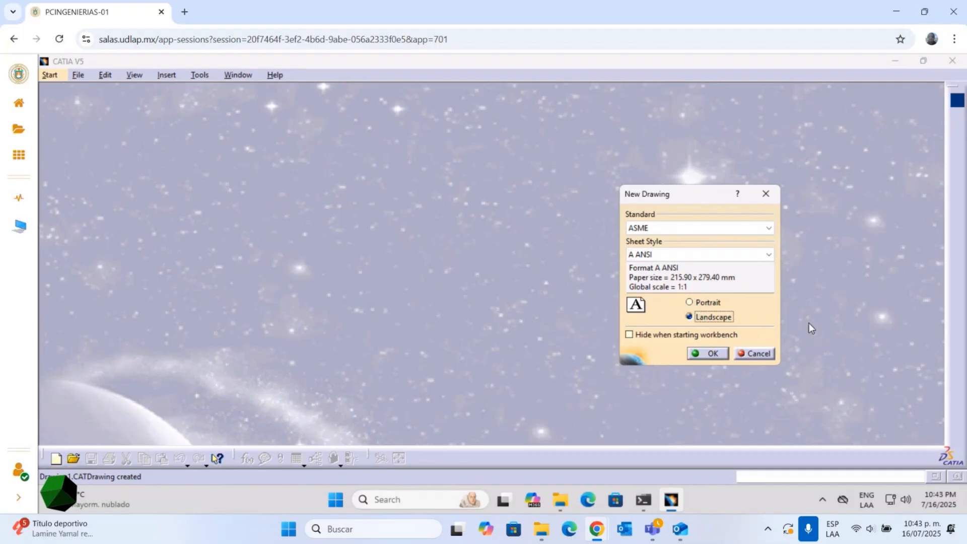
pyautogui.click(707, 354)
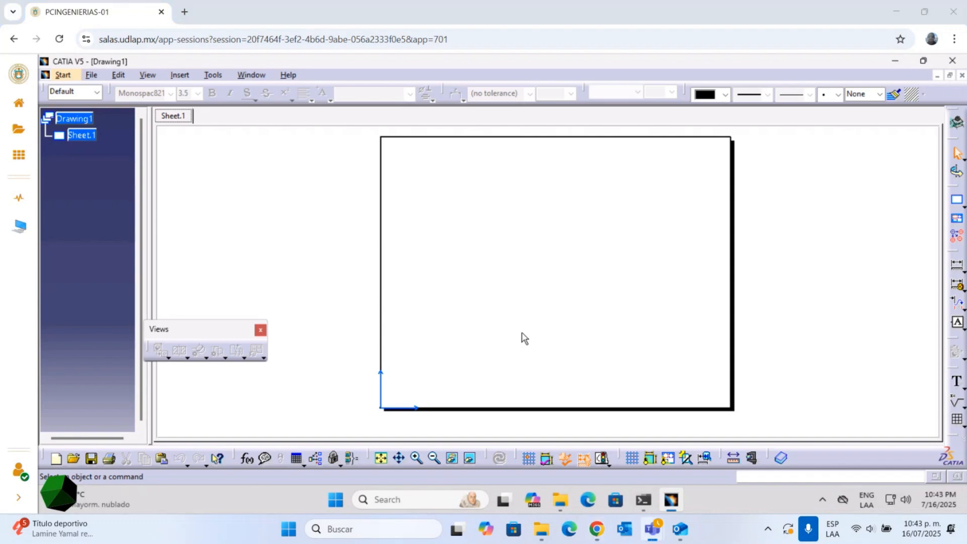
# Review the arrangement of views in the A ANSI reference plan of Soporte 1
pyautogui.hotkey('alt', 'Tab')
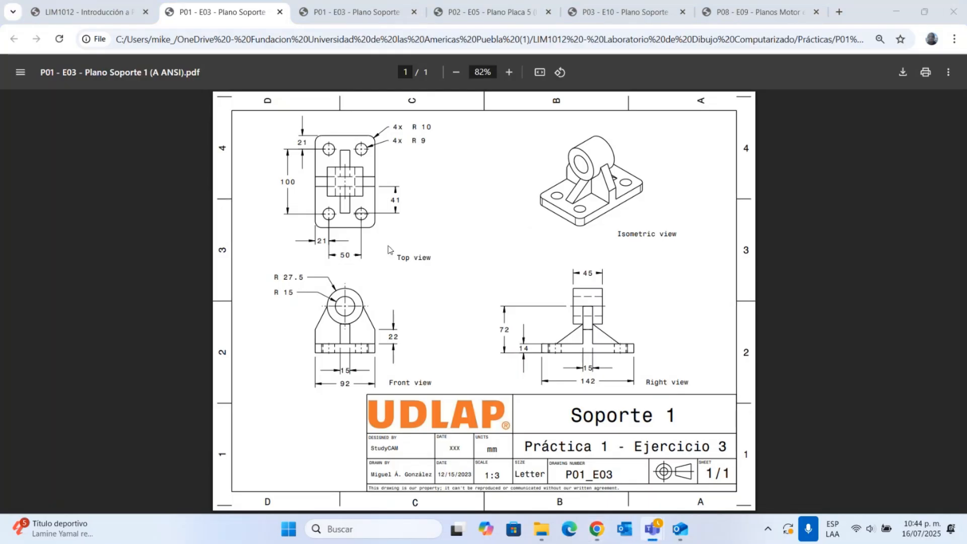
pyautogui.hotkey('alt', 'Tab')
pyautogui.hotkey('alt', 'Tab')
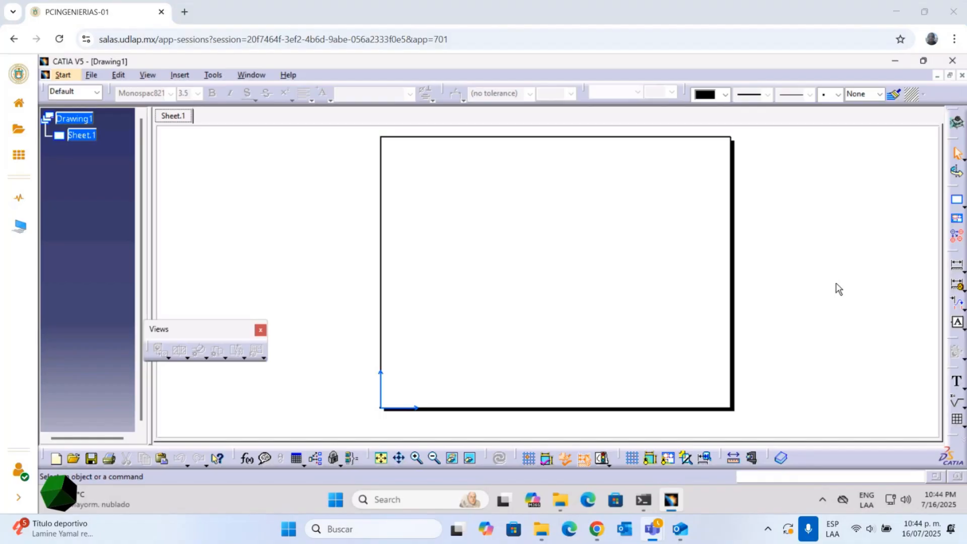
# Reposition the floating Views toolbar beside the sheet and open the P01_E03_Soporte1 part from the Documents folder
pyautogui.moveTo(164, 334); pyautogui.dragTo(235, 262)
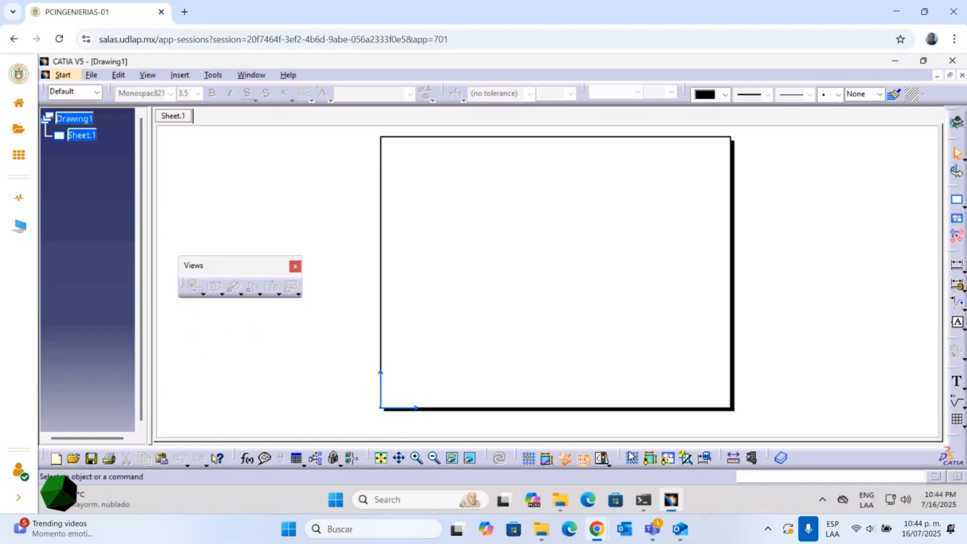
pyautogui.click(560, 500)
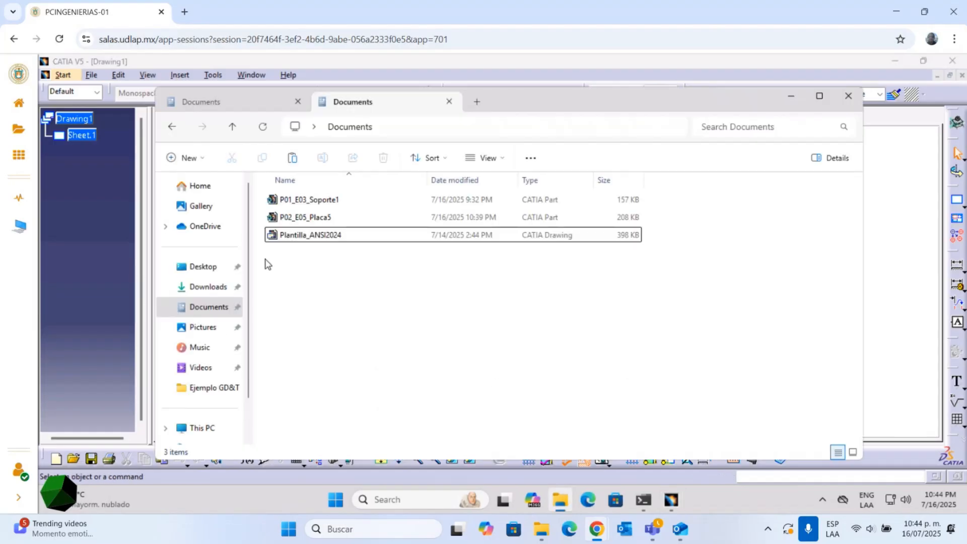
pyautogui.doubleClick(315, 201)
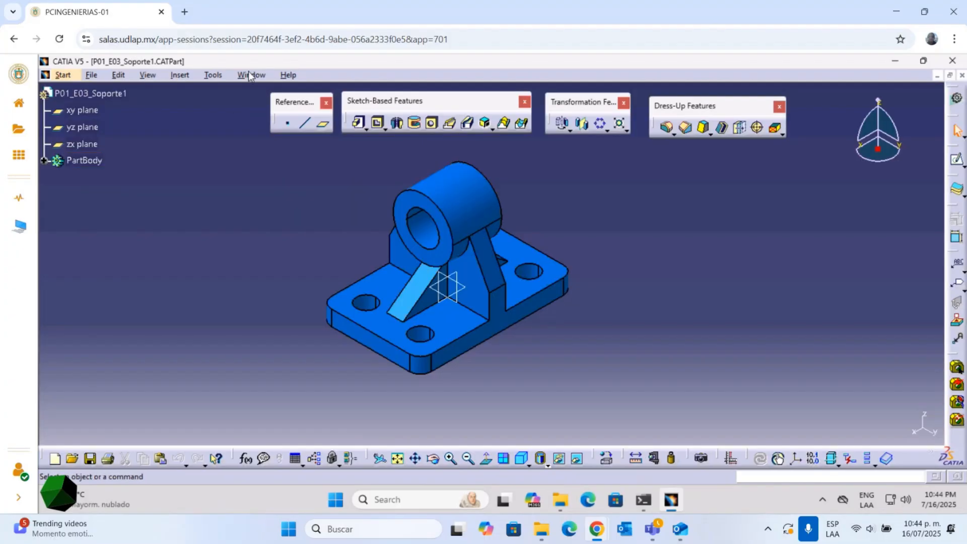
# Start a front view in Drawing1, using the front face of the P01_E03_Soporte1 part as the reference plane
pyautogui.click(251, 74)
pyautogui.click(280, 157)
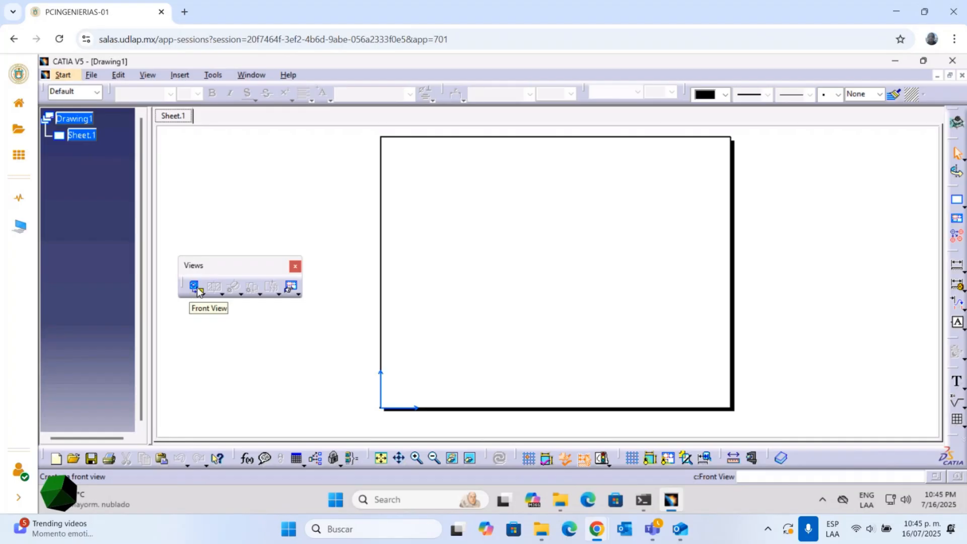
pyautogui.click(193, 289)
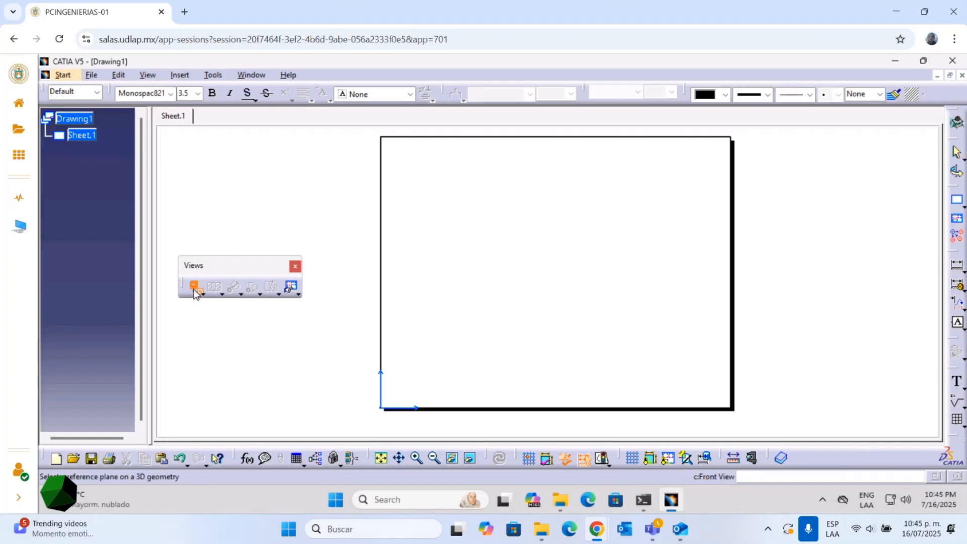
pyautogui.click(251, 74)
pyautogui.click(290, 171)
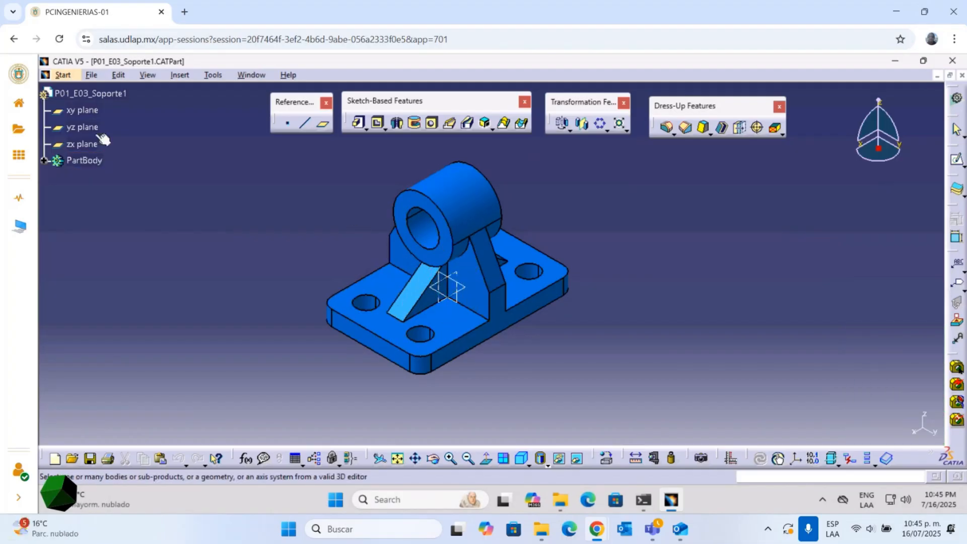
pyautogui.click(403, 254)
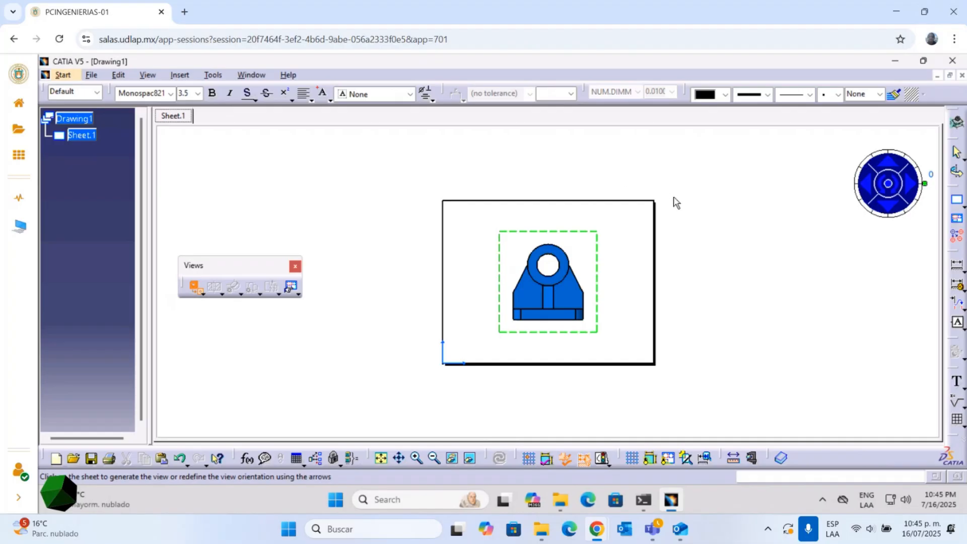
# Try out side, bottom and in-plane rotated orientations of the front view preview, then restore the original orientation
pyautogui.click(870, 185)
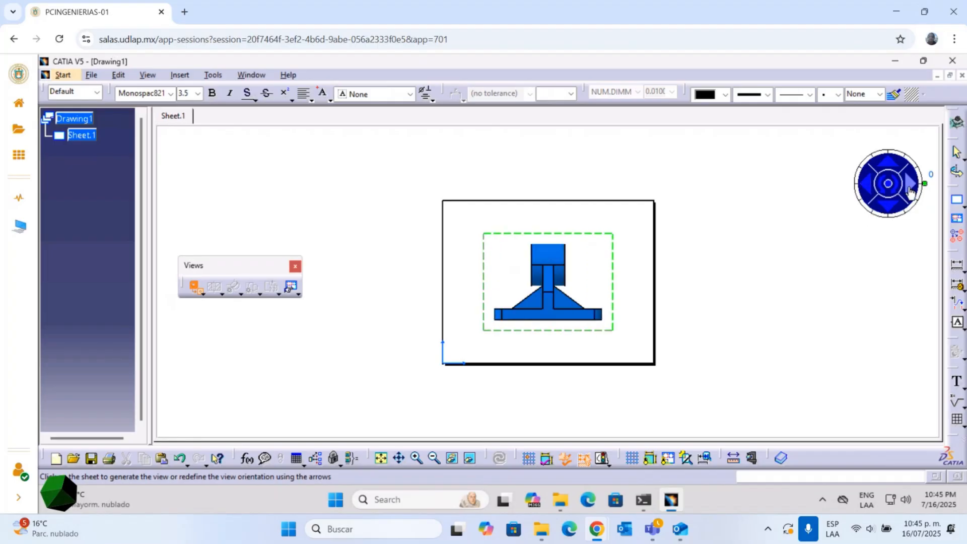
pyautogui.click(911, 192)
pyautogui.click(889, 162)
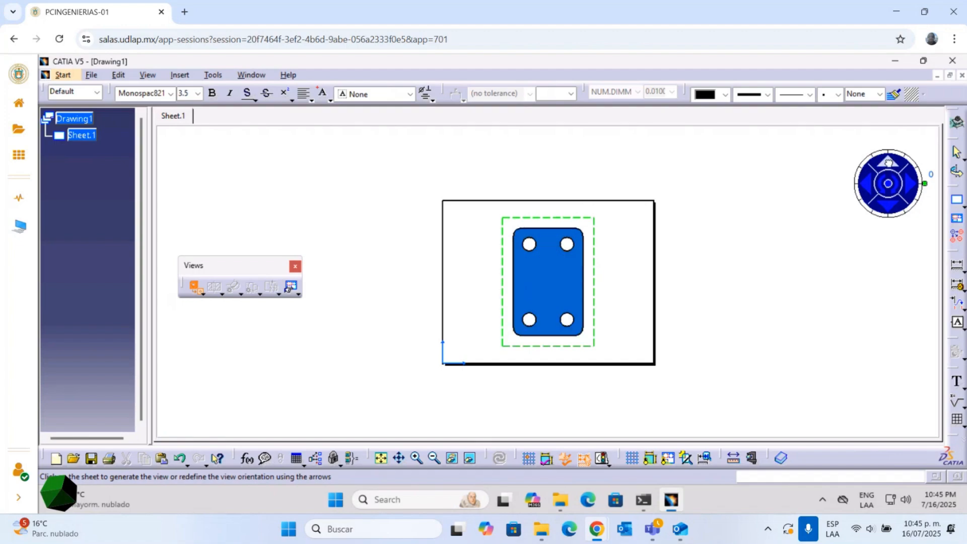
pyautogui.click(891, 209)
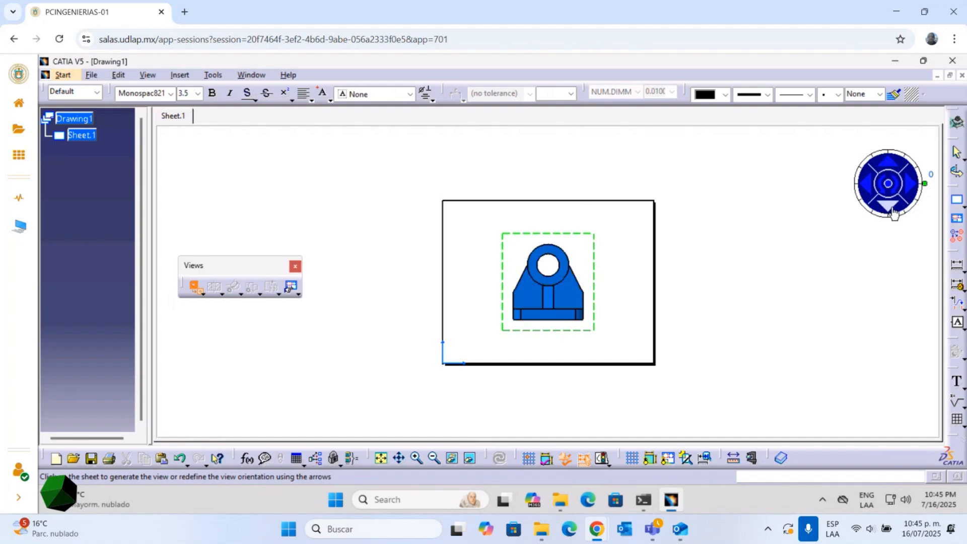
pyautogui.click(885, 198)
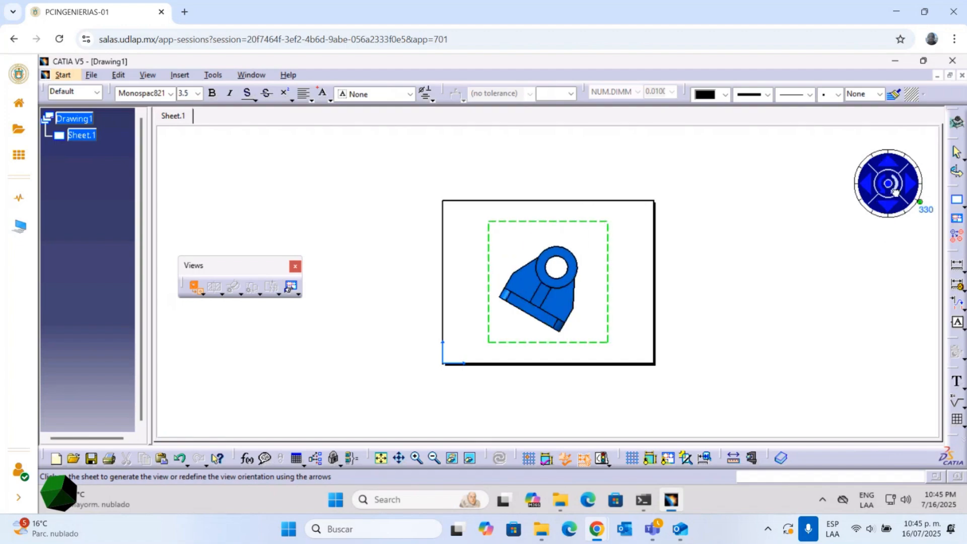
pyautogui.click(883, 179)
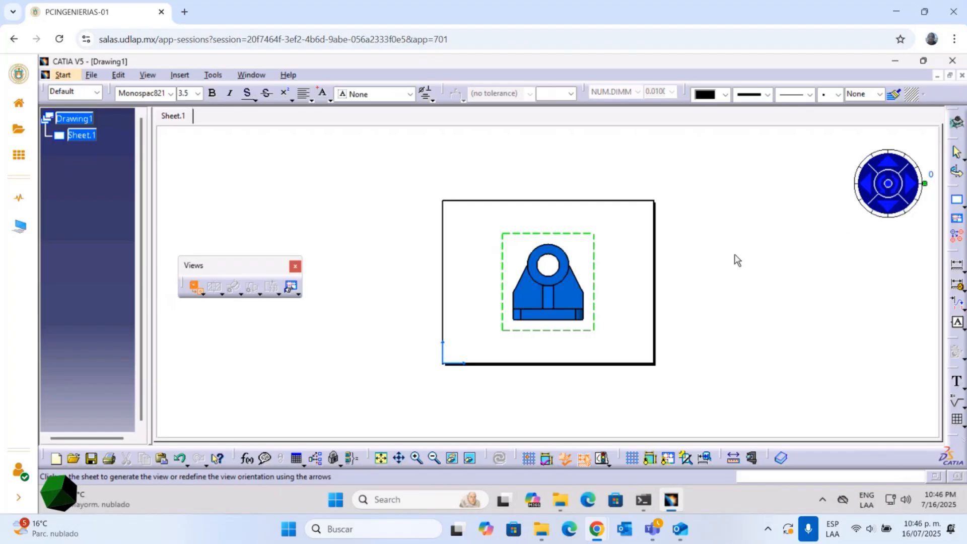
# Generate the front view on the sheet and compare it with the Soporte 1 reference plan
pyautogui.click(710, 311)
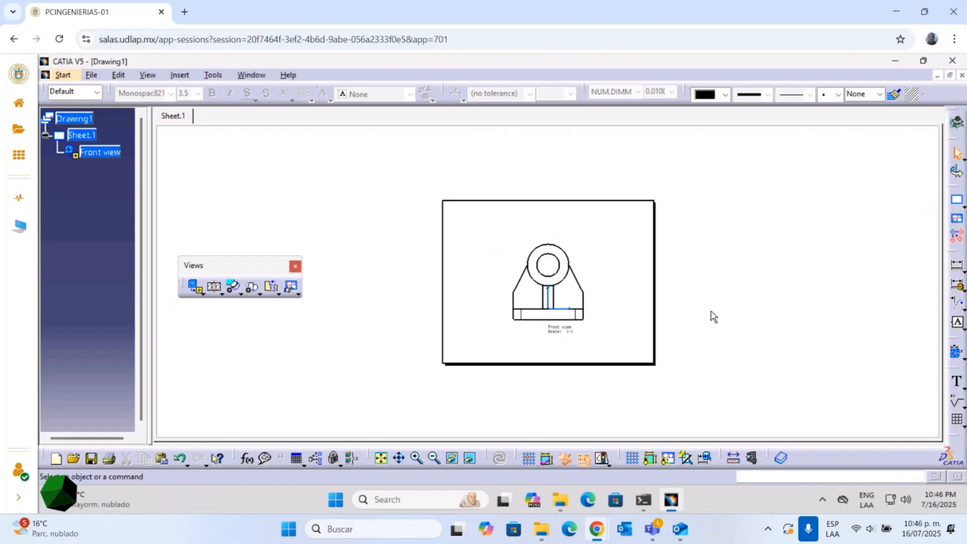
pyautogui.keyDown('ctrl'); pyautogui.moveTo(600, 291); pyautogui.dragTo(604, 223, button='middle'); pyautogui.keyUp('ctrl')
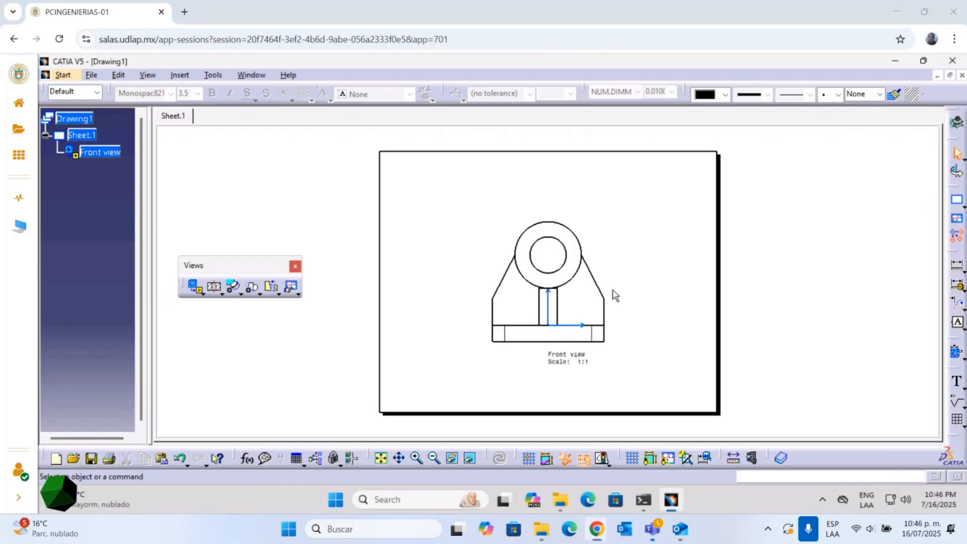
pyautogui.hotkey('alt', 'Tab')
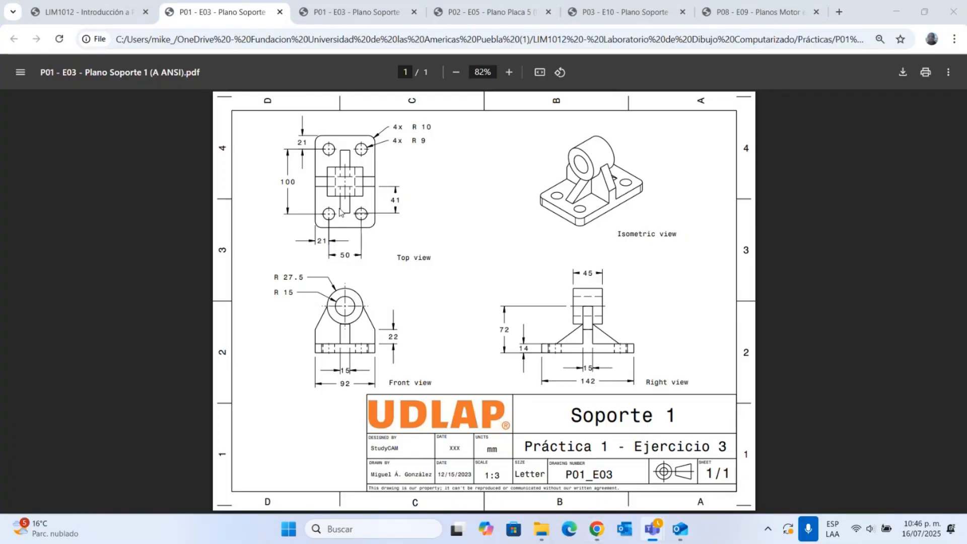
pyautogui.hotkey('alt', 'Tab')
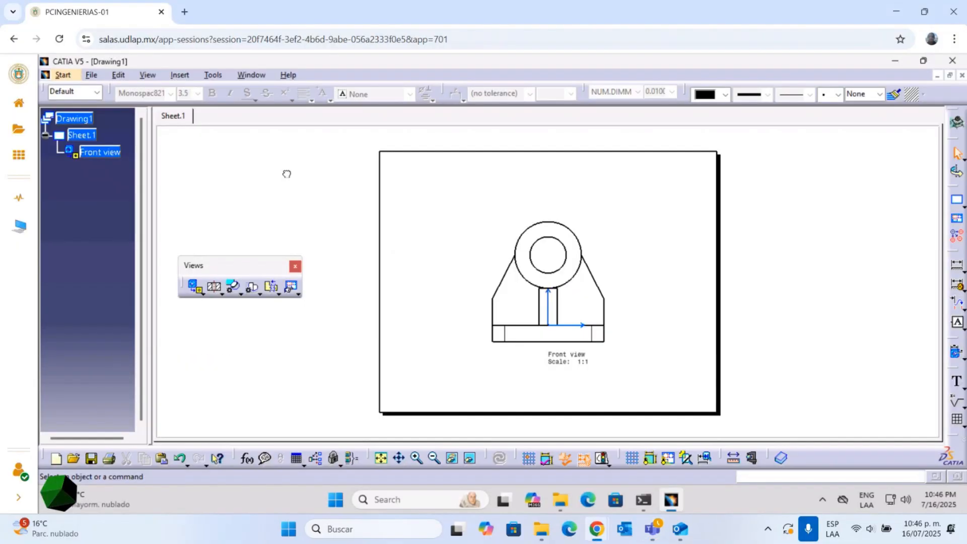
# Create a second drawing from the P01_E03_Soporte1 part in Drafting, using the all-views automatic layout on an ASME A ANSI sheet
pyautogui.click(250, 76)
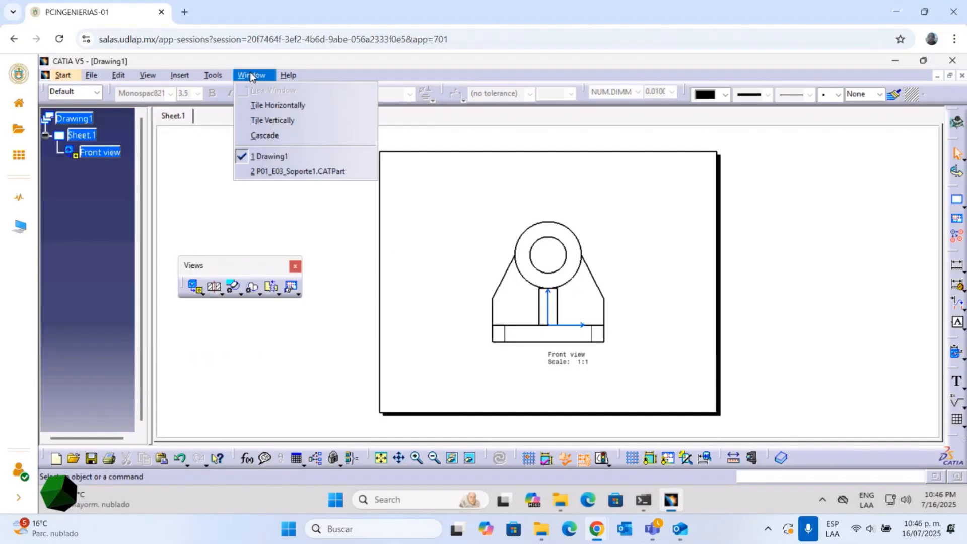
pyautogui.click(297, 171)
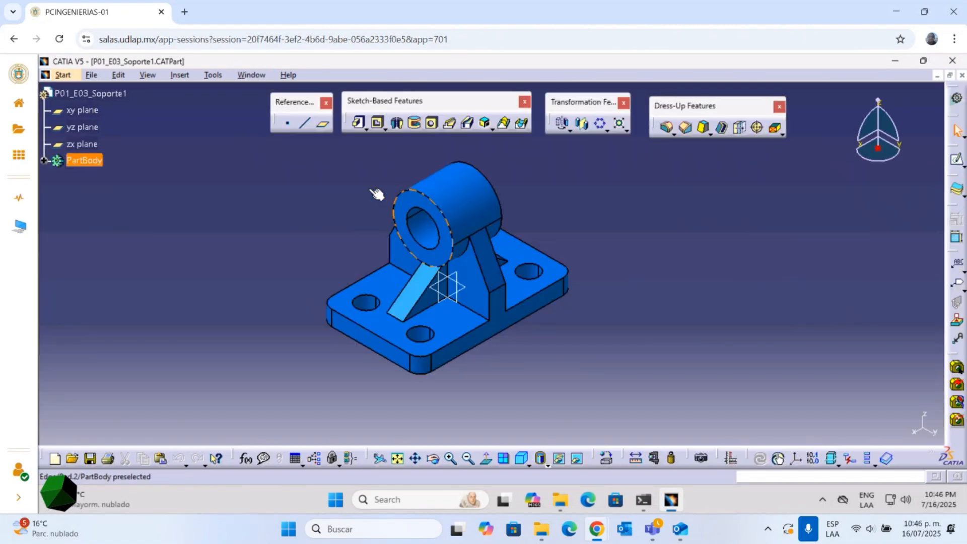
pyautogui.click(67, 75)
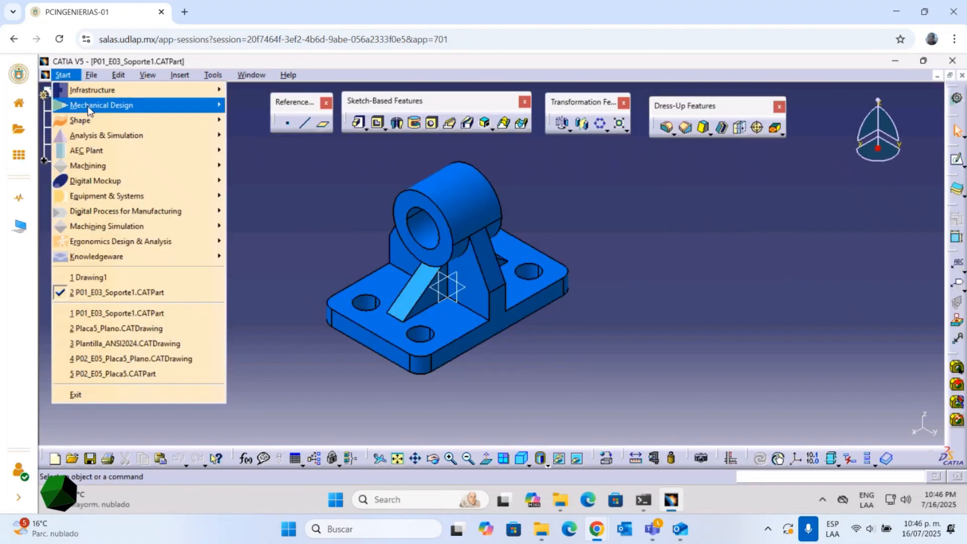
pyautogui.moveTo(88, 106)
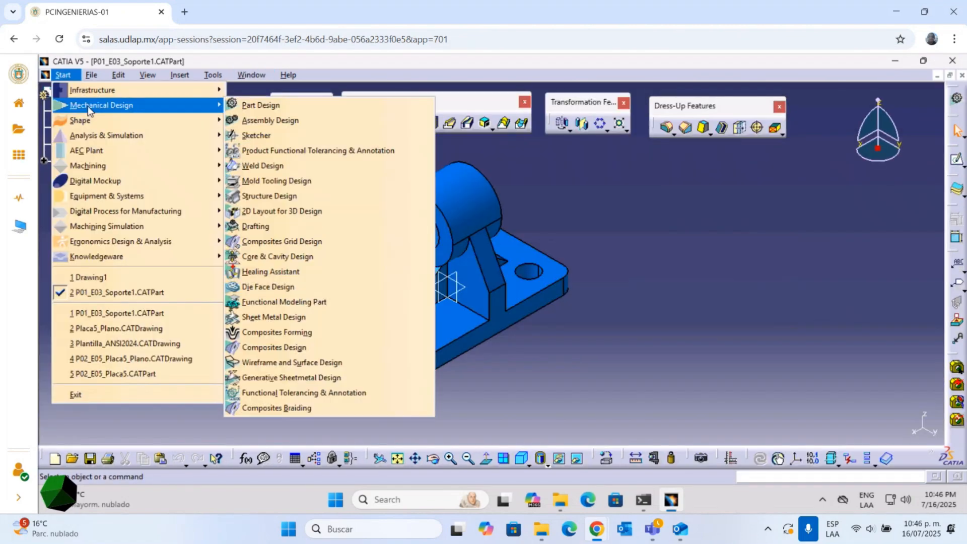
pyautogui.click(258, 227)
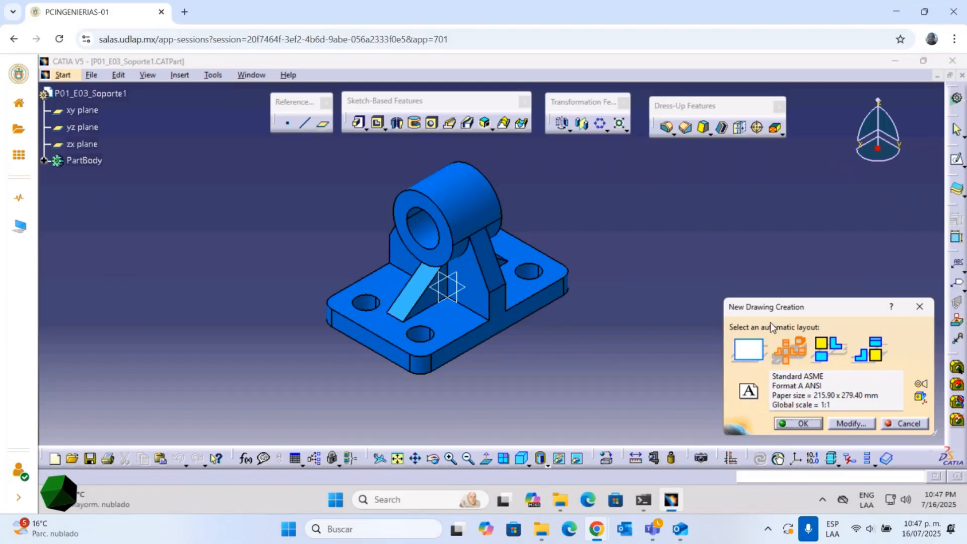
pyautogui.click(812, 423)
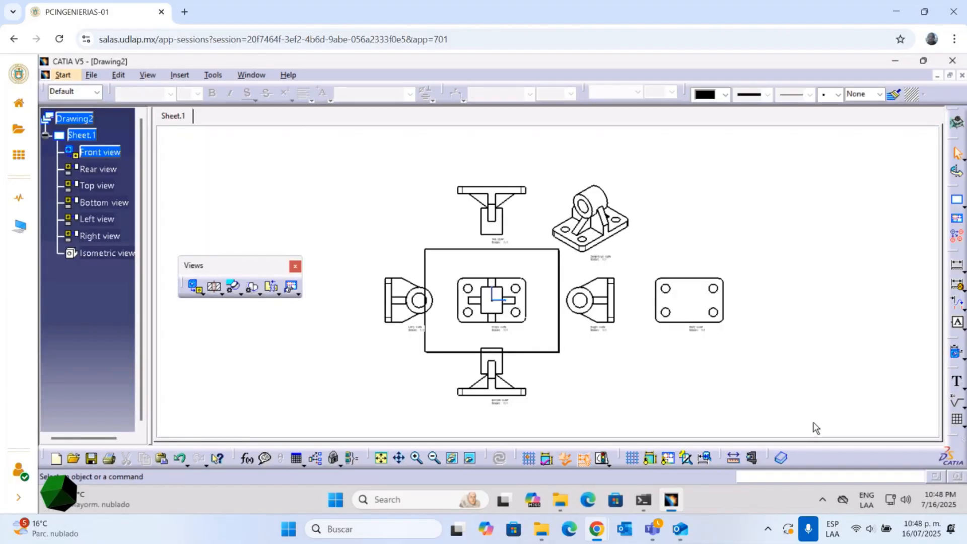
# Examine the generated front, left, right, top, bottom and isometric views and their arrangement around the Drawing2 sheet
pyautogui.moveTo(526, 333)
pyautogui.keyDown('ctrl'); pyautogui.mouseDown(button='middle')
pyautogui.moveTo(529, 264)
pyautogui.moveTo(512, 252)
pyautogui.mouseUp(button='middle'); pyautogui.keyUp('ctrl')
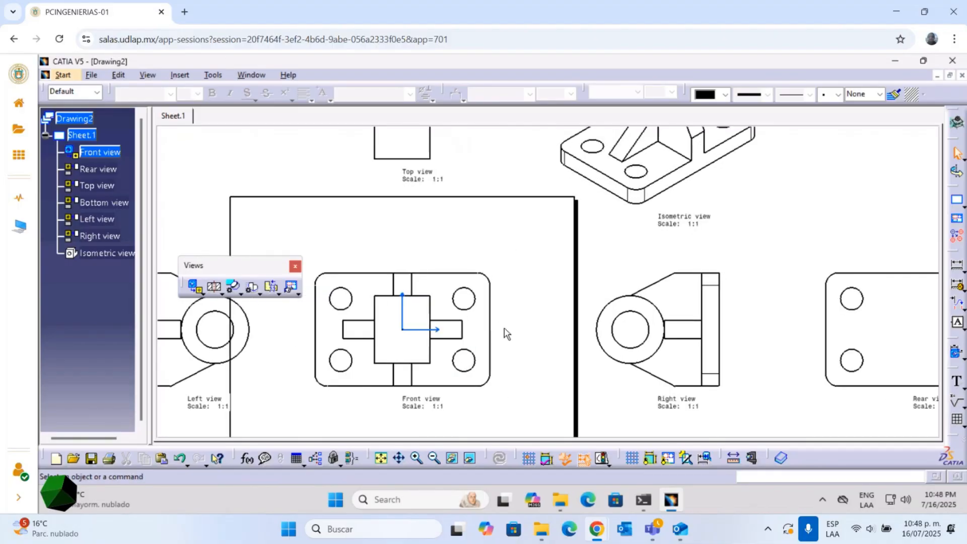
pyautogui.moveTo(507, 254); pyautogui.dragTo(584, 135, button='middle')
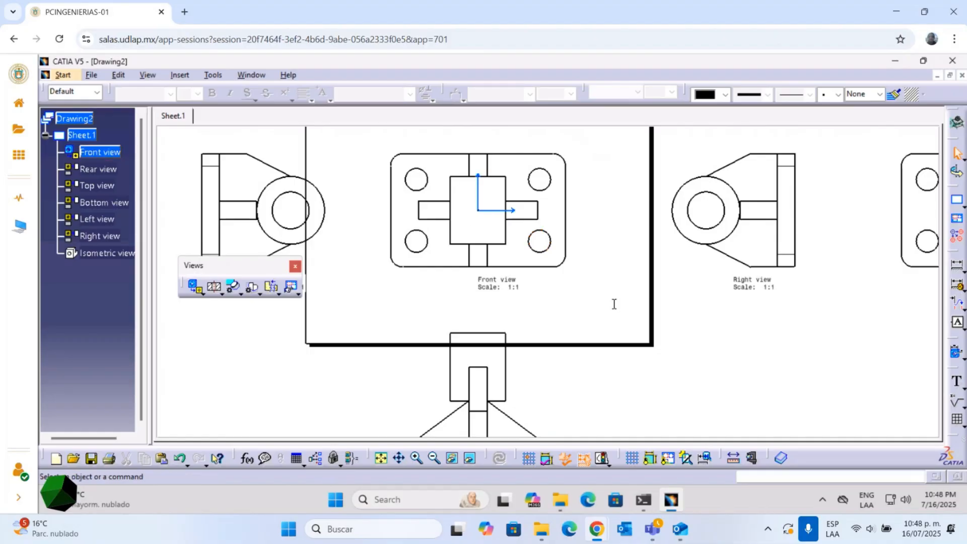
pyautogui.moveTo(352, 257)
pyautogui.mouseDown(button='middle')
pyautogui.moveTo(503, 210)
pyautogui.moveTo(470, 220)
pyautogui.moveTo(463, 254)
pyautogui.mouseUp(button='middle')
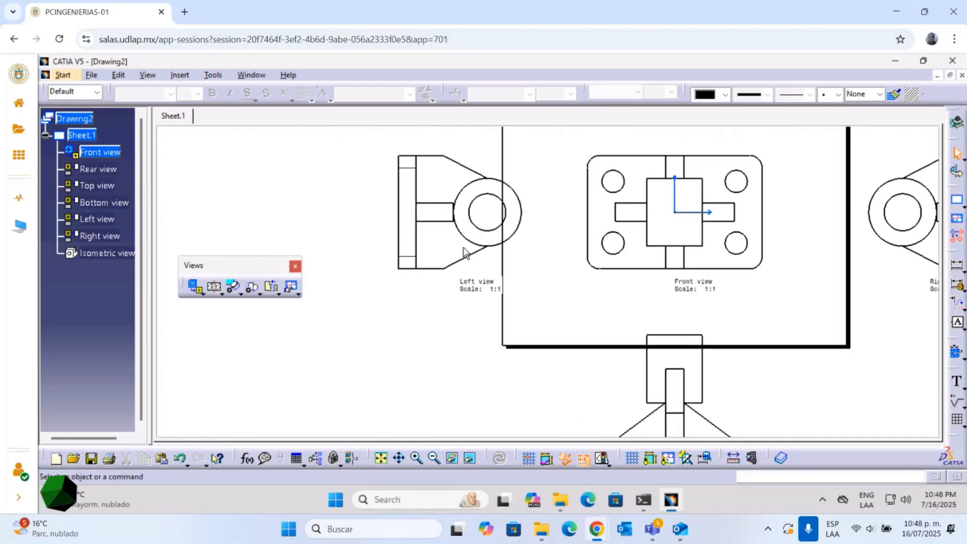
pyautogui.click(485, 205)
pyautogui.moveTo(680, 198)
pyautogui.mouseDown(button='middle')
pyautogui.moveTo(532, 297)
pyautogui.moveTo(440, 264)
pyautogui.mouseUp(button='middle')
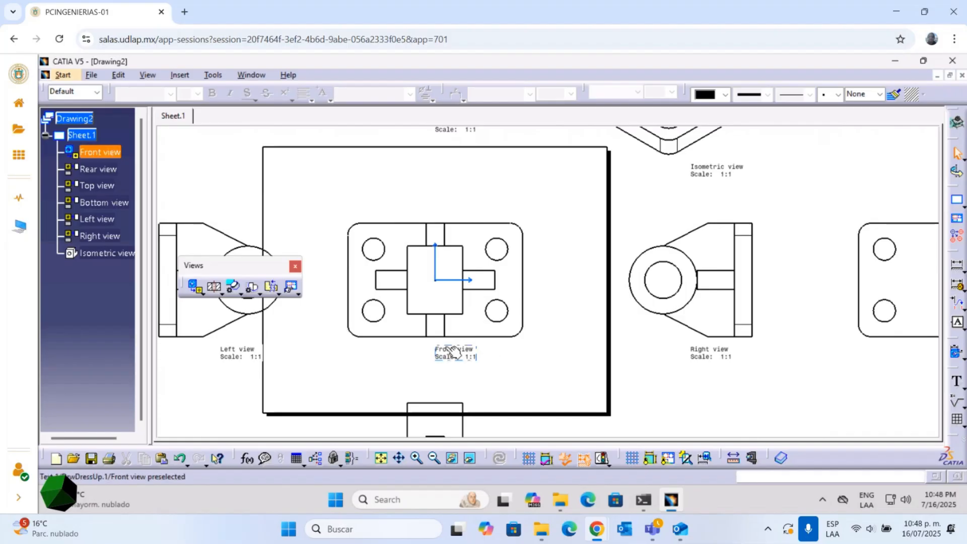
pyautogui.click(724, 343)
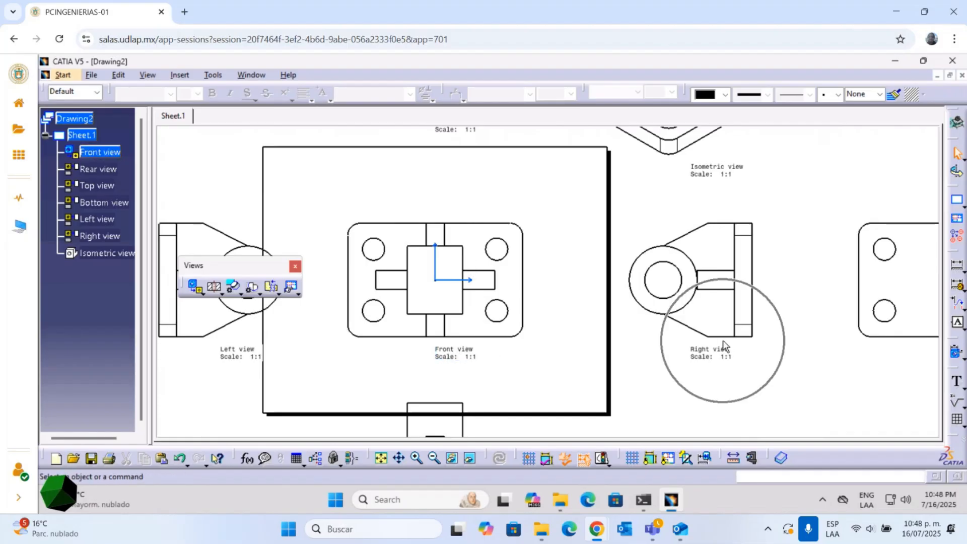
pyautogui.moveTo(340, 328); pyautogui.dragTo(455, 289, button='middle')
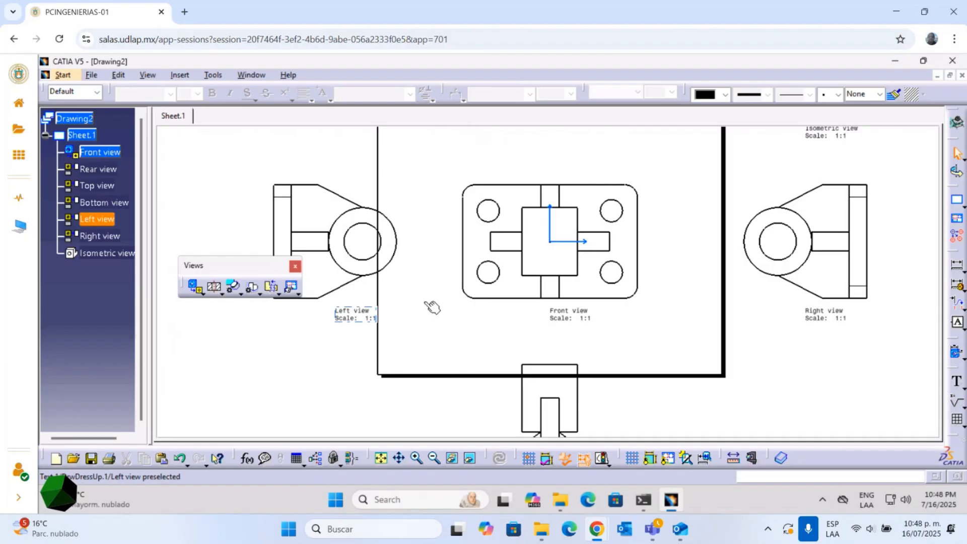
pyautogui.moveTo(707, 171)
pyautogui.mouseDown(button='middle')
pyautogui.moveTo(626, 218)
pyautogui.moveTo(557, 276)
pyautogui.mouseUp(button='middle')
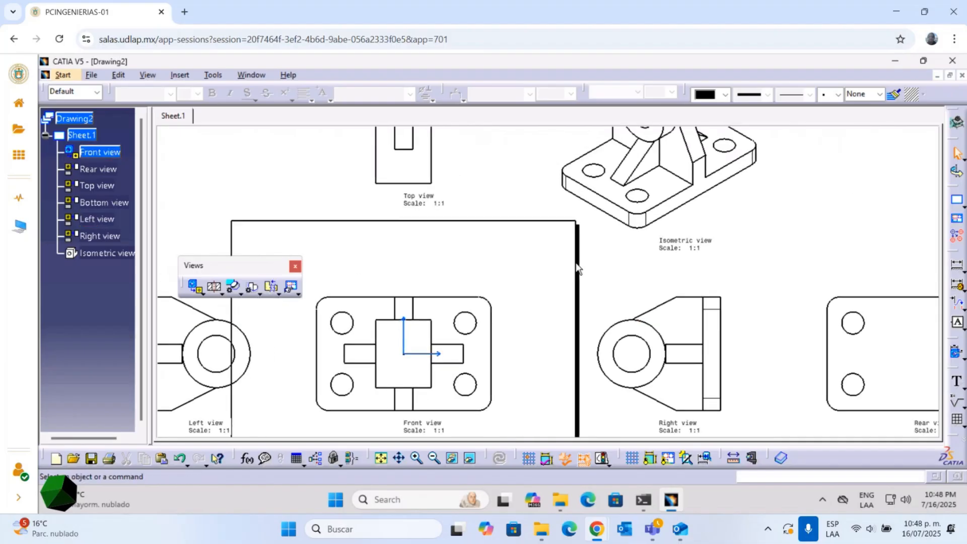
# Display the sheet grid and the view frames, and shift the front view together with its linked views
pyautogui.click(632, 457)
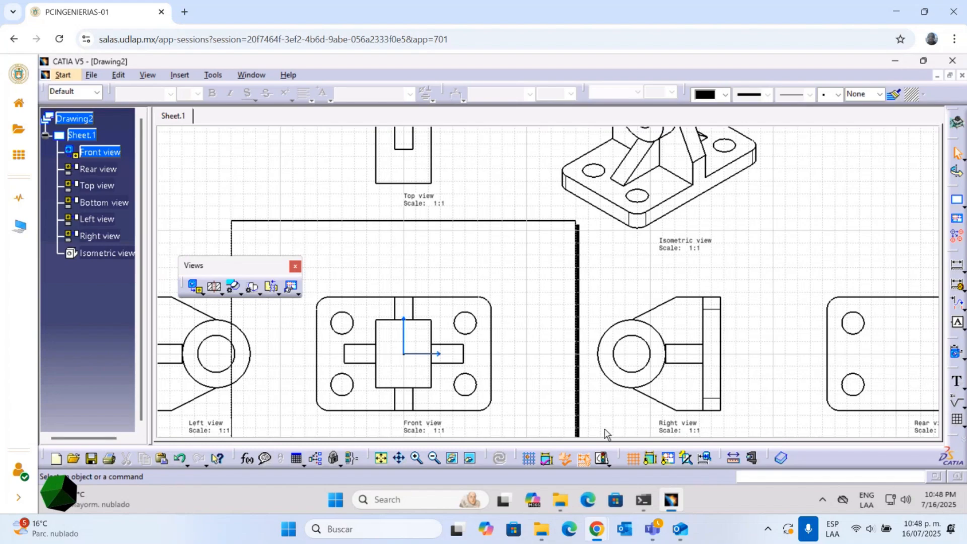
pyautogui.click(670, 462)
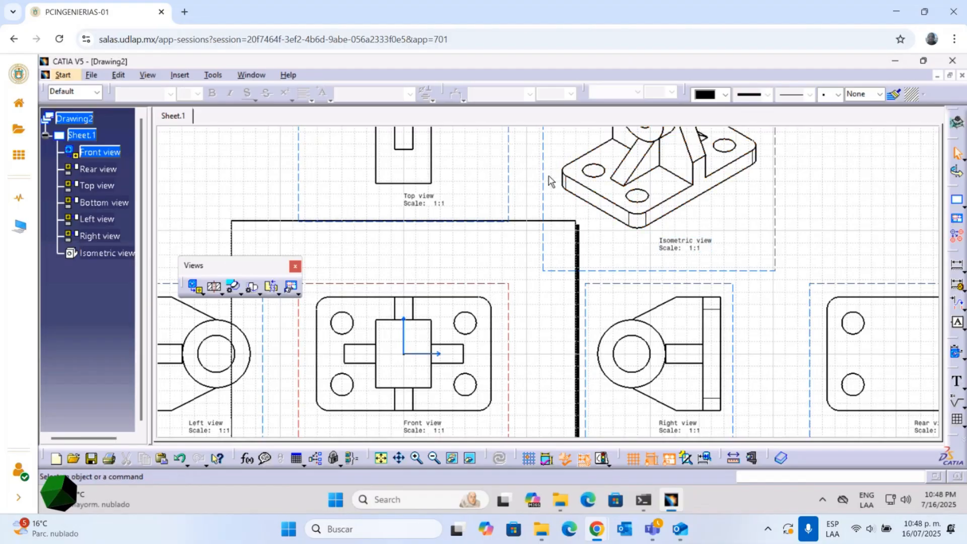
pyautogui.moveTo(521, 201)
pyautogui.mouseDown(button='middle')
pyautogui.moveTo(539, 221)
pyautogui.moveTo(546, 205)
pyautogui.moveTo(555, 248)
pyautogui.moveTo(540, 325)
pyautogui.mouseUp(button='middle')
pyautogui.moveTo(540, 326); pyautogui.dragTo(523, 301)
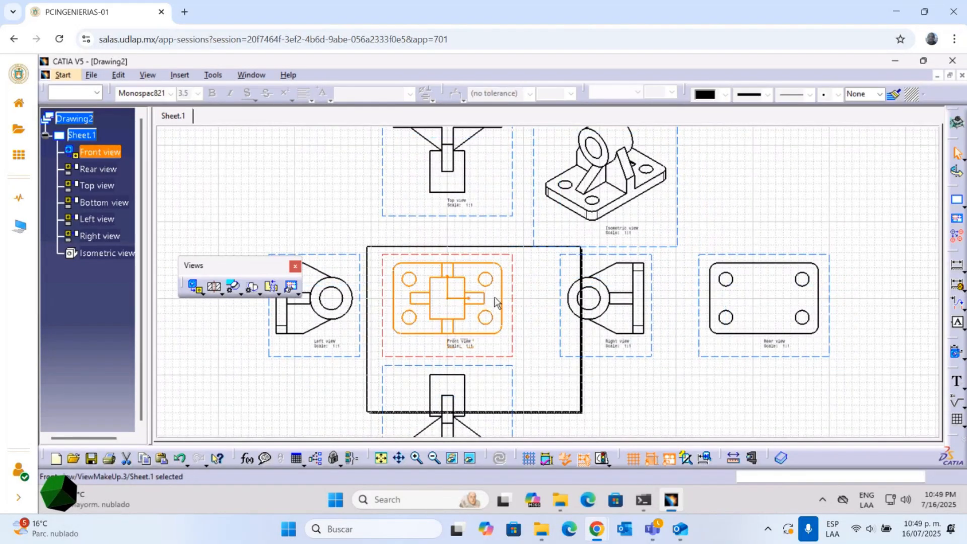
pyautogui.moveTo(517, 291)
pyautogui.mouseDown()
pyautogui.moveTo(524, 306)
pyautogui.moveTo(518, 285)
pyautogui.moveTo(521, 297)
pyautogui.mouseUp()
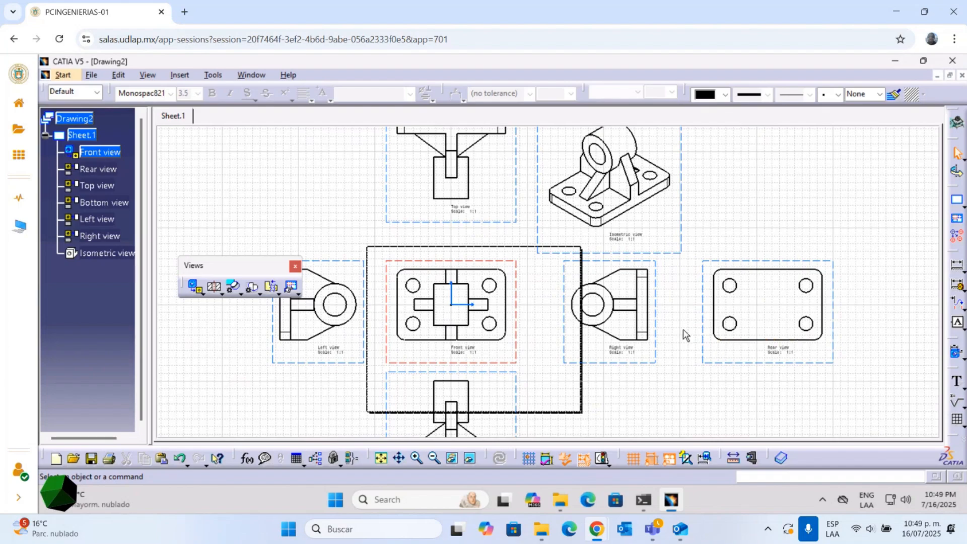
# Adjust the isometric view with Set Relative Position, and move its frame farther from the top view
pyautogui.rightClick(684, 218)
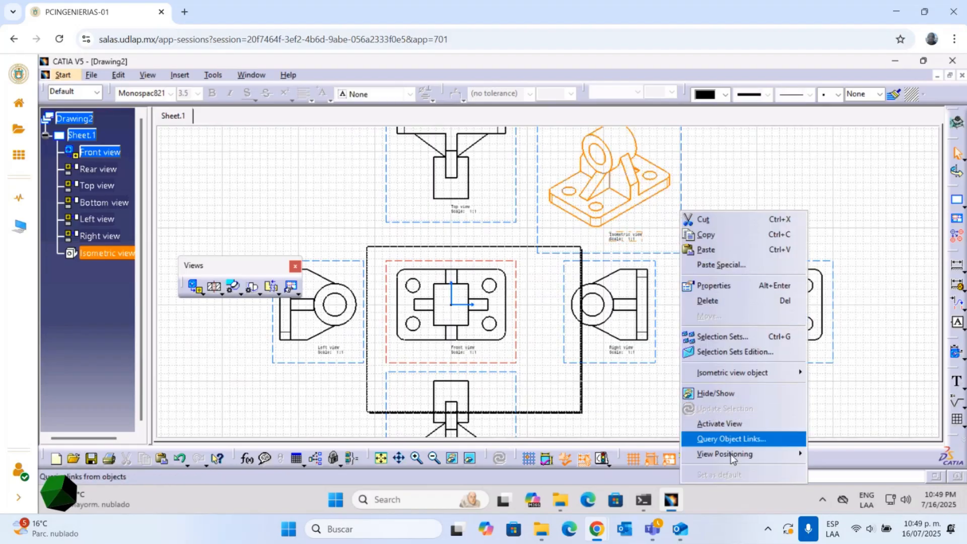
pyautogui.moveTo(731, 456)
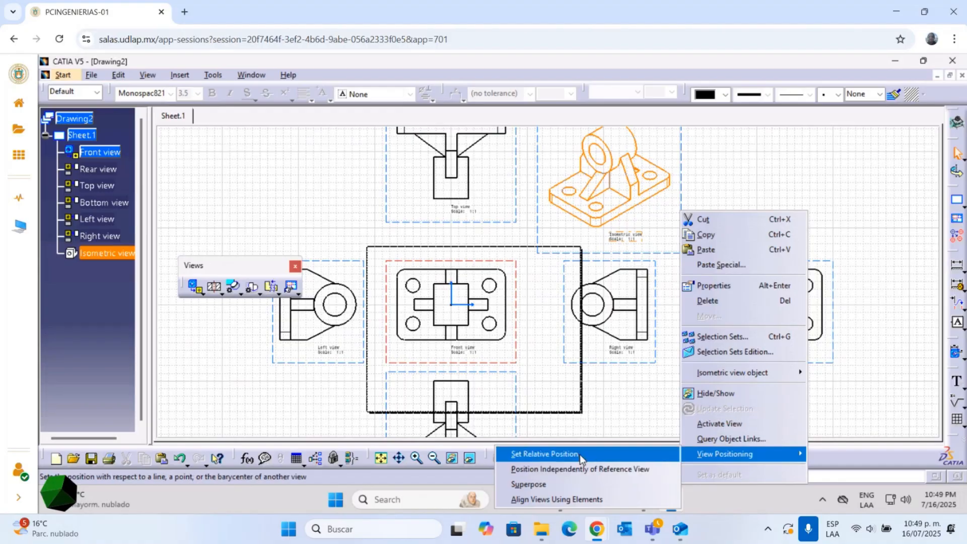
pyautogui.click(548, 454)
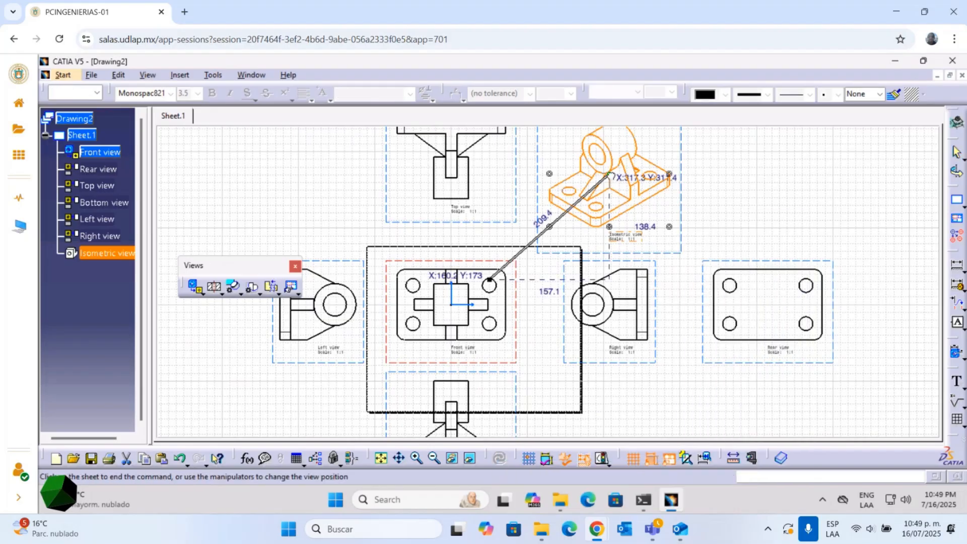
pyautogui.moveTo(606, 173); pyautogui.dragTo(606, 172)
pyautogui.click(751, 192)
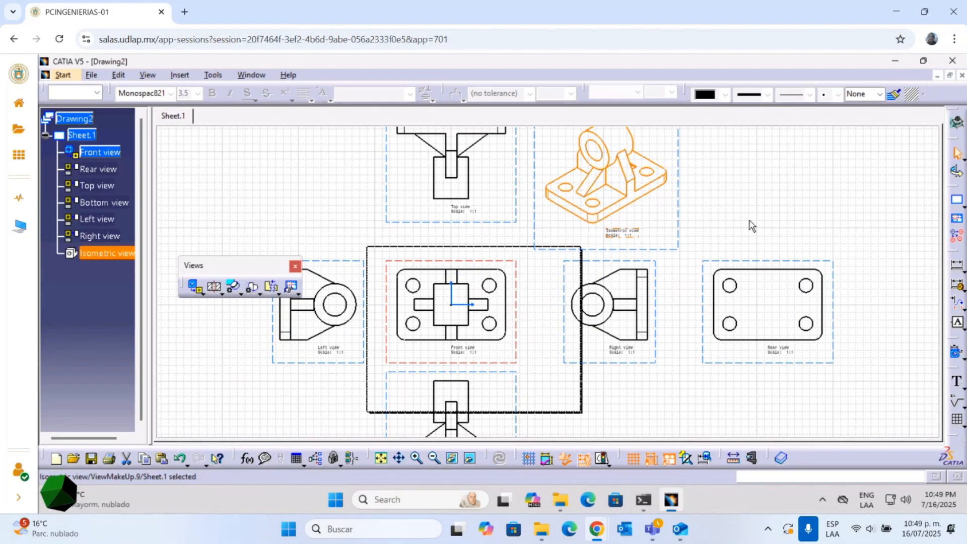
pyautogui.moveTo(700, 165)
pyautogui.mouseDown(button='middle')
pyautogui.moveTo(700, 226)
pyautogui.moveTo(680, 267)
pyautogui.mouseUp(button='middle')
pyautogui.moveTo(659, 282)
pyautogui.mouseDown()
pyautogui.moveTo(696, 202)
pyautogui.moveTo(712, 198)
pyautogui.moveTo(708, 282)
pyautogui.moveTo(718, 253)
pyautogui.mouseUp()
pyautogui.click(767, 303)
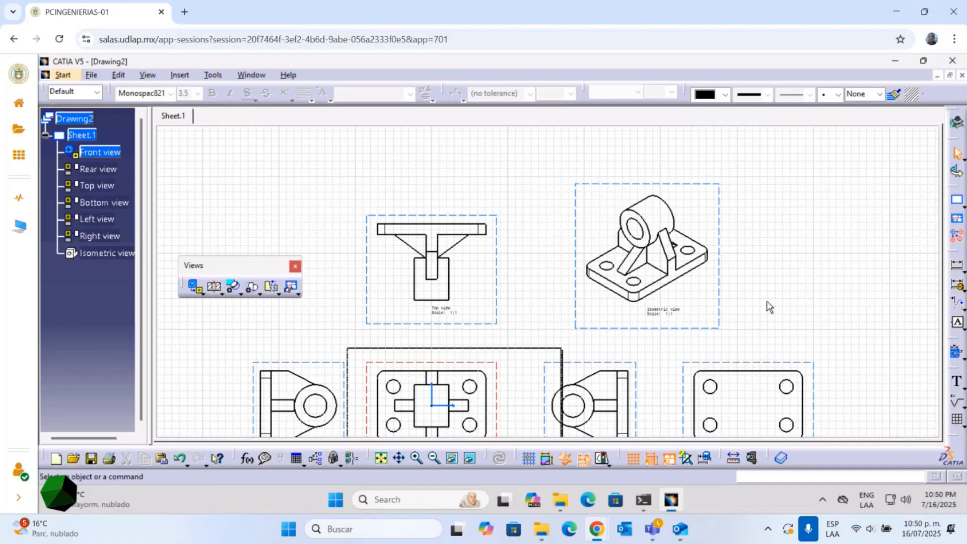
# Compare the view layout with the Soporte 1 reference plan, and switch to the Drawing1 document
pyautogui.hotkey('alt', 'Tab')
pyautogui.hotkey('alt', 'Tab')
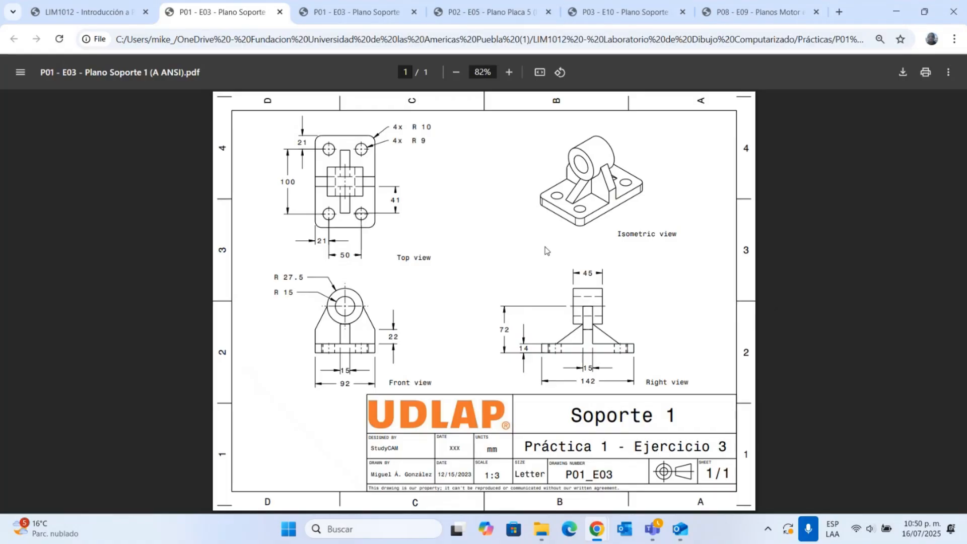
pyautogui.hotkey('alt', 'Tab')
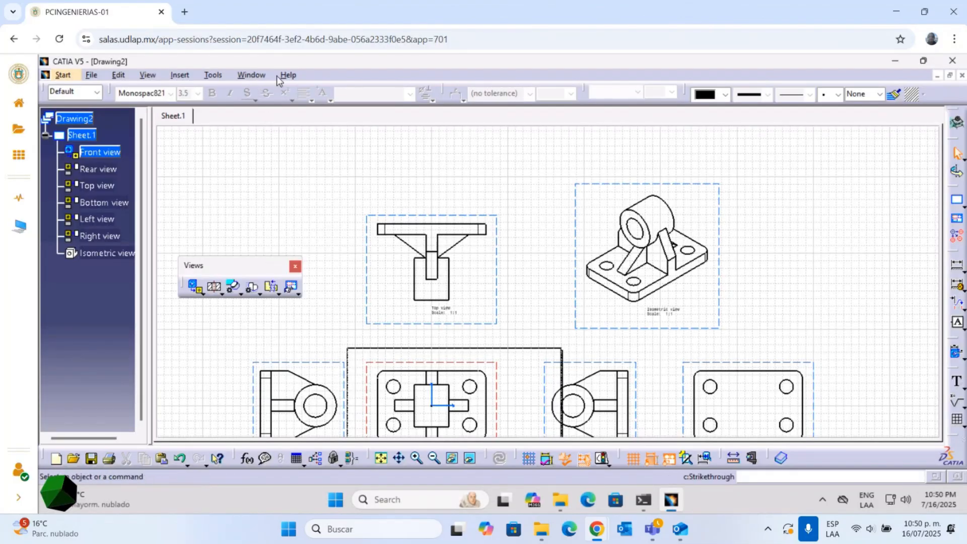
pyautogui.click(251, 74)
pyautogui.click(279, 155)
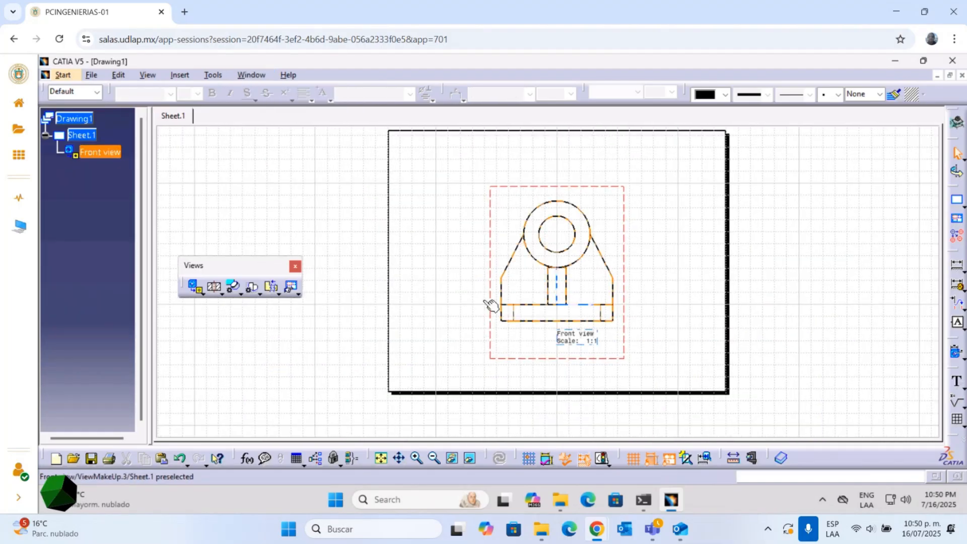
# Check the scale on the Soporte 1 reference plan and set the scale of Sheet.1 in Drawing1 to 1:3
pyautogui.hotkey('alt', 'Tab')
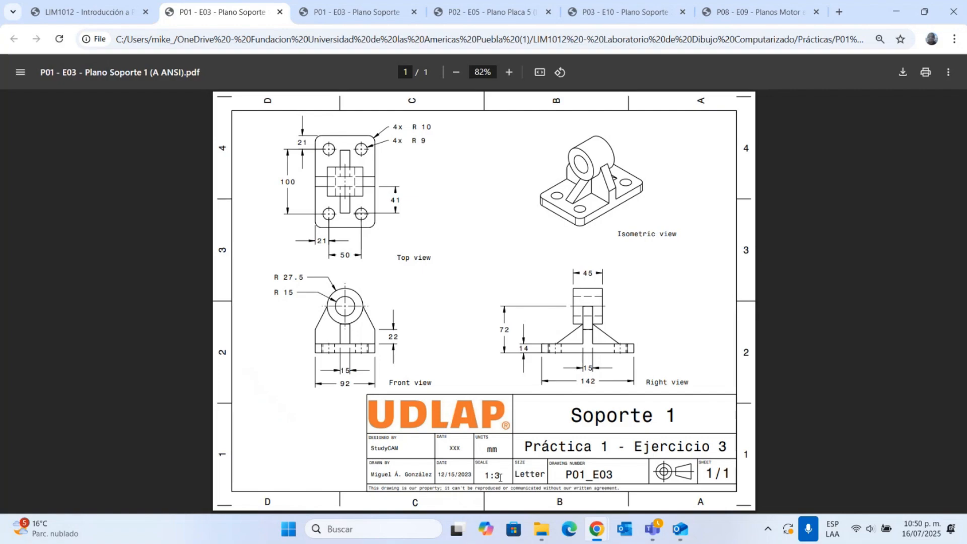
pyautogui.hotkey('alt', 'Tab')
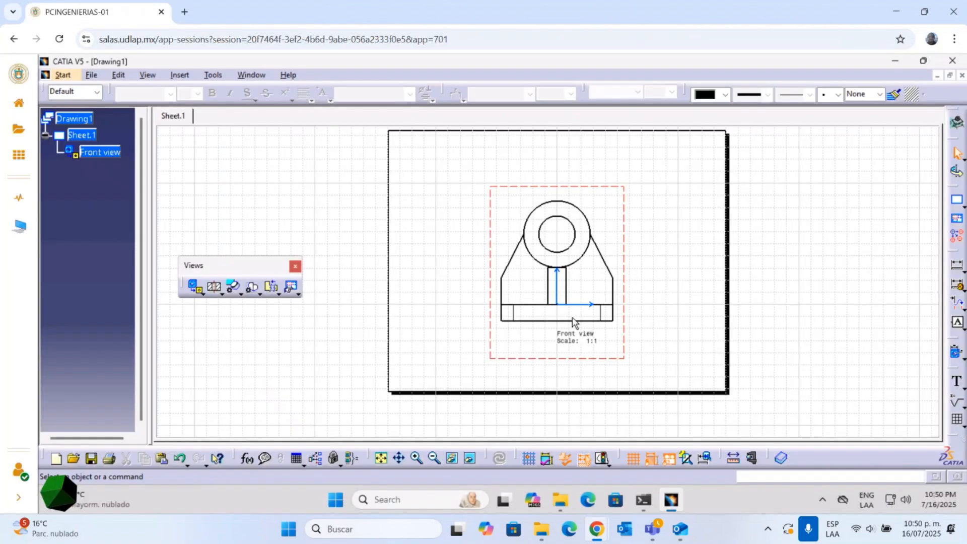
pyautogui.rightClick(81, 135)
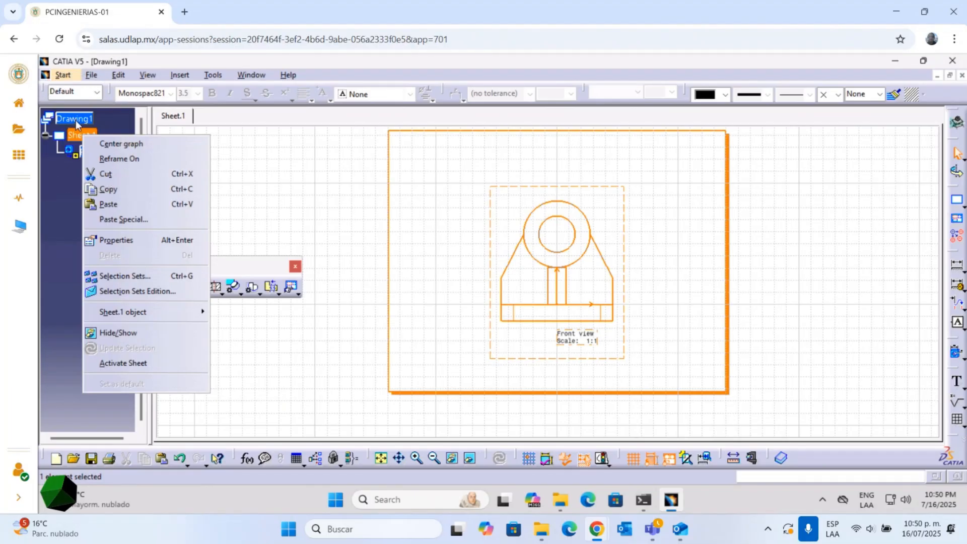
pyautogui.click(116, 243)
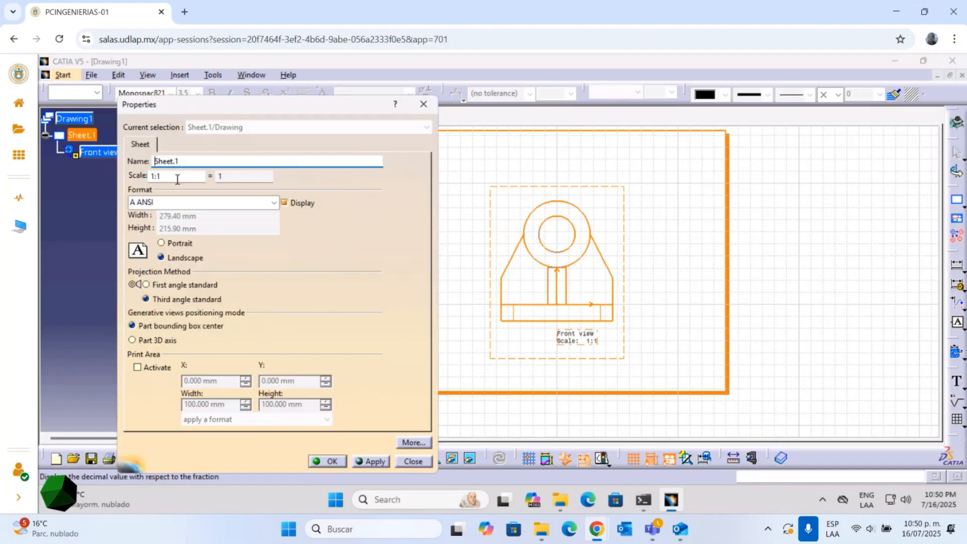
pyautogui.click(176, 179)
pyautogui.press('BackSpace')
pyautogui.write('3')
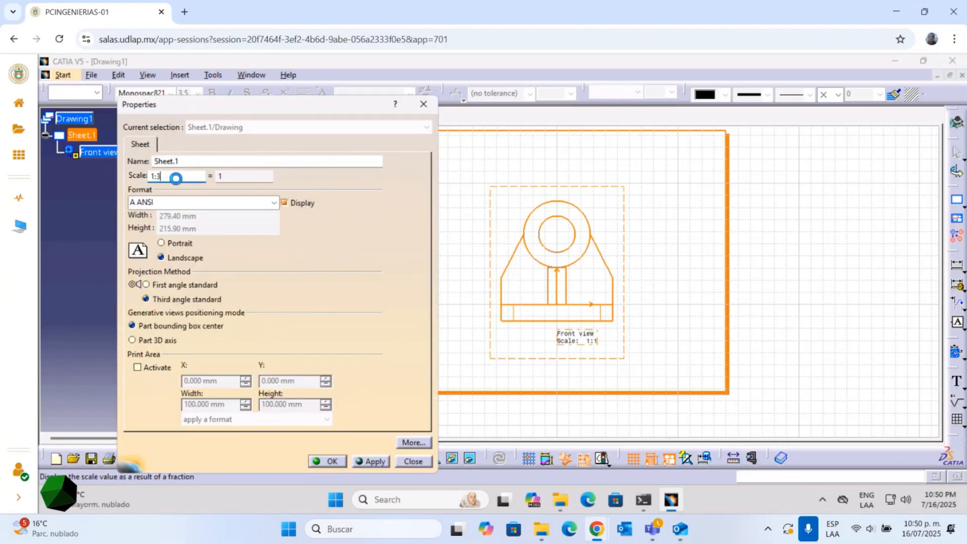
pyautogui.press('Return')
pyautogui.click(675, 252)
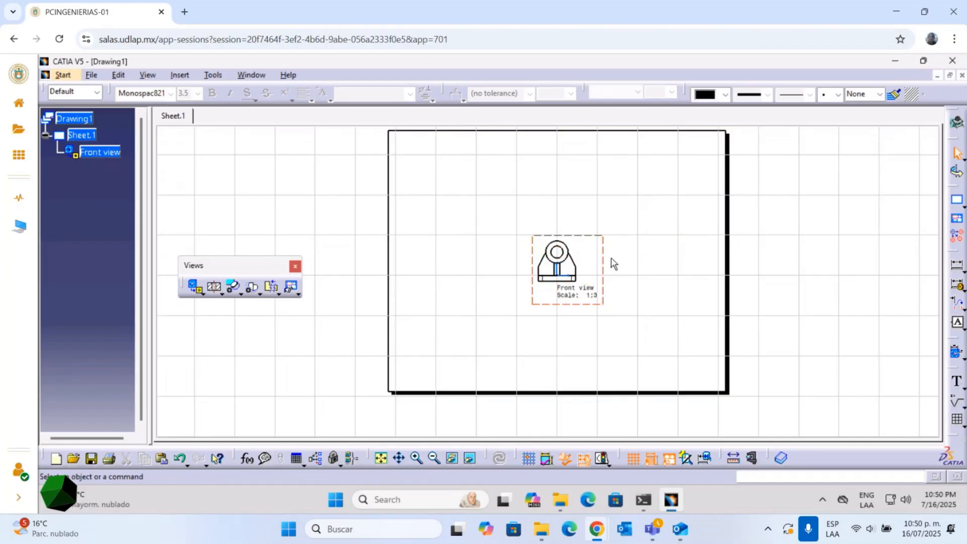
# Move the front view from the sheet's centre to its upper-left area
pyautogui.click(559, 243)
pyautogui.moveTo(559, 243); pyautogui.dragTo(458, 206)
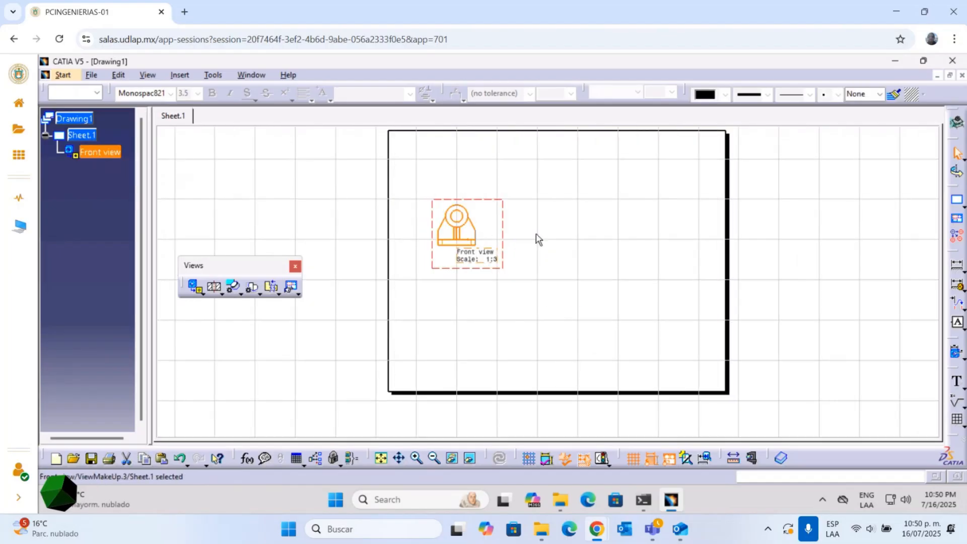
pyautogui.click(537, 238)
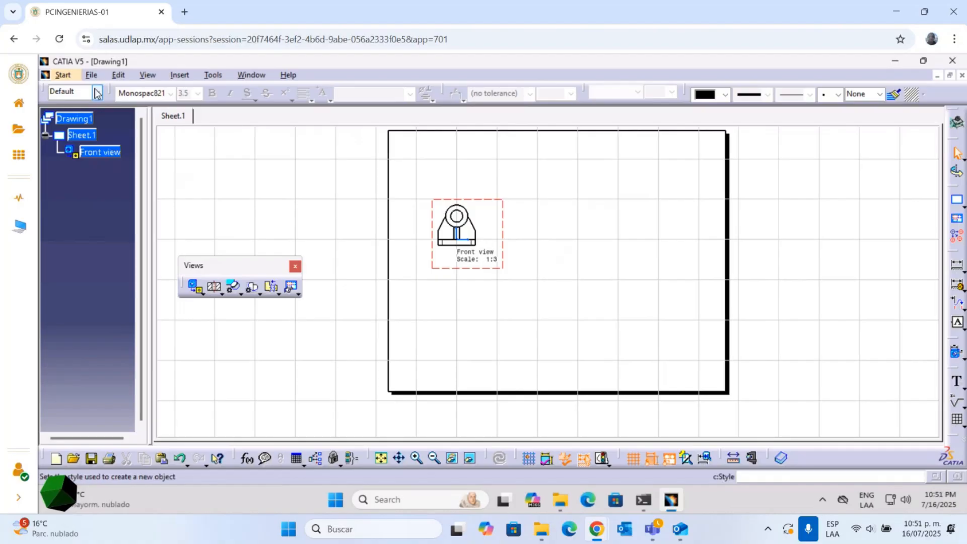
# Switch to the sheet background and create a frame and title block in the Drawing Titleblock Sample 1 style
pyautogui.click(115, 75)
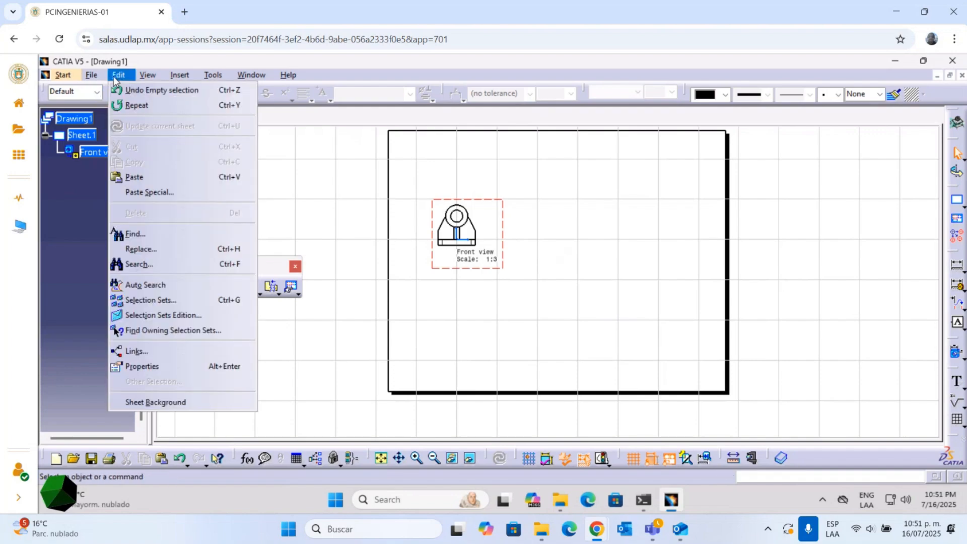
pyautogui.click(167, 402)
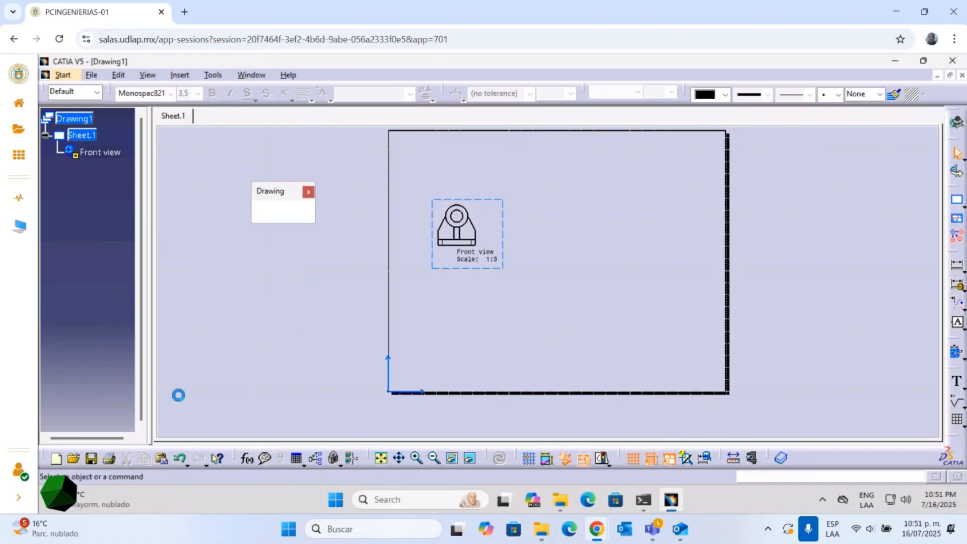
pyautogui.click(266, 192)
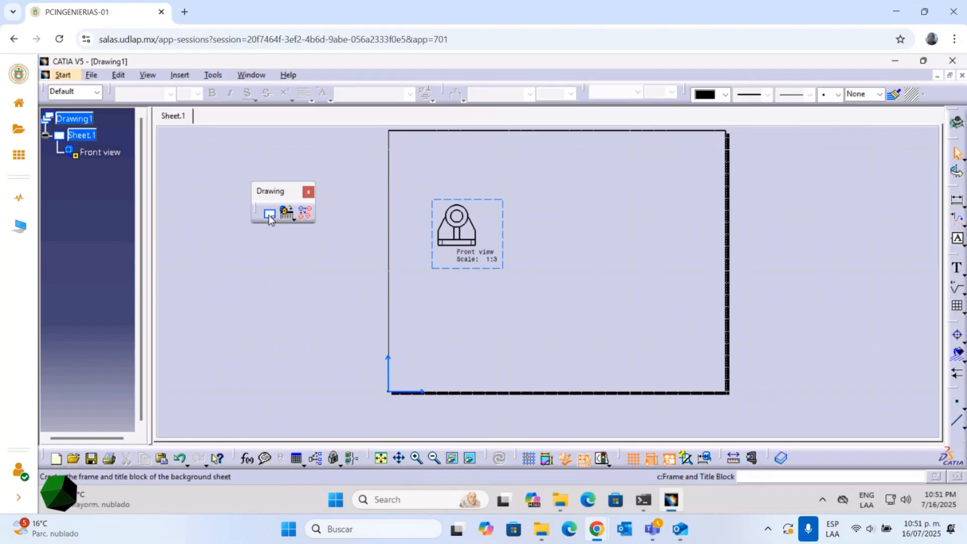
pyautogui.click(267, 216)
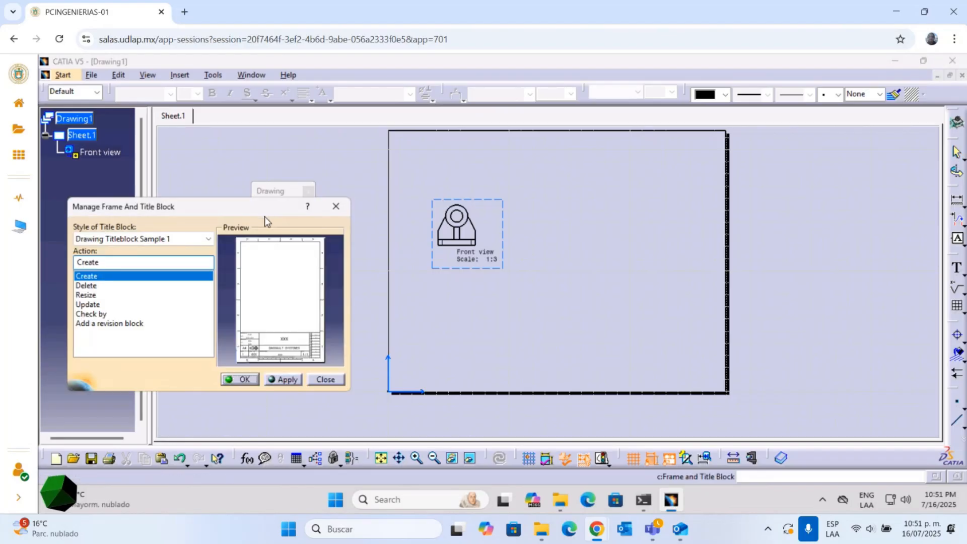
pyautogui.click(125, 243)
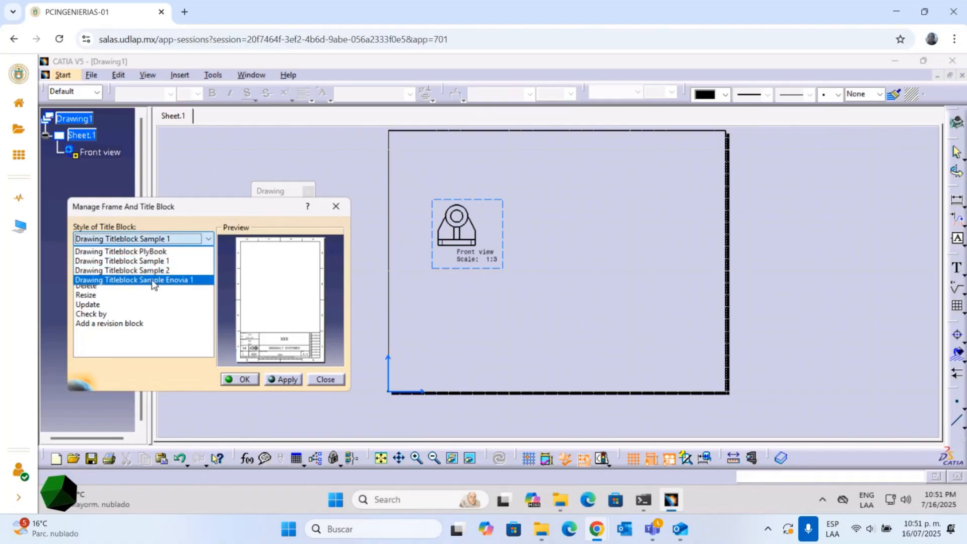
pyautogui.click(153, 263)
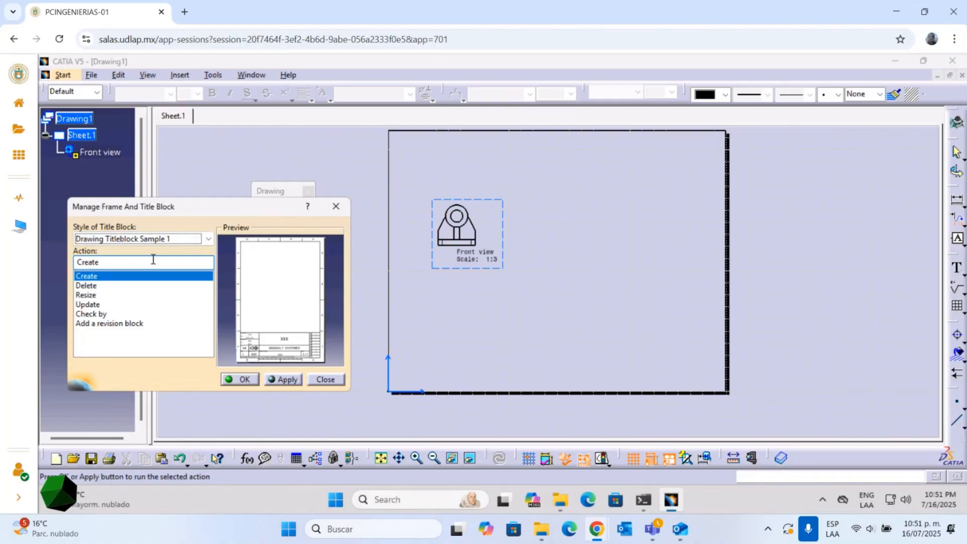
pyautogui.click(280, 381)
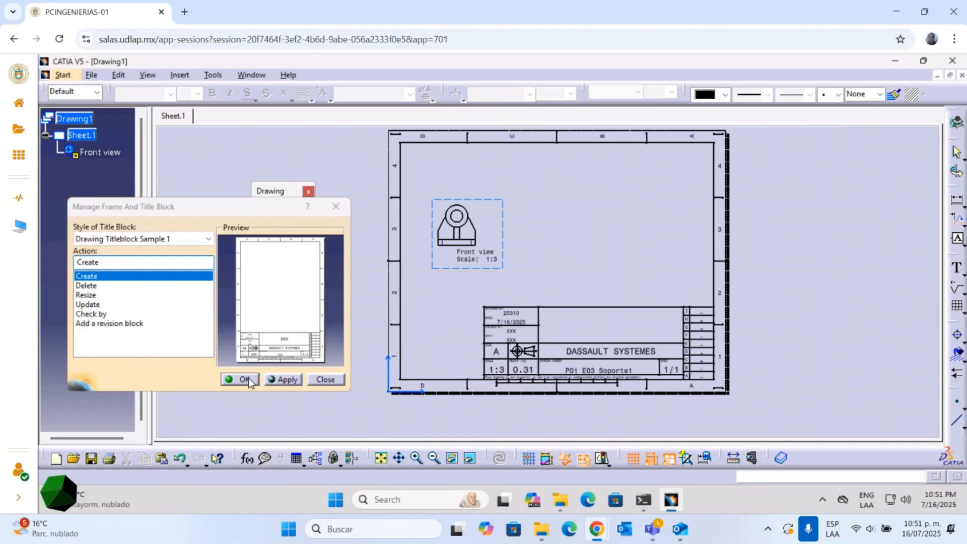
pyautogui.click(248, 377)
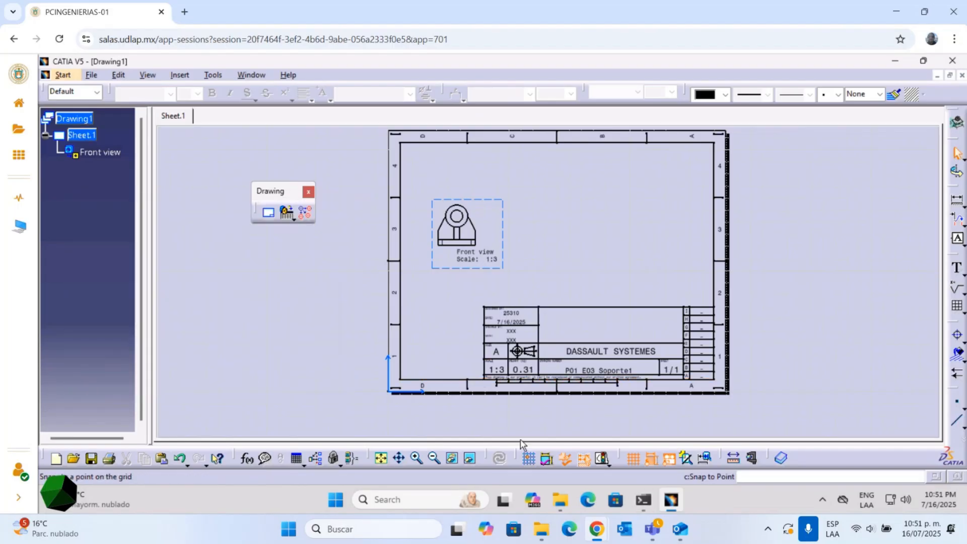
# Compare the title block's size and scale fields with those on the Soporte 1 reference plan
pyautogui.moveTo(522, 327); pyautogui.dragTo(535, 188, button='middle')
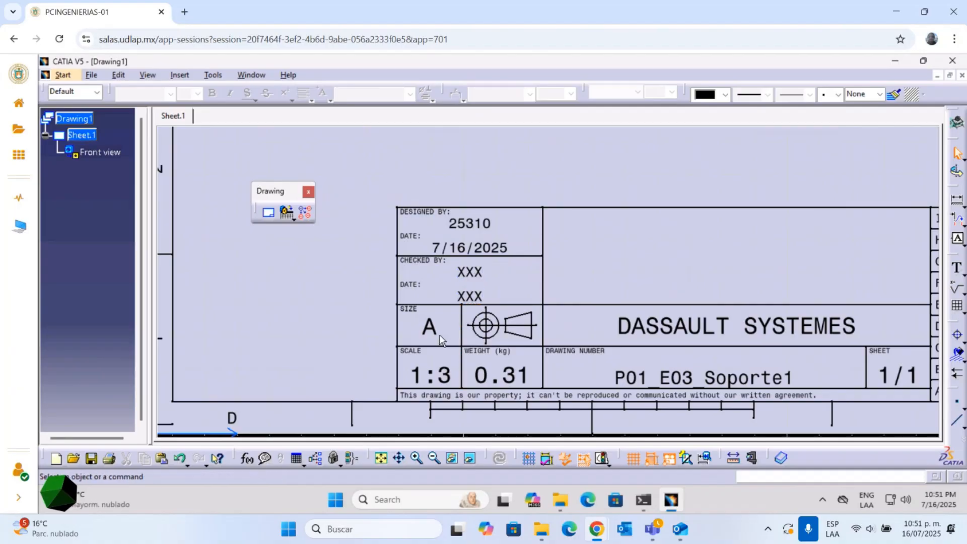
pyautogui.hotkey('alt', 'Tab')
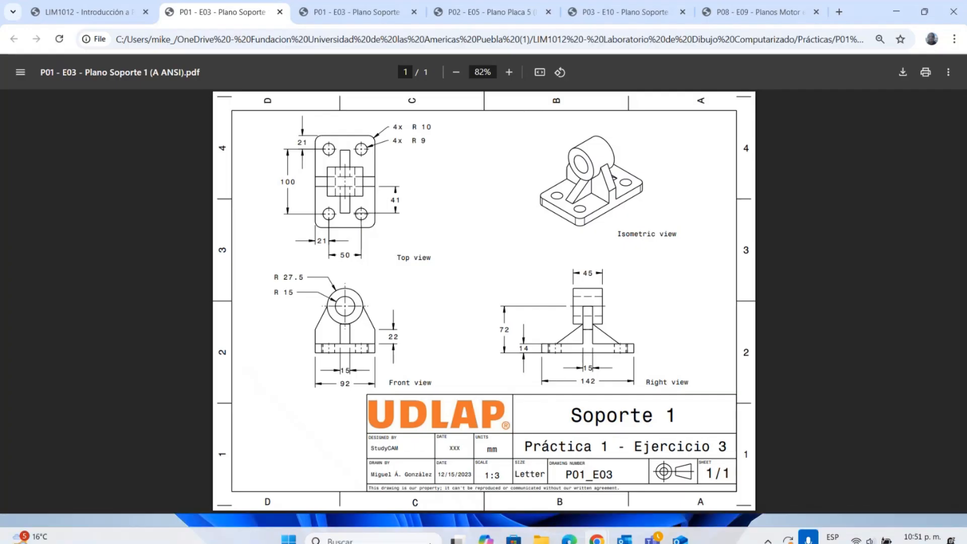
pyautogui.press('ctrl')
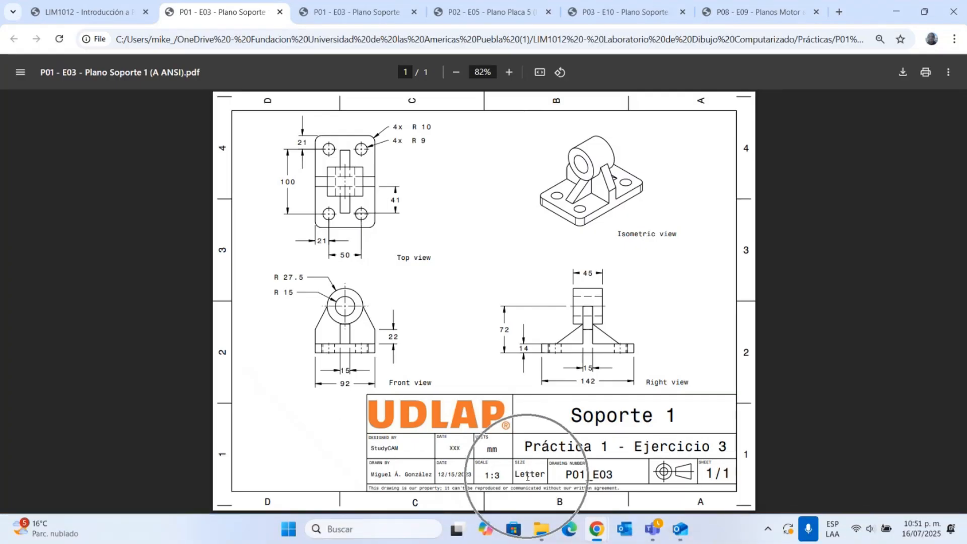
pyautogui.hotkey('alt', 'Tab')
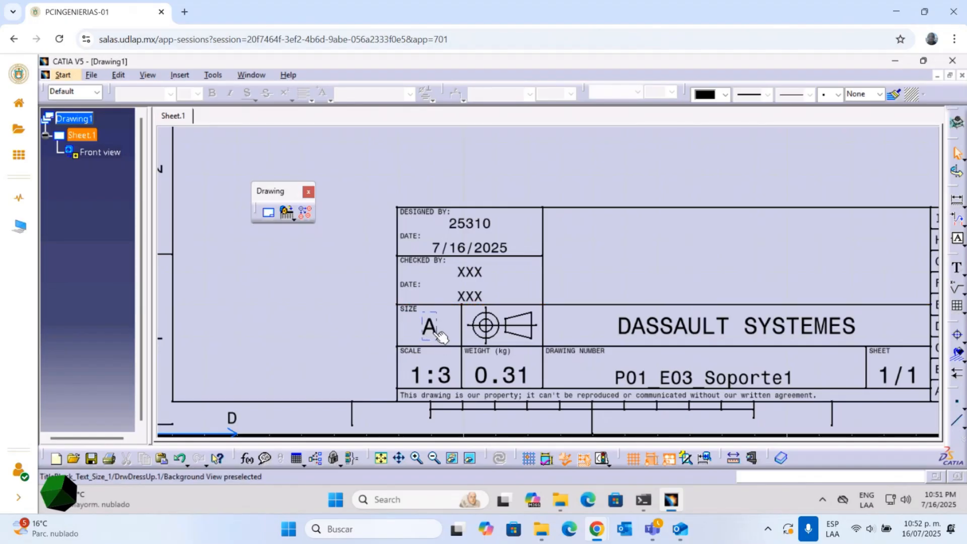
pyautogui.hotkey('alt', 'Tab')
pyautogui.press('ctrl')
pyautogui.press('ctrl')
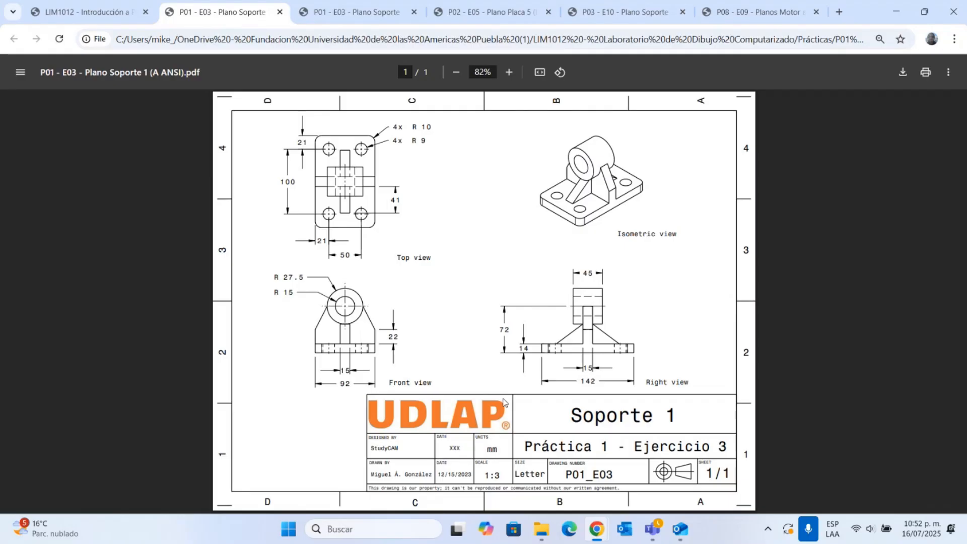
pyautogui.hotkey('alt', 'Tab')
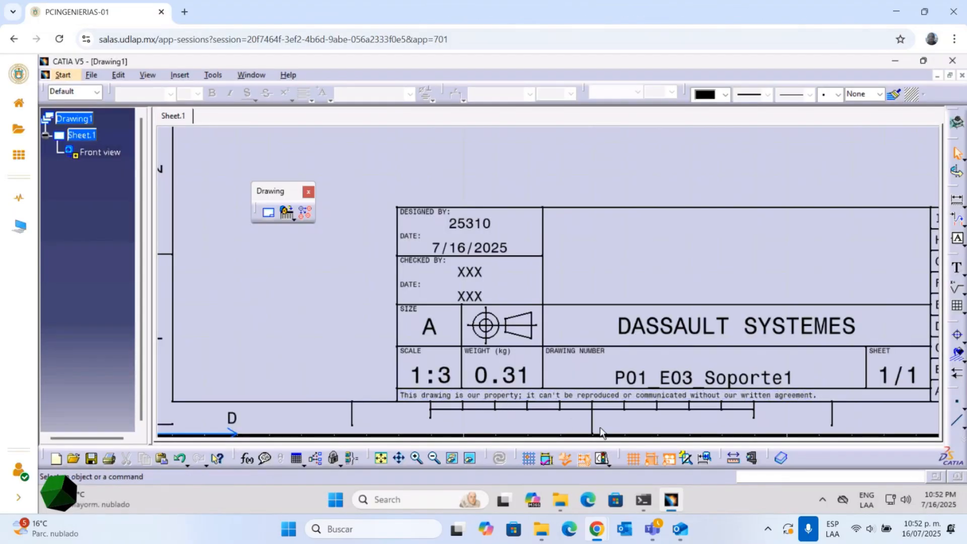
# Replace the title block's WEIGHT (kg) label with UNITS and its value with mm
pyautogui.moveTo(556, 248); pyautogui.dragTo(481, 248, button='middle')
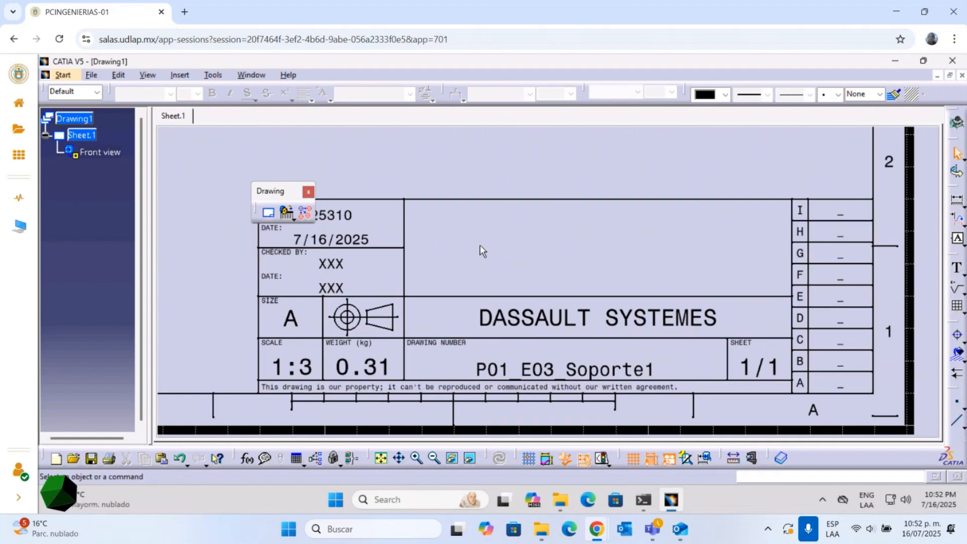
pyautogui.doubleClick(360, 346)
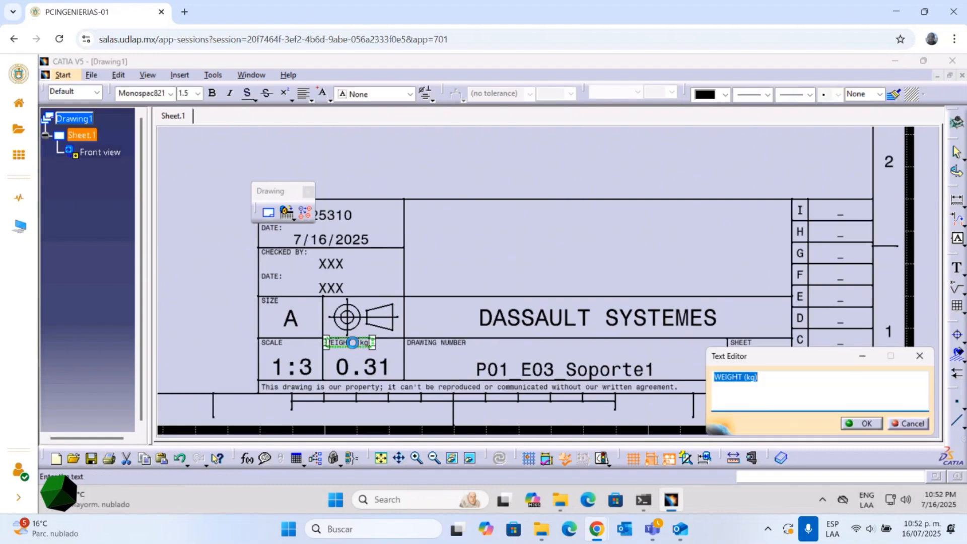
pyautogui.write('UNITS')
pyautogui.press('Return')
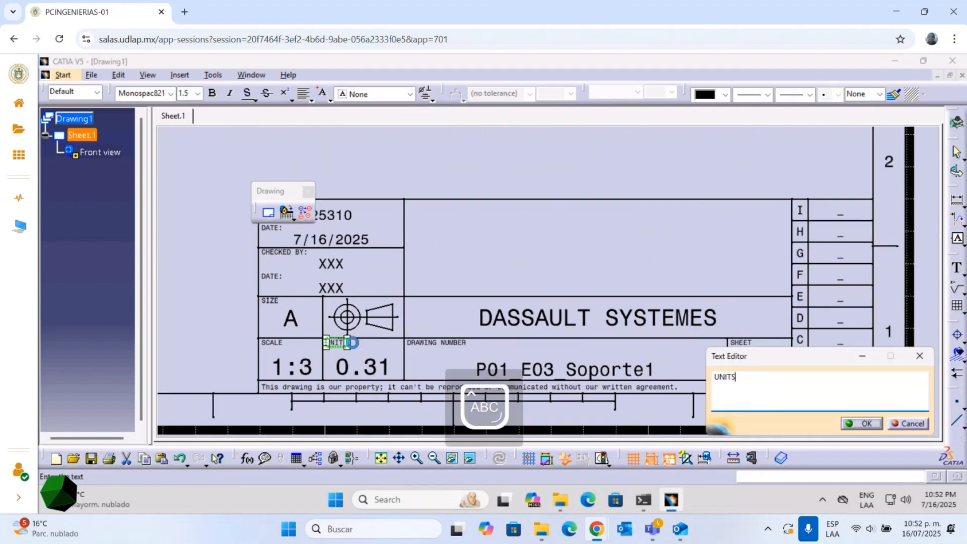
pyautogui.doubleClick(366, 368)
pyautogui.write('mm')
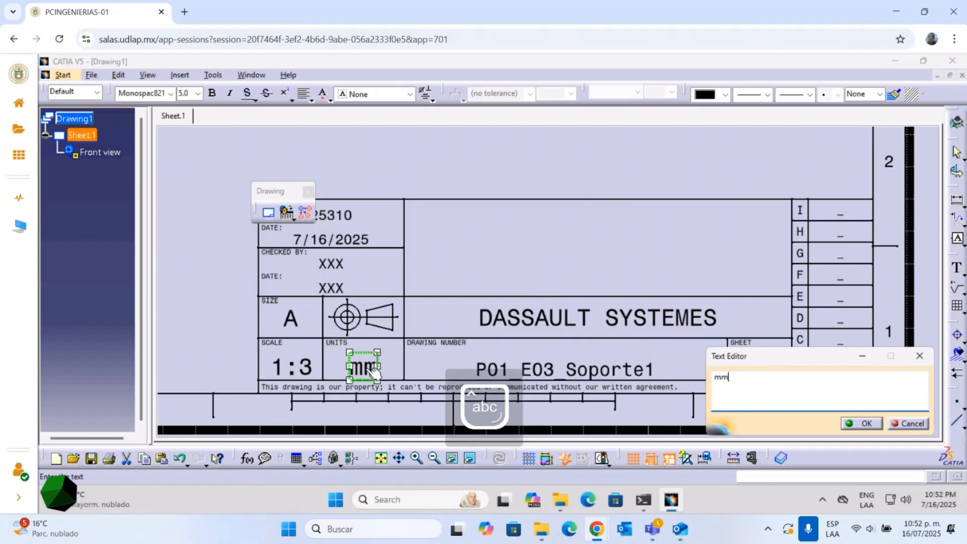
pyautogui.press('Return')
pyautogui.click(506, 241)
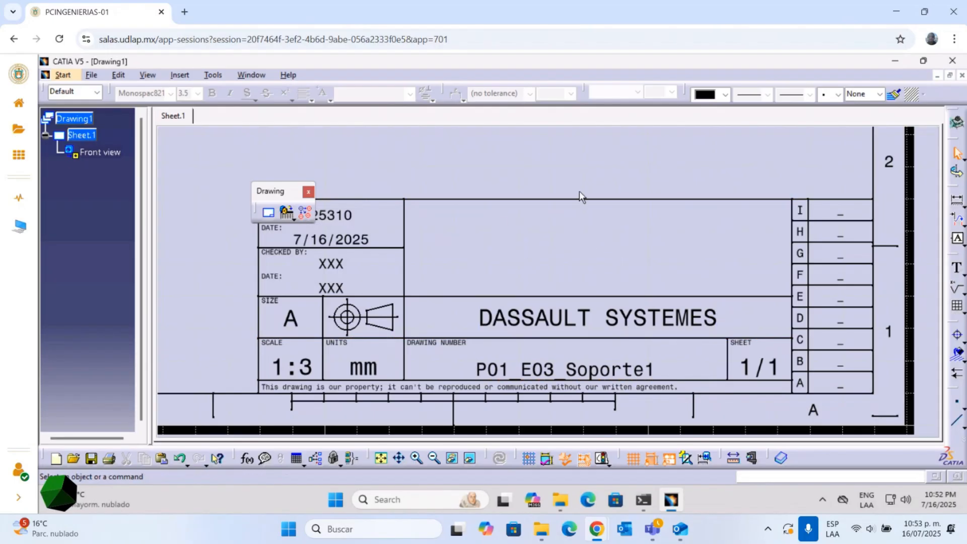
# Return to the working views and turn on Axis and Center Line display for the front view
pyautogui.click(118, 75)
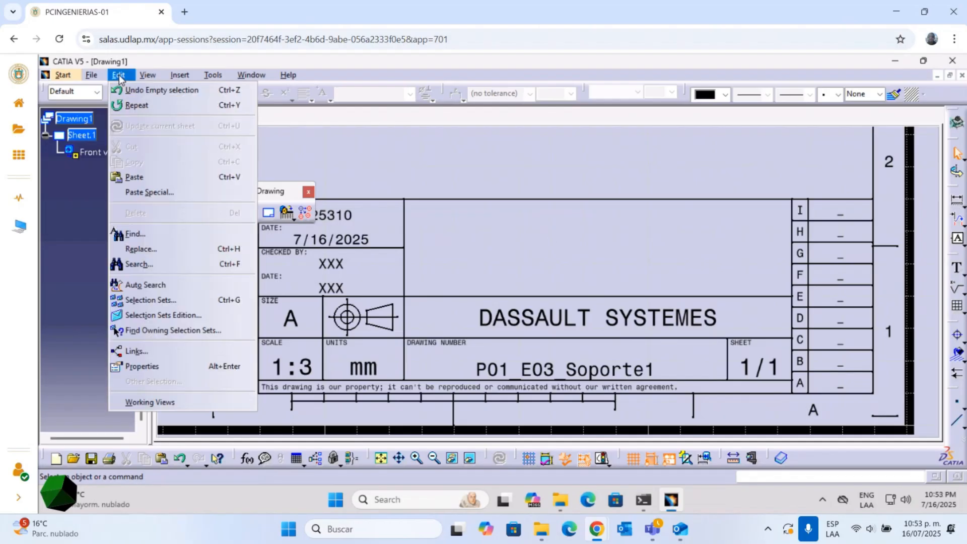
pyautogui.click(149, 404)
pyautogui.moveTo(572, 176)
pyautogui.mouseDown(button='middle')
pyautogui.moveTo(617, 196)
pyautogui.moveTo(633, 238)
pyautogui.moveTo(555, 273)
pyautogui.moveTo(563, 233)
pyautogui.moveTo(572, 222)
pyautogui.moveTo(600, 283)
pyautogui.mouseUp(button='middle')
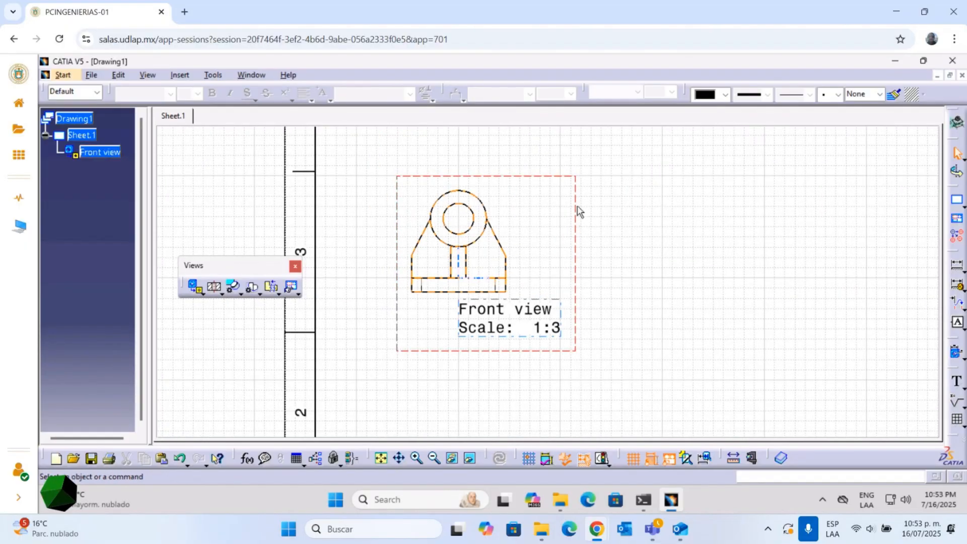
pyautogui.rightClick(580, 222)
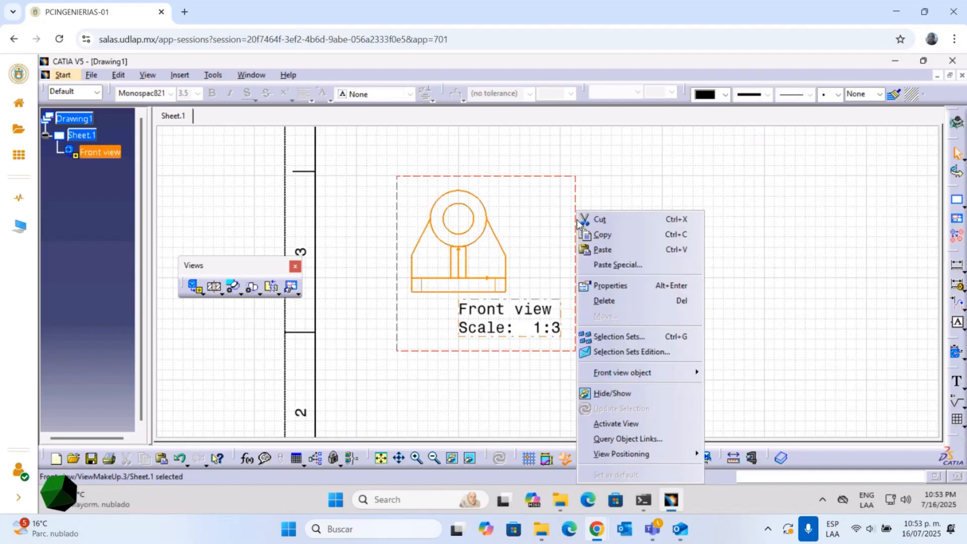
pyautogui.click(621, 286)
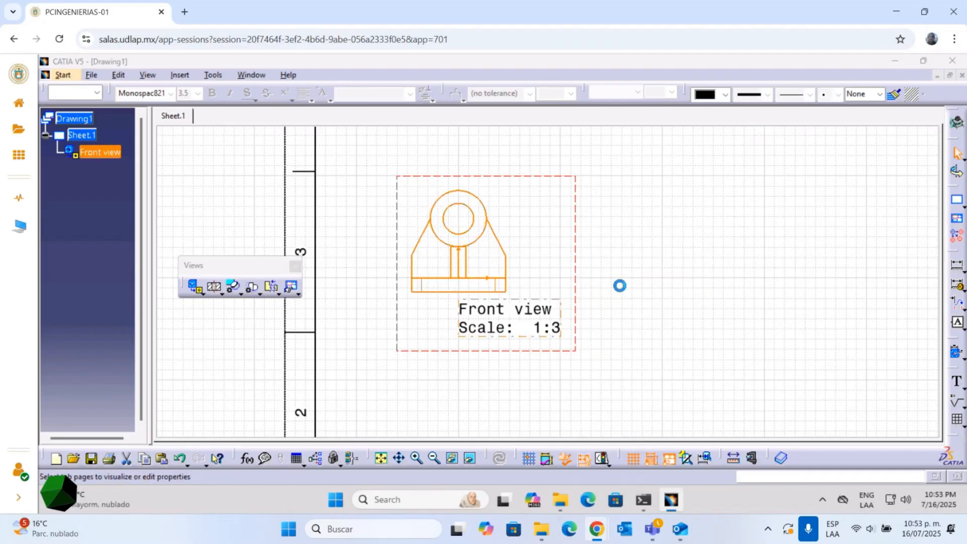
pyautogui.click(180, 145)
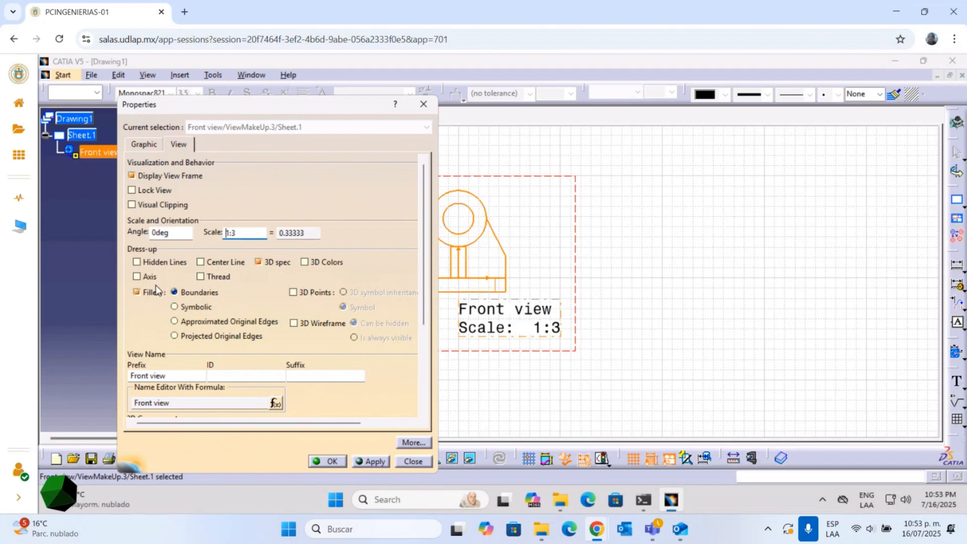
pyautogui.click(137, 277)
pyautogui.moveTo(193, 104); pyautogui.dragTo(117, 104)
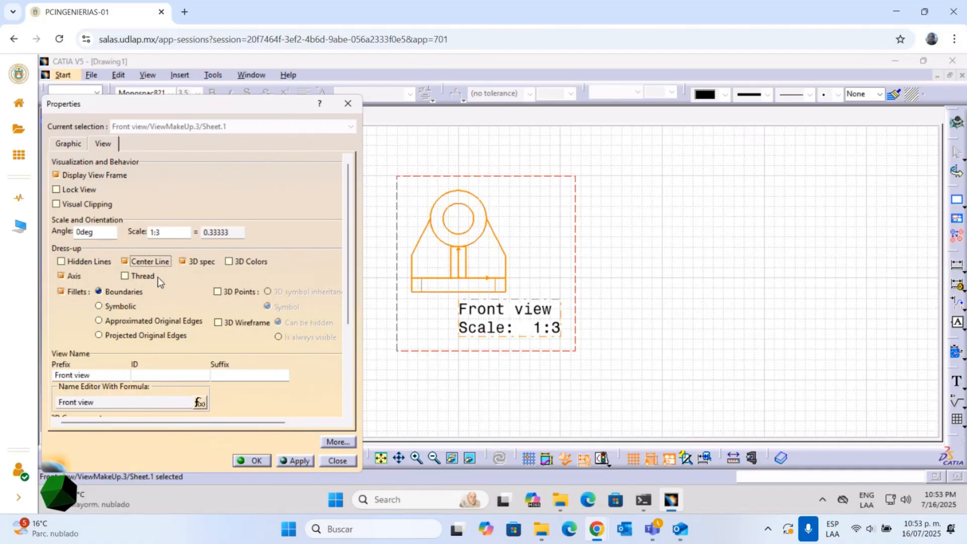
pyautogui.click(299, 460)
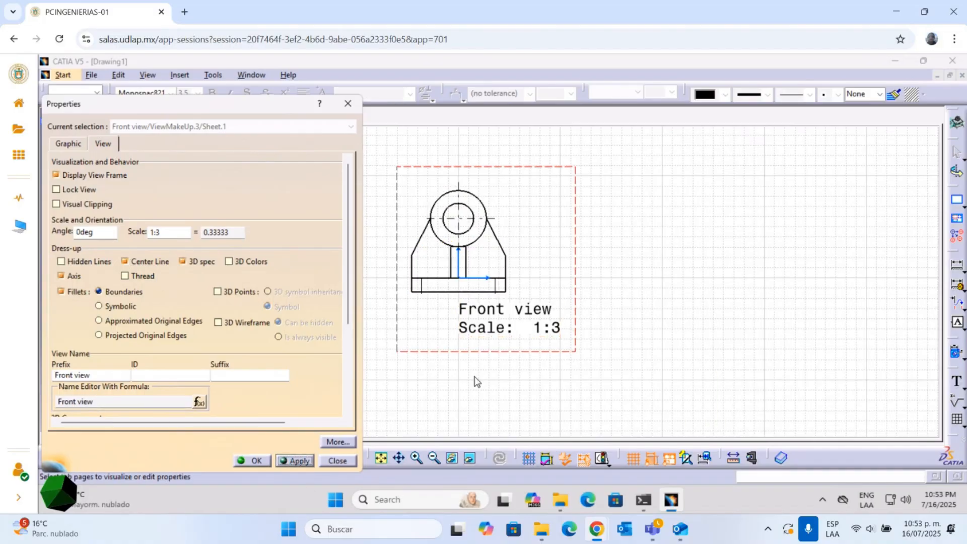
# Turn on Hidden Lines for the front view and place its name and scale label centred below the geometry
pyautogui.click(416, 292)
pyautogui.click(498, 295)
pyautogui.click(462, 224)
pyautogui.click(88, 266)
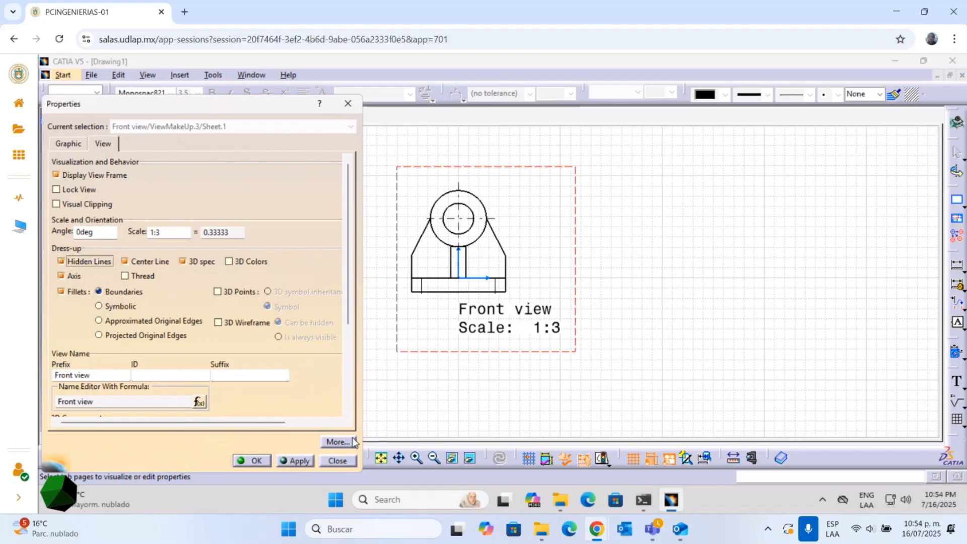
pyautogui.click(295, 462)
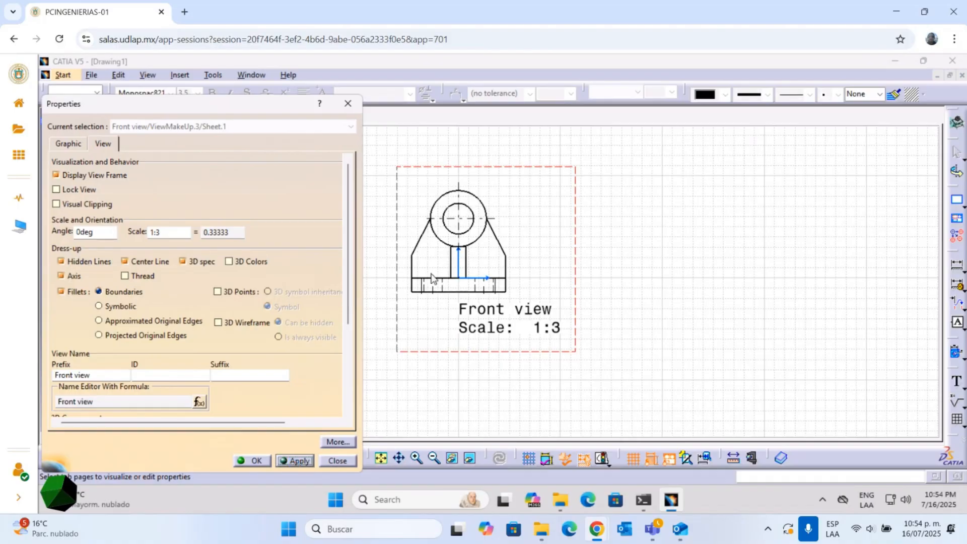
pyautogui.press('ctrl')
pyautogui.press('ctrl')
pyautogui.press('ctrl')
pyautogui.press('ctrl')
pyautogui.click(255, 460)
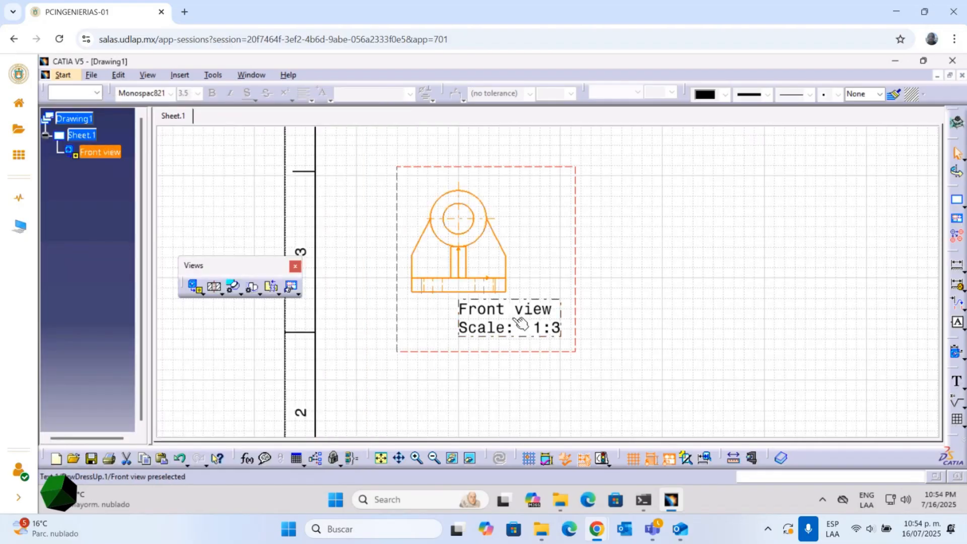
pyautogui.moveTo(523, 325); pyautogui.dragTo(467, 341)
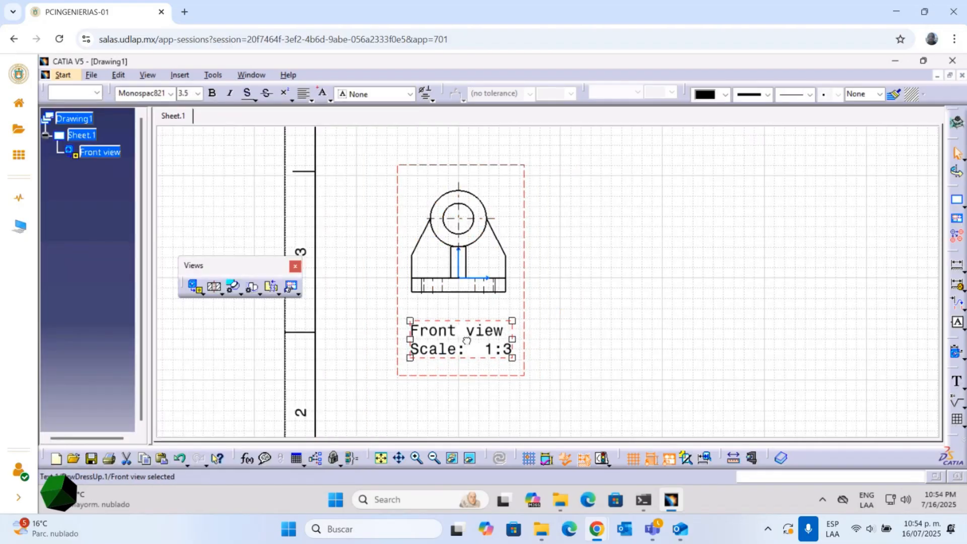
pyautogui.click(603, 347)
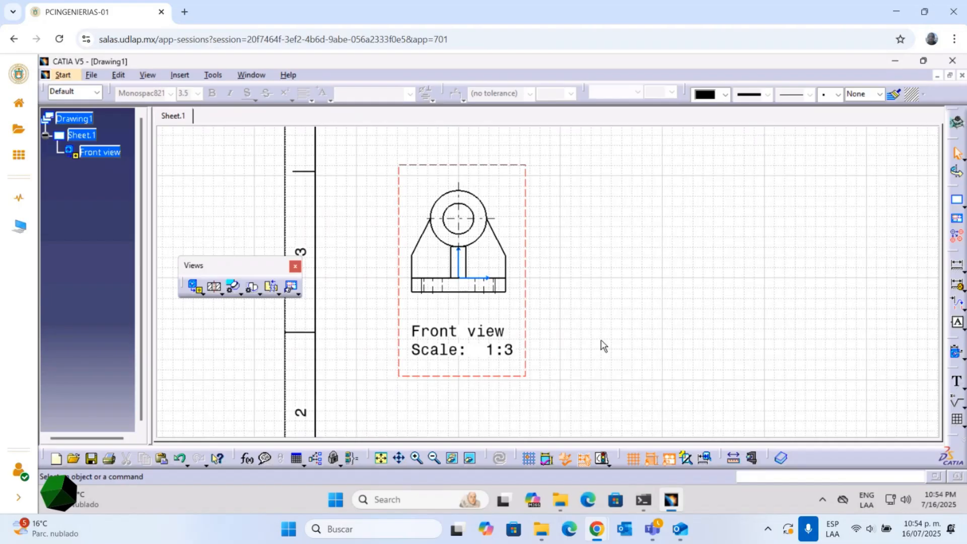
# Create a right projection view from the front view and place it beside it
pyautogui.moveTo(634, 268)
pyautogui.keyDown('ctrl'); pyautogui.mouseDown(button='middle')
pyautogui.moveTo(606, 250)
pyautogui.moveTo(621, 302)
pyautogui.moveTo(616, 343)
pyautogui.mouseUp(button='middle'); pyautogui.keyUp('ctrl')
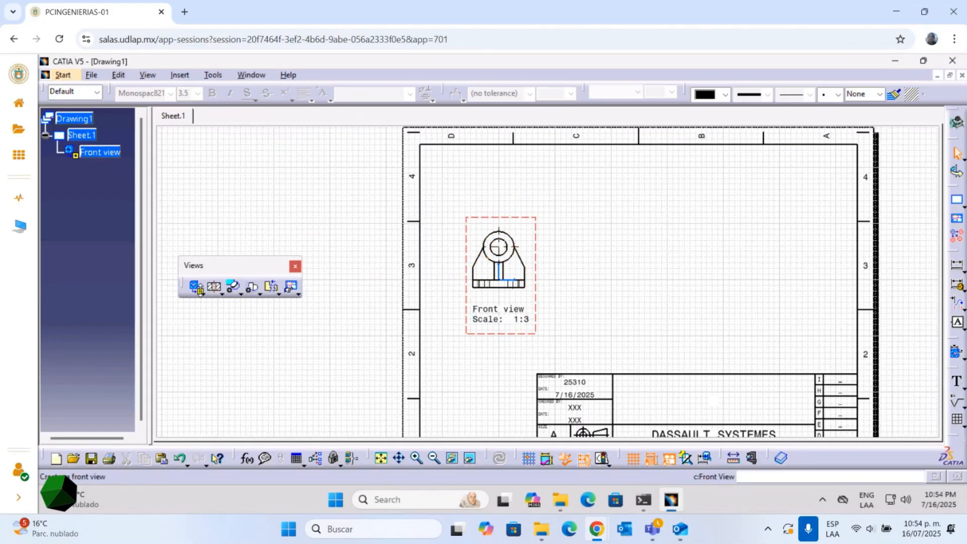
pyautogui.click(200, 292)
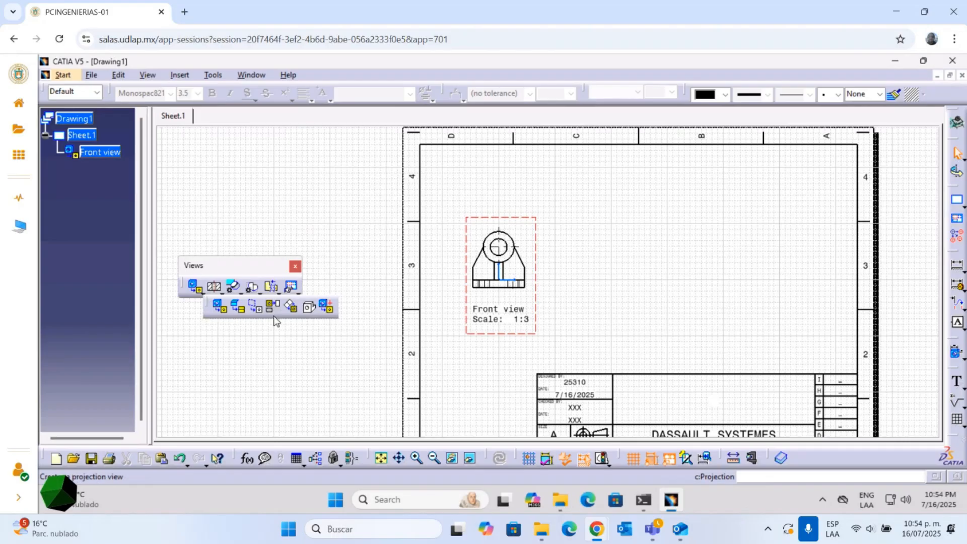
pyautogui.click(273, 305)
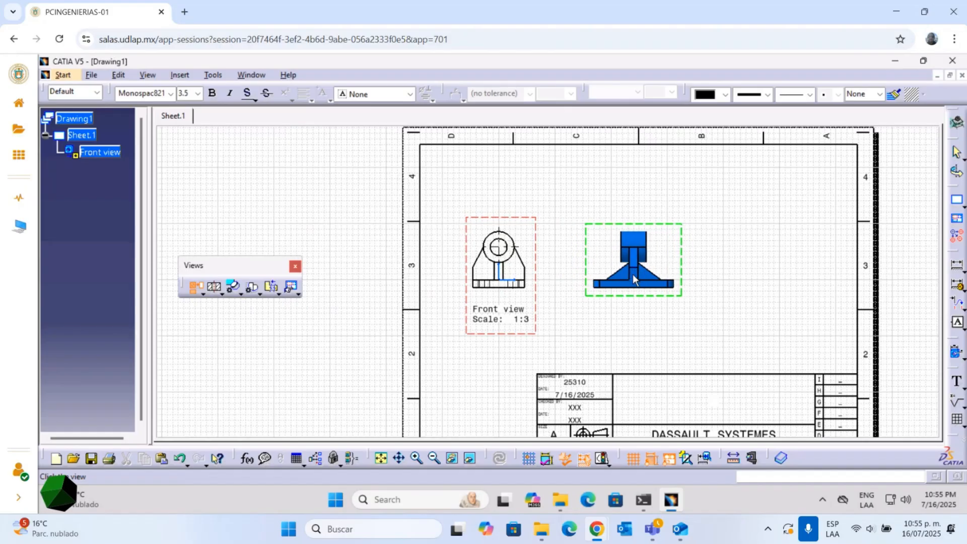
pyautogui.click(637, 267)
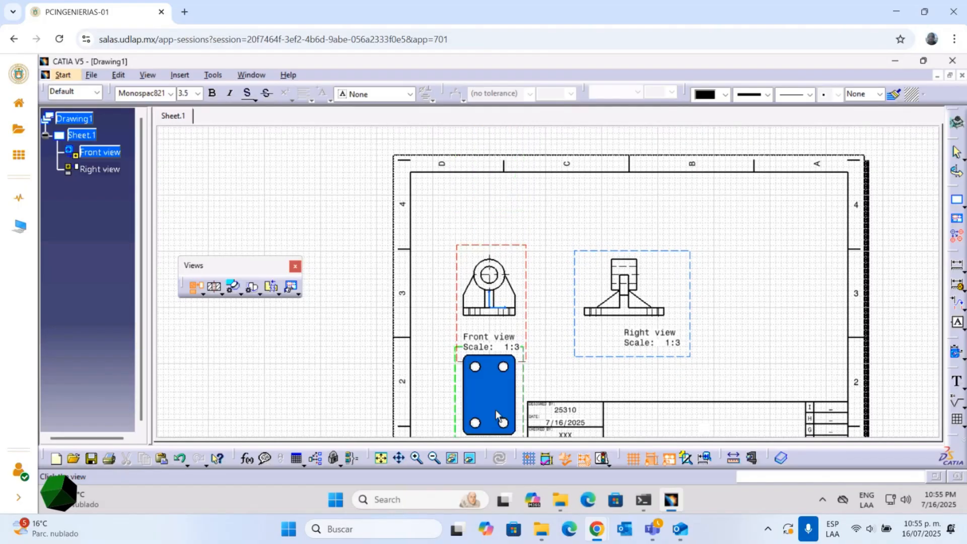
# Create a top projection view above the front view, following the arrangement on the Soporte 1 reference plan
pyautogui.hotkey('alt', 'Tab')
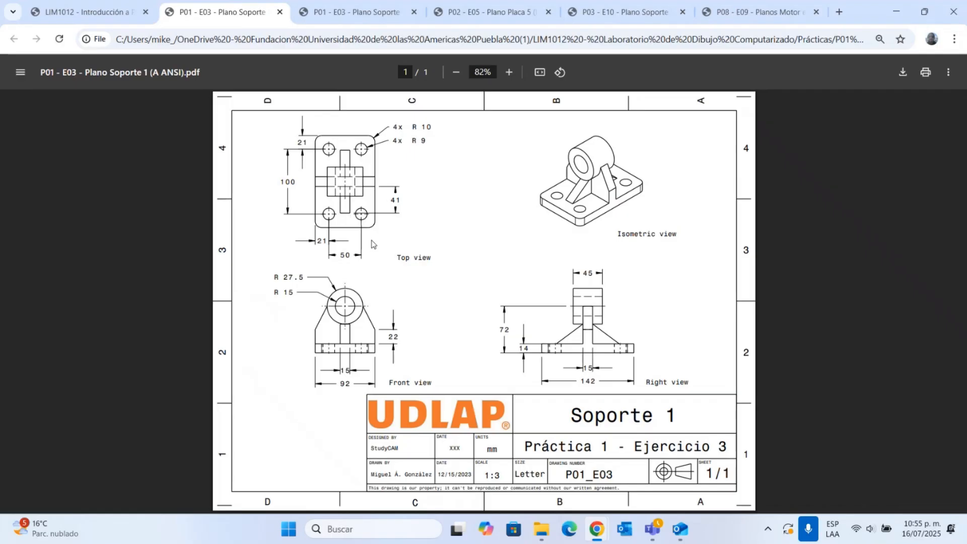
pyautogui.hotkey('alt', 'Tab')
pyautogui.click(484, 169)
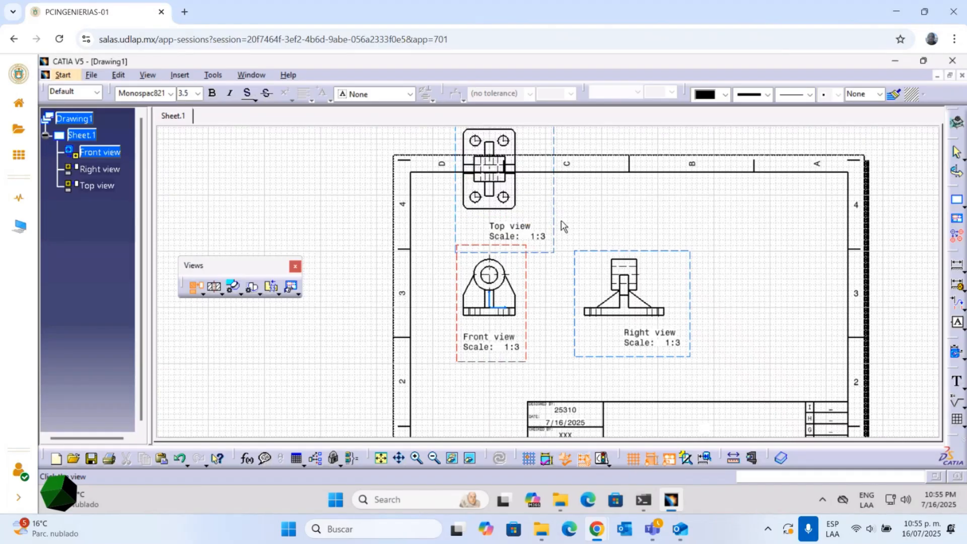
pyautogui.hotkey('alt', 'Tab')
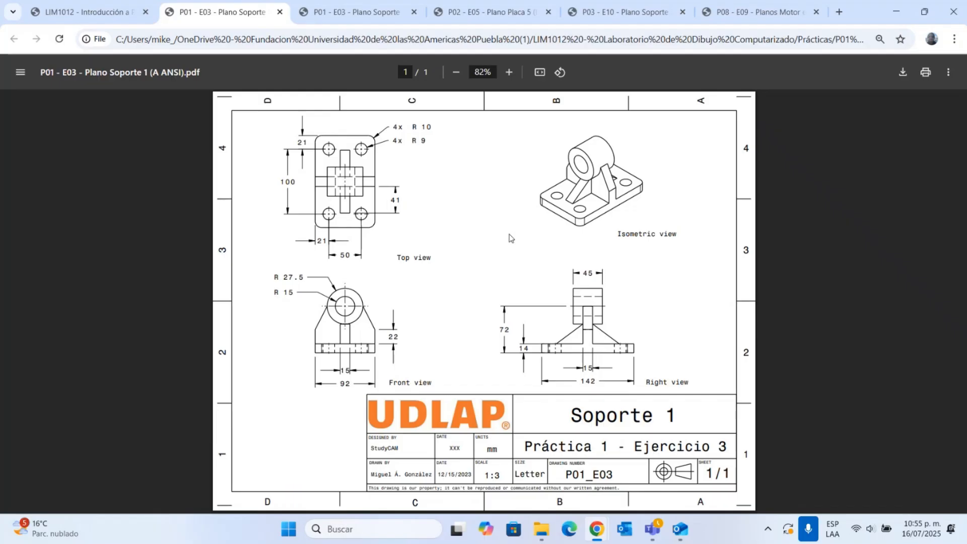
pyautogui.hotkey('alt', 'Tab')
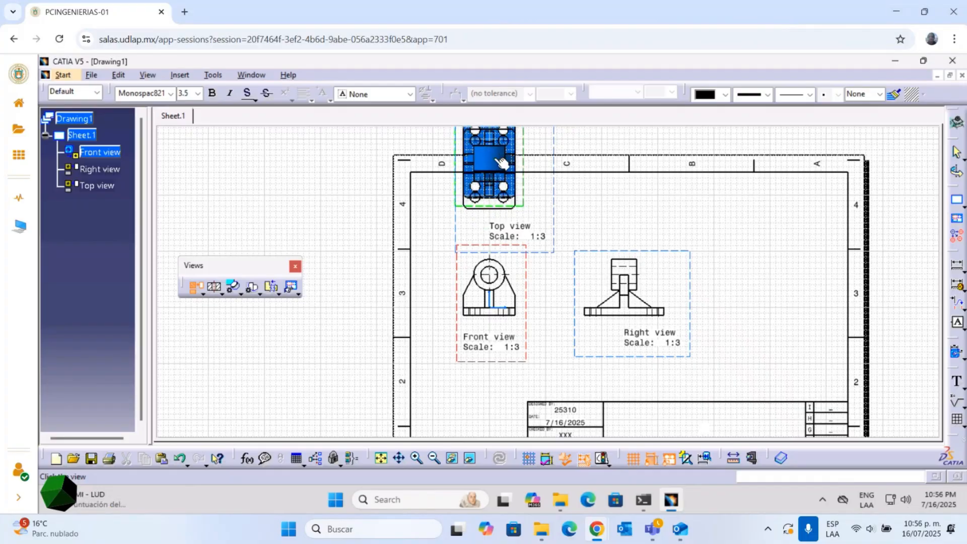
pyautogui.click(529, 195)
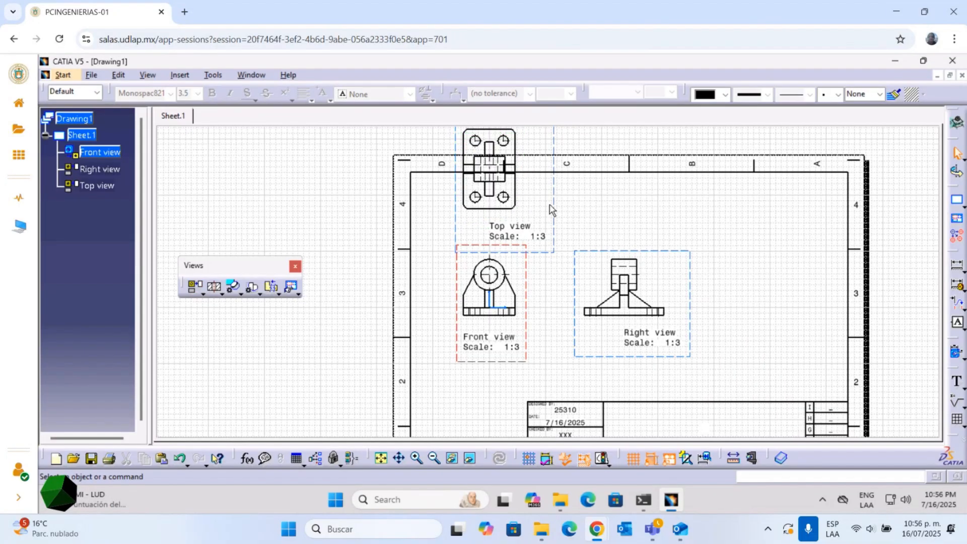
# Move the three view labels away from their geometry and shift the aligned views slightly down the sheet
pyautogui.moveTo(546, 324)
pyautogui.mouseDown(button='middle')
pyautogui.moveTo(492, 276)
pyautogui.moveTo(493, 313)
pyautogui.mouseUp(button='middle')
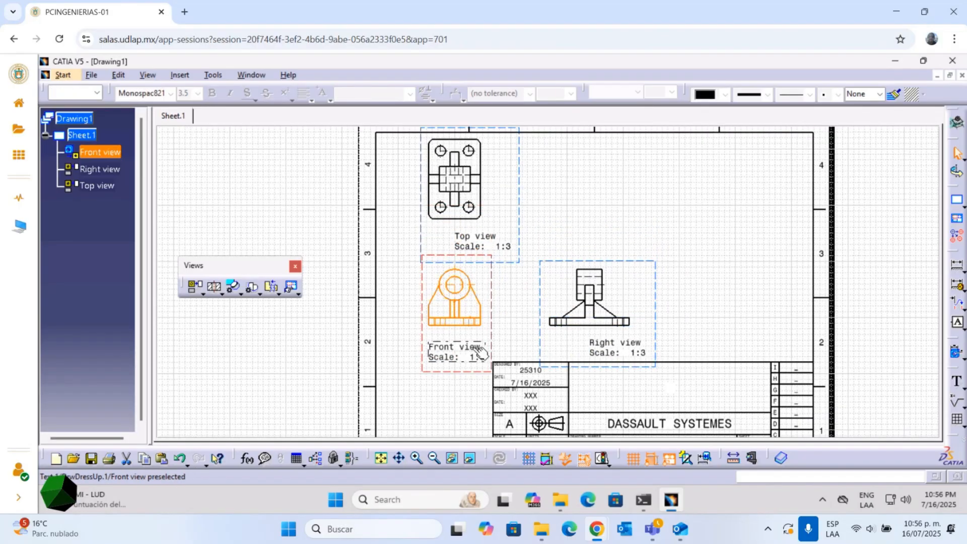
pyautogui.moveTo(475, 352); pyautogui.dragTo(469, 377)
pyautogui.moveTo(617, 362); pyautogui.dragTo(695, 359)
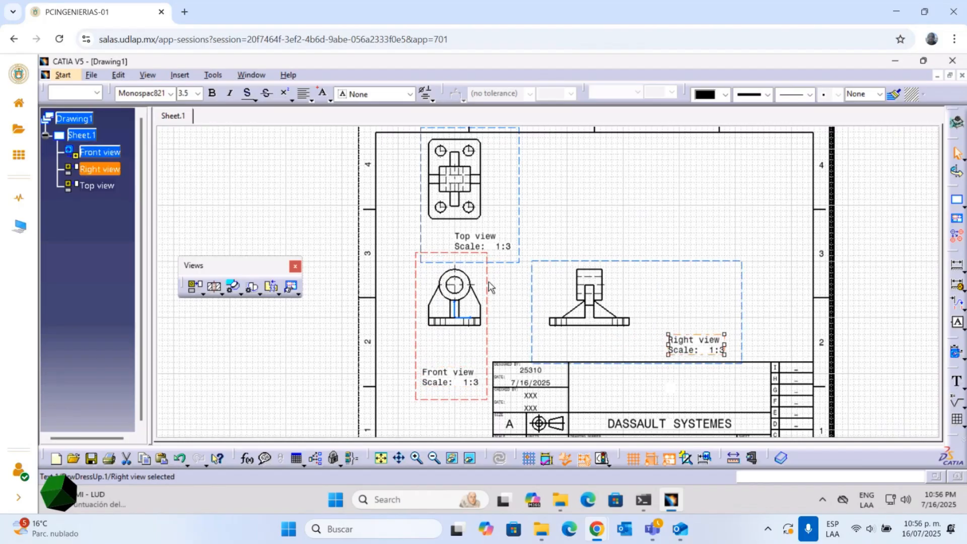
pyautogui.moveTo(485, 280); pyautogui.dragTo(488, 287)
pyautogui.moveTo(498, 252); pyautogui.dragTo(544, 249)
pyautogui.click(626, 218)
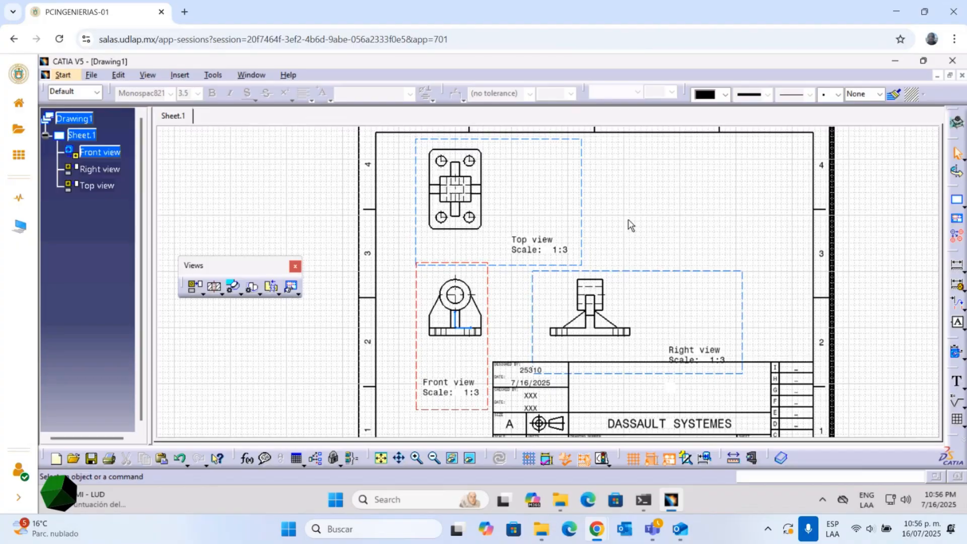
# Start an isometric view in the drawing and switch to the P01_E03_Soporte1 part to choose its reference
pyautogui.click(201, 296)
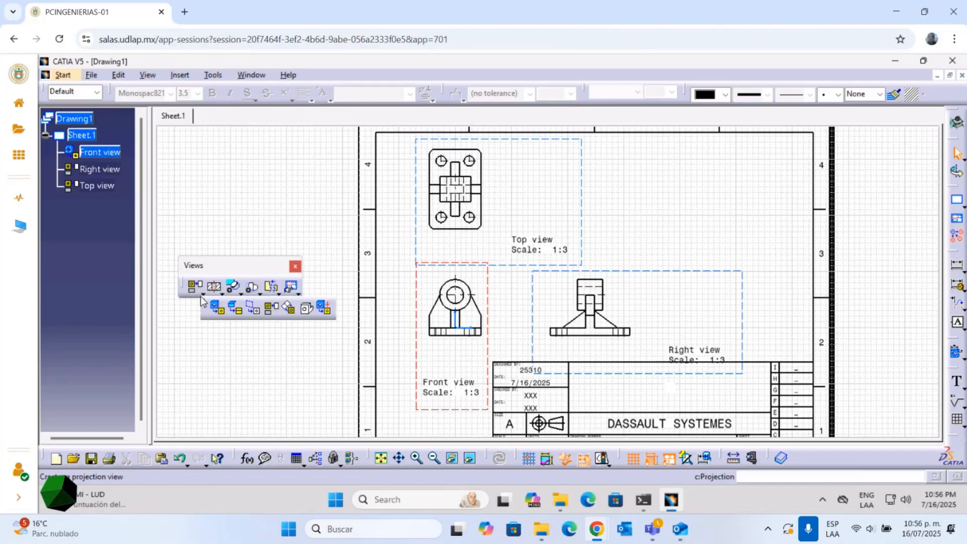
pyautogui.click(305, 309)
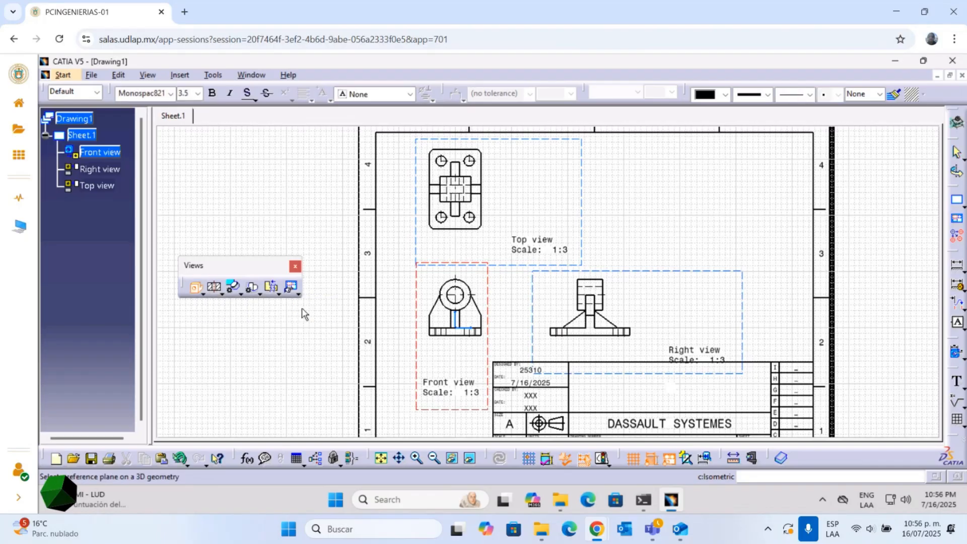
pyautogui.click(267, 75)
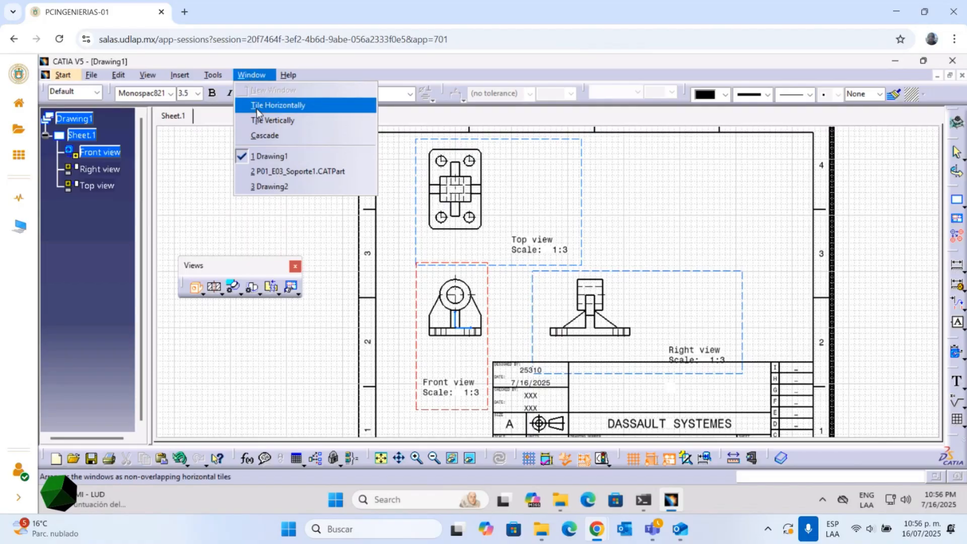
pyautogui.click(272, 171)
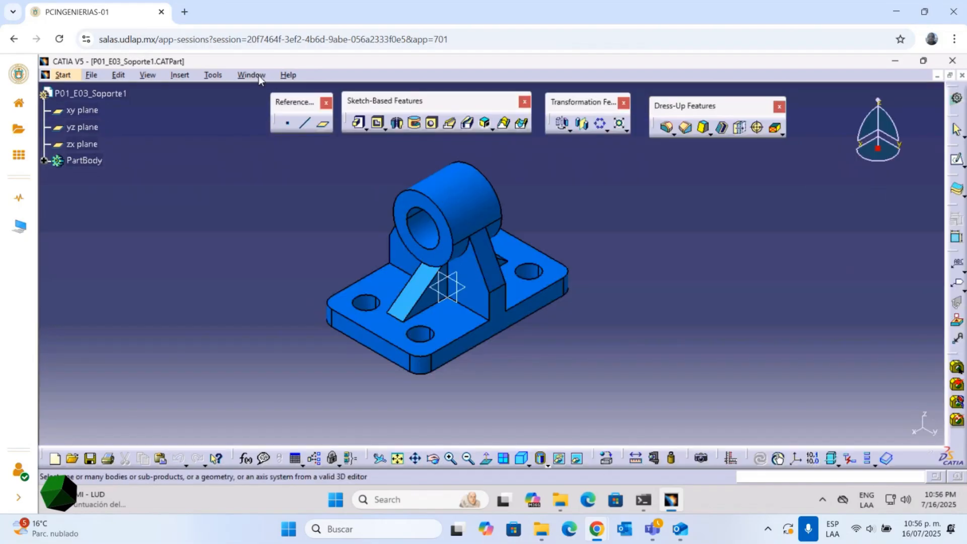
pyautogui.click(406, 274)
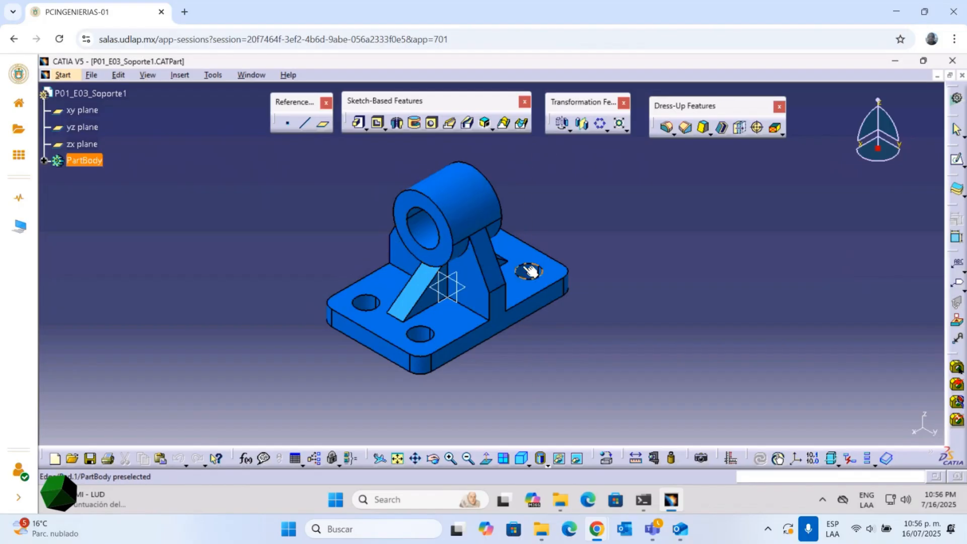
pyautogui.click(661, 283)
# Review the isometric view in the third-angle projection reference, restore the part's isometric orientation and pick the part as the view's reference
pyautogui.hotkey('alt', 'Tab')
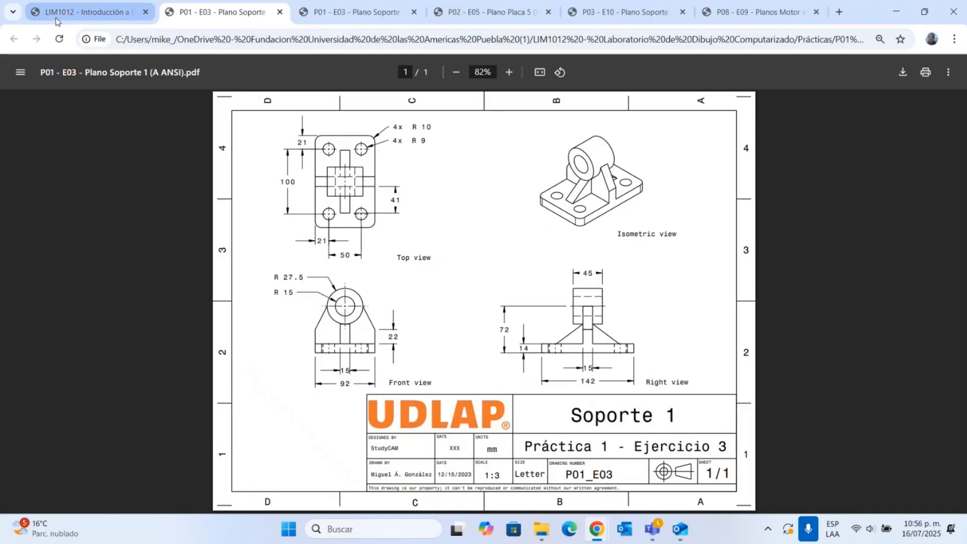
pyautogui.click(57, 18)
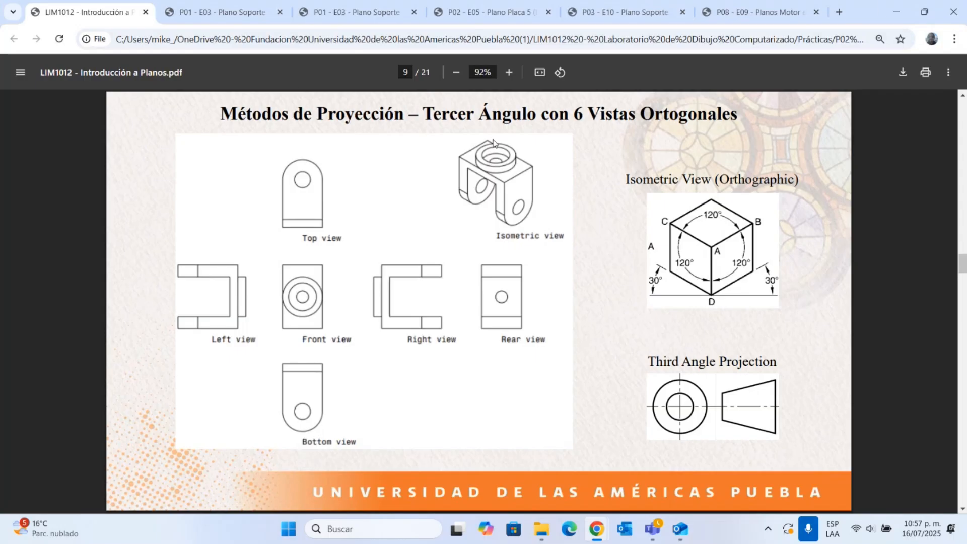
pyautogui.hotkey('alt', 'Tab')
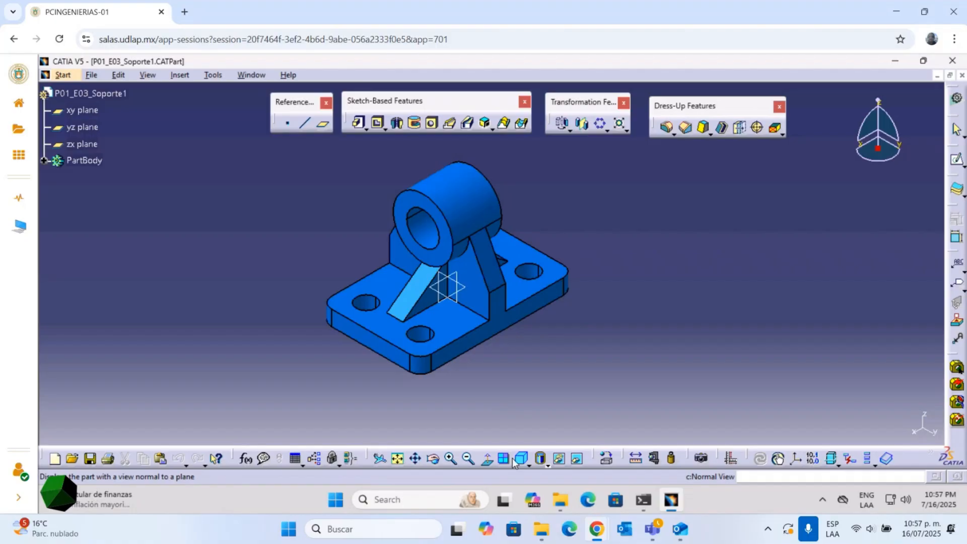
pyautogui.moveTo(526, 219); pyautogui.dragTo(419, 267, button='middle')
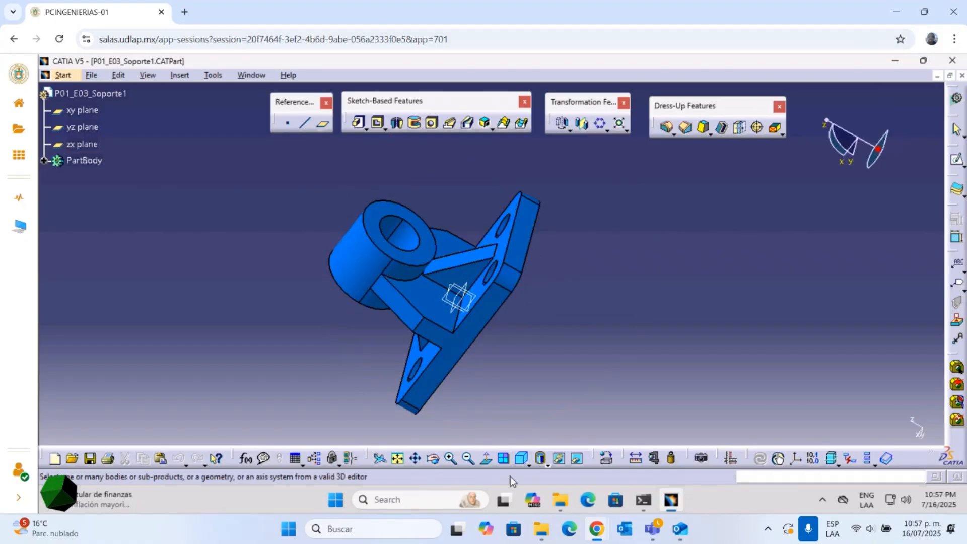
pyautogui.click(521, 458)
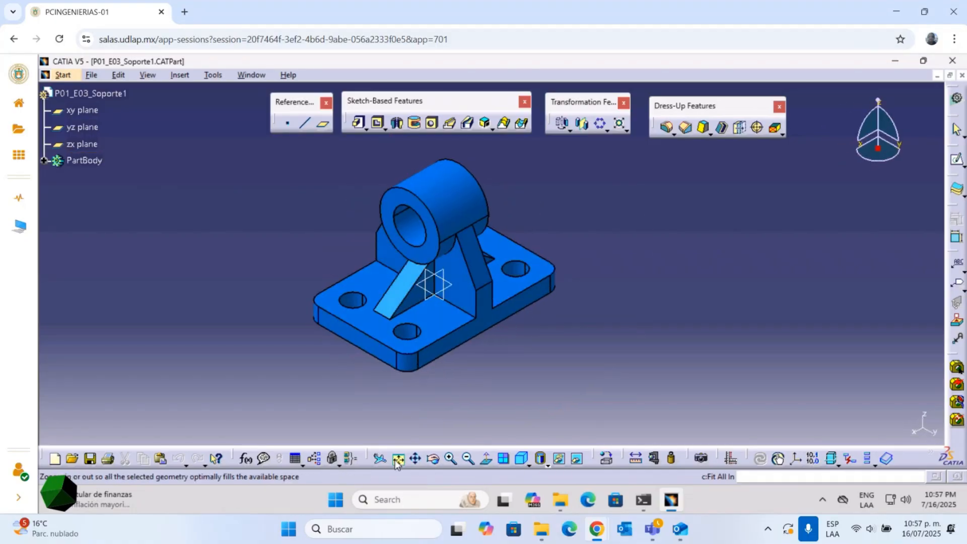
pyautogui.click(425, 251)
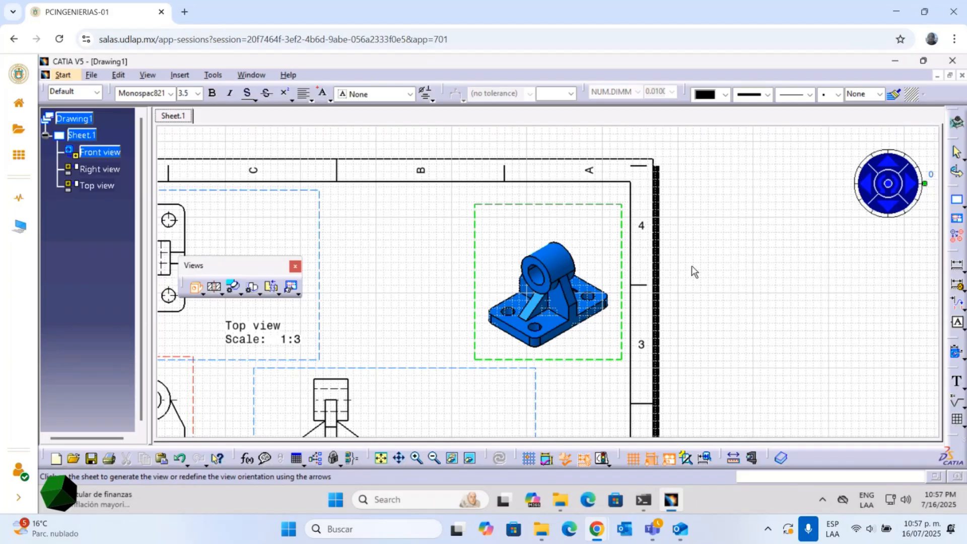
# Try rotating the isometric view preview sideways and turn it back to its starting orientation
pyautogui.click(866, 183)
pyautogui.click(867, 185)
pyautogui.click(867, 185)
pyautogui.click(910, 185)
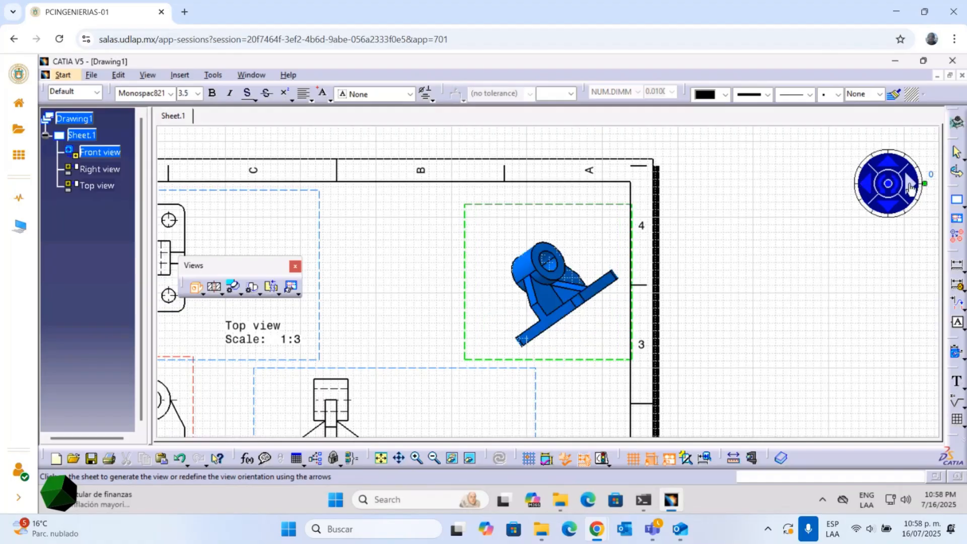
pyautogui.click(910, 187)
# Generate the isometric view and move it with its label fully inside the frame, in the upper-right area of the sheet
pyautogui.click(747, 232)
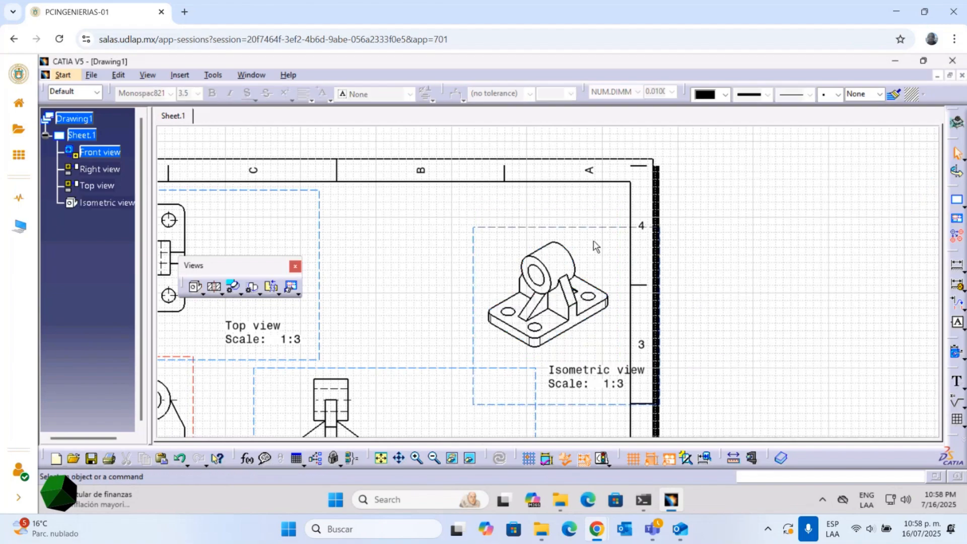
pyautogui.moveTo(594, 232); pyautogui.dragTo(548, 204)
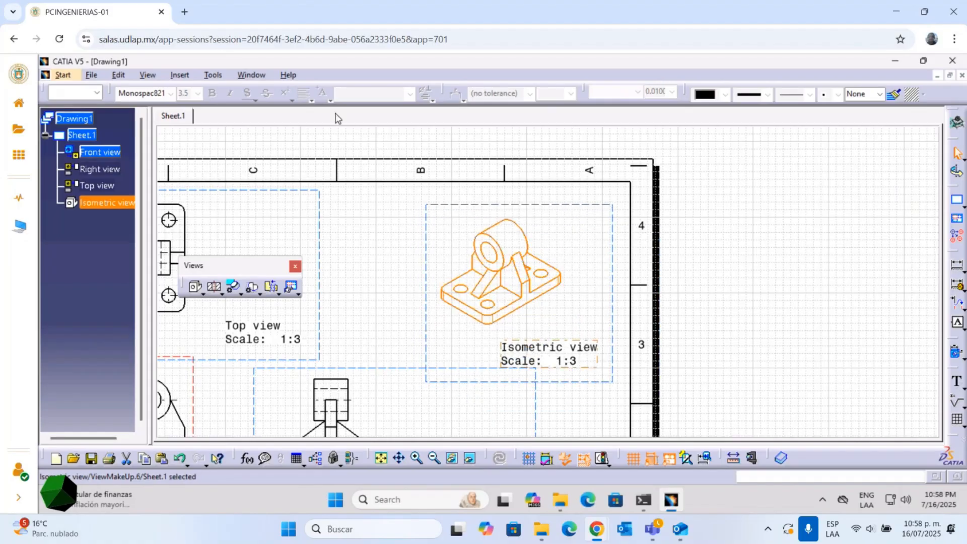
pyautogui.click(389, 271)
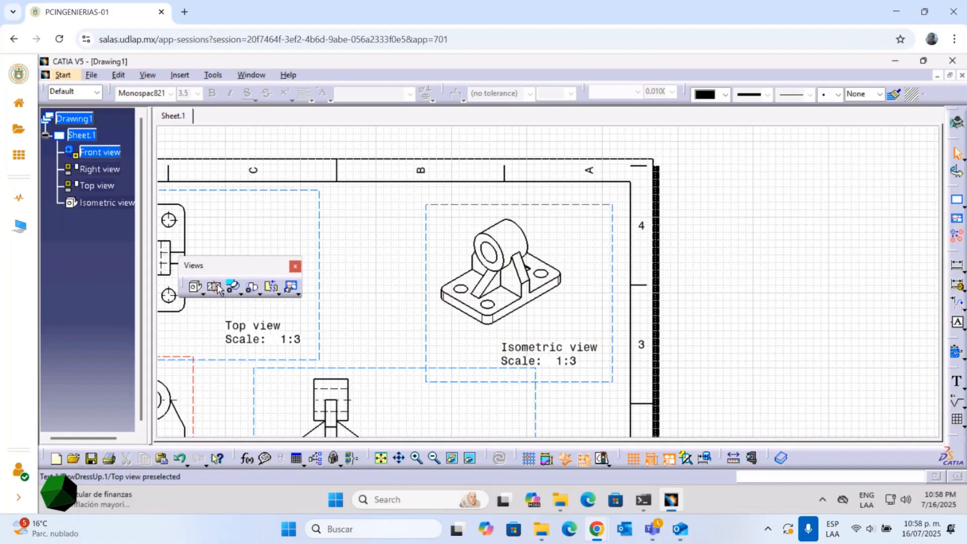
# Open the properties of the iso named view in the P01_E03_Soporte1 part
pyautogui.click(253, 76)
pyautogui.click(295, 172)
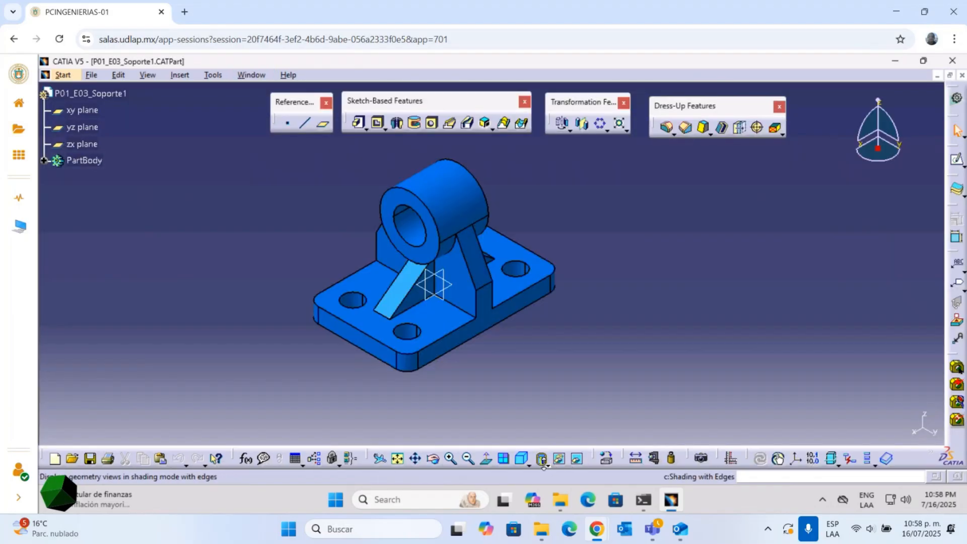
pyautogui.click(521, 461)
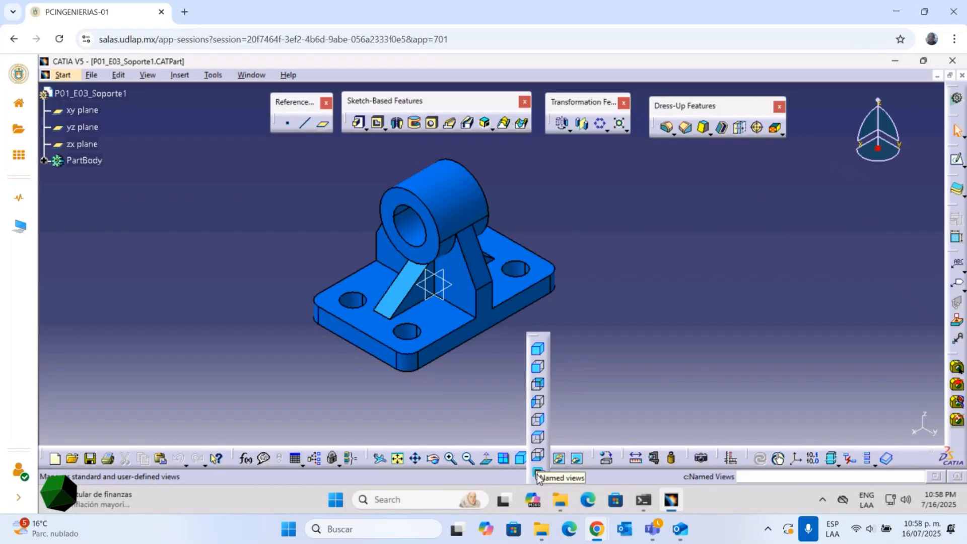
pyautogui.click(538, 474)
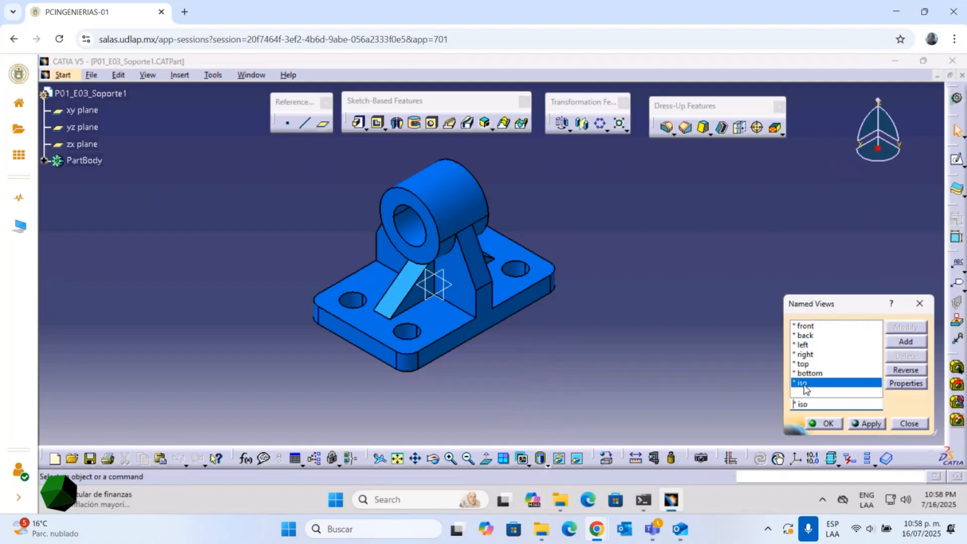
pyautogui.click(902, 383)
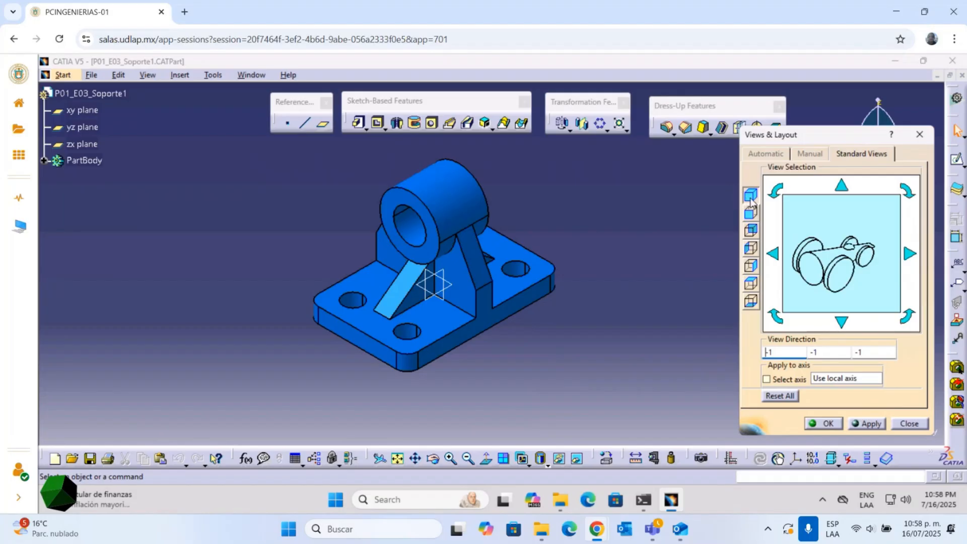
# Try the alternative iso view direction 1, -1, -1 in the standard views and leave without applying it
pyautogui.click(751, 197)
pyautogui.click(773, 255)
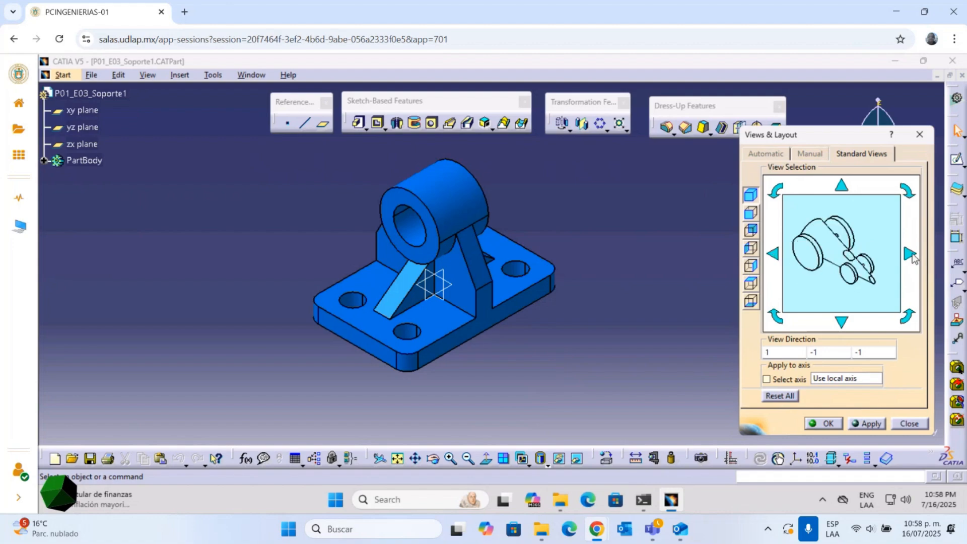
pyautogui.click(909, 255)
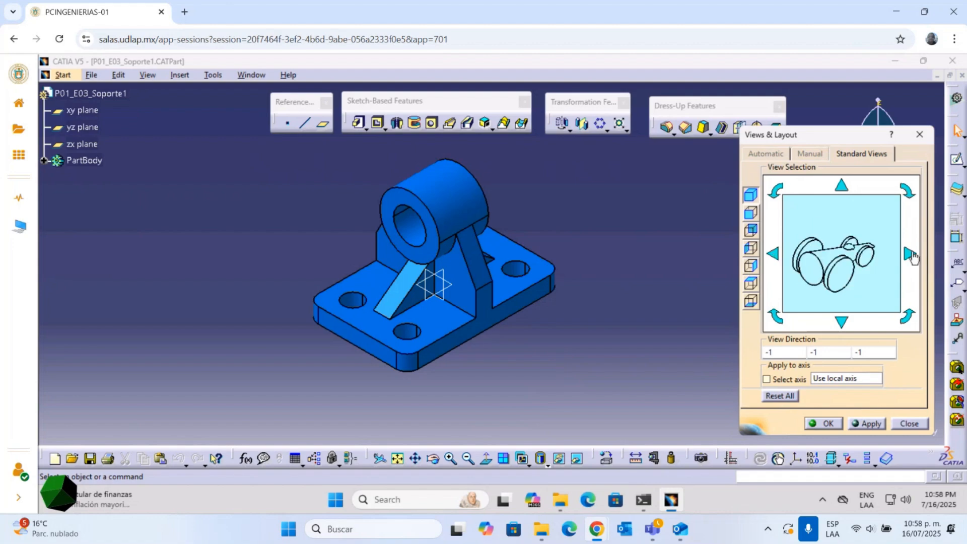
pyautogui.click(777, 257)
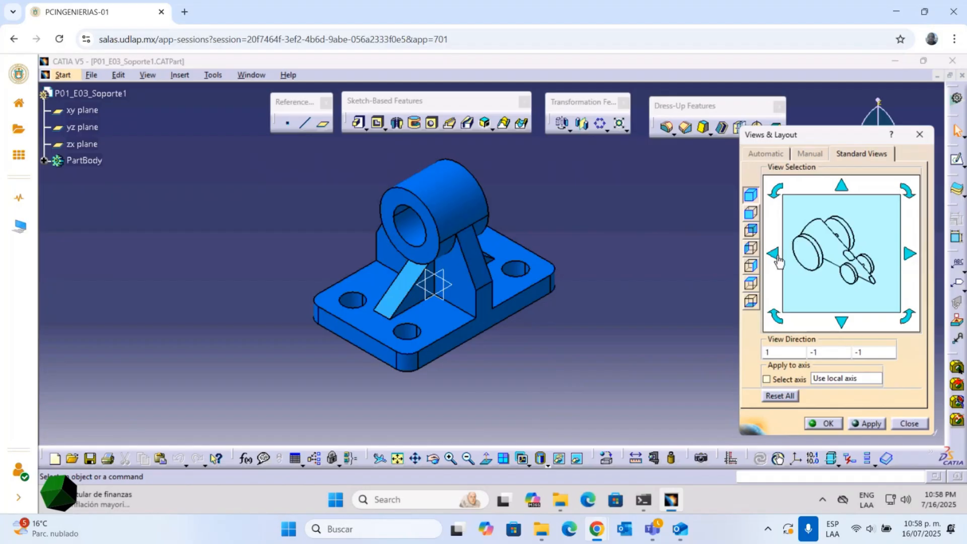
pyautogui.click(909, 423)
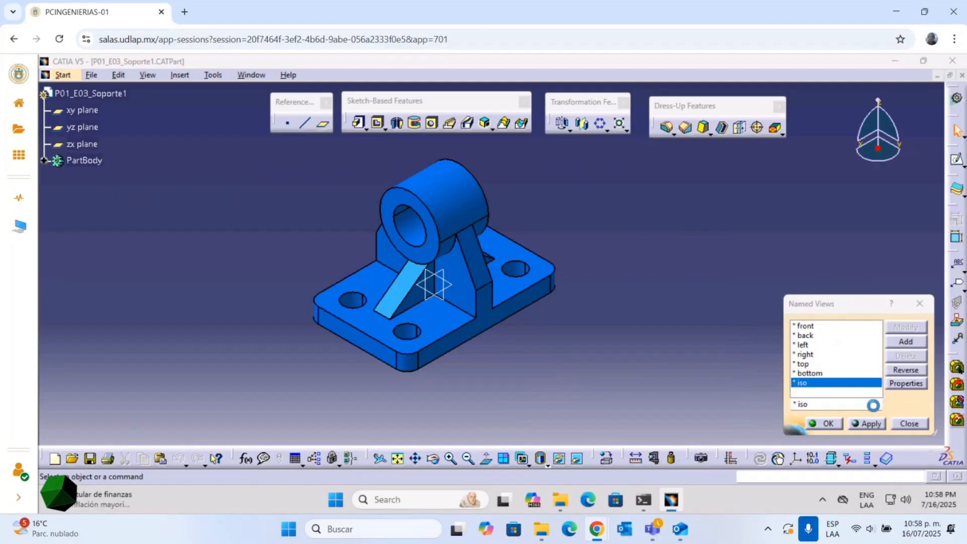
pyautogui.click(913, 424)
# Return to Drawing1 and make the top view the active view
pyautogui.click(254, 74)
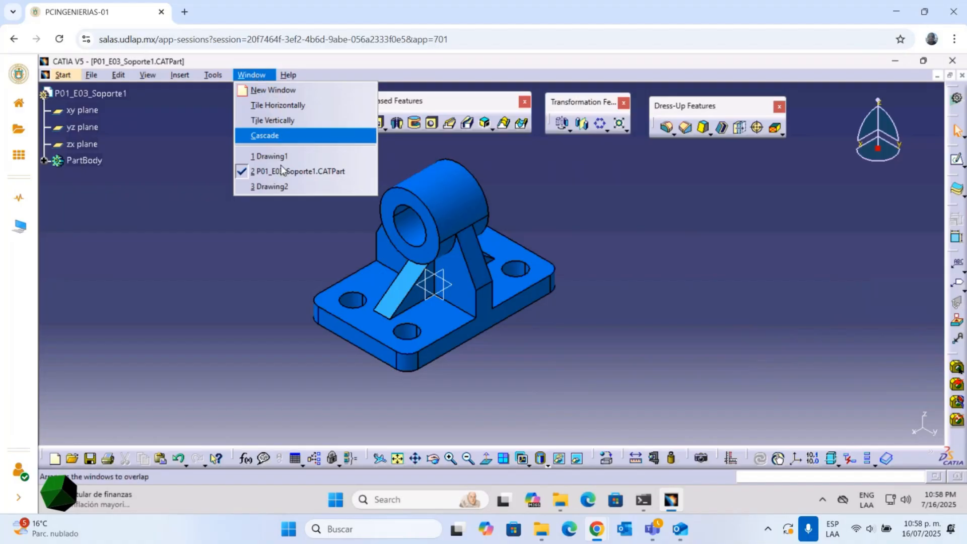
pyautogui.click(276, 157)
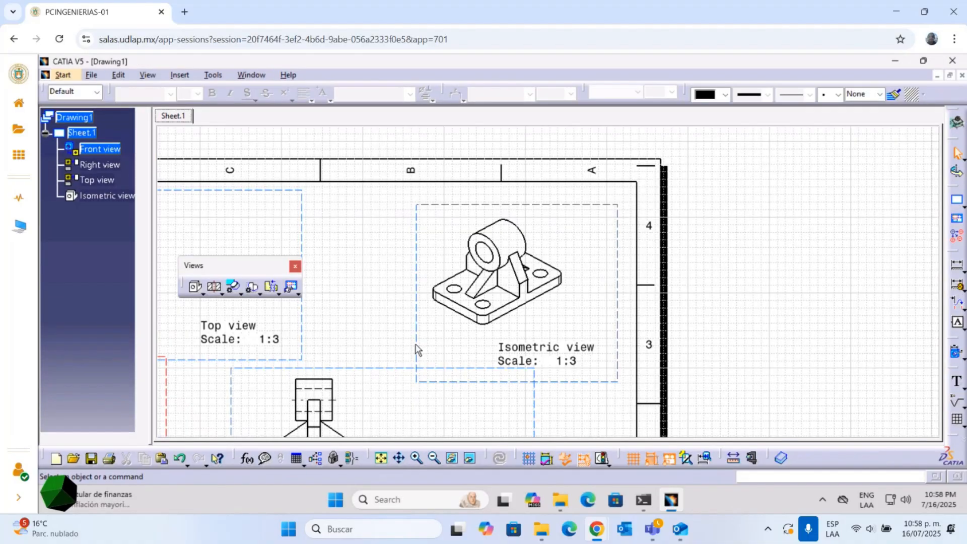
pyautogui.moveTo(386, 227); pyautogui.dragTo(624, 162, button='middle')
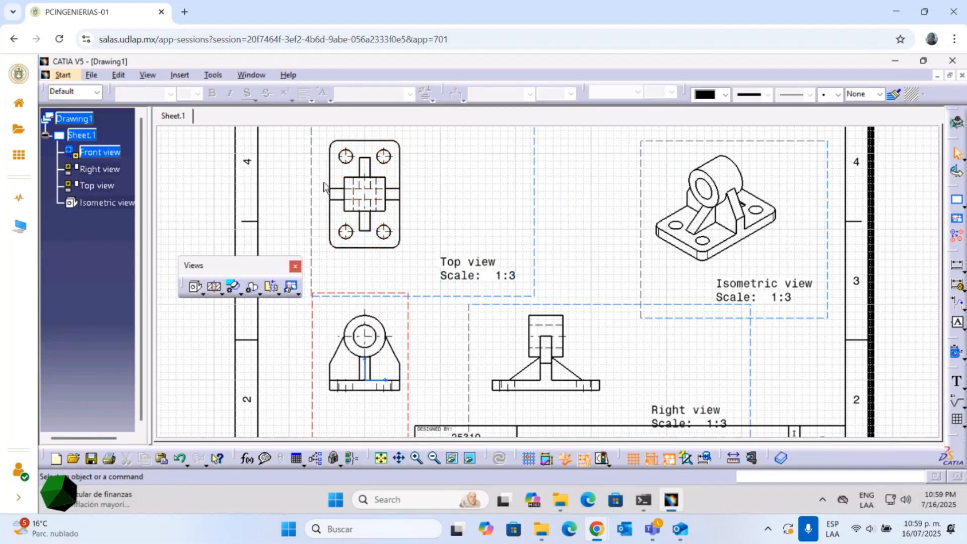
pyautogui.doubleClick(310, 174)
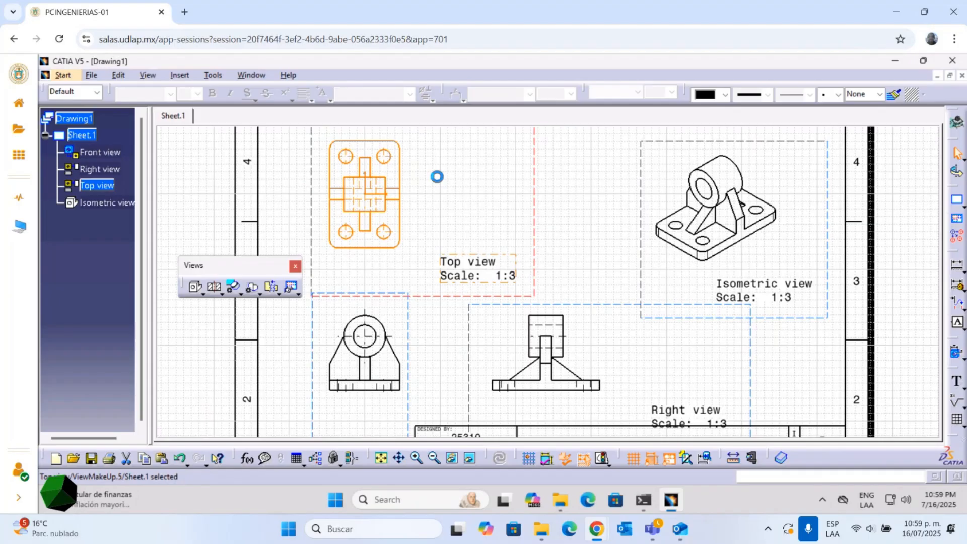
# Float the dimensioning tools over the sheet and start the Dimensions command for the top view
pyautogui.doubleClick(955, 257)
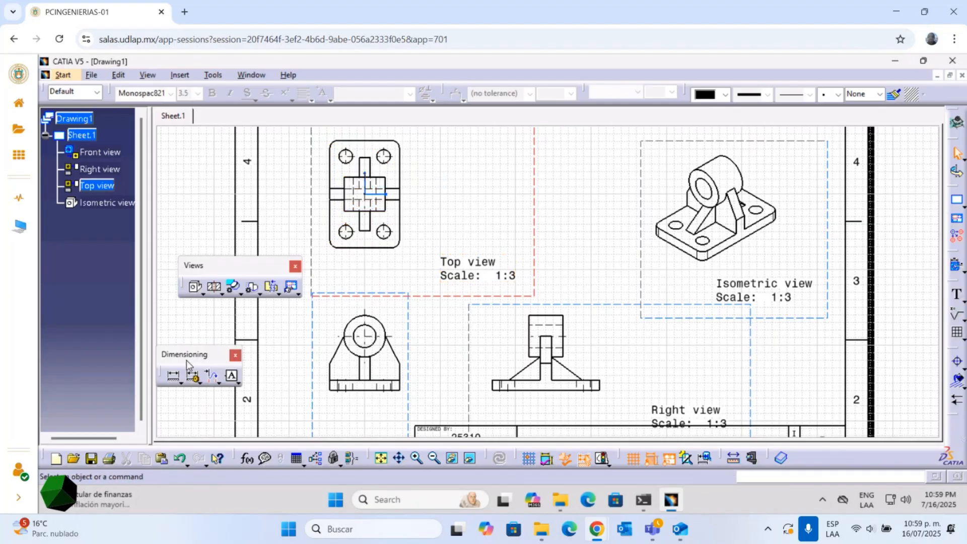
pyautogui.click(180, 384)
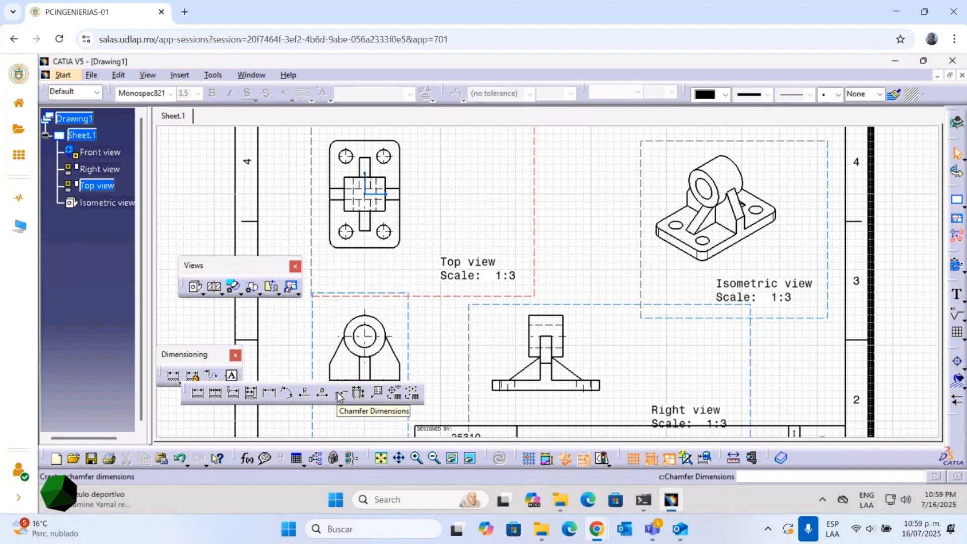
pyautogui.click(199, 396)
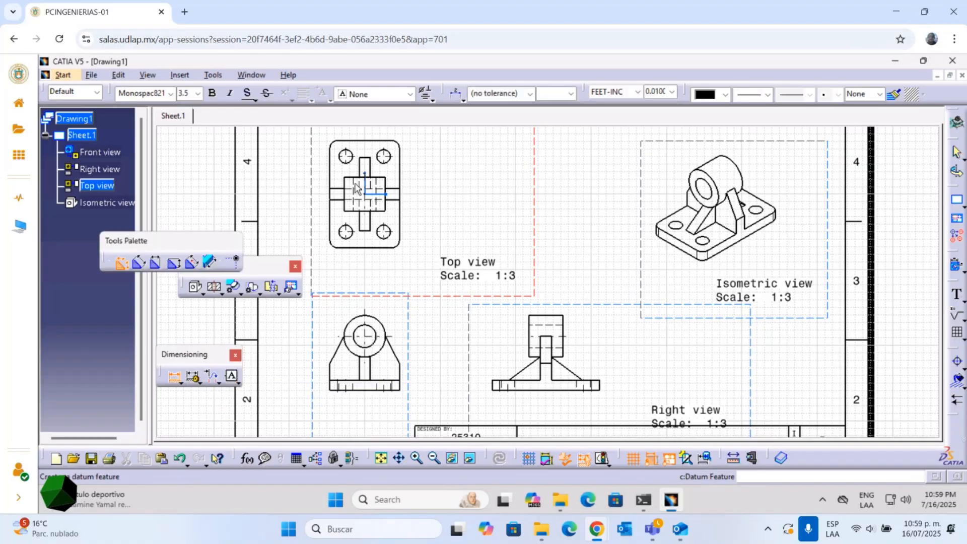
pyautogui.moveTo(460, 195)
pyautogui.mouseDown(button='middle')
pyautogui.moveTo(604, 165)
pyautogui.moveTo(630, 189)
pyautogui.moveTo(658, 173)
pyautogui.mouseUp(button='middle')
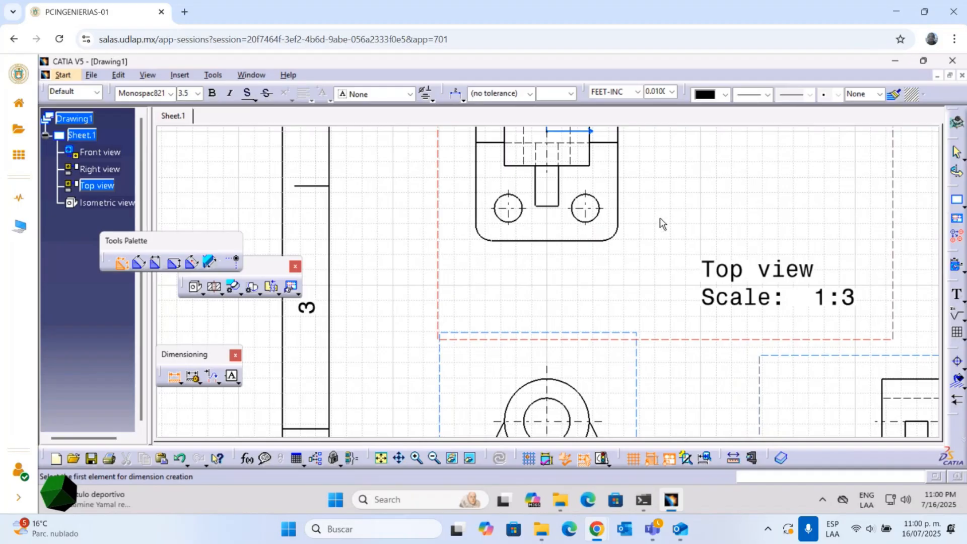
# Check the reference plan and dimension the vertical distance from the plate's upper edge to the upper-left hole in the top view
pyautogui.hotkey('alt', 'Tab')
pyautogui.hotkey('alt', 'Tab')
pyautogui.hotkey('alt', 'Tab')
pyautogui.click(222, 4)
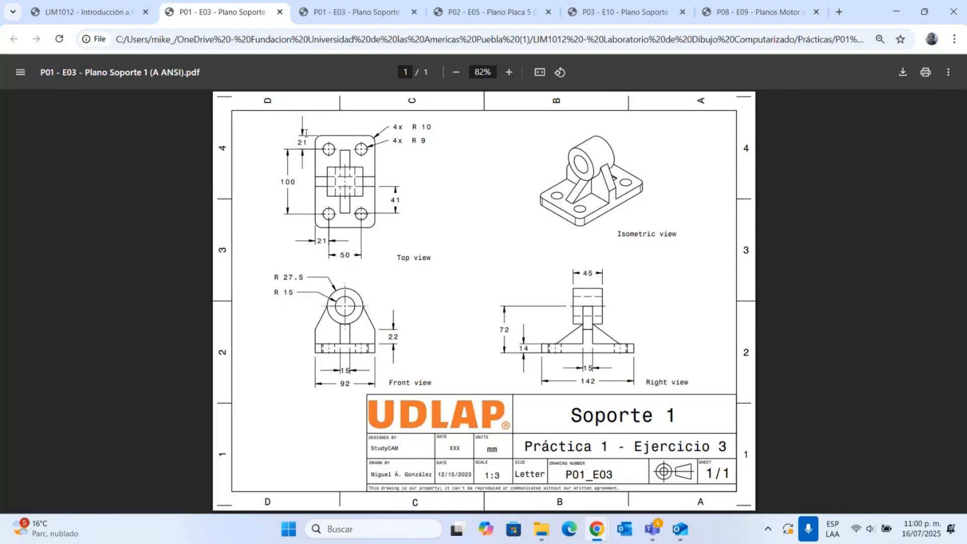
pyautogui.hotkey('alt', 'Tab')
pyautogui.moveTo(537, 297); pyautogui.dragTo(545, 438, button='middle')
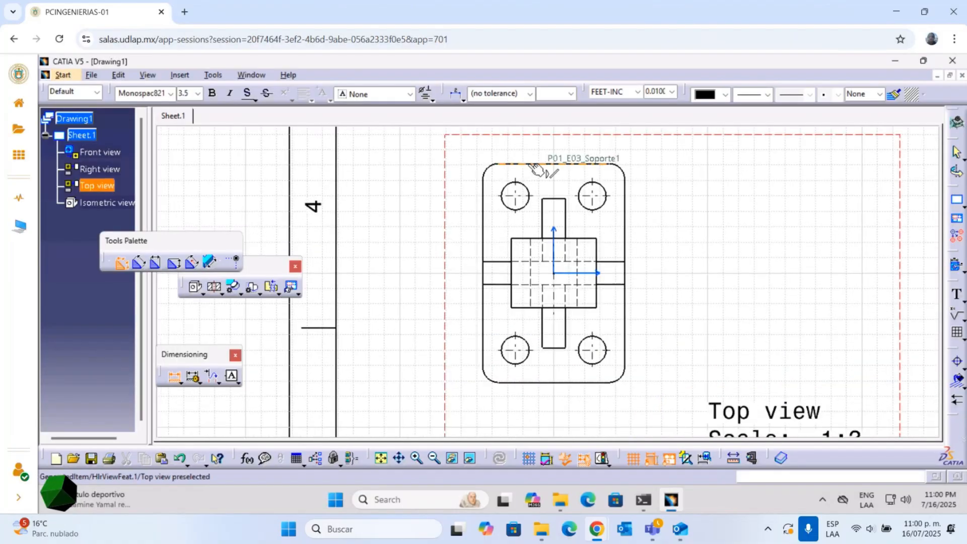
pyautogui.click(534, 166)
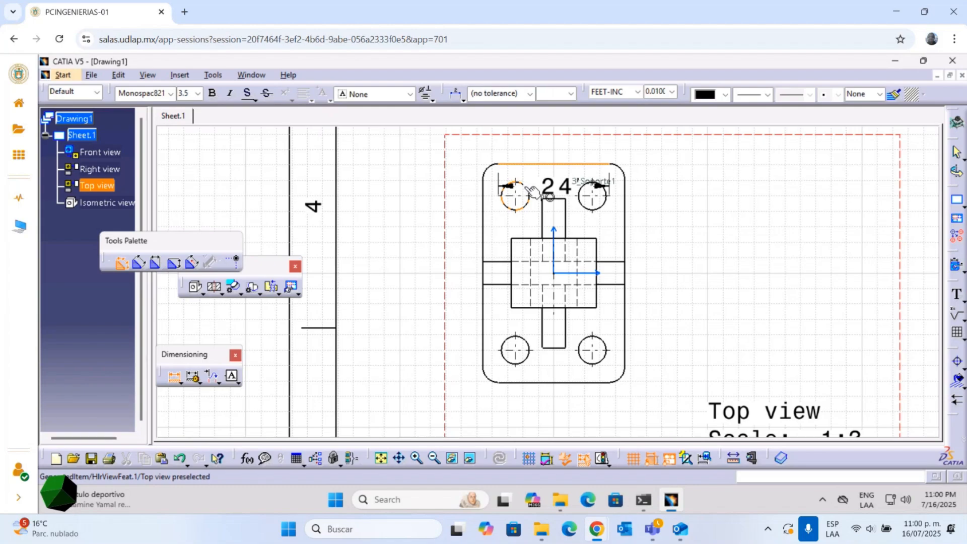
pyautogui.click(528, 195)
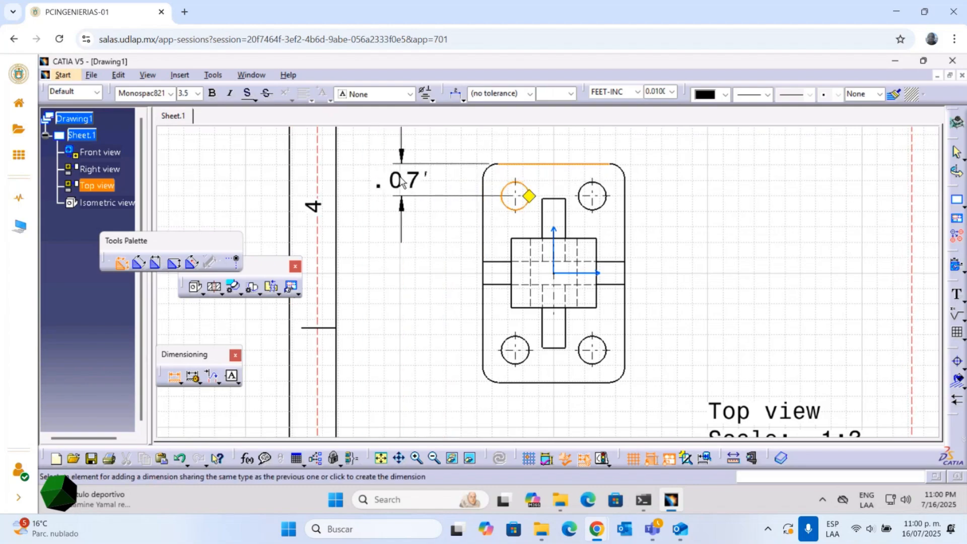
pyautogui.click(401, 182)
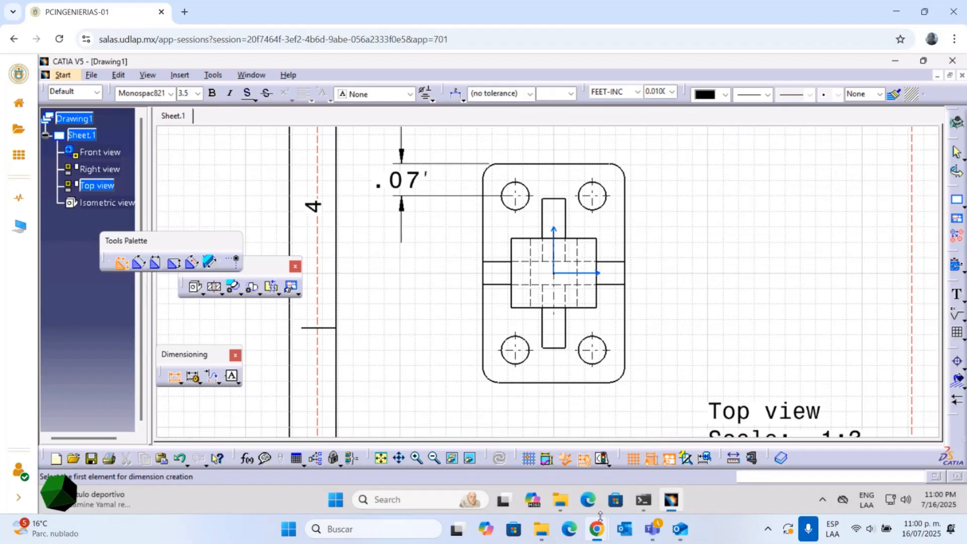
pyautogui.press('Escape')
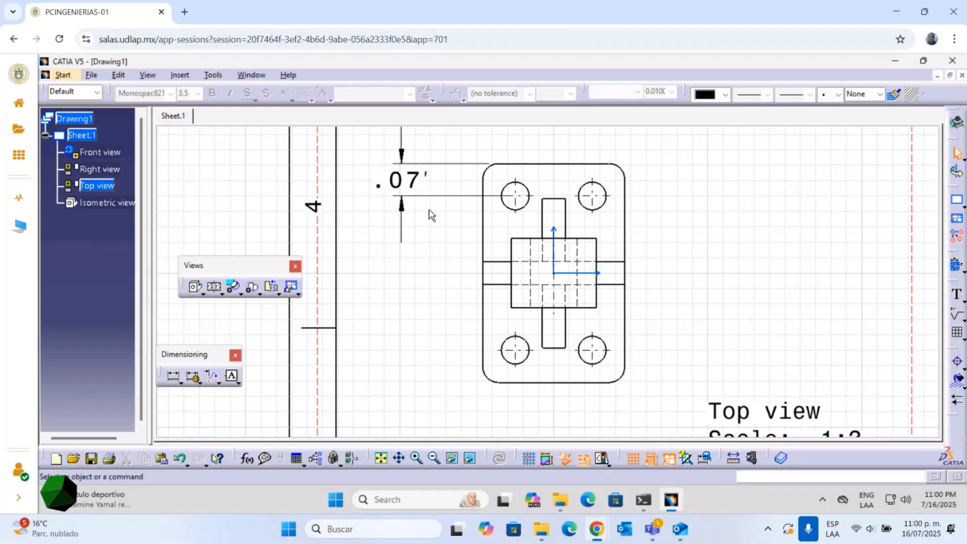
# Set the numerical display of the new hole-to-edge dimension to mm and move the dimension closer to the plate
pyautogui.click(406, 182)
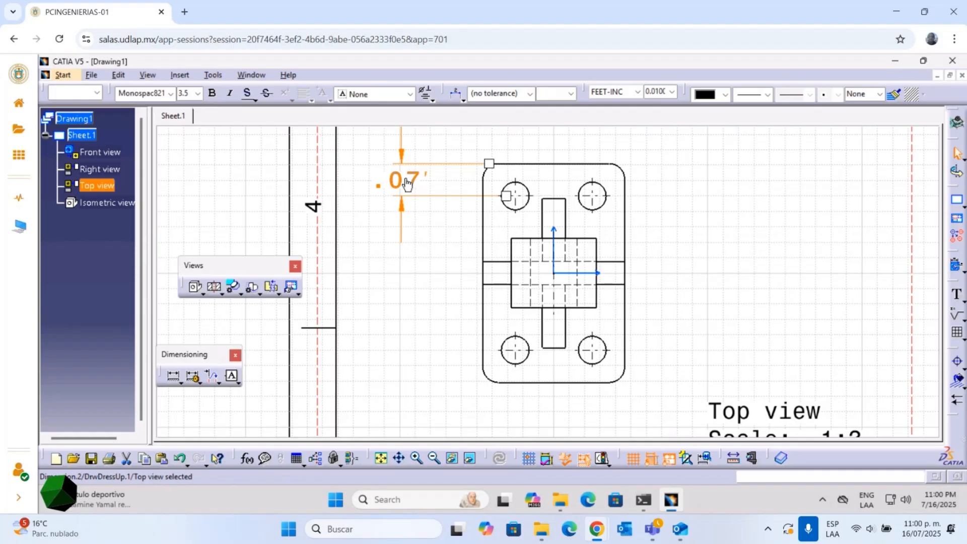
pyautogui.click(620, 92)
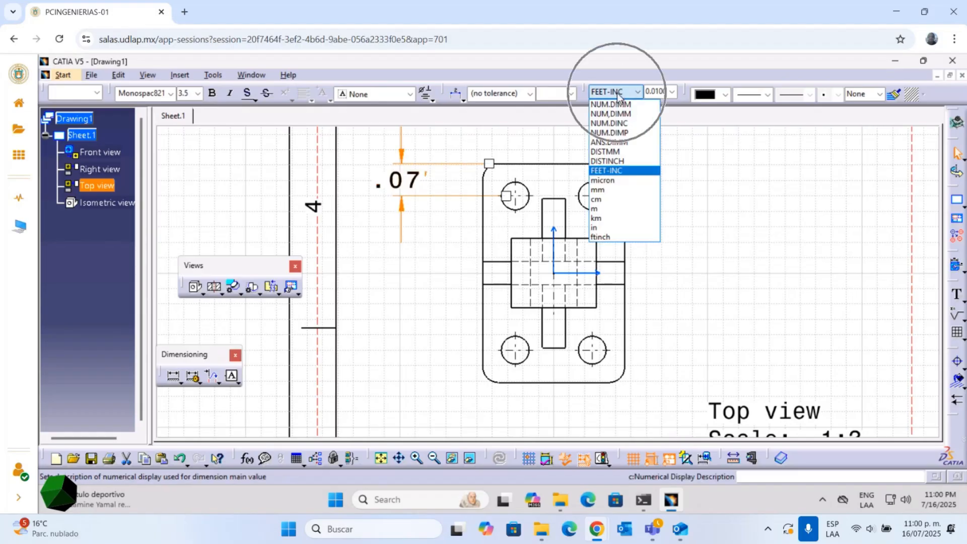
pyautogui.click(601, 187)
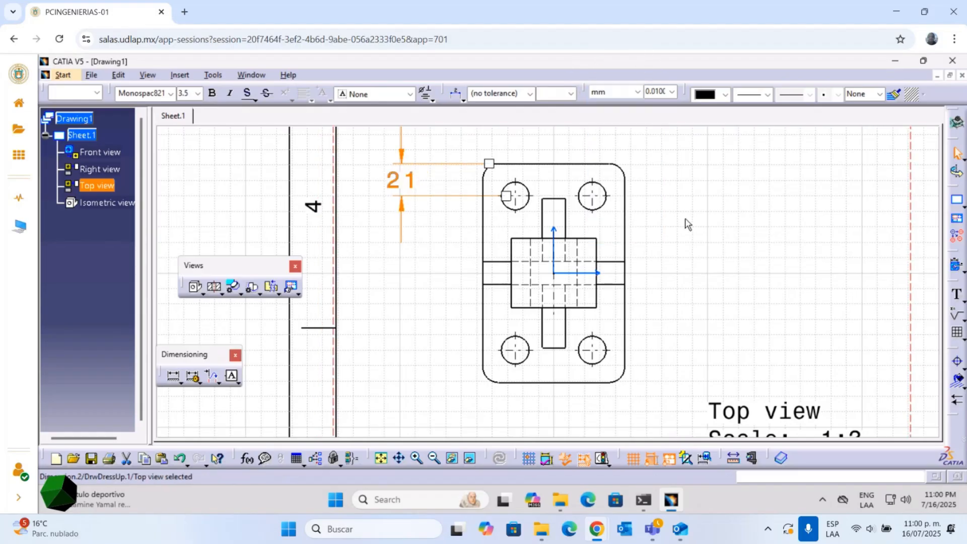
pyautogui.click(445, 209)
pyautogui.click(440, 187)
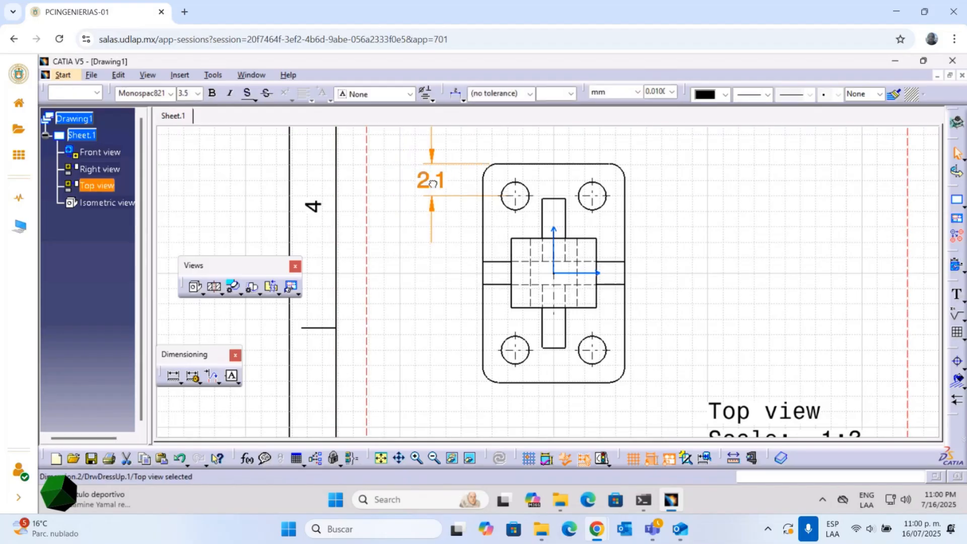
# Following the reference plan, dimension the upper-right corner and the upper-right hole of the top view as radii
pyautogui.hotkey('alt', 'Tab')
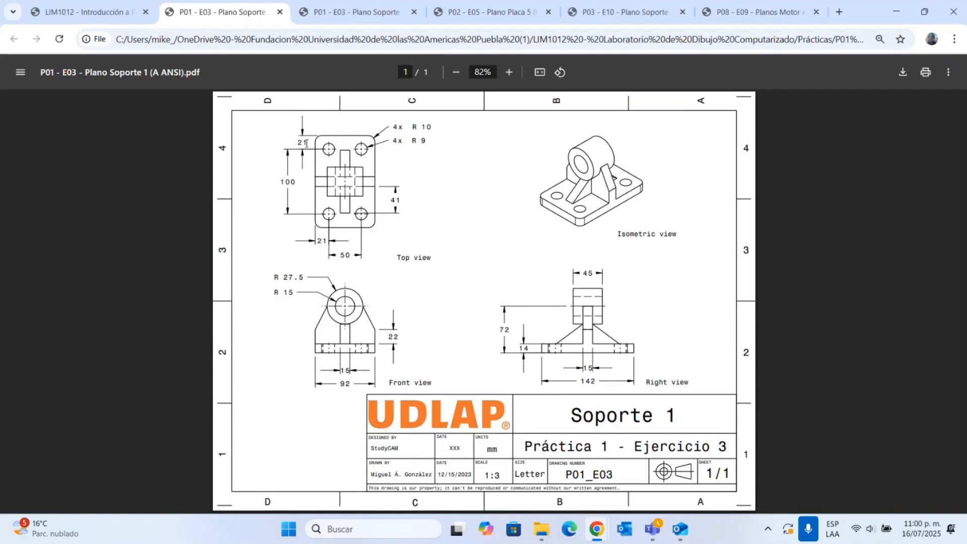
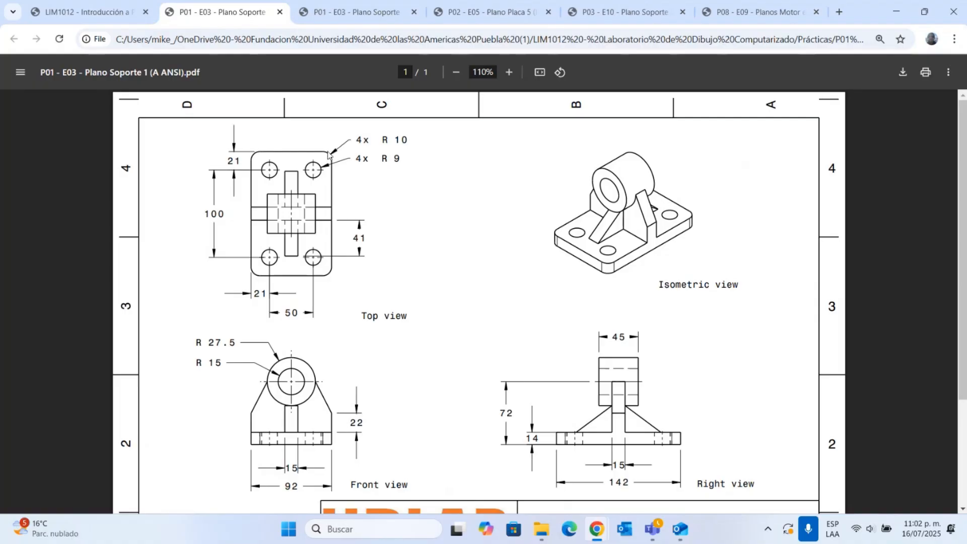
pyautogui.hotkey('alt', 'Tab')
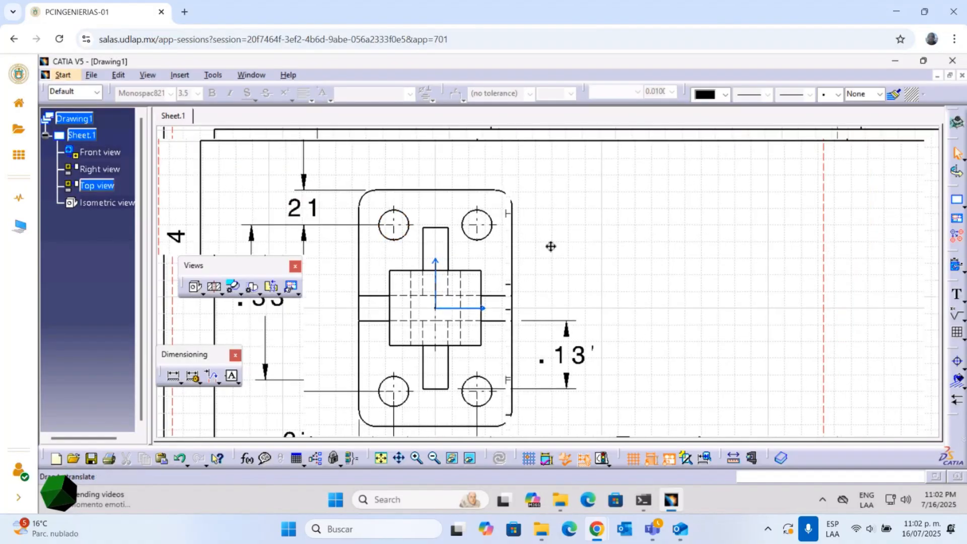
pyautogui.moveTo(551, 246); pyautogui.dragTo(548, 259, button='middle')
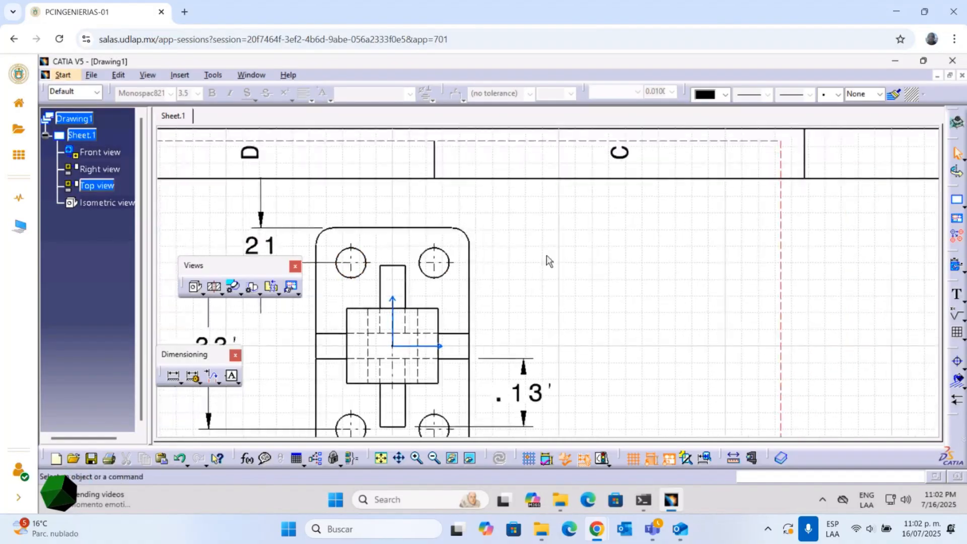
pyautogui.click(174, 379)
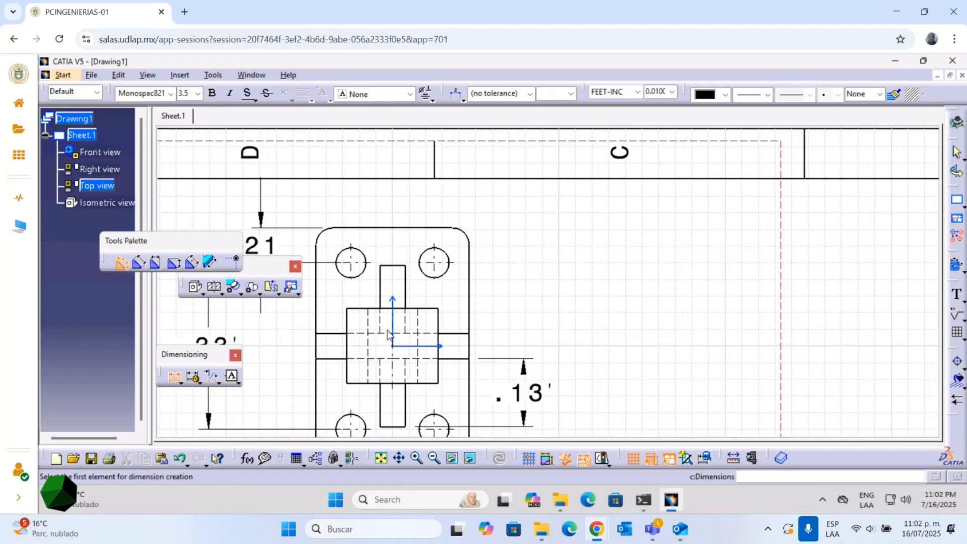
pyautogui.click(480, 233)
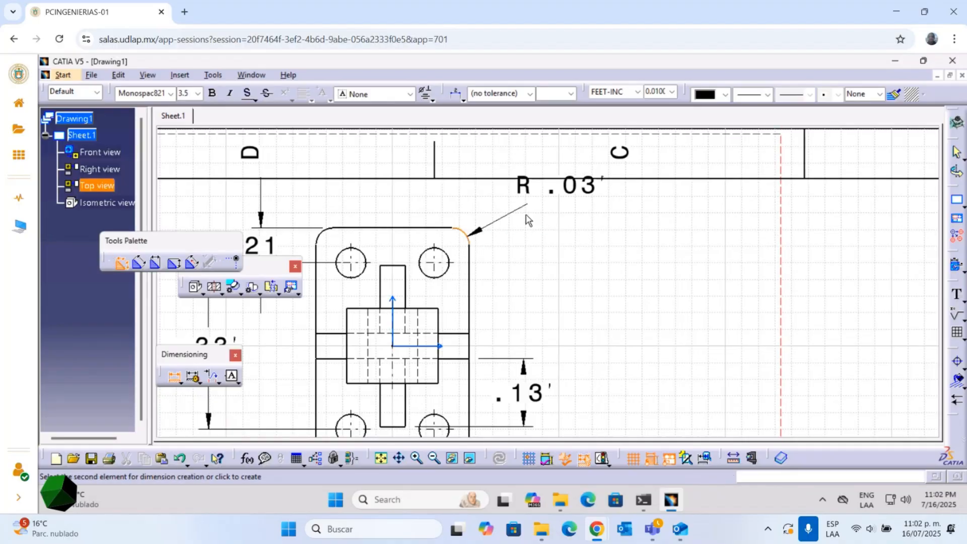
pyautogui.rightClick(524, 214)
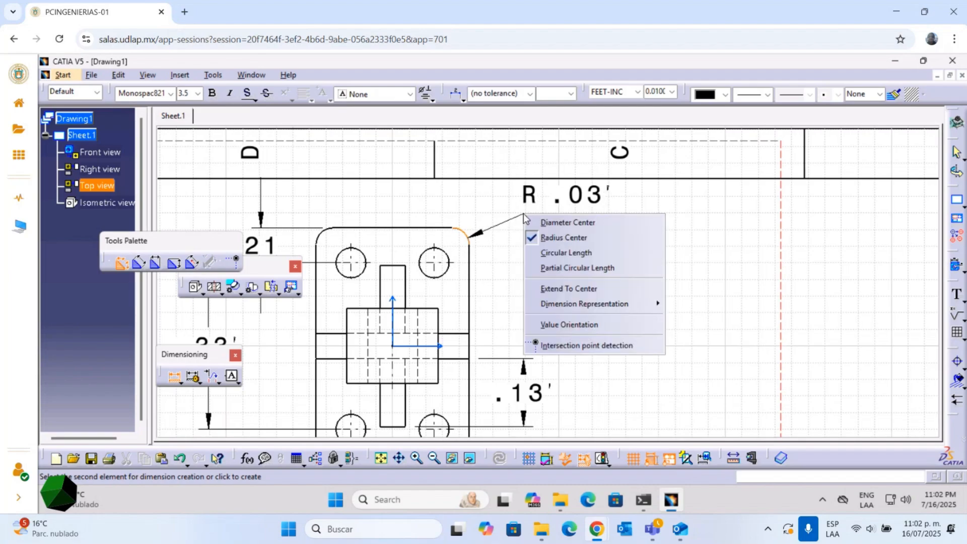
pyautogui.click(555, 225)
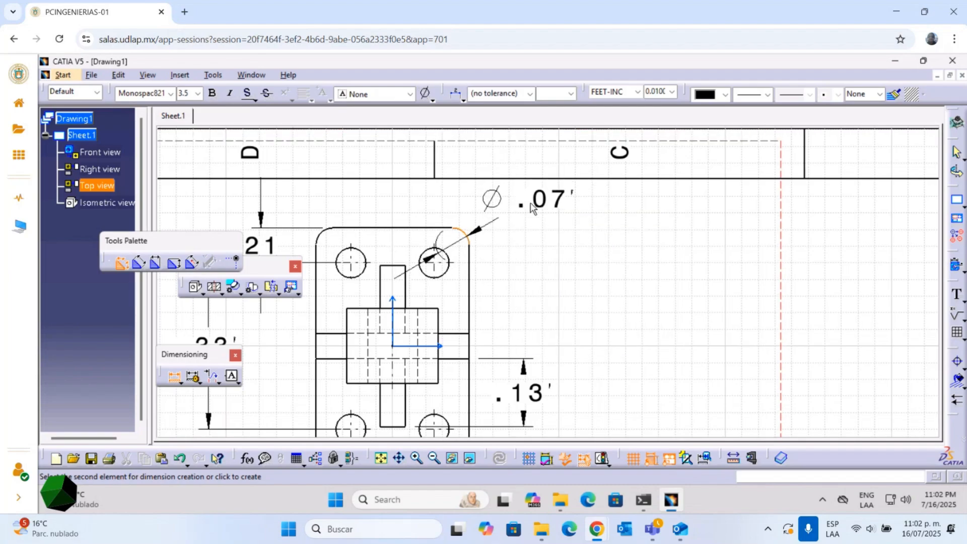
pyautogui.rightClick(531, 207)
pyautogui.click(556, 230)
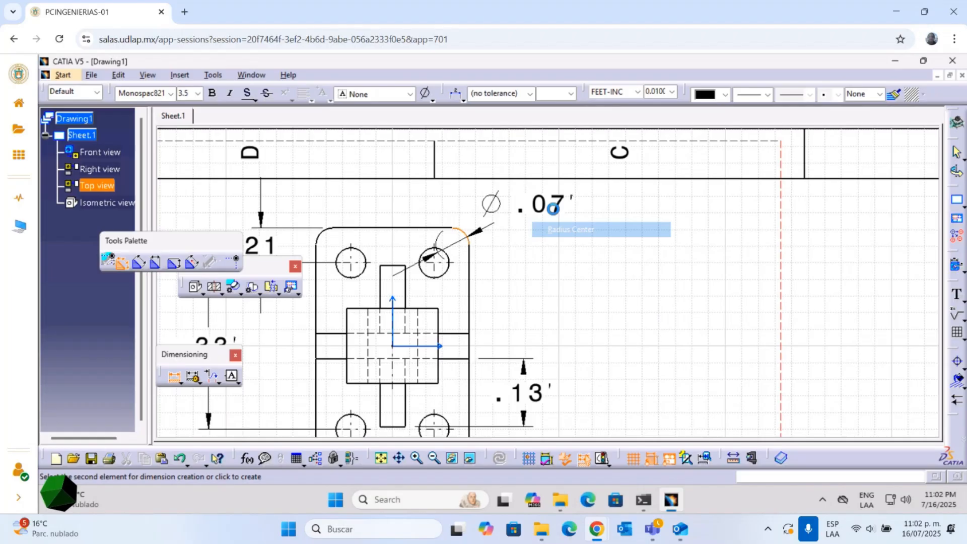
pyautogui.click(548, 216)
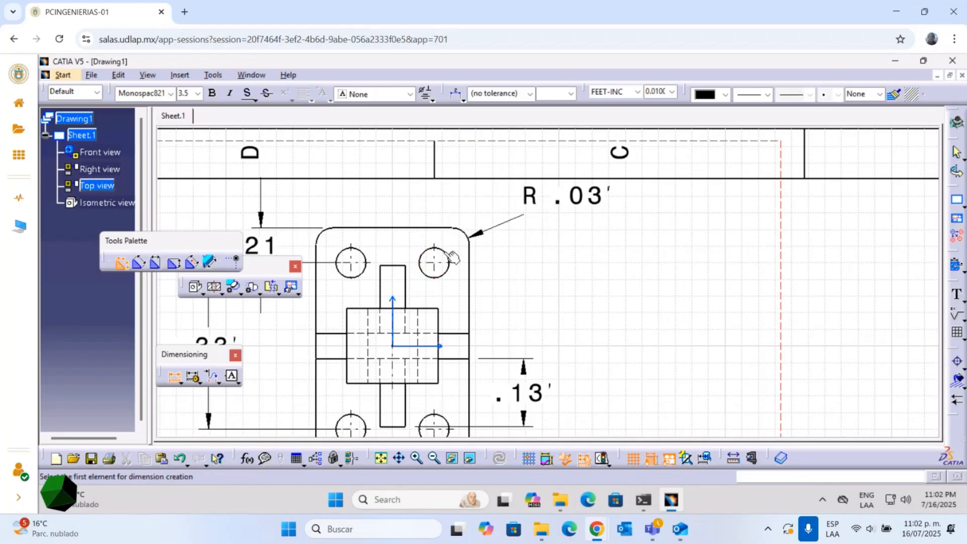
pyautogui.click(448, 254)
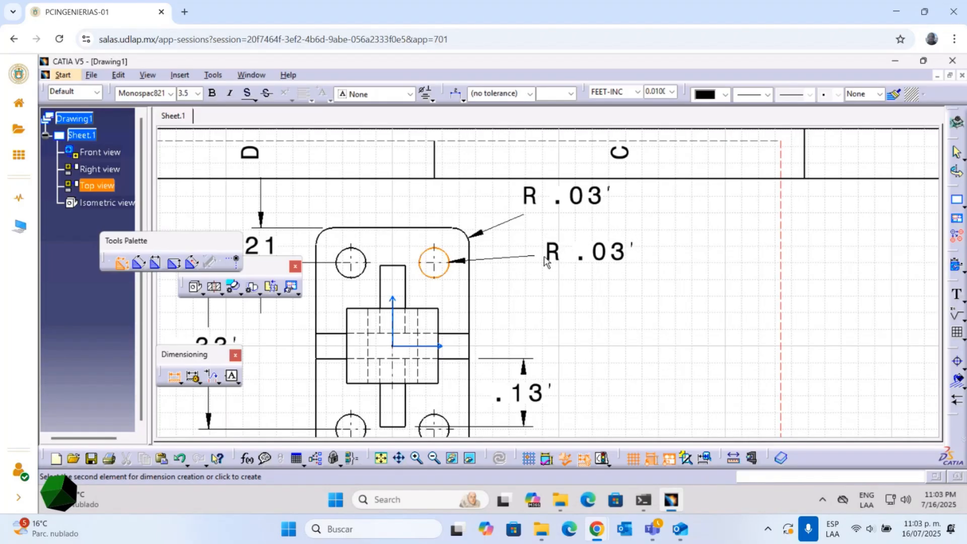
pyautogui.click(545, 261)
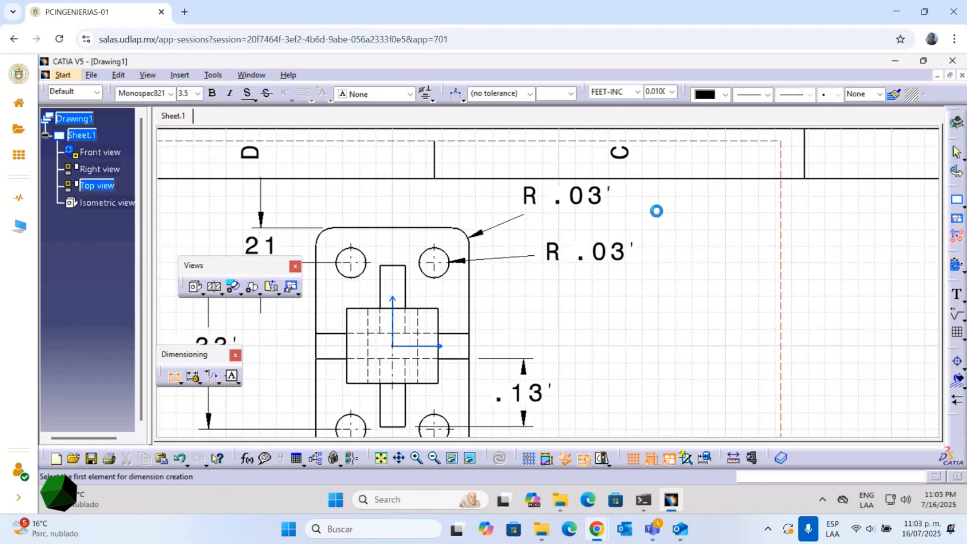
# Select the whole top view with its dimensions and set their numerical display to mm
pyautogui.moveTo(656, 211)
pyautogui.mouseDown(button='middle')
pyautogui.moveTo(687, 325)
pyautogui.moveTo(641, 315)
pyautogui.moveTo(625, 248)
pyautogui.moveTo(421, 228)
pyautogui.moveTo(384, 209)
pyautogui.moveTo(390, 134)
pyautogui.mouseUp(button='middle')
pyautogui.moveTo(372, 145); pyautogui.dragTo(630, 272)
pyautogui.click(616, 92)
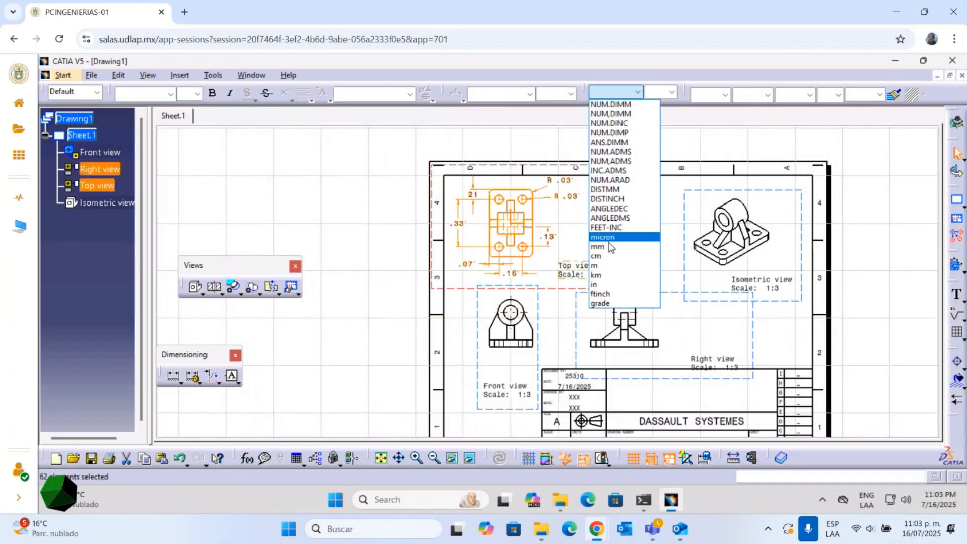
pyautogui.click(610, 247)
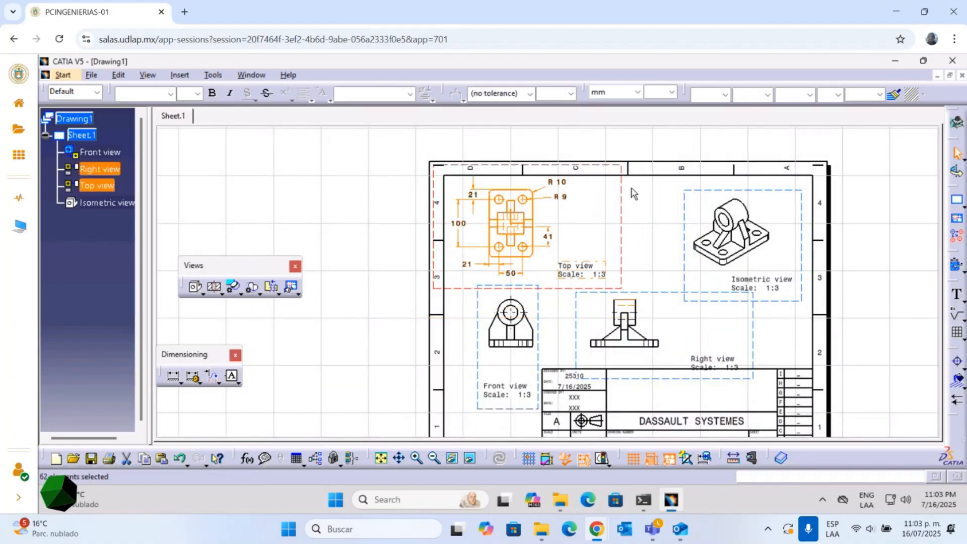
# Set the font size of the top view's dimensions and view label to 3 mm and clear the selection
pyautogui.click(186, 95)
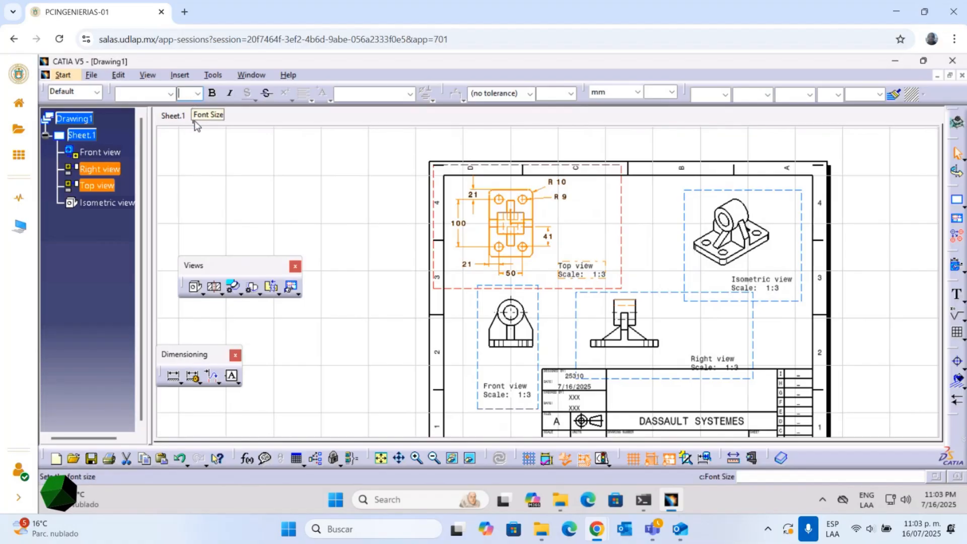
pyautogui.click(198, 94)
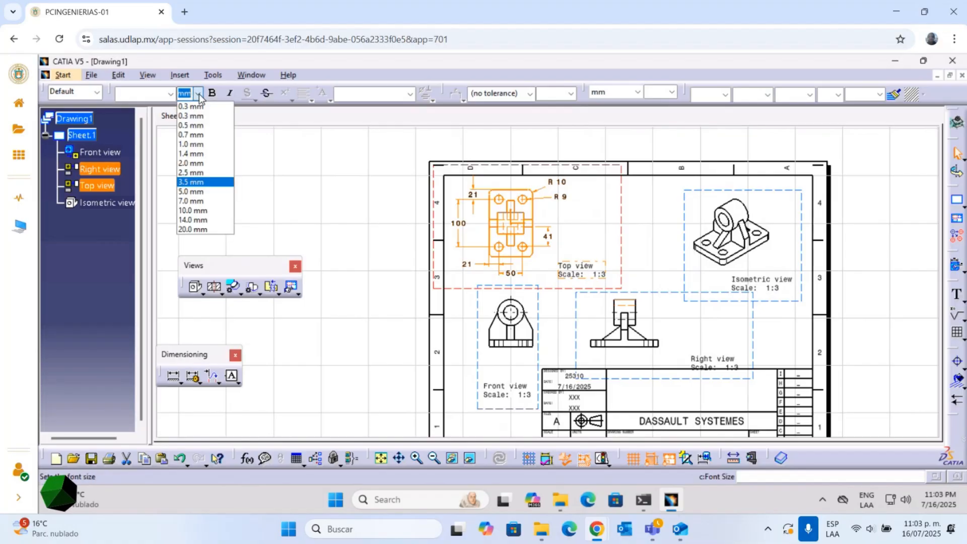
pyautogui.click(195, 181)
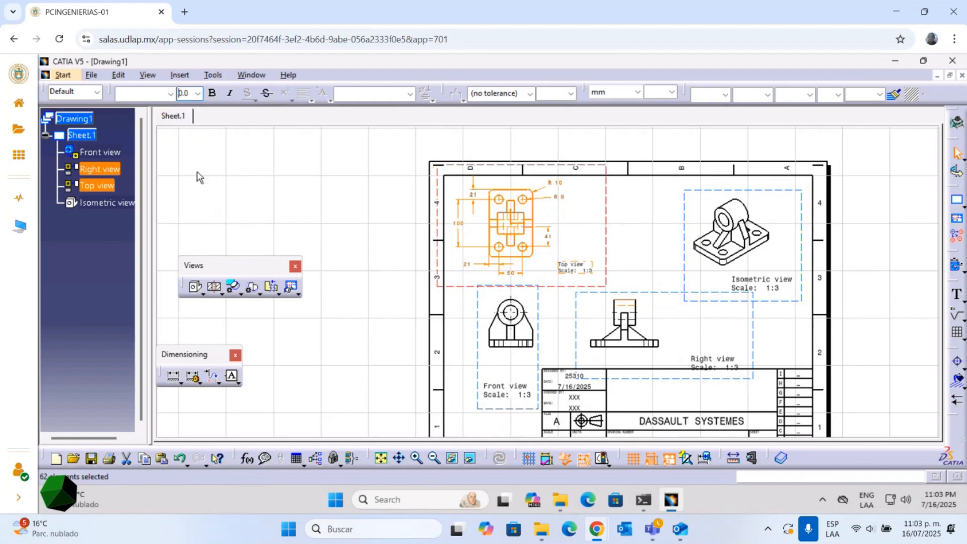
pyautogui.click(199, 94)
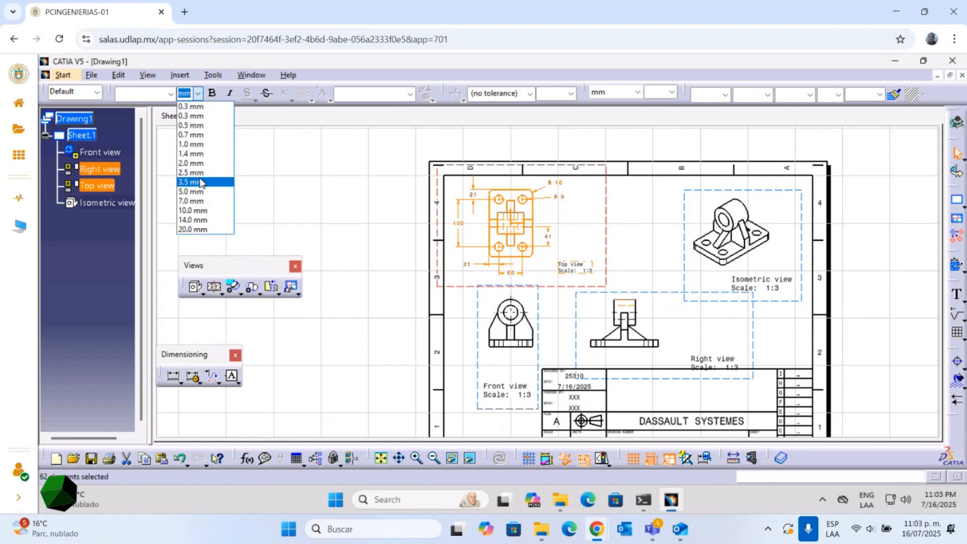
pyautogui.click(200, 173)
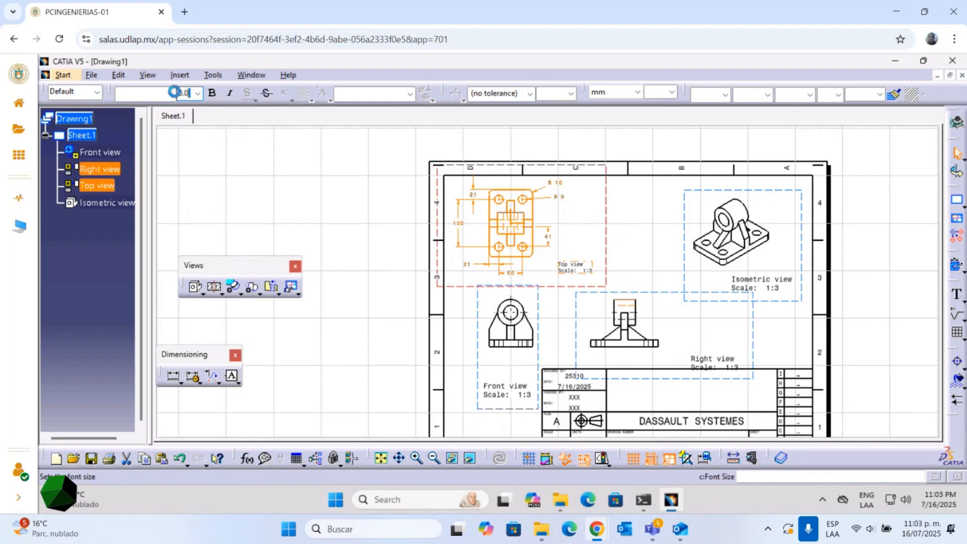
pyautogui.write('3')
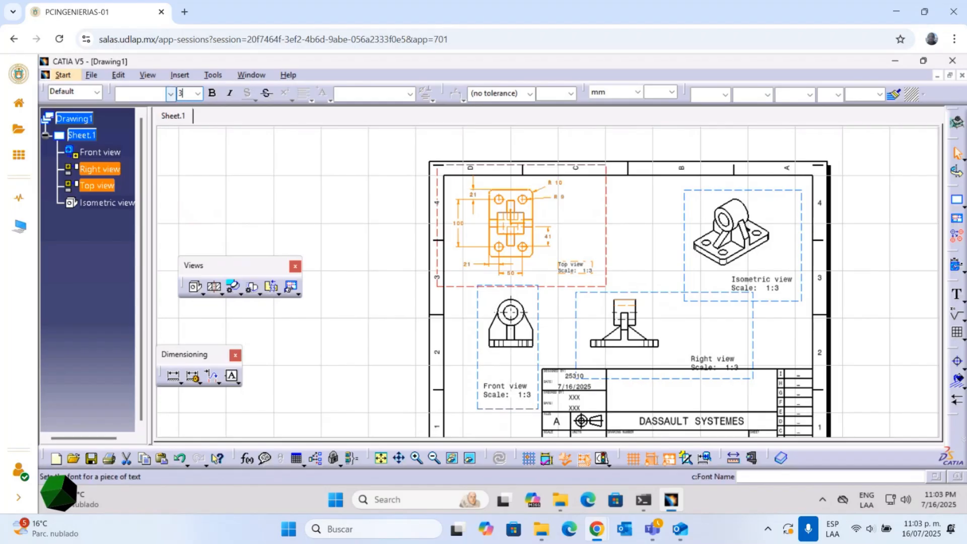
pyautogui.write('.5')
pyautogui.press('Return')
pyautogui.click(304, 182)
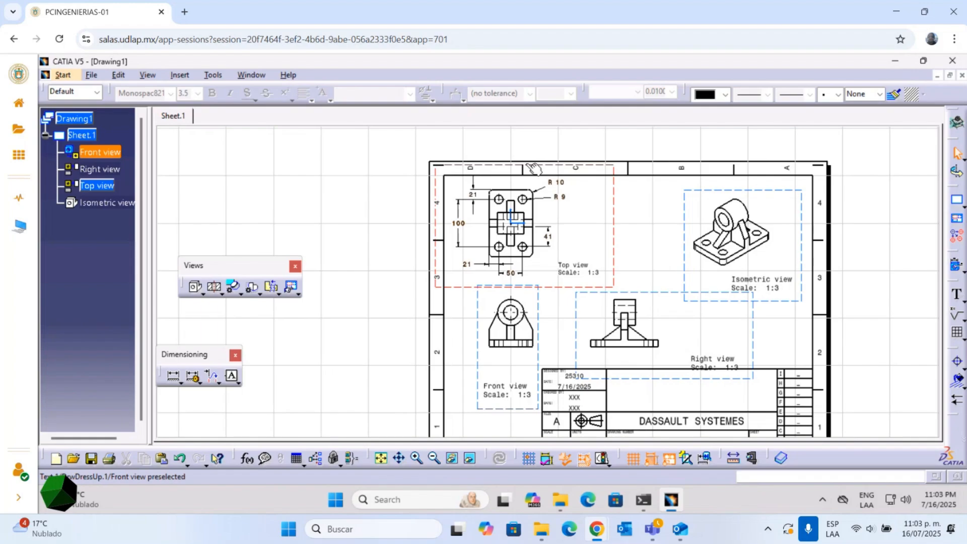
# Reposition the vertical 21 mm dimension between the 100 mm dimension and the plate, and shift the top view slightly down
pyautogui.moveTo(586, 239)
pyautogui.mouseDown(button='middle')
pyautogui.moveTo(533, 254)
pyautogui.moveTo(575, 179)
pyautogui.moveTo(540, 246)
pyautogui.moveTo(441, 286)
pyautogui.mouseUp(button='middle')
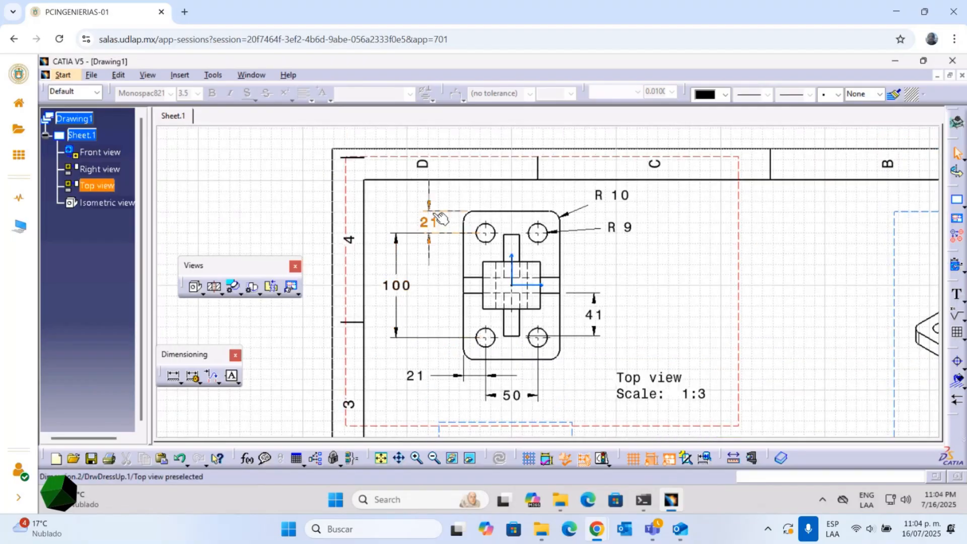
pyautogui.moveTo(443, 218); pyautogui.dragTo(396, 222)
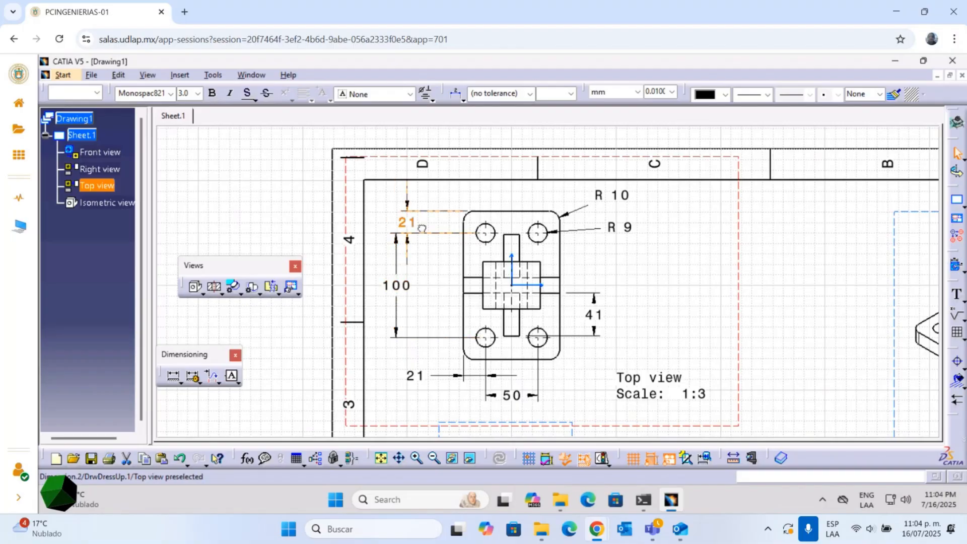
pyautogui.moveTo(397, 229); pyautogui.dragTo(437, 230)
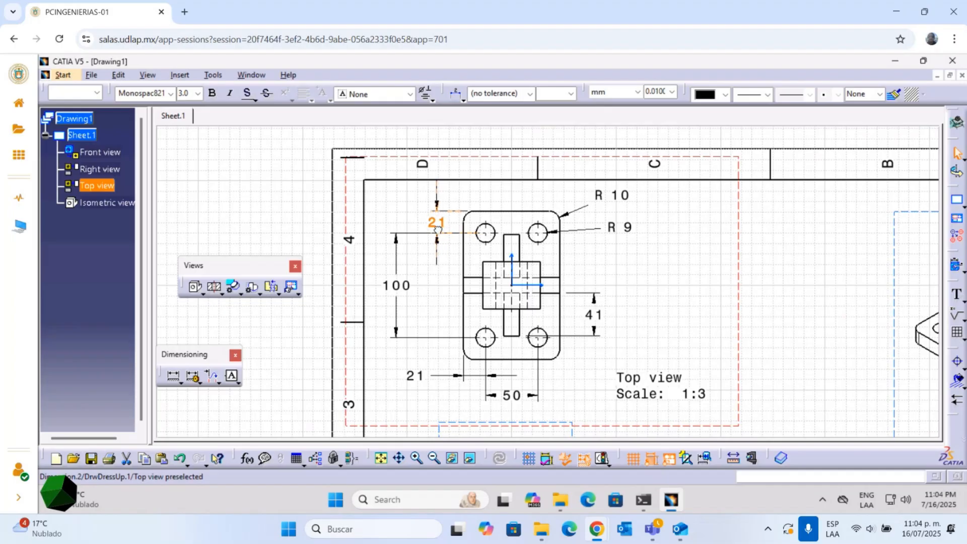
pyautogui.click(439, 283)
pyautogui.moveTo(509, 157); pyautogui.dragTo(508, 163)
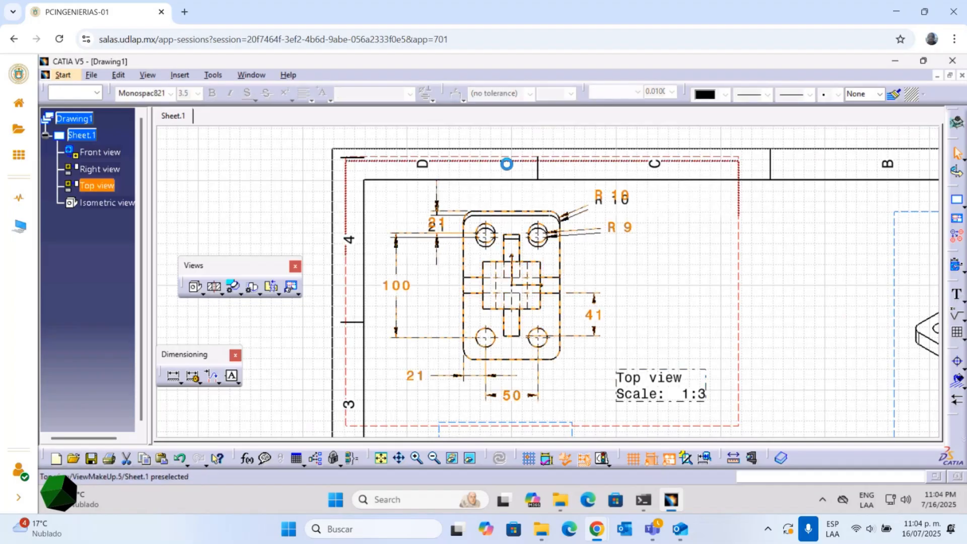
# Adjust the vertical 21 mm dimension beside the plate's upper-left corner so it sits between the 100 mm dimension and the plate
pyautogui.click(439, 229)
pyautogui.moveTo(440, 229); pyautogui.dragTo(442, 228)
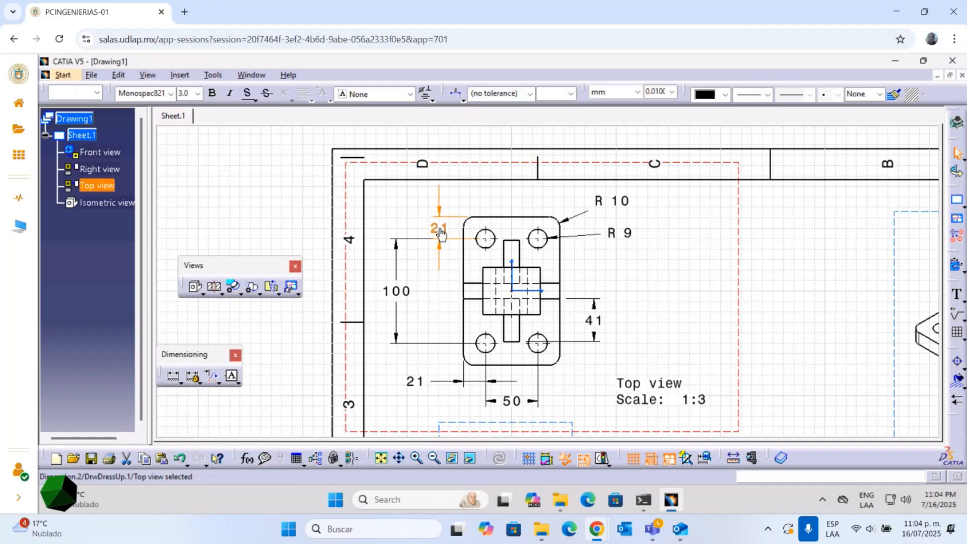
pyautogui.click(449, 205)
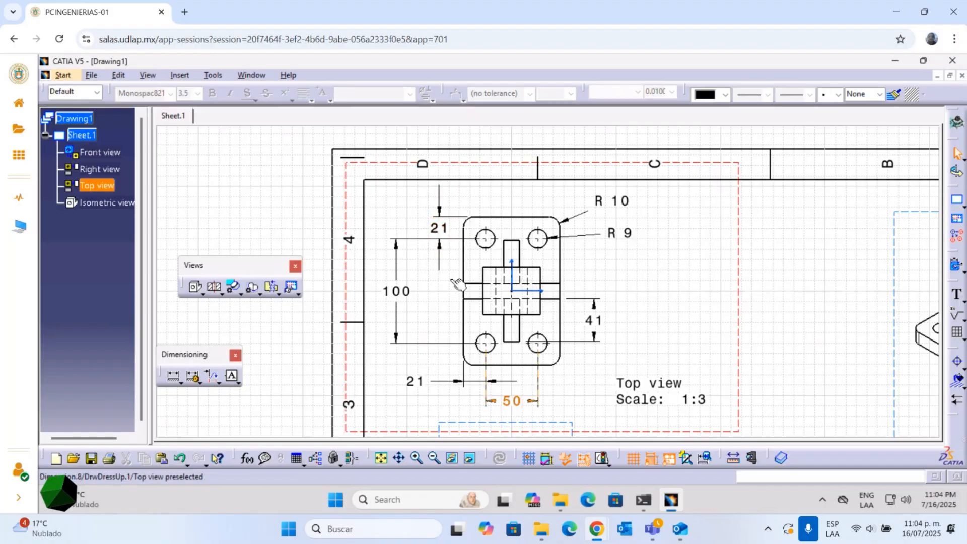
pyautogui.moveTo(441, 236)
pyautogui.mouseDown()
pyautogui.moveTo(441, 282)
pyautogui.moveTo(441, 191)
pyautogui.moveTo(441, 281)
pyautogui.moveTo(442, 195)
pyautogui.moveTo(442, 238)
pyautogui.moveTo(442, 221)
pyautogui.mouseUp()
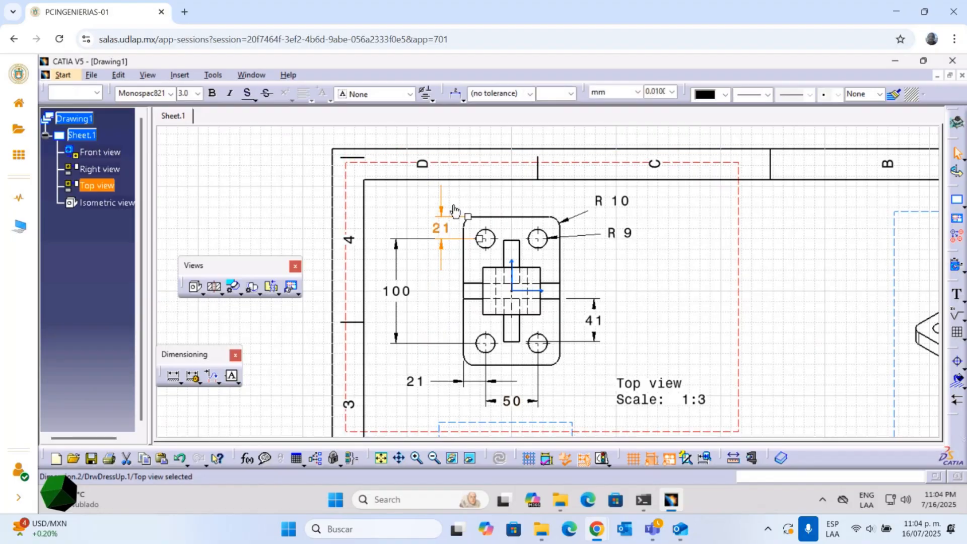
pyautogui.click(455, 196)
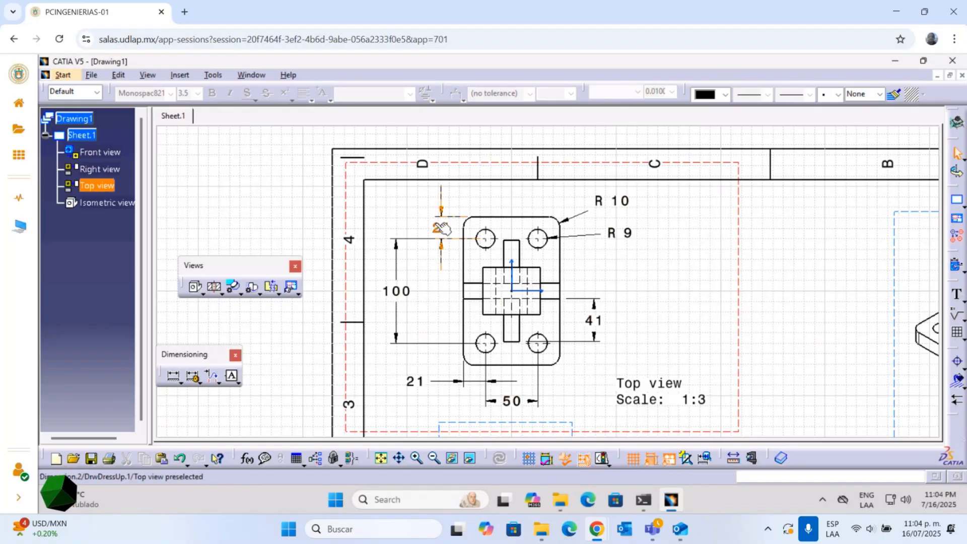
pyautogui.moveTo(446, 255); pyautogui.dragTo(437, 227)
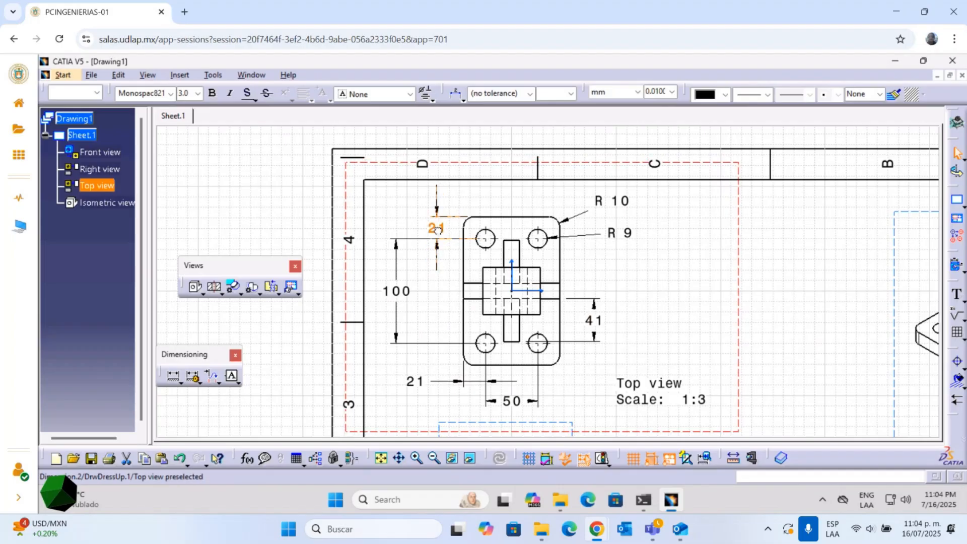
pyautogui.click(456, 207)
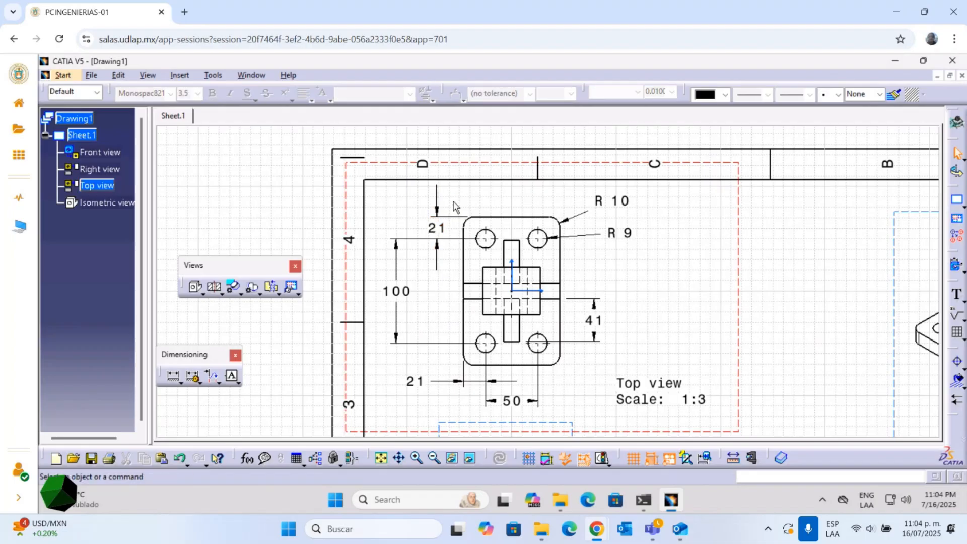
# Move the vertical 100 mm hole-spacing dimension closer to the plate in the top view
pyautogui.click(411, 291)
pyautogui.moveTo(410, 291); pyautogui.dragTo(422, 291)
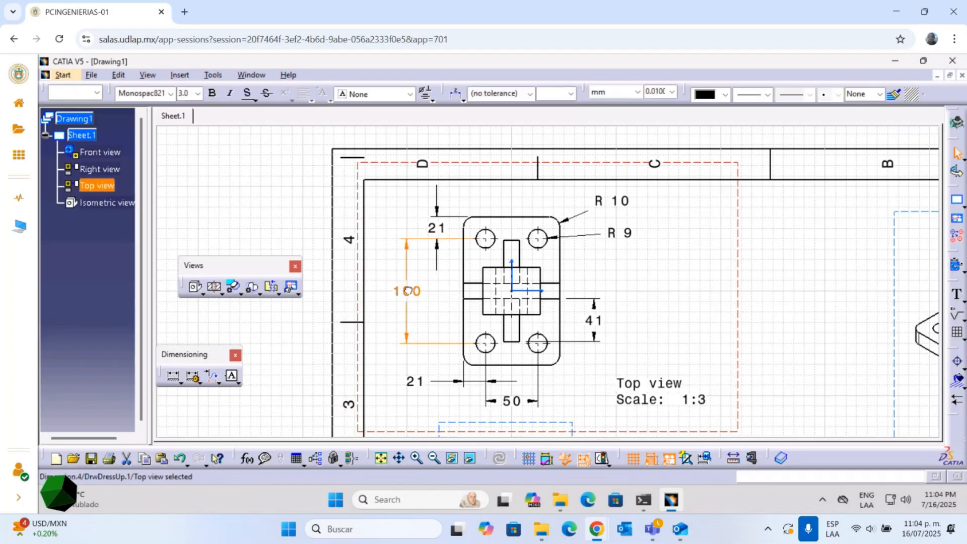
pyautogui.click(397, 205)
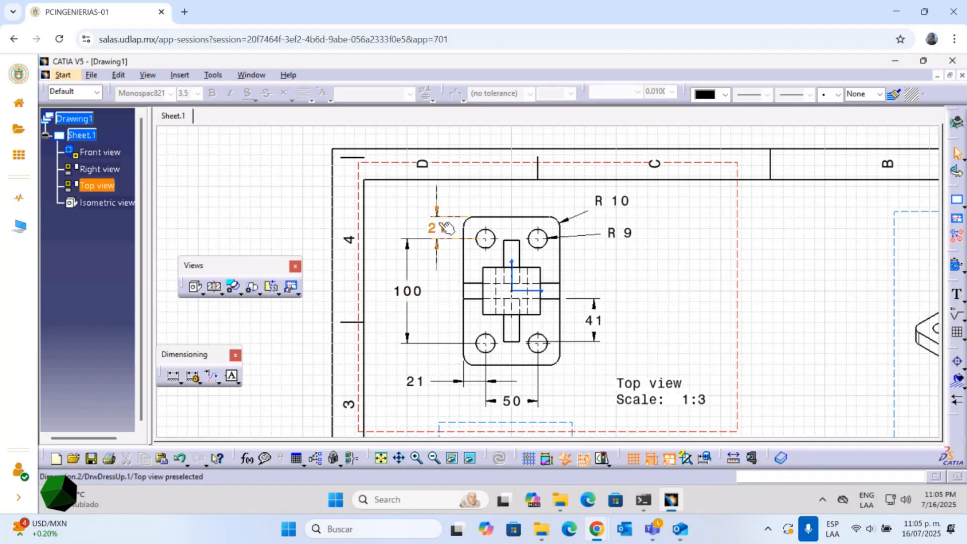
# Line up the vertical 21 mm dimension with the 100 mm dimension at 0 mm offset, and move it back toward the plate
pyautogui.rightClick(441, 224)
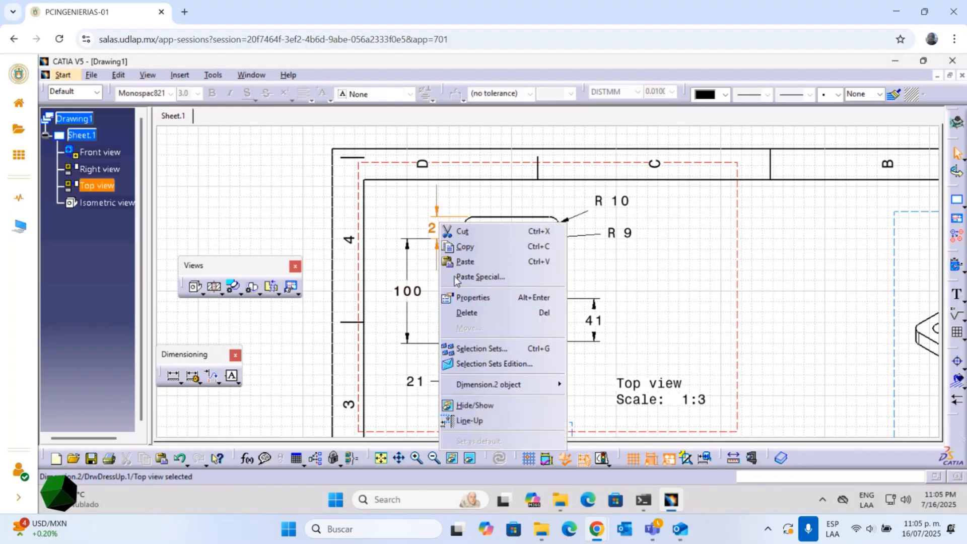
pyautogui.click(485, 421)
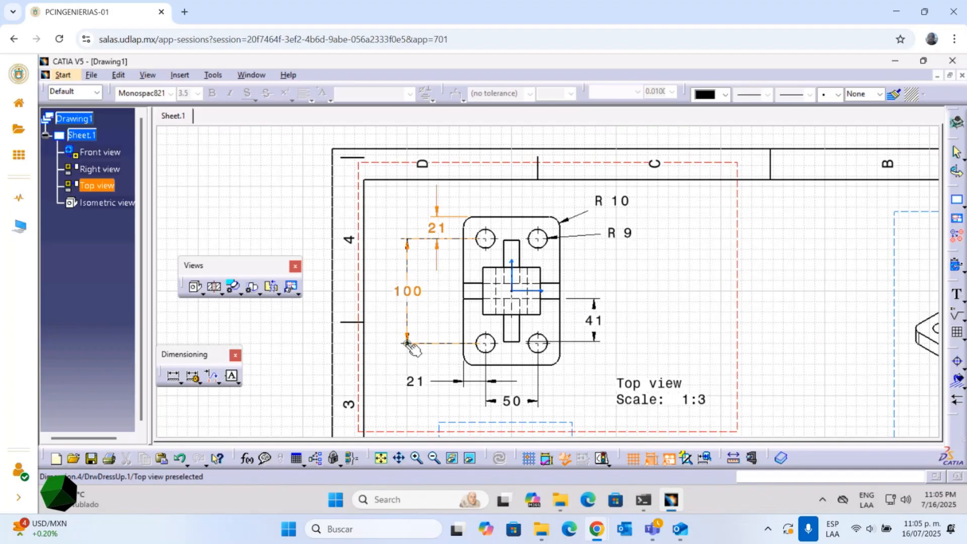
pyautogui.click(409, 243)
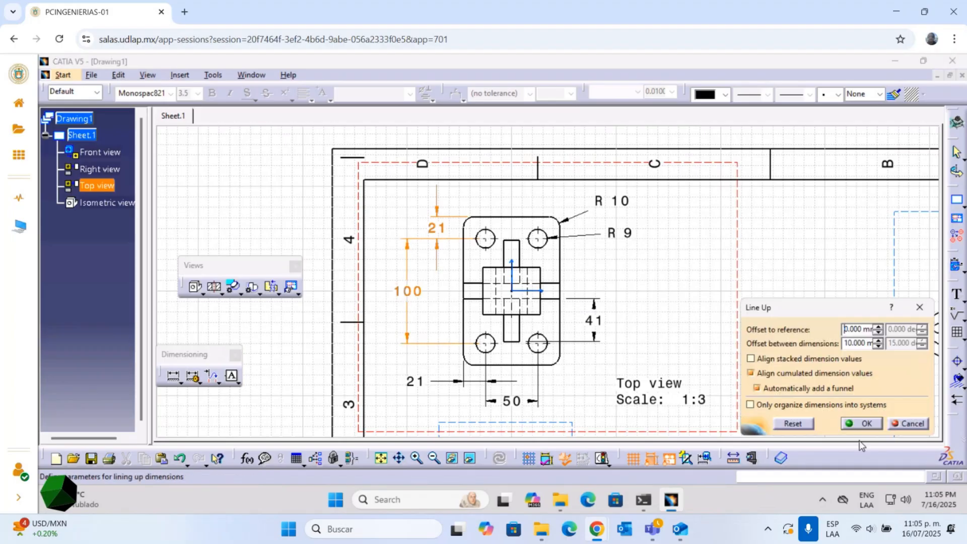
pyautogui.click(862, 423)
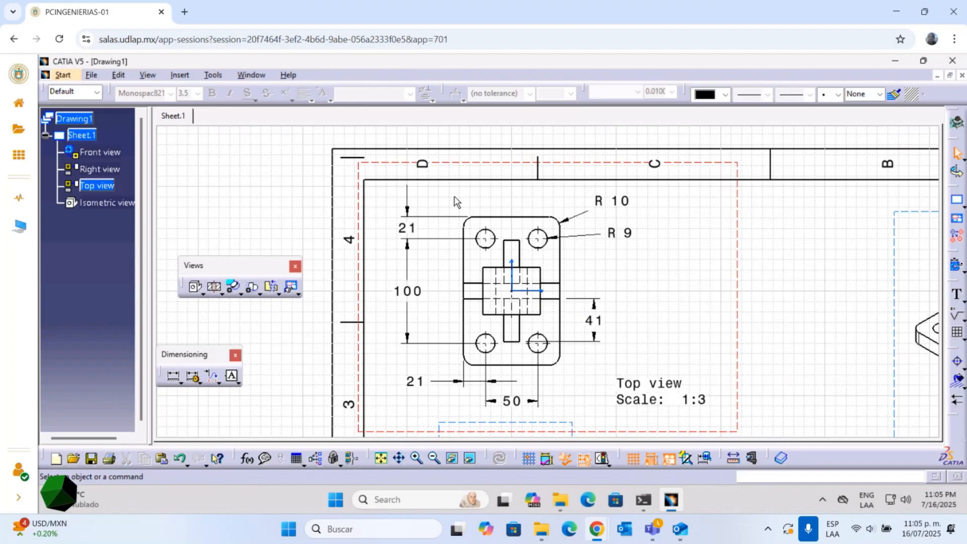
pyautogui.moveTo(417, 236); pyautogui.dragTo(439, 238)
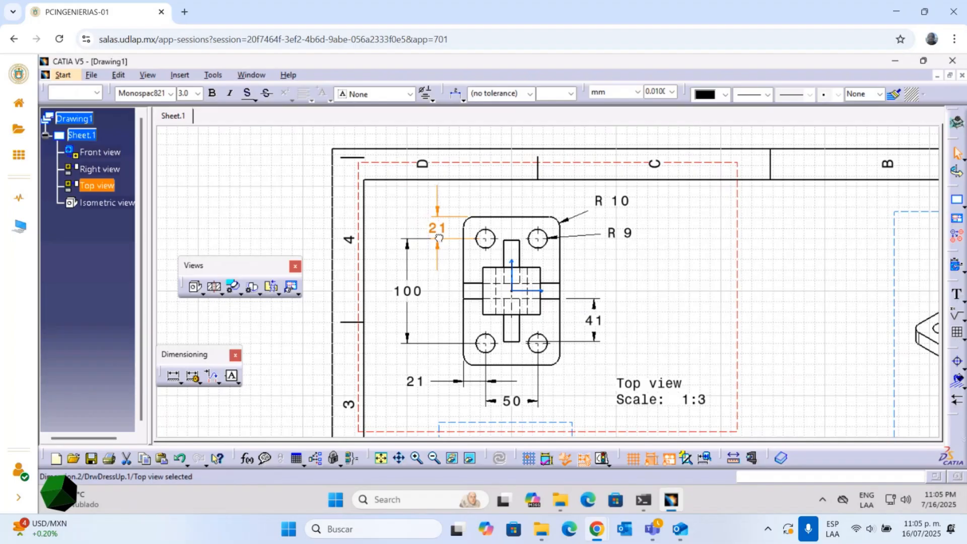
pyautogui.click(499, 200)
# Move the value of the horizontal 21 mm dimension below the plate in between its extension lines
pyautogui.moveTo(519, 173); pyautogui.dragTo(516, 151, button='middle')
pyautogui.moveTo(525, 403); pyautogui.dragTo(487, 310, button='middle')
pyautogui.moveTo(385, 275)
pyautogui.mouseDown()
pyautogui.moveTo(439, 271)
pyautogui.moveTo(472, 293)
pyautogui.mouseUp()
pyautogui.click(521, 281)
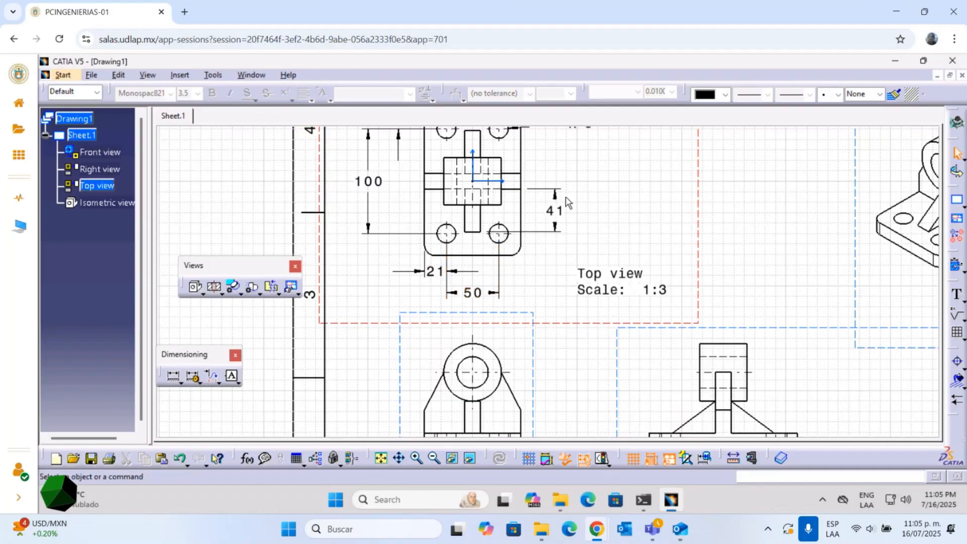
# Move the vertical 41 mm dimension slightly farther away from the plate in the top view
pyautogui.moveTo(560, 200); pyautogui.dragTo(560, 292, button='middle')
pyautogui.click(562, 306)
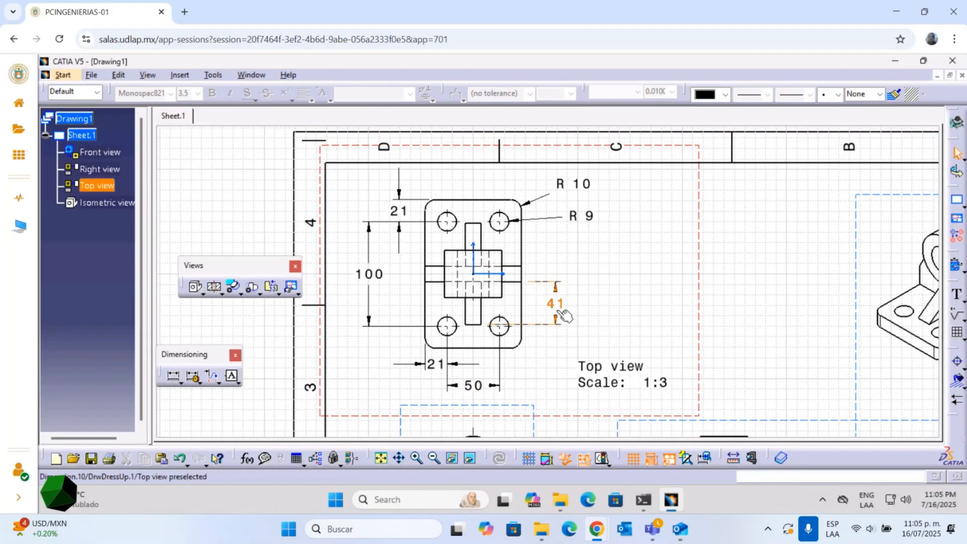
pyautogui.moveTo(563, 307)
pyautogui.mouseDown()
pyautogui.moveTo(401, 301)
pyautogui.moveTo(571, 302)
pyautogui.moveTo(562, 304)
pyautogui.mouseUp()
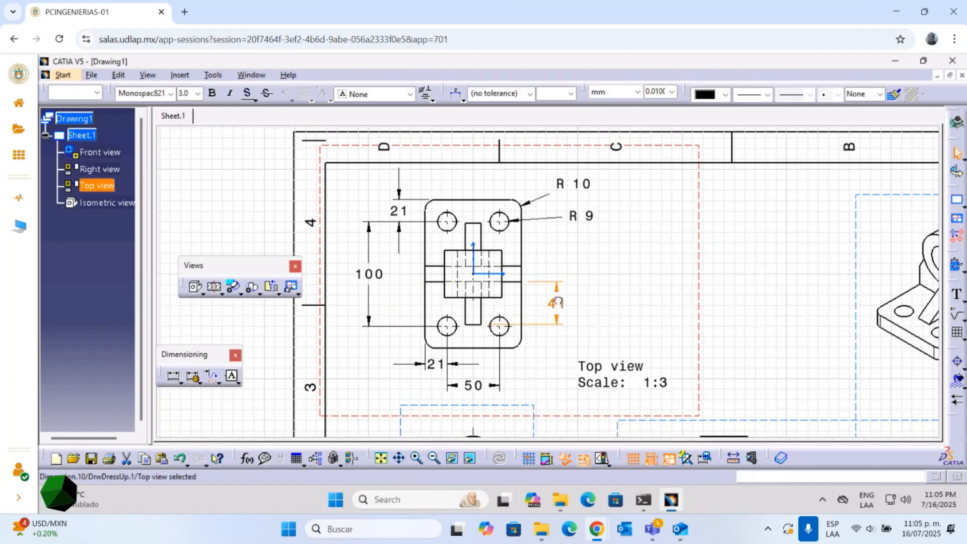
pyautogui.click(567, 302)
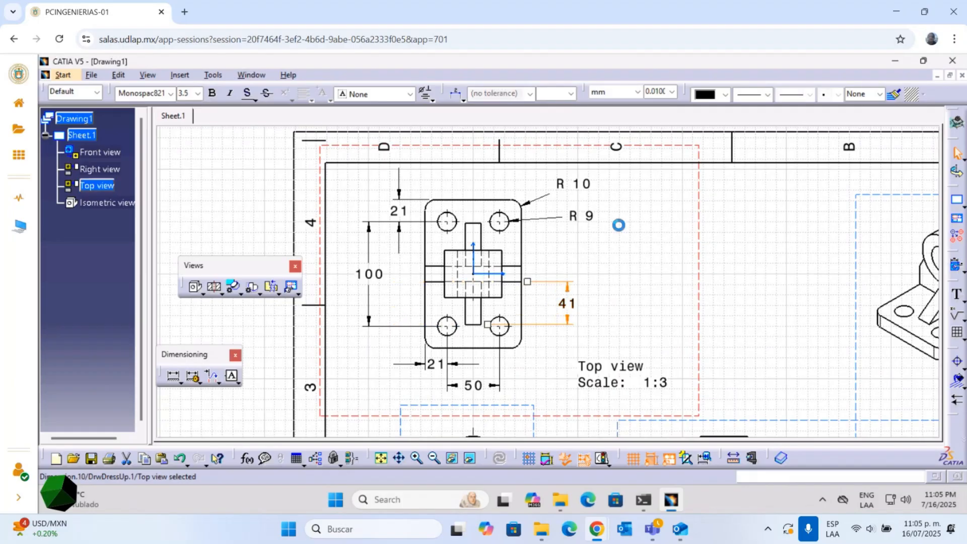
pyautogui.click(618, 225)
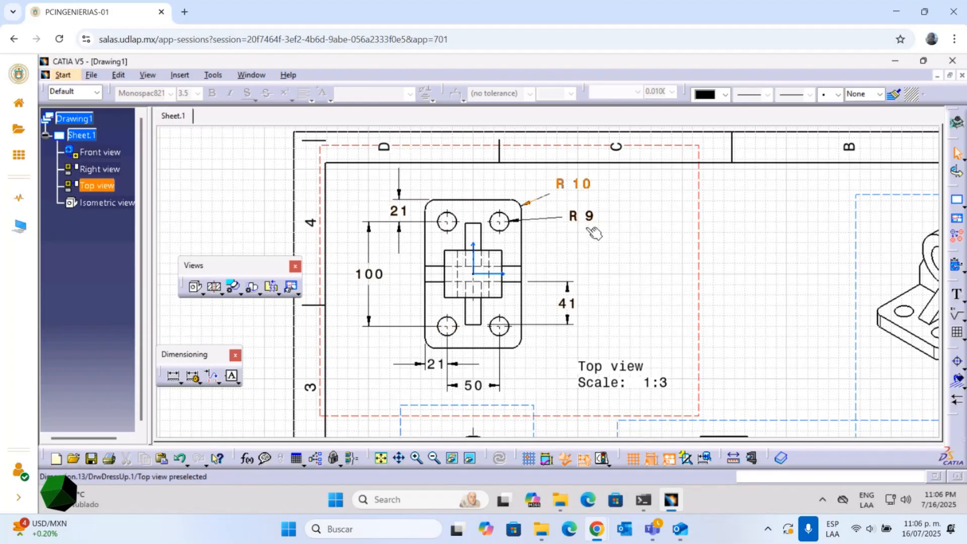
# Add the associated text "4x" before the main value of both the R 10 and R 9 dimensions
pyautogui.click(577, 184)
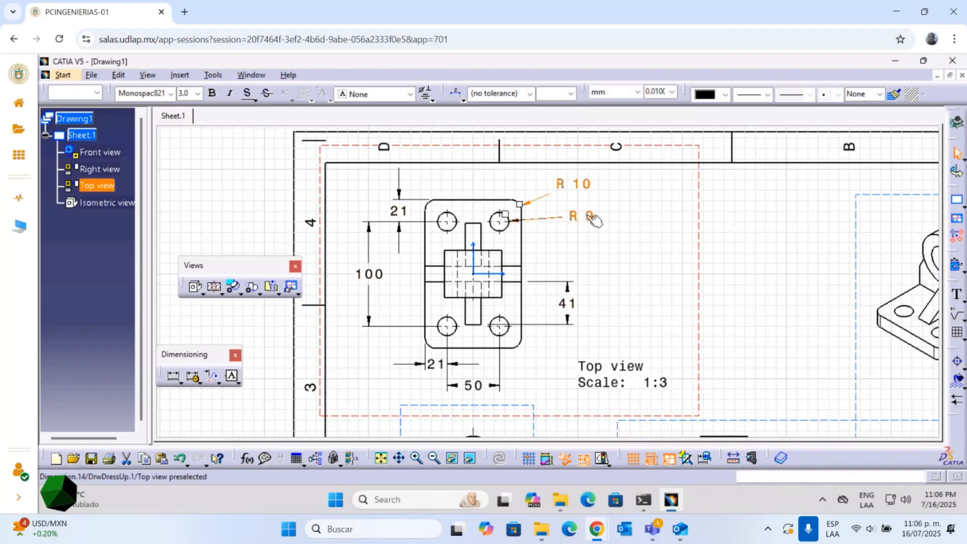
pyautogui.rightClick(589, 215)
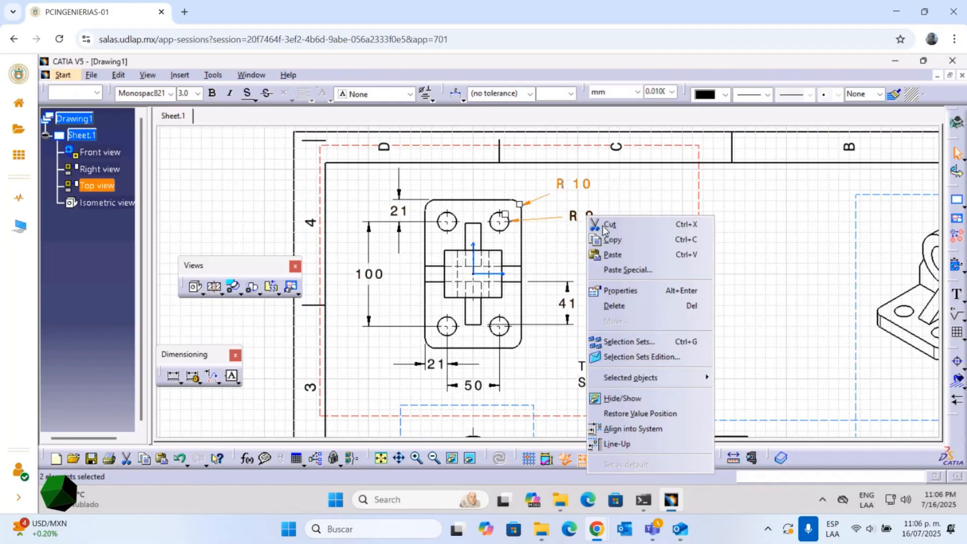
pyautogui.click(634, 292)
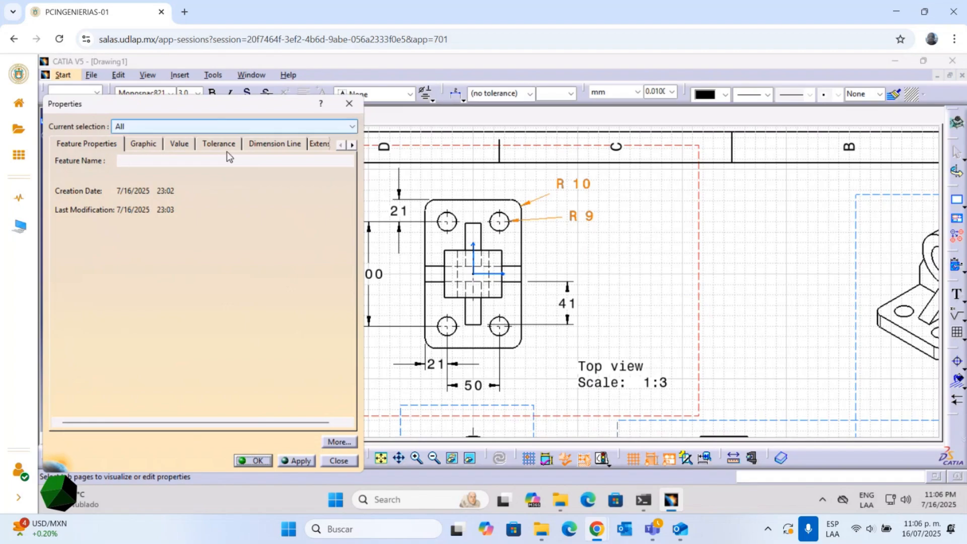
pyautogui.click(353, 145)
pyautogui.click(353, 145)
pyautogui.click(354, 145)
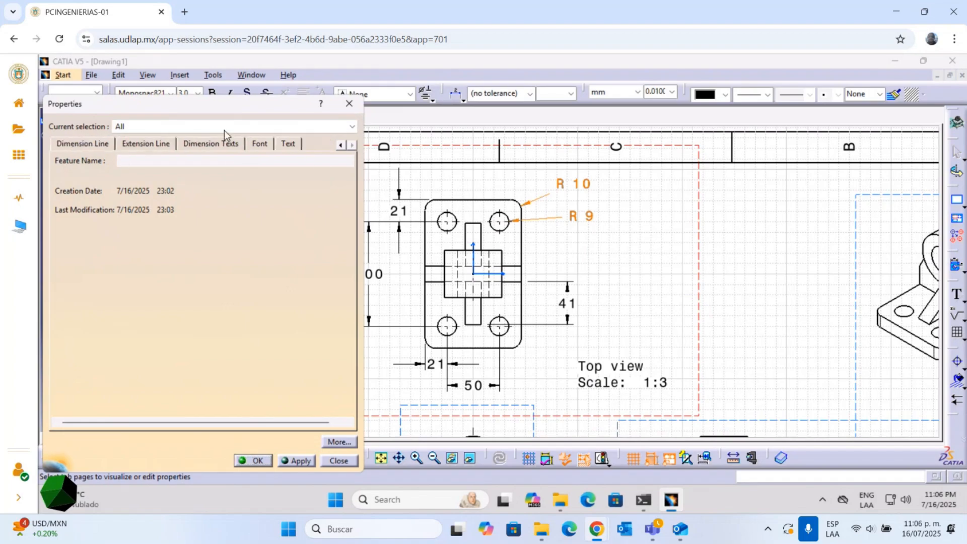
pyautogui.click(195, 145)
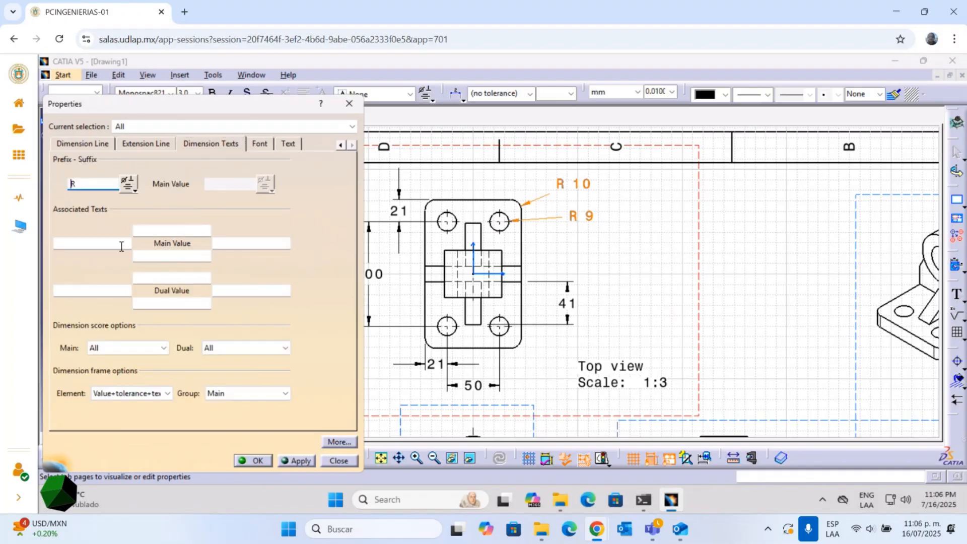
pyautogui.click(122, 242)
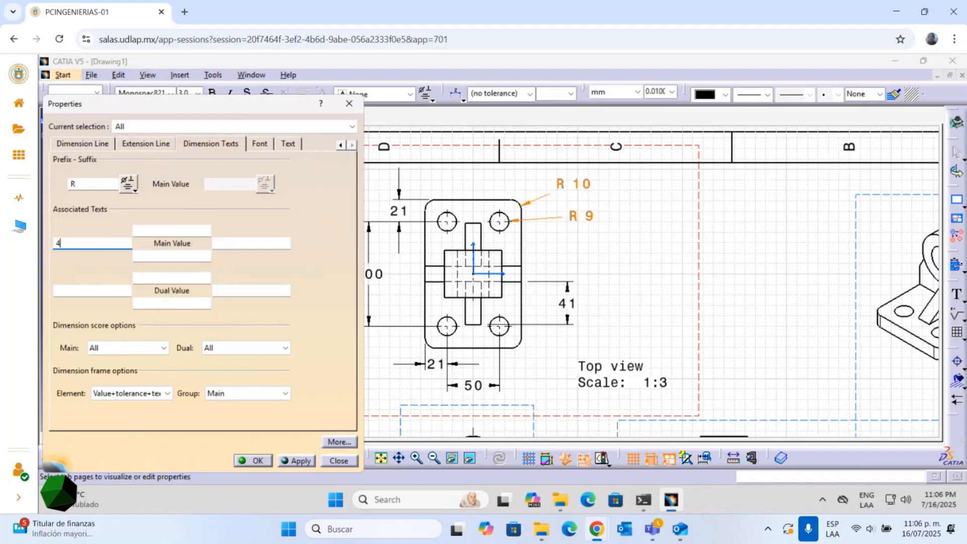
pyautogui.write('4x')
pyautogui.press('Return')
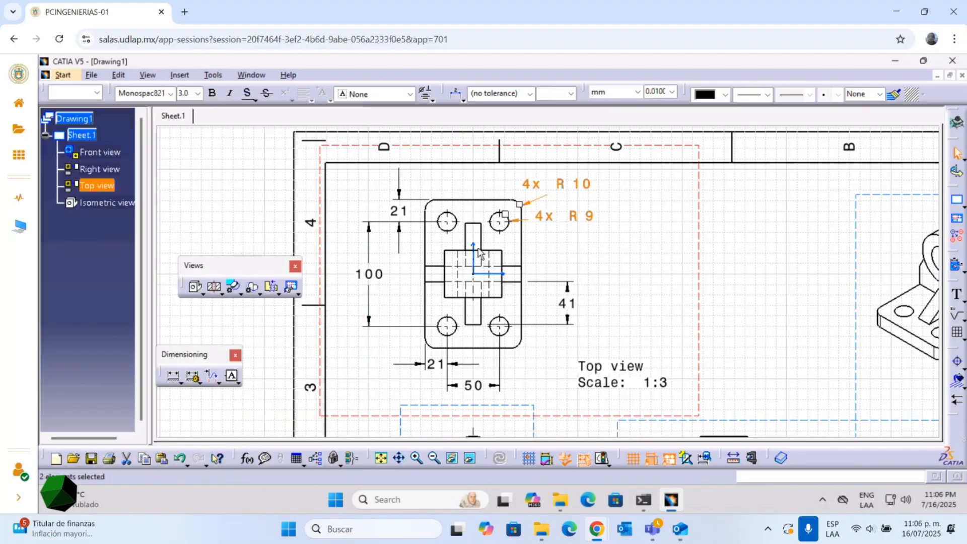
pyautogui.click(713, 230)
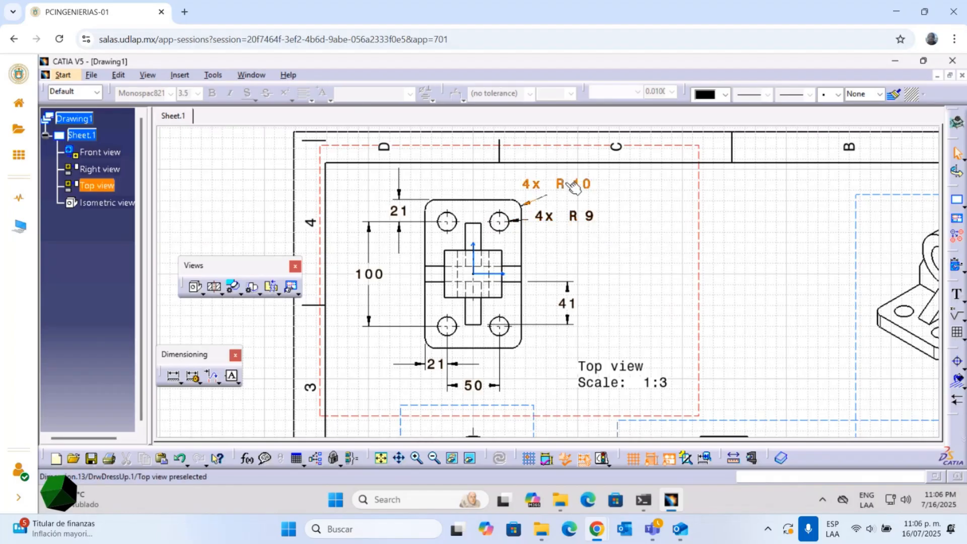
# Move the 4x R 10 and 4x R 9 dimensions outward from the plate's upper-right corner so their leaders have room
pyautogui.moveTo(573, 186)
pyautogui.mouseDown()
pyautogui.moveTo(580, 182)
pyautogui.moveTo(572, 185)
pyautogui.mouseUp()
pyautogui.click(617, 200)
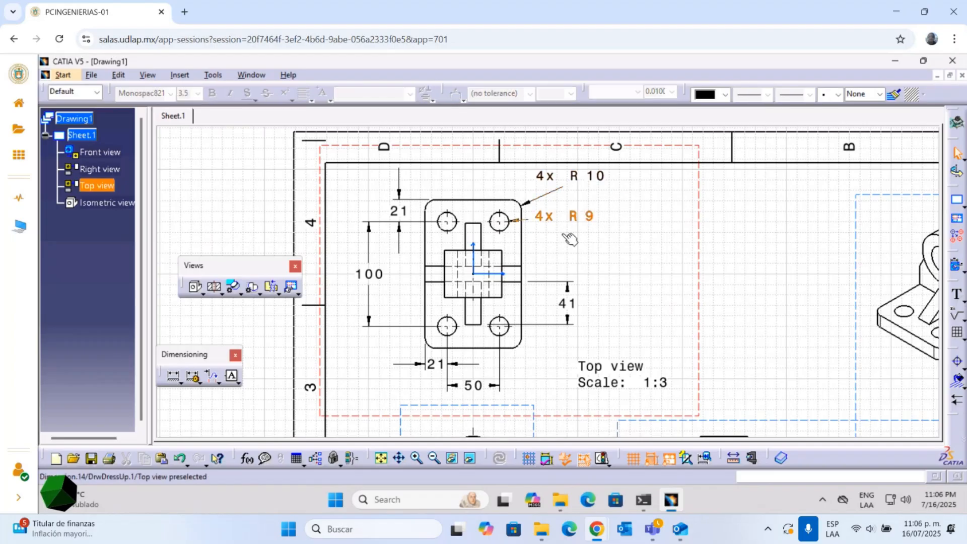
pyautogui.moveTo(576, 217)
pyautogui.mouseDown()
pyautogui.moveTo(575, 207)
pyautogui.moveTo(574, 217)
pyautogui.moveTo(595, 212)
pyautogui.mouseUp()
pyautogui.click(623, 234)
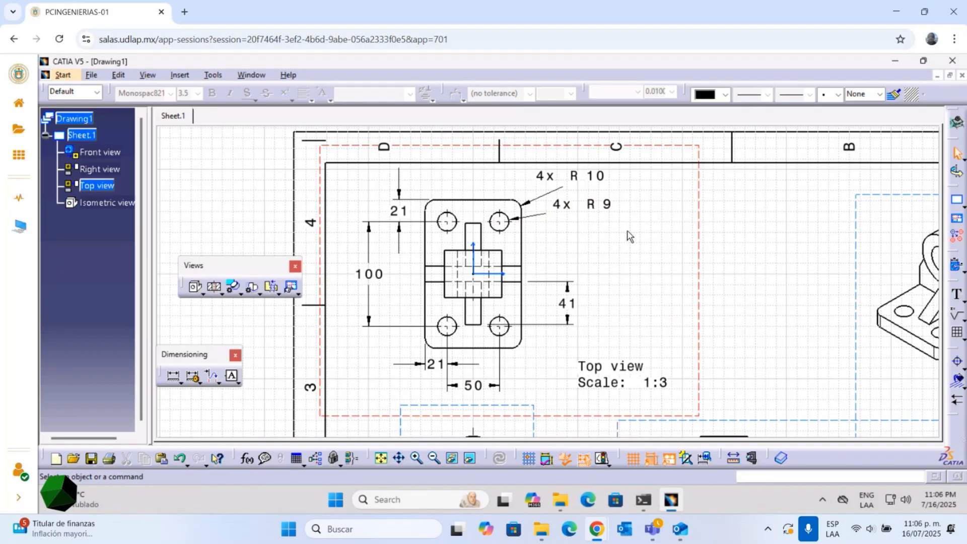
# Try a leader-style dimension line representation on the 4x R 10 dimension, reposition it and undo the repositioning
pyautogui.click(563, 177)
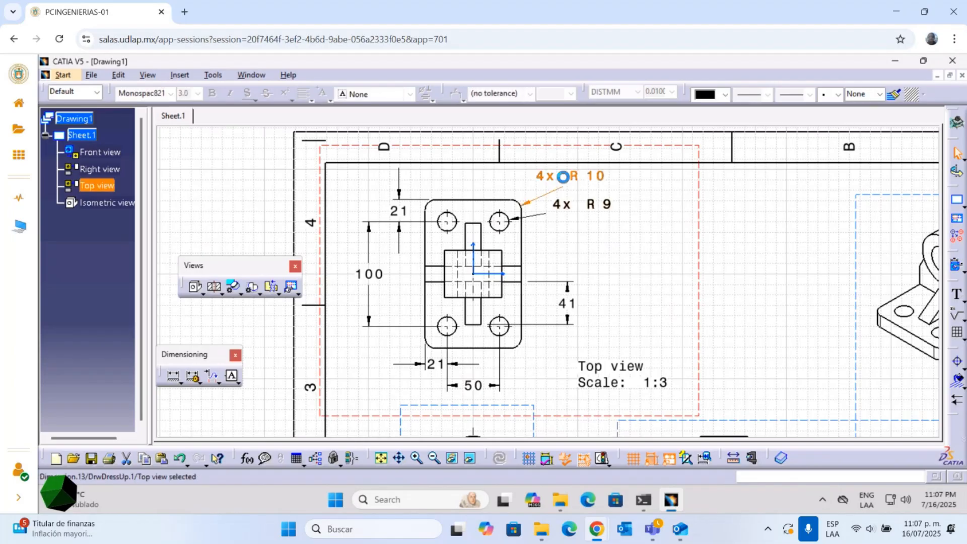
pyautogui.click(462, 99)
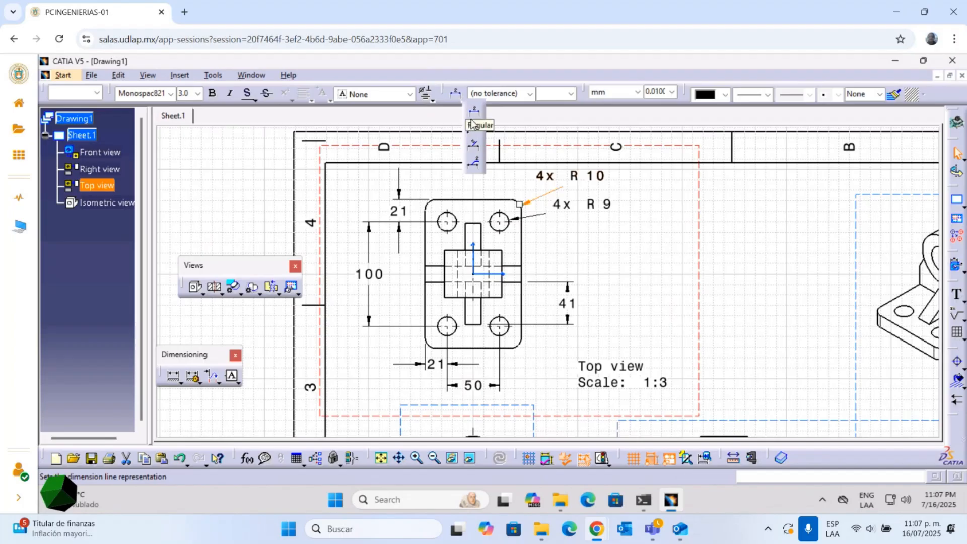
pyautogui.moveTo(597, 178); pyautogui.dragTo(549, 180)
pyautogui.click(600, 245)
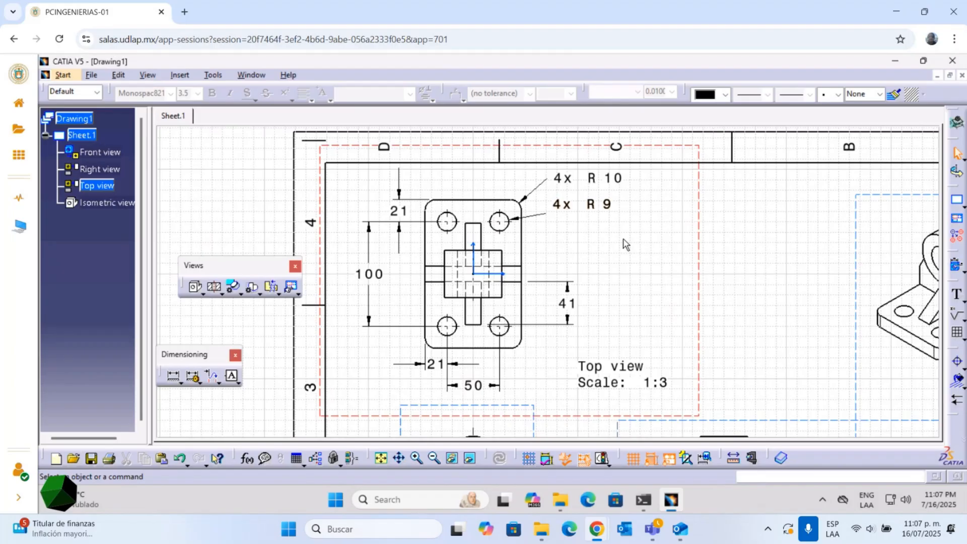
pyautogui.hotkey('ctrl', 'z')
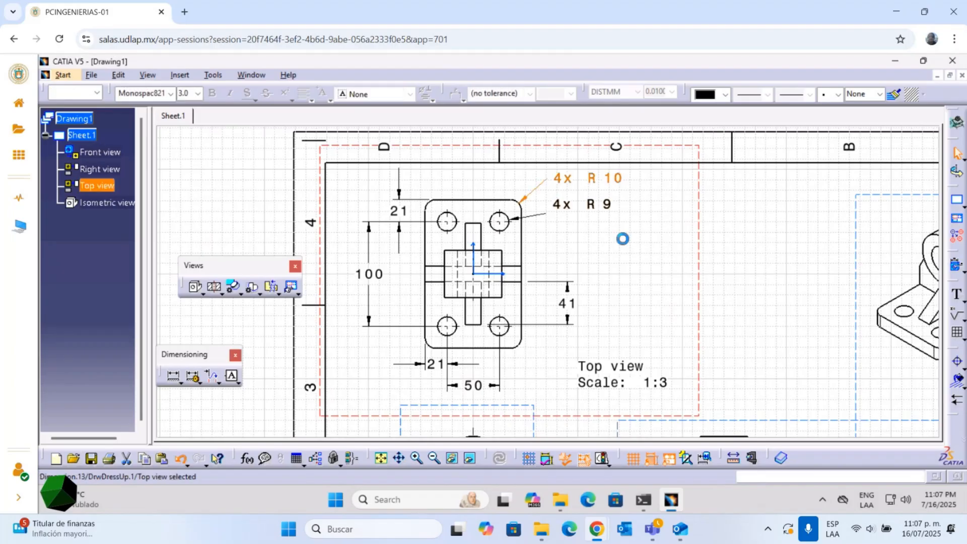
pyautogui.hotkey('ctrl', 'z')
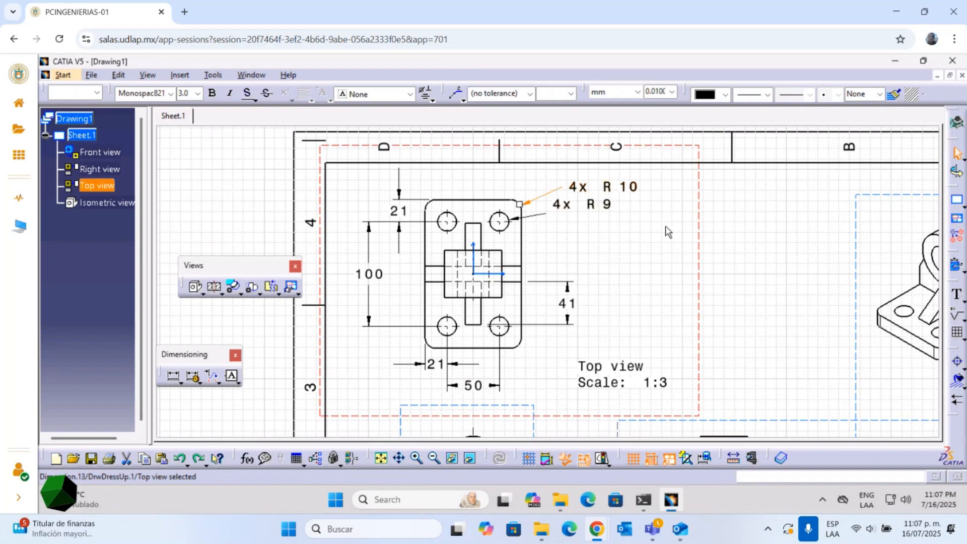
# Restore the regular dimension line representation on the 4x R 10 dimension and place it directly above the 4x R 9 dimension
pyautogui.moveTo(566, 187); pyautogui.dragTo(560, 178)
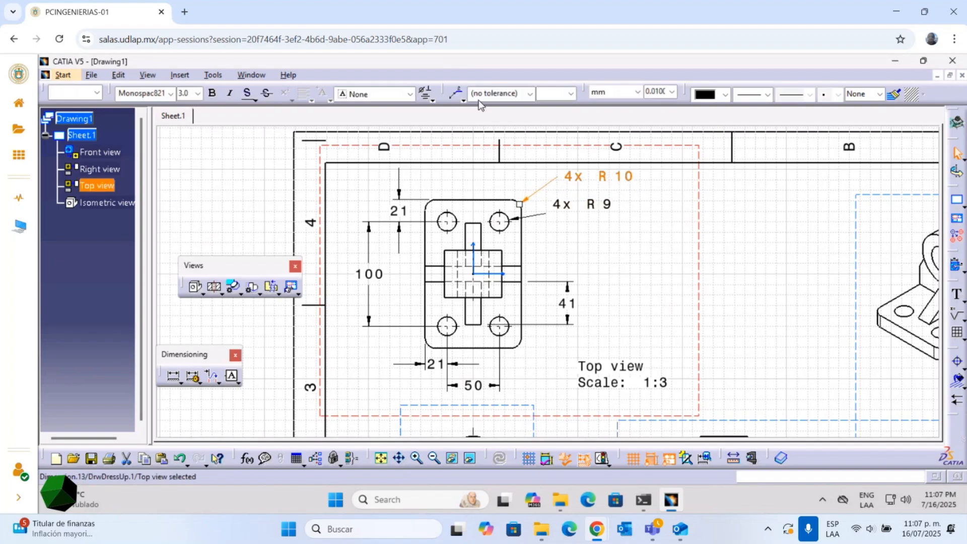
pyautogui.click(463, 99)
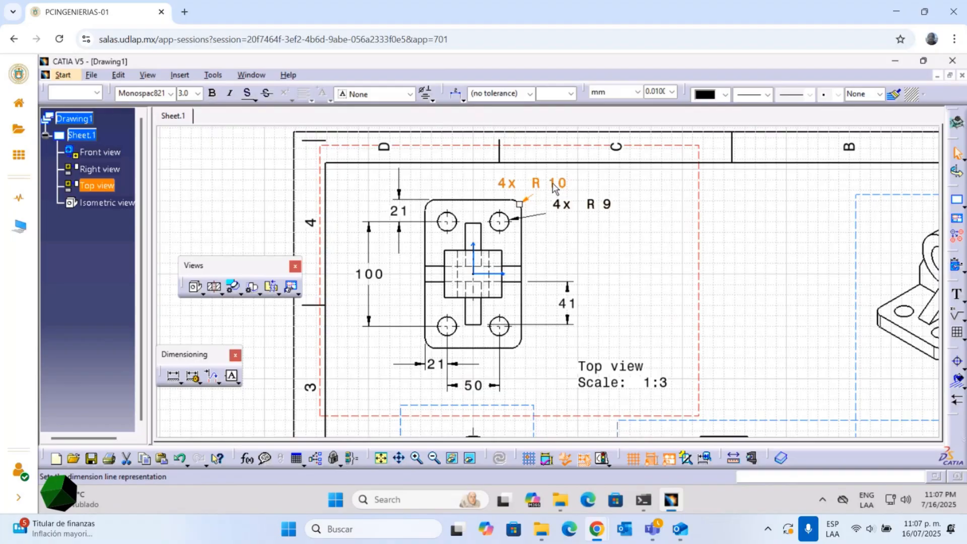
pyautogui.moveTo(555, 188); pyautogui.dragTo(590, 185)
pyautogui.click(659, 218)
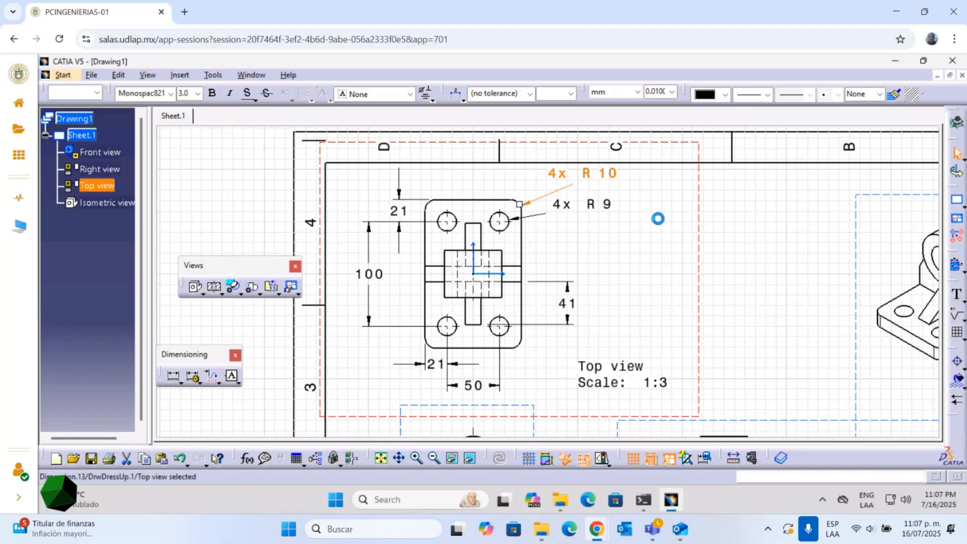
# Make the front view the active view and check its required dimensions in the reference plan
pyautogui.moveTo(588, 211); pyautogui.dragTo(564, 111, button='middle')
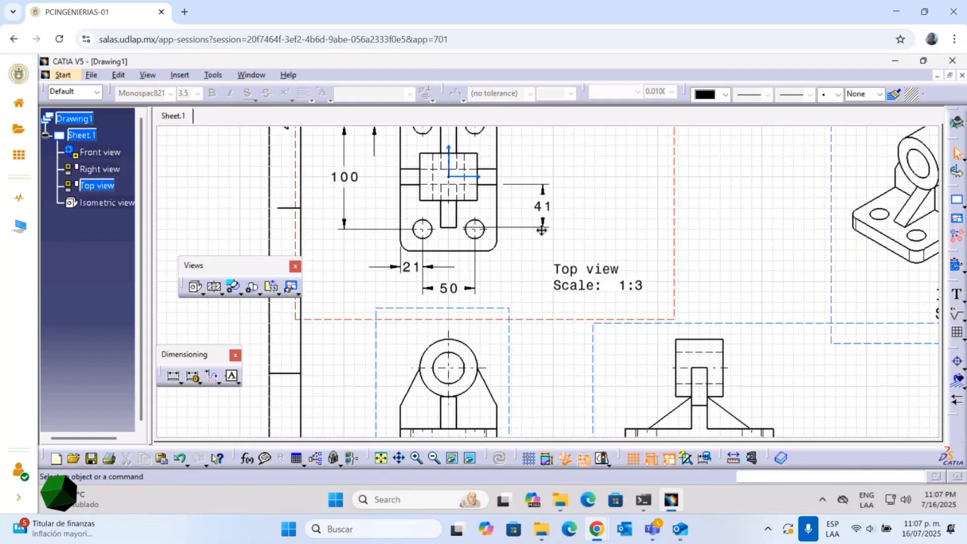
pyautogui.moveTo(502, 402); pyautogui.dragTo(514, 280, button='middle')
pyautogui.doubleClick(524, 228)
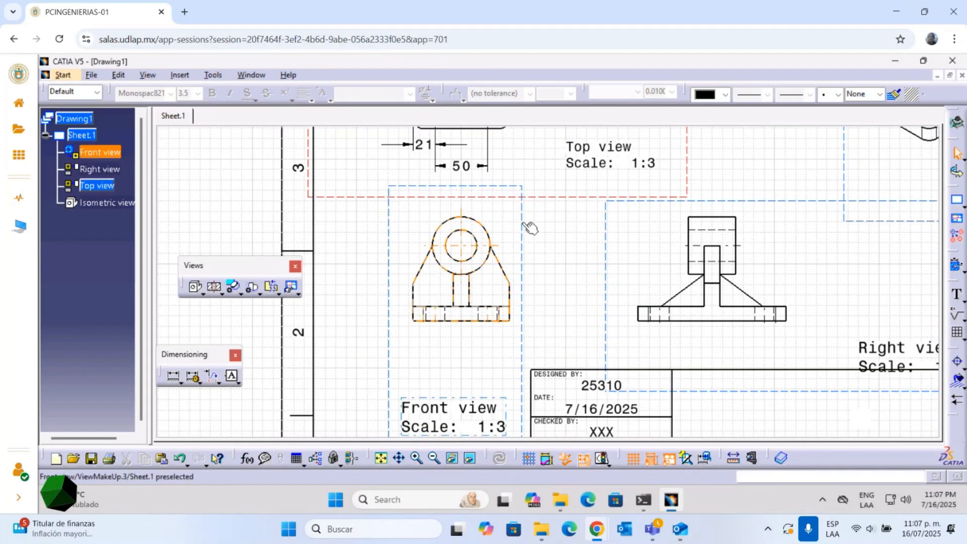
pyautogui.click(547, 249)
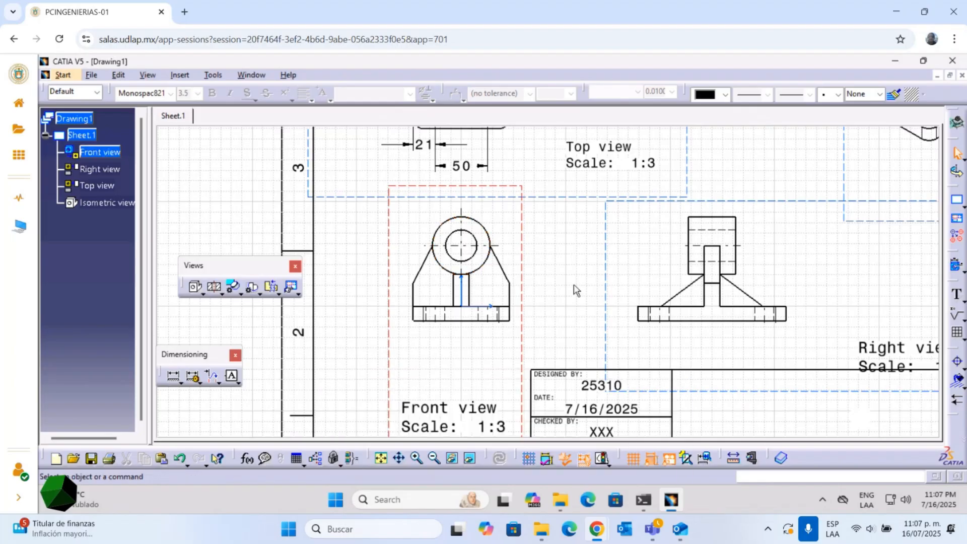
pyautogui.hotkey('alt', 'Tab')
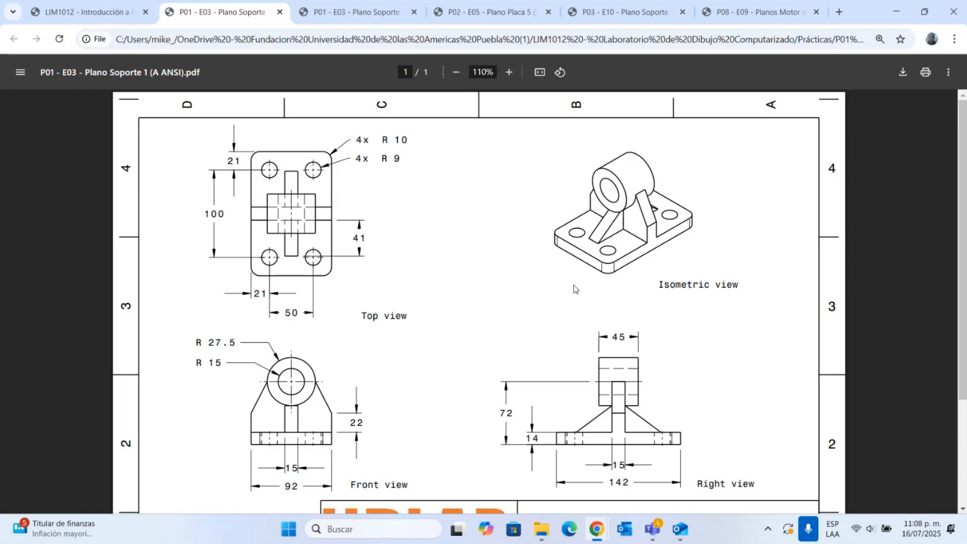
pyautogui.hotkey('alt', 'Tab')
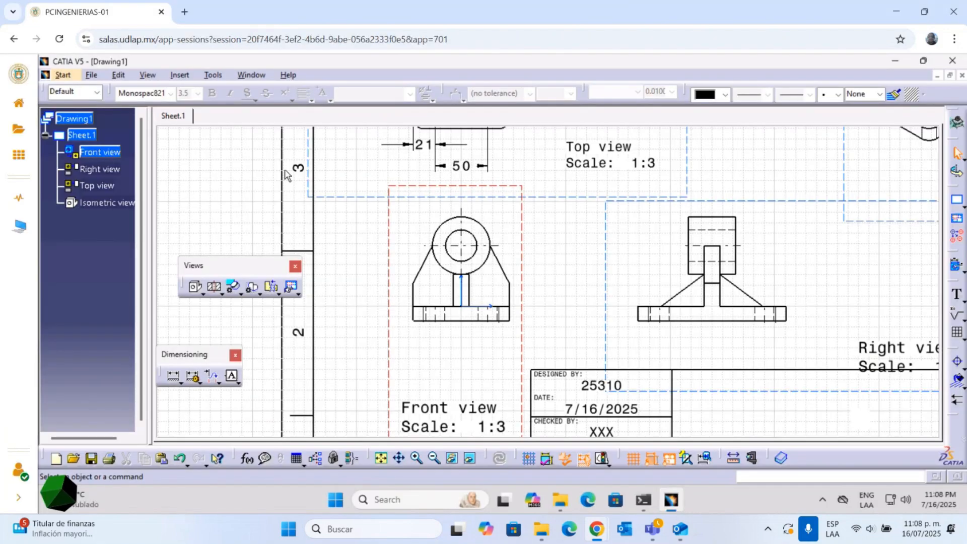
# Examine the dimensional constraints of the base plate's Sketch.1 in P01_E03_Soporte1.CATPart and return to Drawing1
pyautogui.click(254, 75)
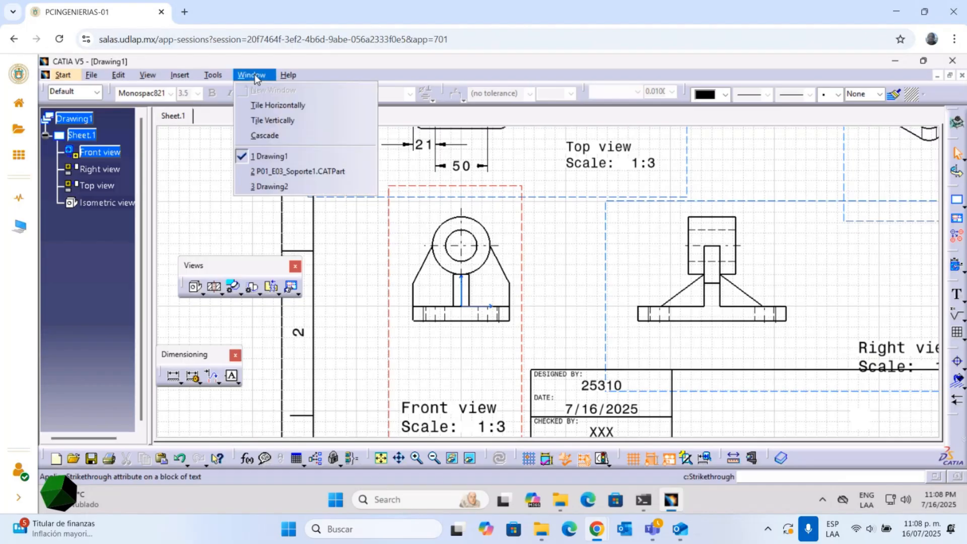
pyautogui.click(284, 173)
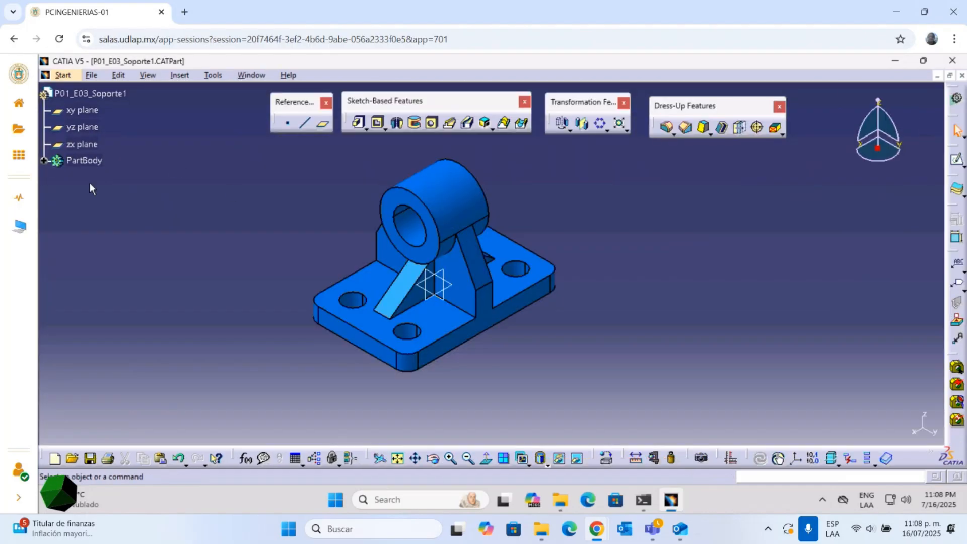
pyautogui.click(44, 160)
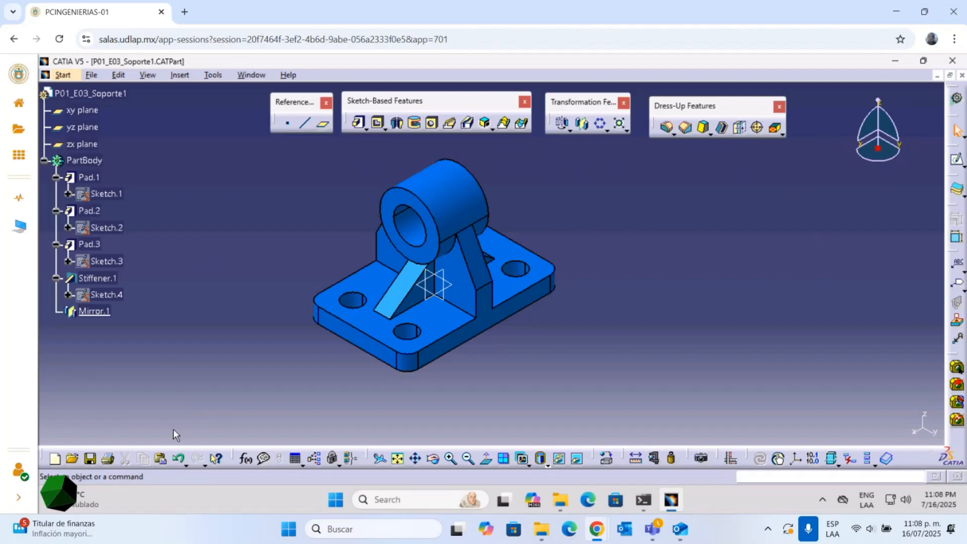
pyautogui.doubleClick(107, 193)
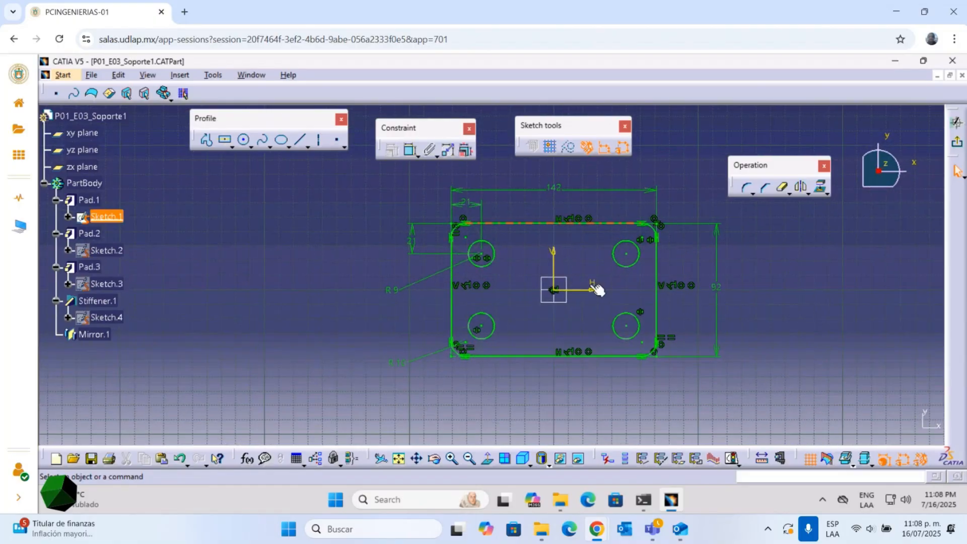
pyautogui.press('ctrl')
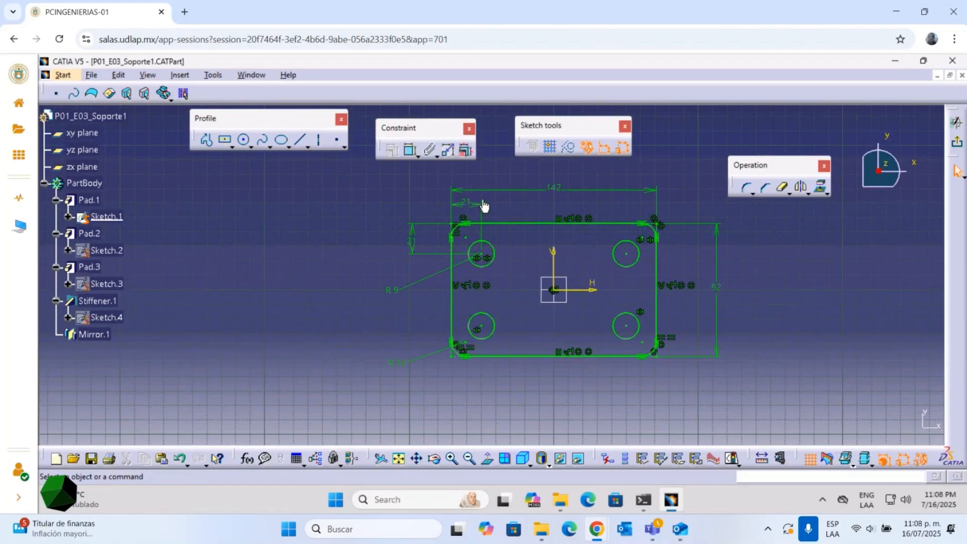
pyautogui.press('ctrl')
pyautogui.press('ctrl')
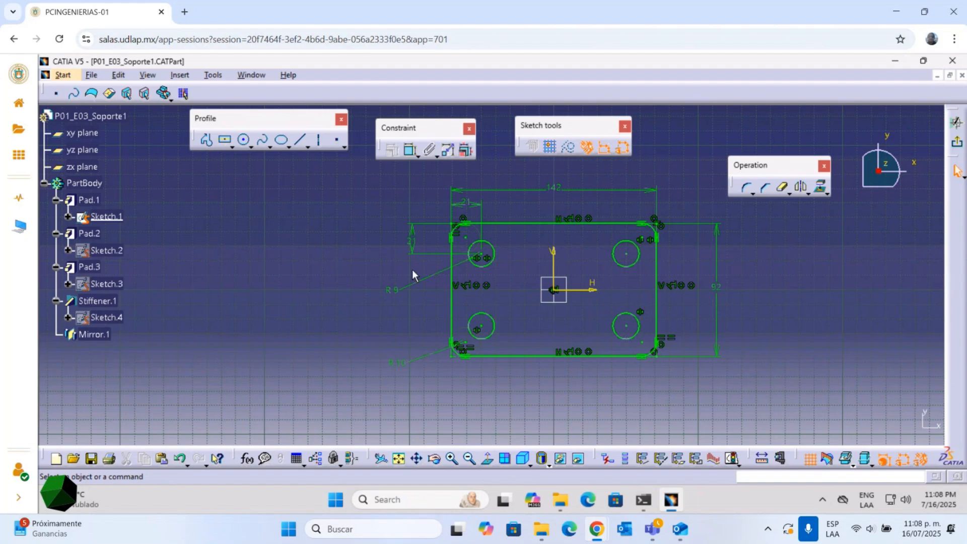
pyautogui.click(957, 143)
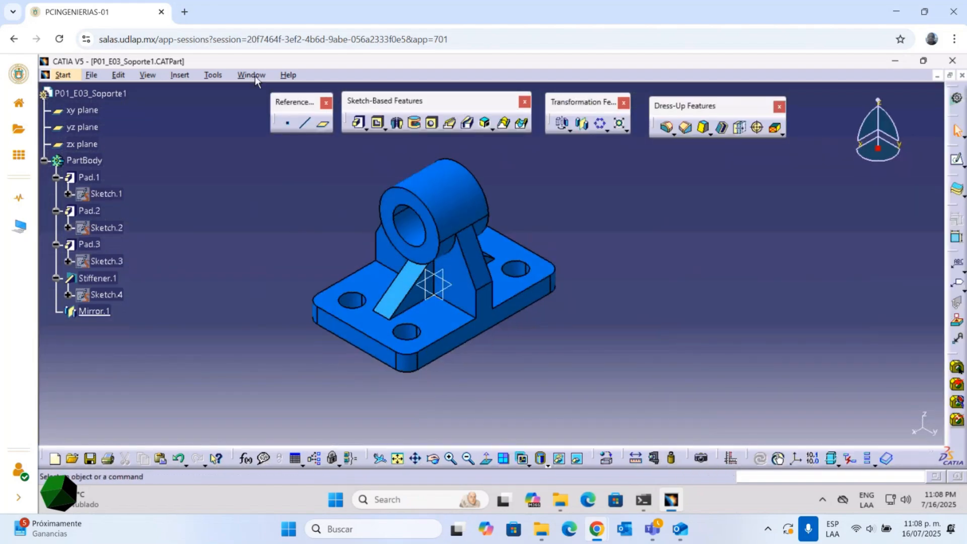
pyautogui.click(253, 74)
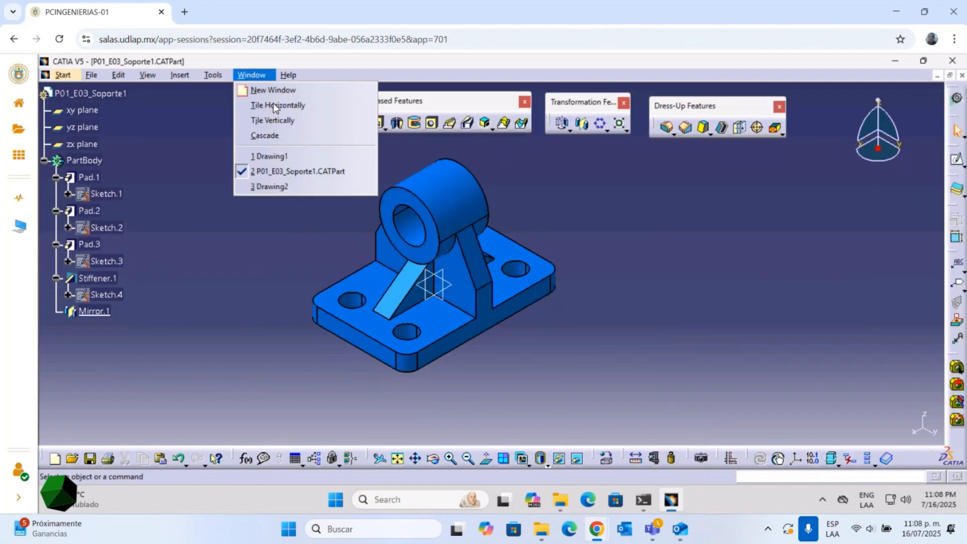
pyautogui.click(271, 156)
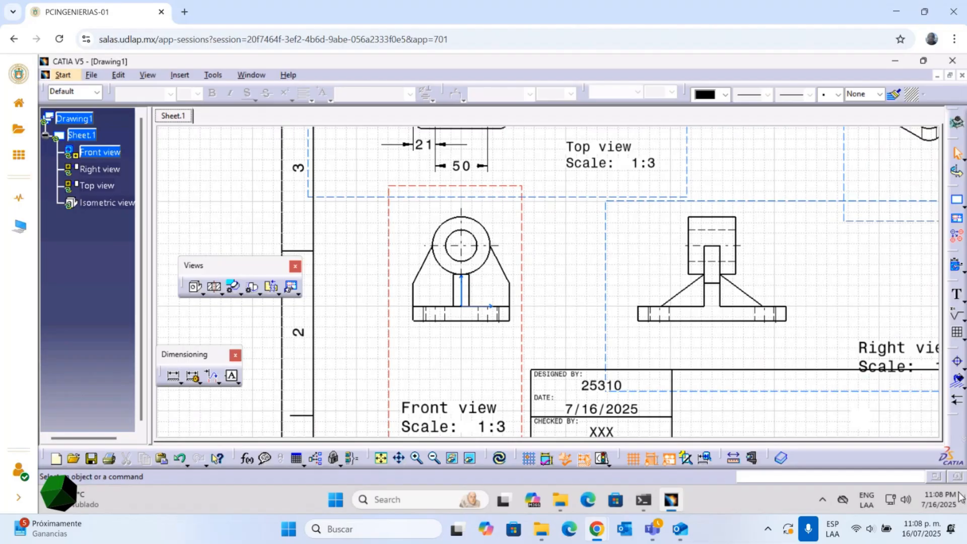
# Update the drawing sheet so that all its views are synchronised with the part
pyautogui.moveTo(538, 210)
pyautogui.mouseDown(button='middle')
pyautogui.moveTo(555, 296)
pyautogui.moveTo(521, 231)
pyautogui.moveTo(538, 260)
pyautogui.mouseUp(button='middle')
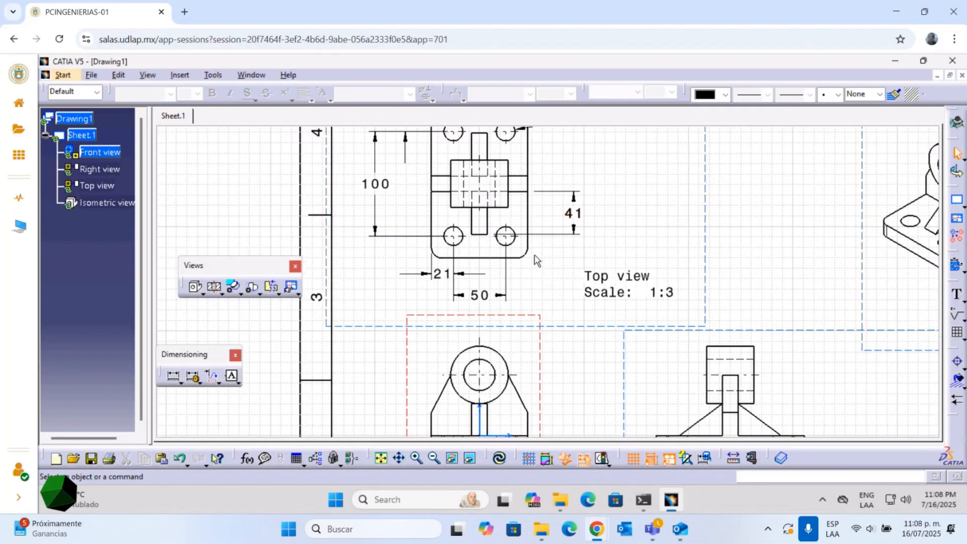
pyautogui.click(103, 153)
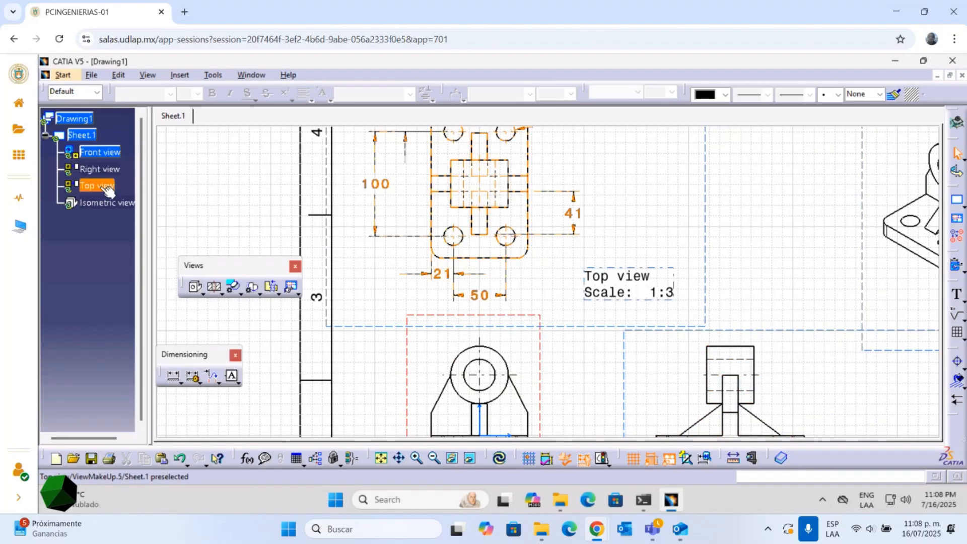
pyautogui.click(101, 203)
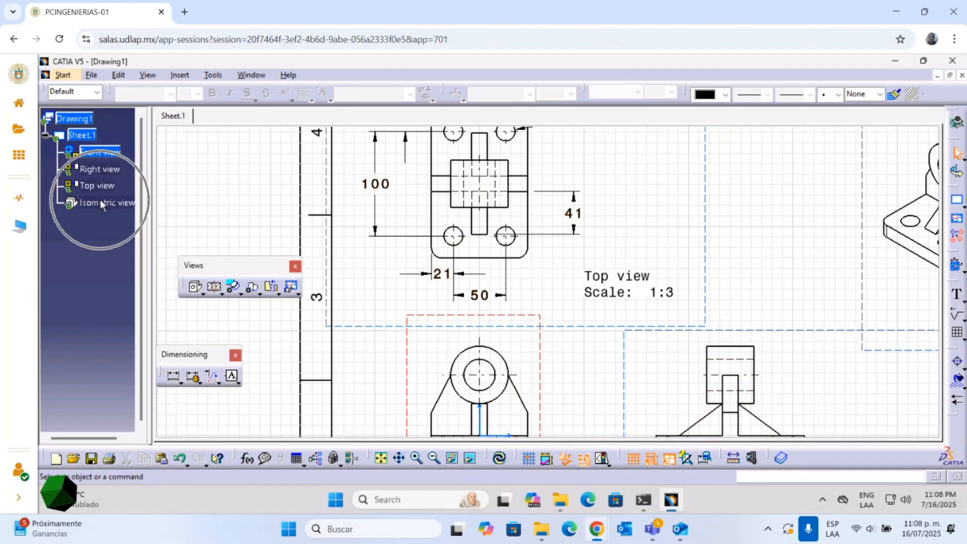
pyautogui.click(502, 458)
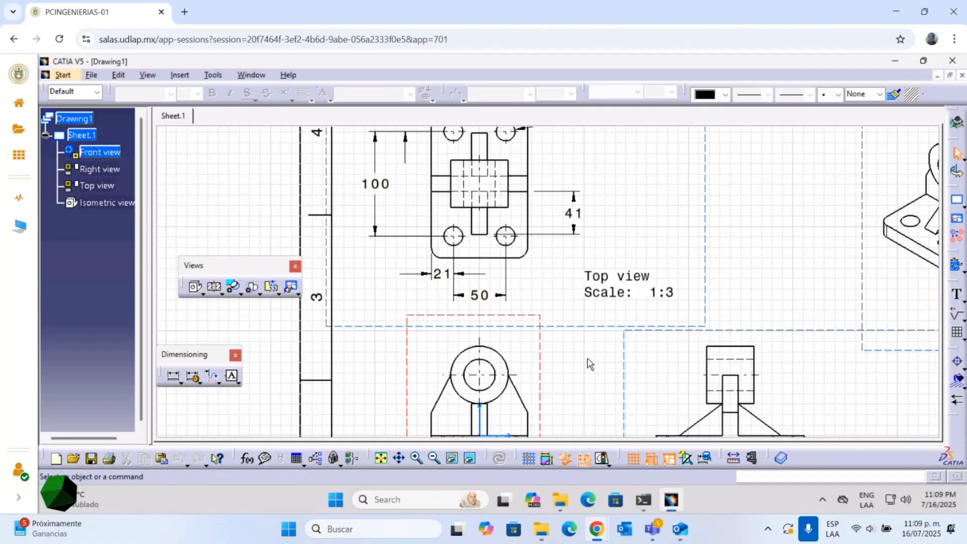
# Dimension the cylindrical boss's outer circle in the front view with a radius, placing the value outside the circle to its upper left
pyautogui.moveTo(624, 176)
pyautogui.mouseDown(button='middle')
pyautogui.moveTo(626, 238)
pyautogui.moveTo(579, 280)
pyautogui.moveTo(558, 197)
pyautogui.moveTo(565, 151)
pyautogui.mouseUp(button='middle')
pyautogui.moveTo(581, 356); pyautogui.dragTo(577, 293, button='middle')
pyautogui.click(173, 375)
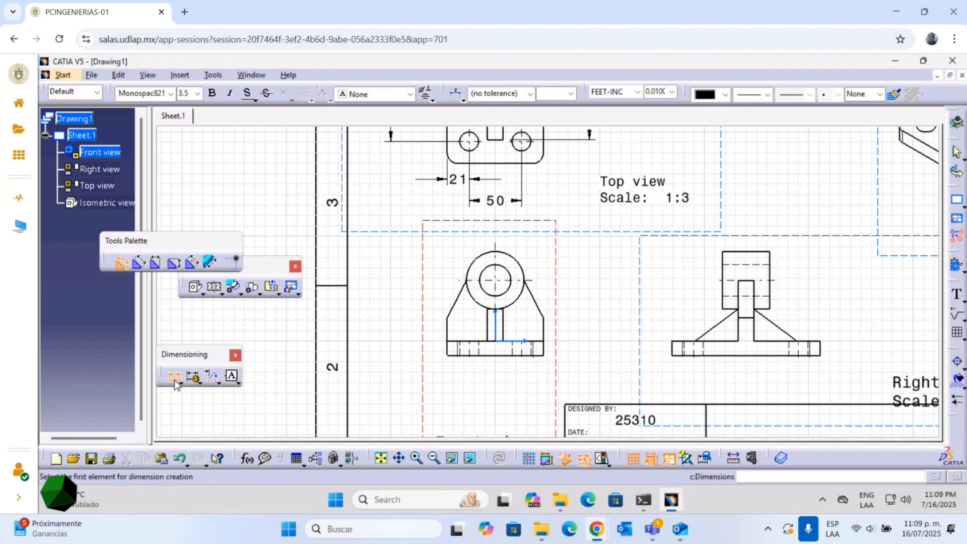
pyautogui.moveTo(475, 313); pyautogui.dragTo(516, 215, button='middle')
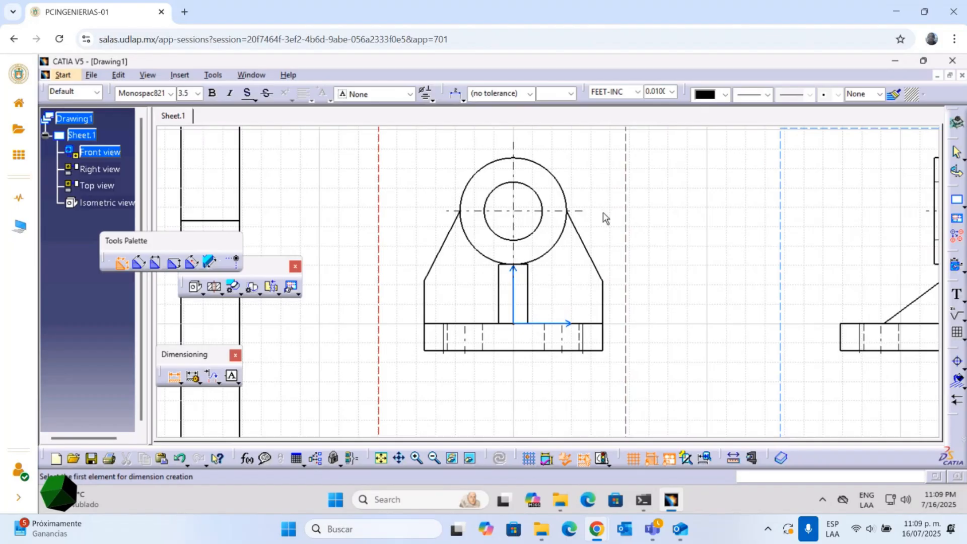
pyautogui.moveTo(616, 251); pyautogui.dragTo(753, 341, button='middle')
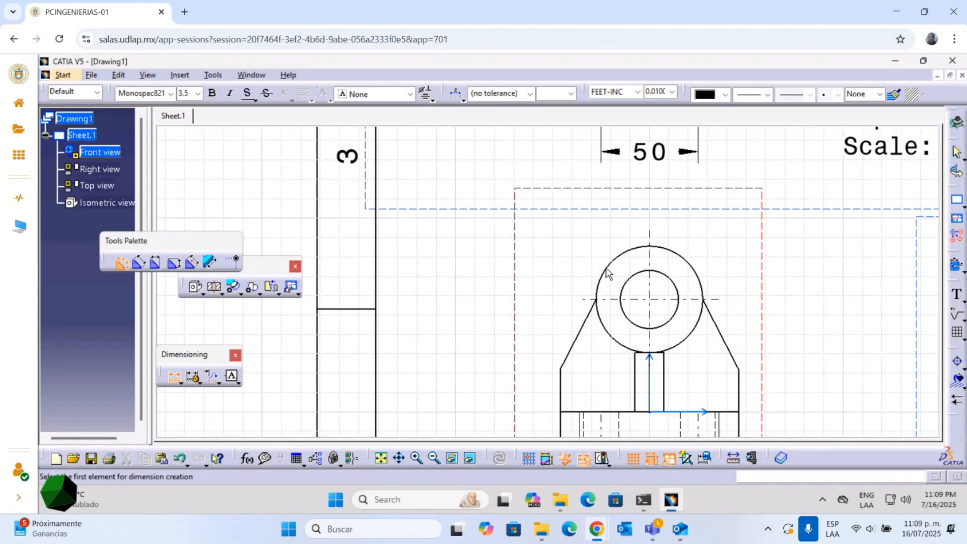
pyautogui.click(619, 265)
pyautogui.rightClick(512, 242)
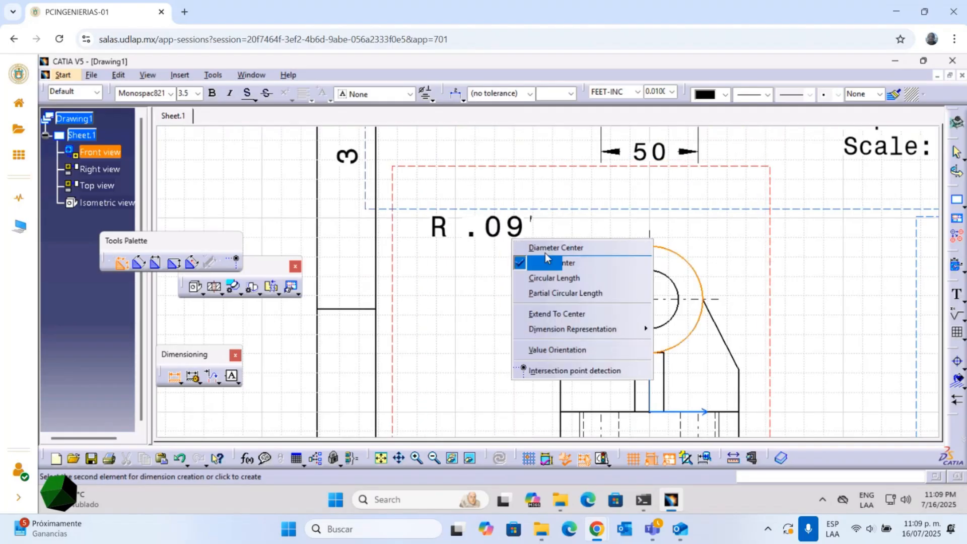
pyautogui.click(546, 247)
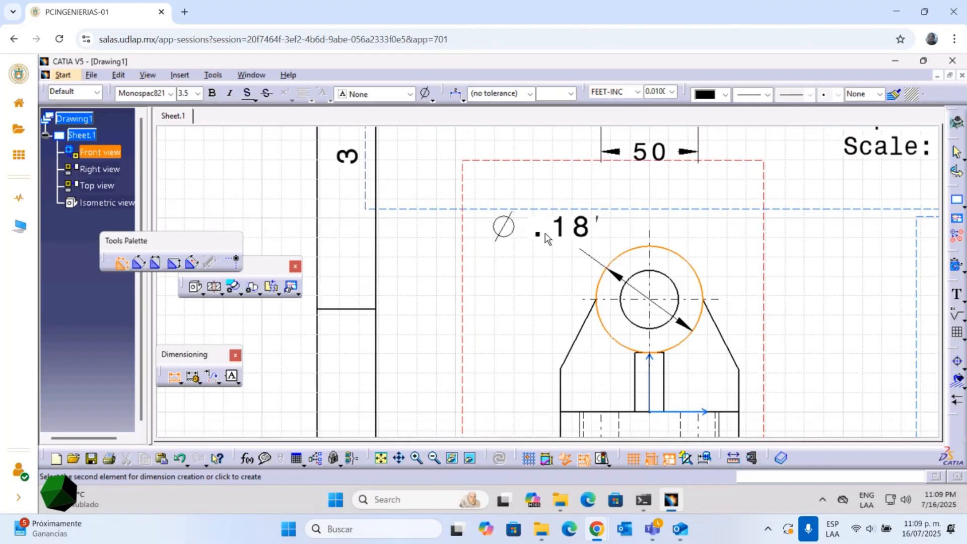
pyautogui.rightClick(544, 235)
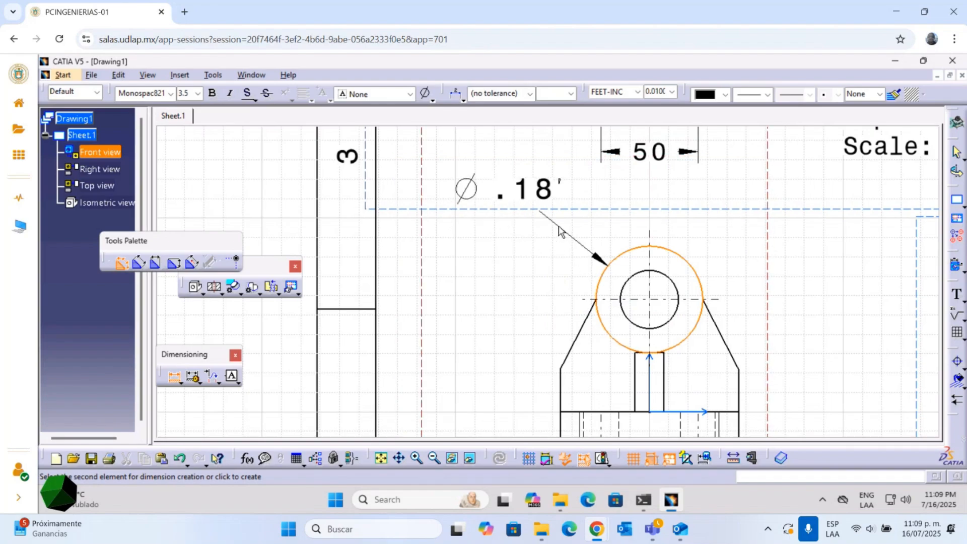
pyautogui.rightClick(513, 226)
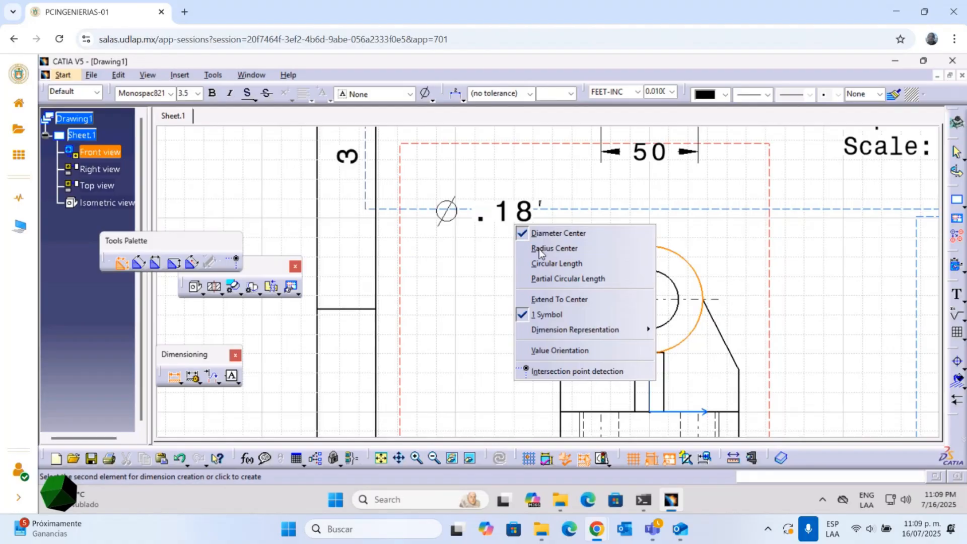
pyautogui.click(540, 249)
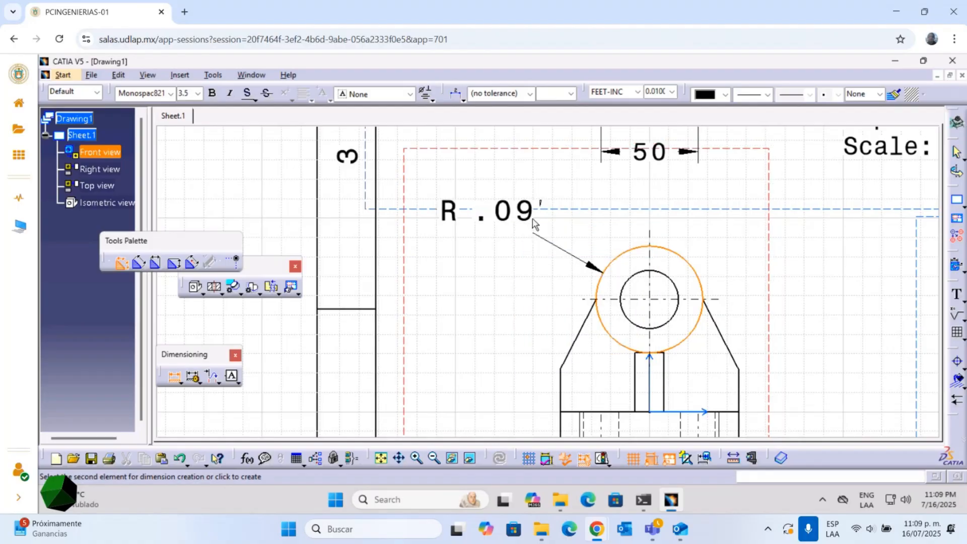
pyautogui.click(527, 245)
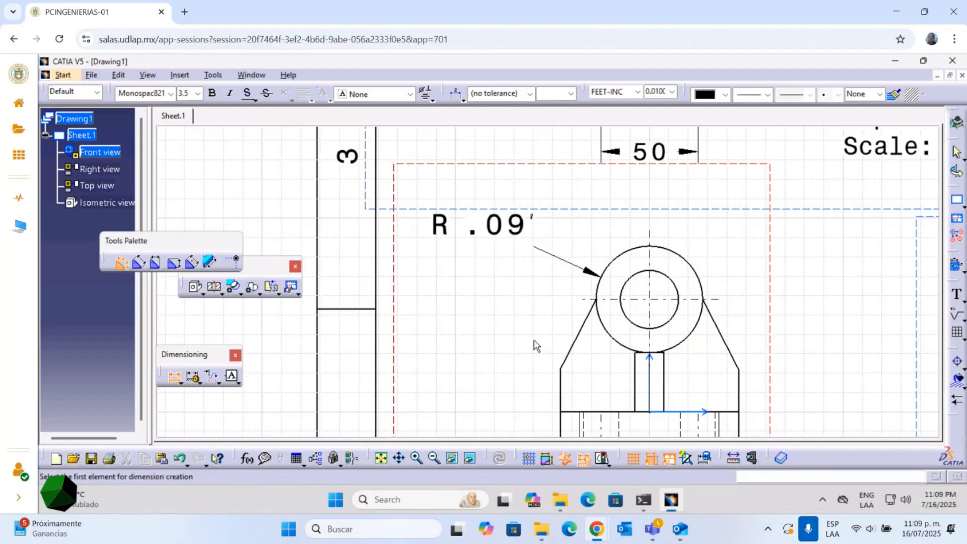
# Dimension the inner hole's radius beside the outer radius and the base's overall width below the front view
pyautogui.click(632, 290)
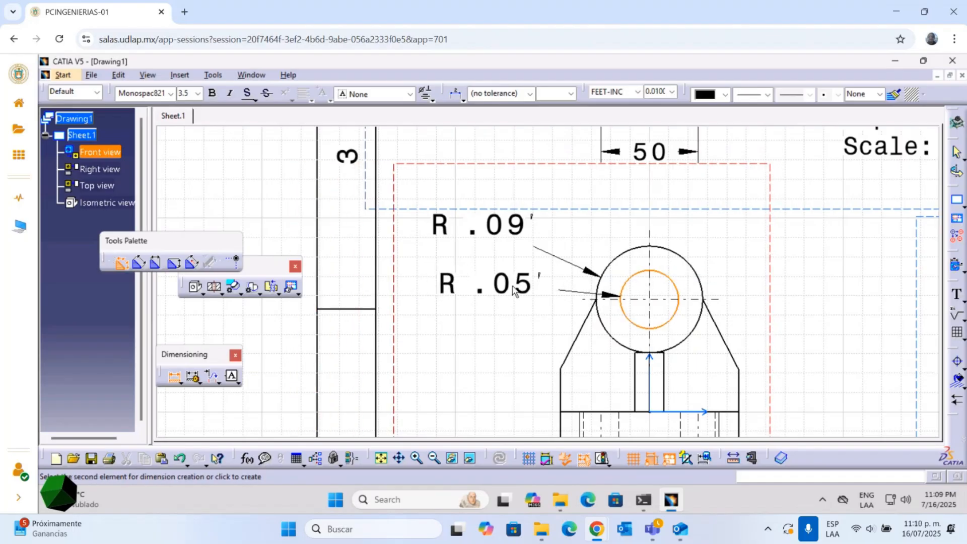
pyautogui.click(539, 291)
pyautogui.moveTo(734, 298); pyautogui.dragTo(665, 201, button='middle')
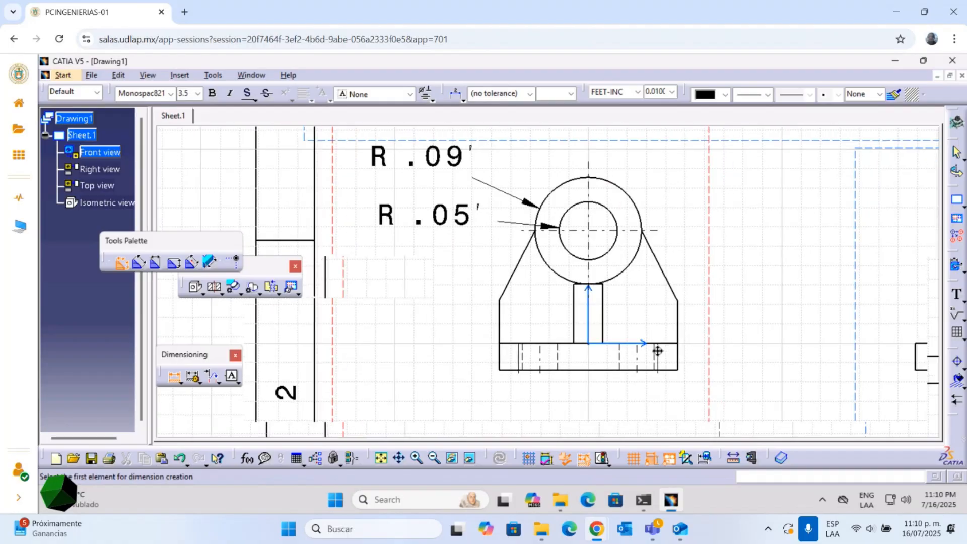
pyautogui.moveTo(517, 346)
pyautogui.mouseDown(button='middle')
pyautogui.moveTo(492, 309)
pyautogui.moveTo(480, 335)
pyautogui.moveTo(471, 309)
pyautogui.mouseUp(button='middle')
pyautogui.click(437, 291)
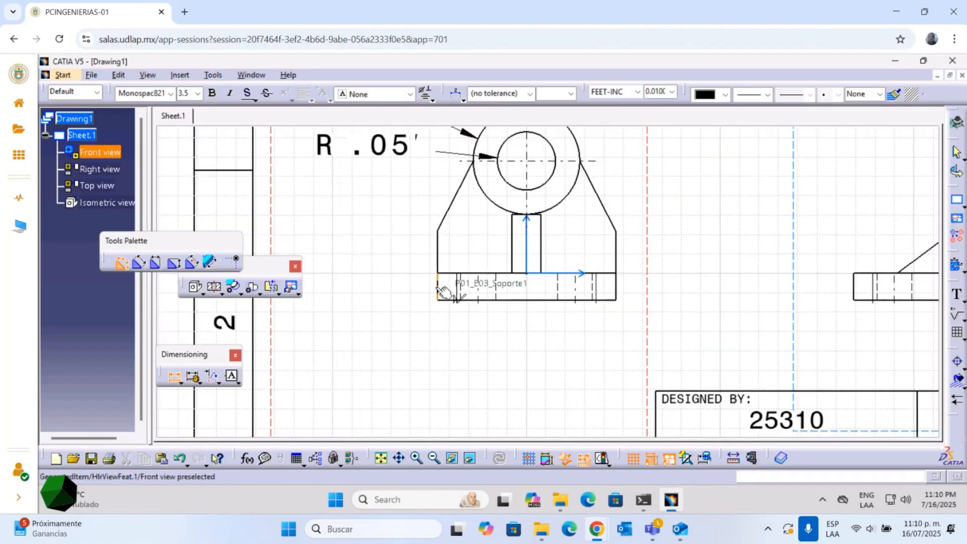
pyautogui.click(617, 287)
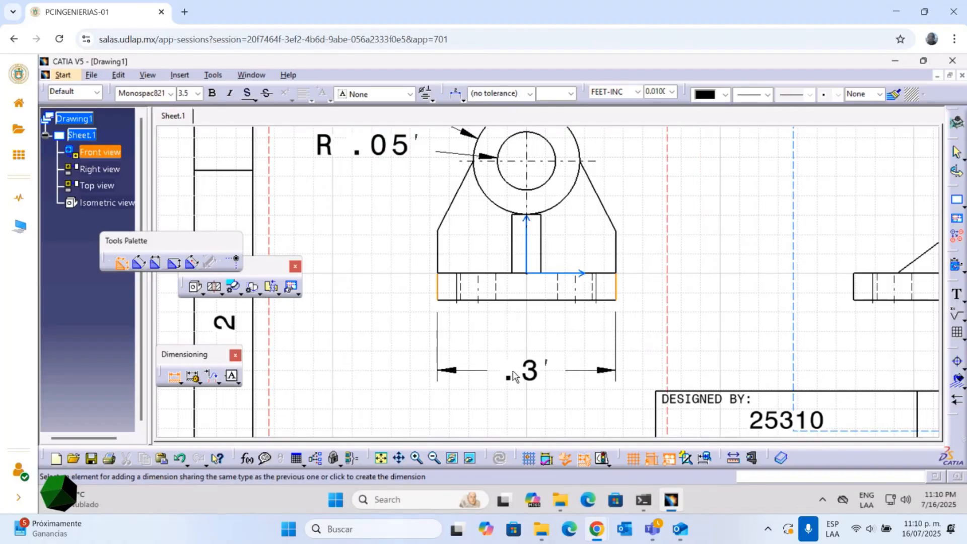
pyautogui.click(512, 381)
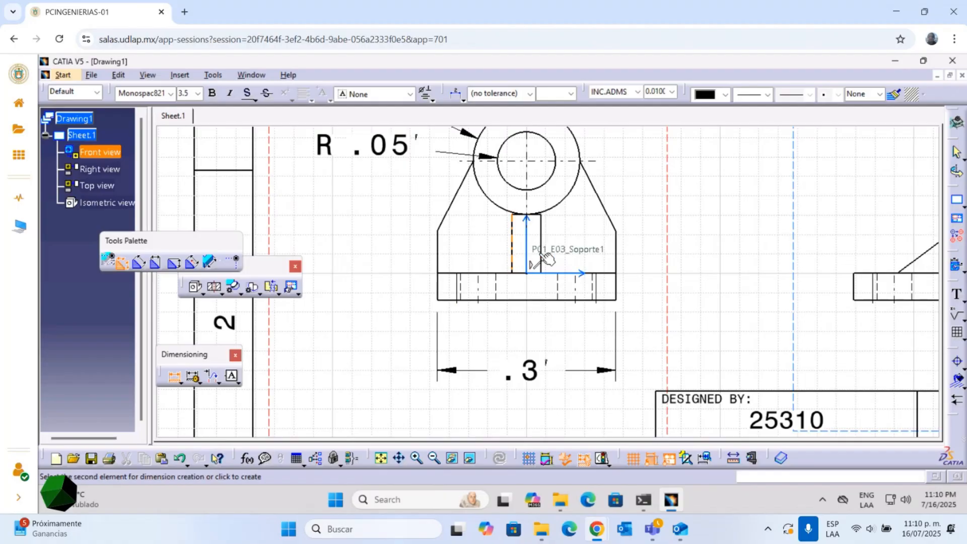
# Dimension the width of the front view's central rib, placed between the base and the overall width dimension
pyautogui.click(514, 257)
pyautogui.click(547, 253)
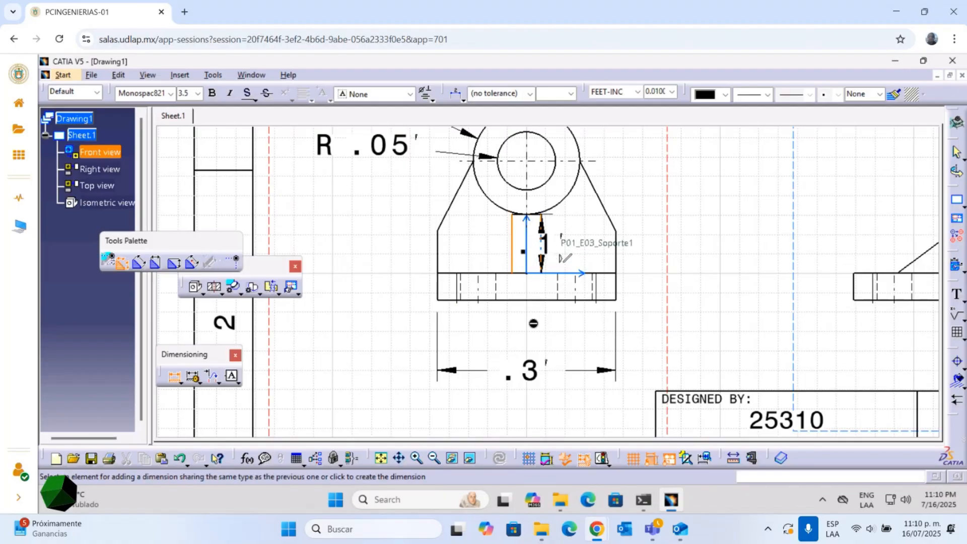
pyautogui.click(527, 336)
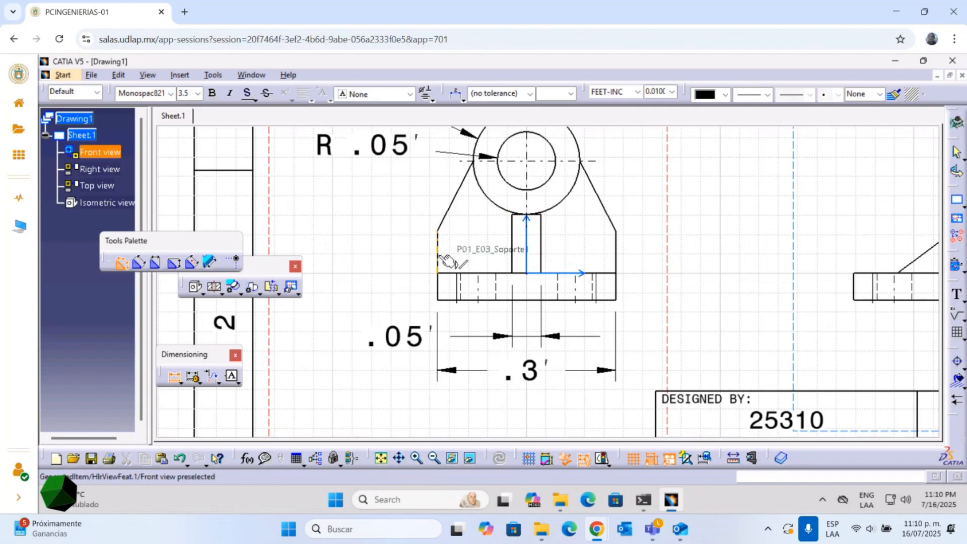
# Dimension the height of the vertical side edge above the base, placed to the right of the front view
pyautogui.click(440, 258)
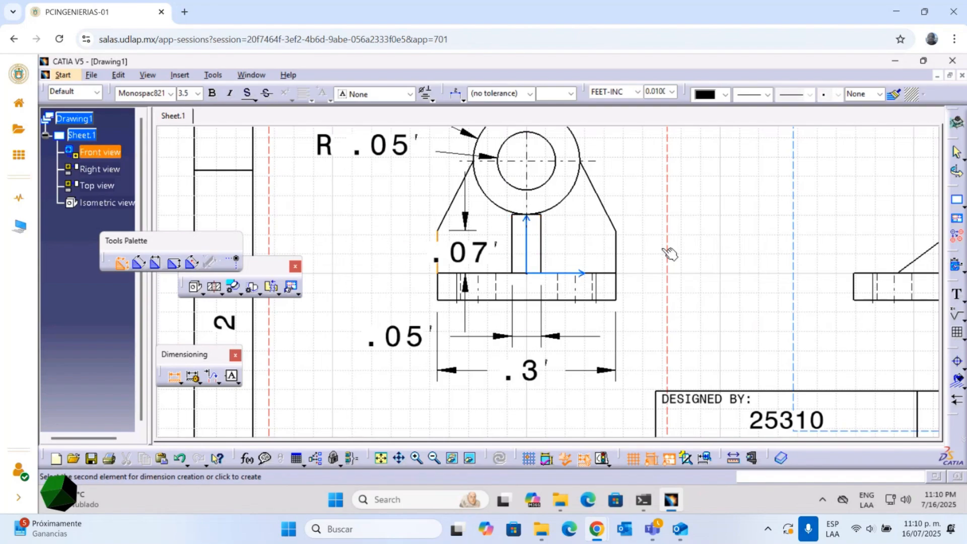
pyautogui.press('Escape')
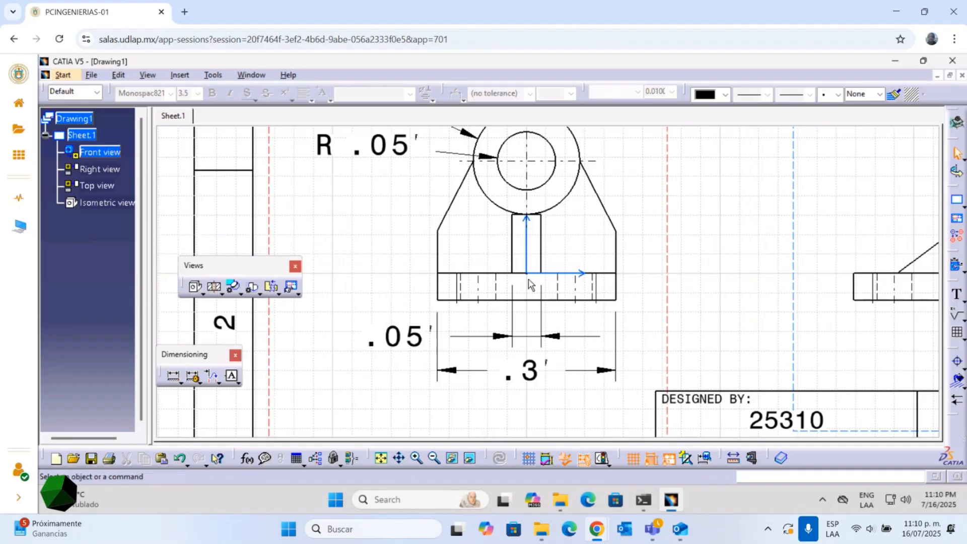
pyautogui.click(180, 382)
pyautogui.click(210, 395)
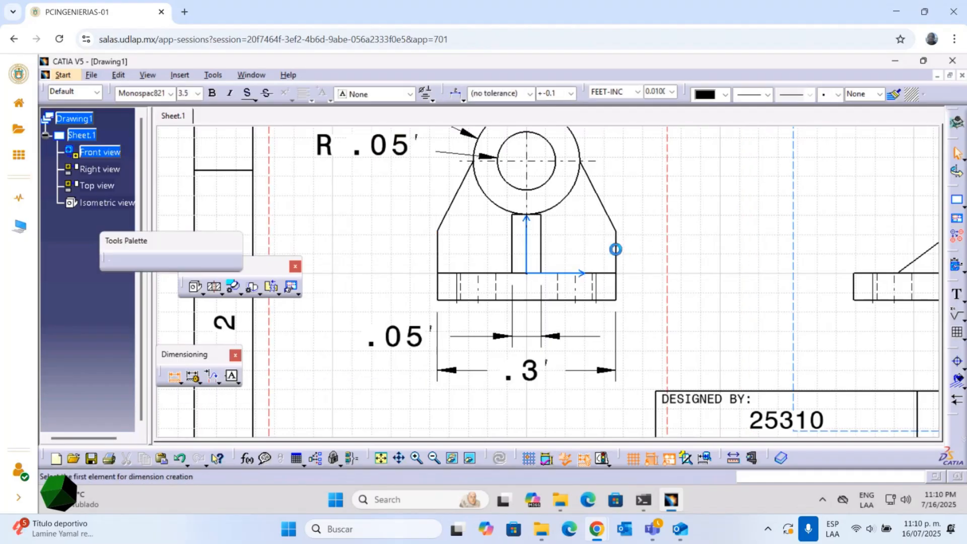
pyautogui.click(615, 249)
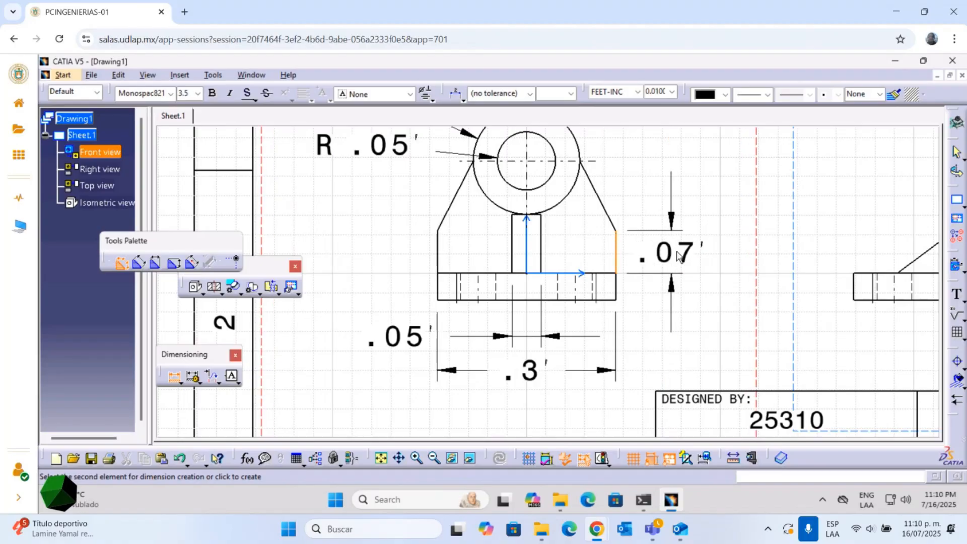
pyautogui.click(679, 256)
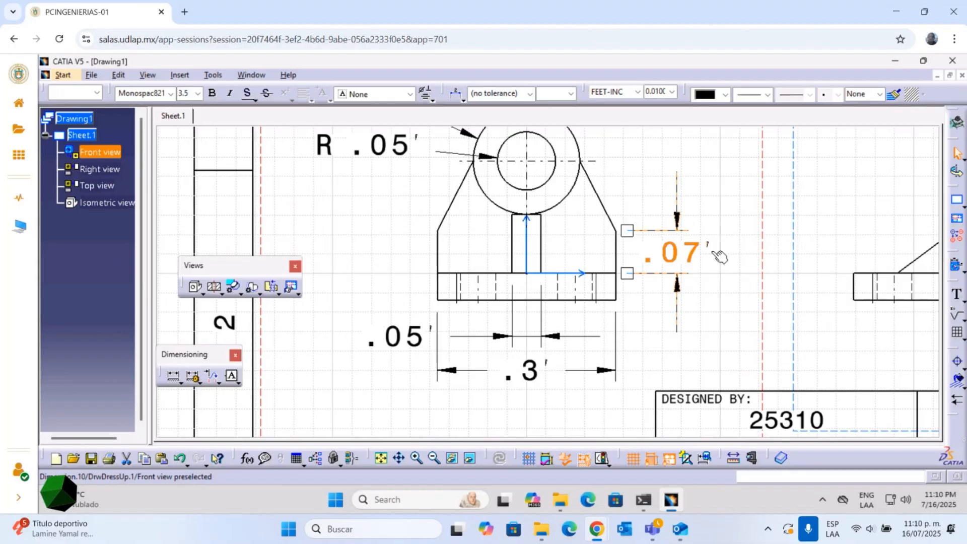
pyautogui.click(719, 256)
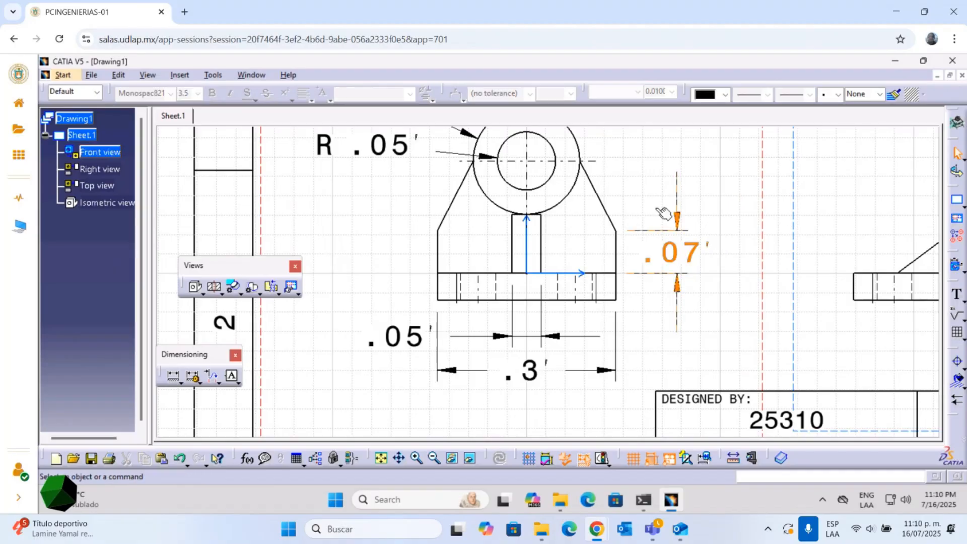
# Set all the front view's dimensions to mm units with a font size of 3
pyautogui.moveTo(544, 307)
pyautogui.mouseDown(button='middle')
pyautogui.moveTo(540, 228)
pyautogui.moveTo(606, 200)
pyautogui.mouseUp(button='middle')
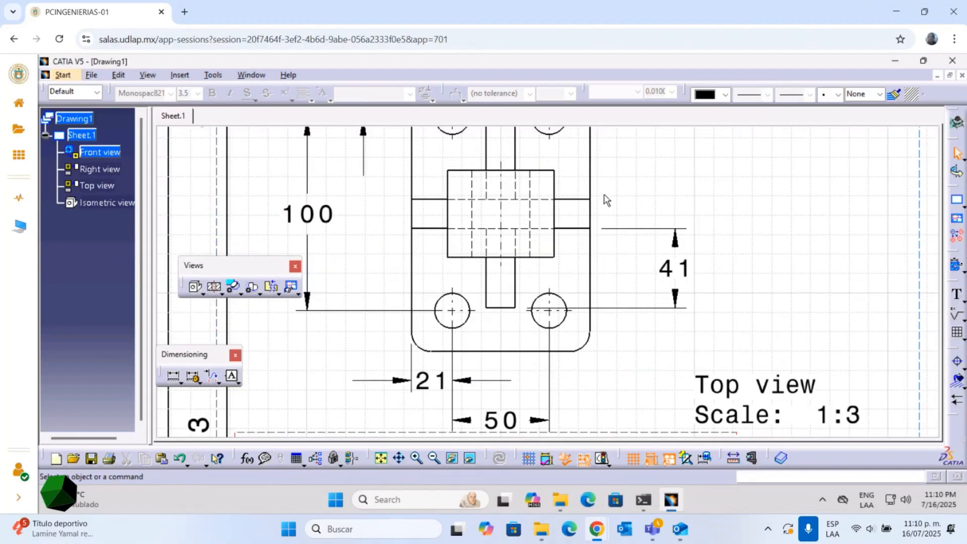
pyautogui.keyDown('ctrl'); pyautogui.moveTo(644, 242); pyautogui.dragTo(644, 257, button='middle'); pyautogui.keyUp('ctrl')
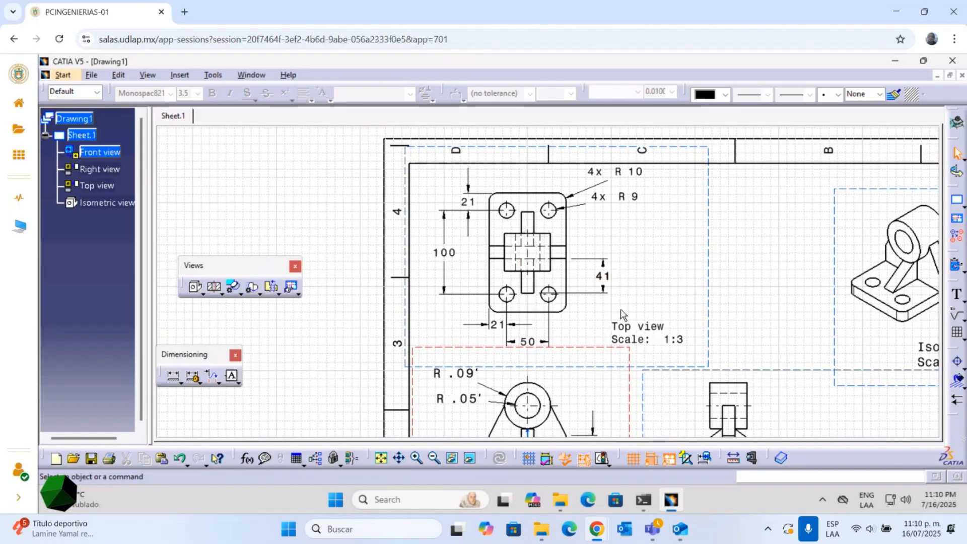
pyautogui.moveTo(651, 185); pyautogui.dragTo(635, 126, button='middle')
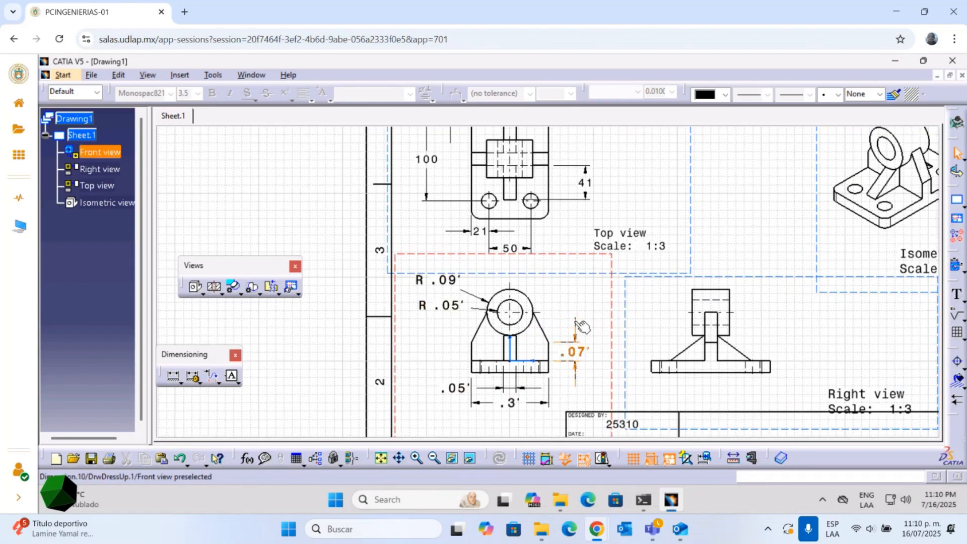
pyautogui.moveTo(583, 332); pyautogui.dragTo(581, 270, button='middle')
pyautogui.moveTo(335, 154); pyautogui.dragTo(703, 412)
pyautogui.click(629, 95)
pyautogui.click(597, 246)
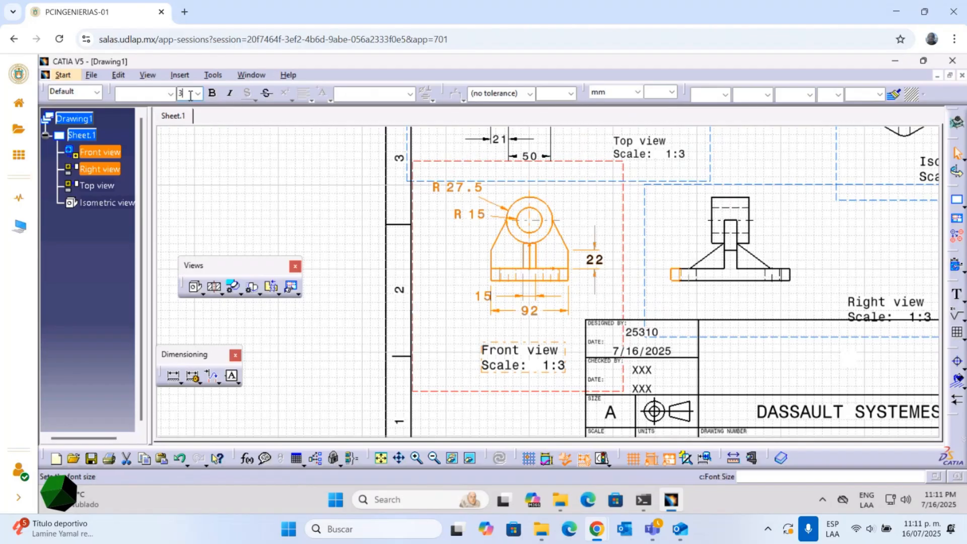
pyautogui.press('Return')
pyautogui.click(333, 168)
# Reposition the R 27.5 and R 15 radius dimensions so they sit stacked at the upper left of the front view
pyautogui.moveTo(505, 253)
pyautogui.mouseDown(button='middle')
pyautogui.moveTo(510, 210)
pyautogui.moveTo(460, 176)
pyautogui.moveTo(475, 253)
pyautogui.mouseUp(button='middle')
pyautogui.moveTo(424, 192)
pyautogui.mouseDown()
pyautogui.moveTo(477, 192)
pyautogui.moveTo(460, 207)
pyautogui.mouseUp()
pyautogui.moveTo(439, 172); pyautogui.dragTo(481, 217)
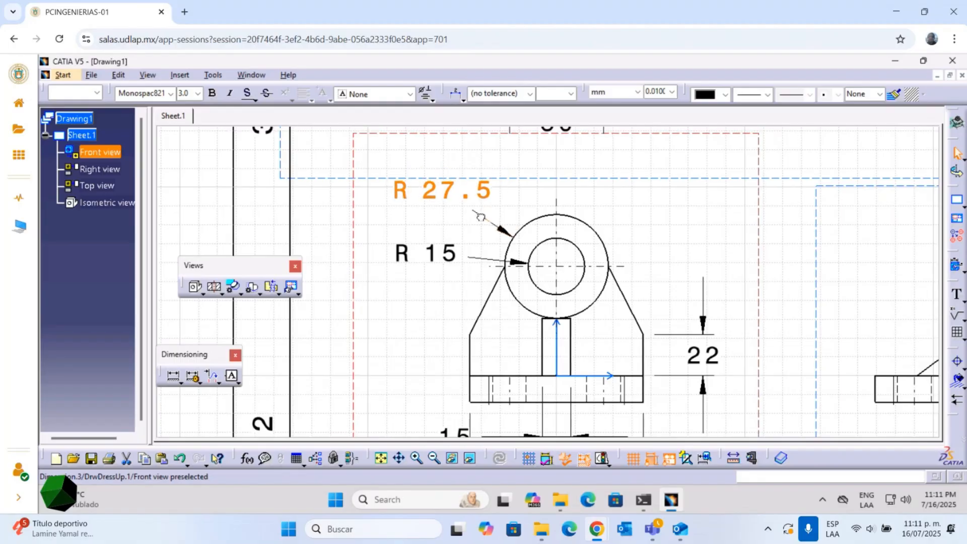
pyautogui.moveTo(471, 257); pyautogui.dragTo(455, 244)
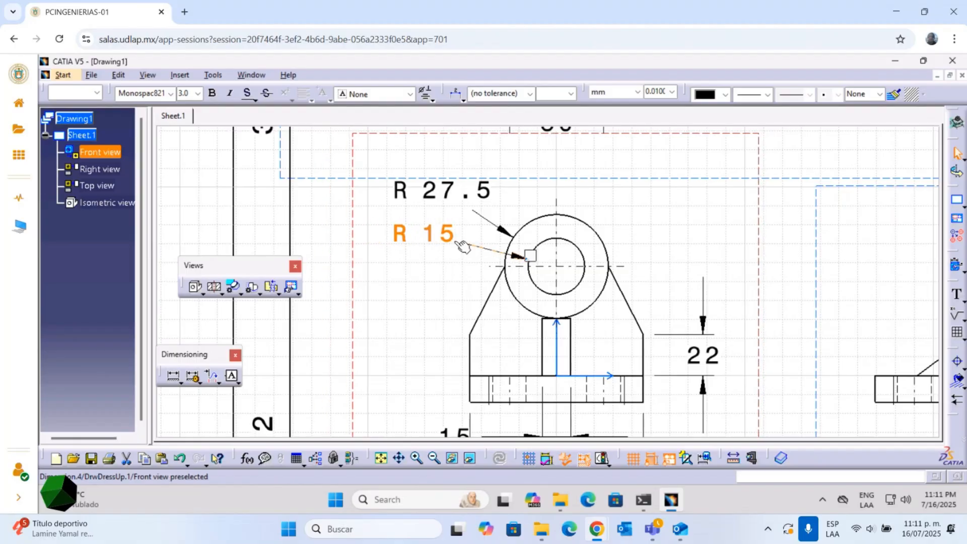
pyautogui.click(526, 198)
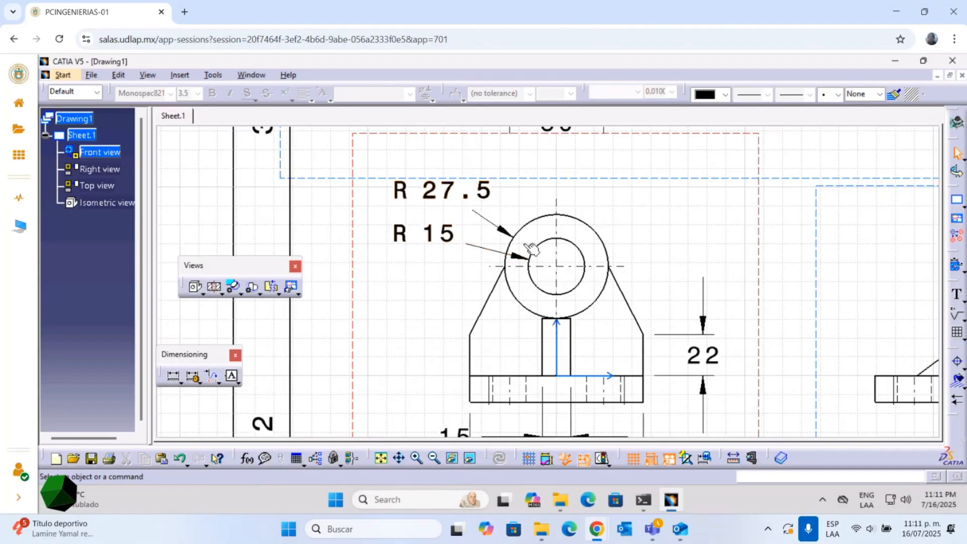
# Move the top view's 41 dimension slightly closer to the part
pyautogui.moveTo(693, 240); pyautogui.dragTo(639, 179, button='middle')
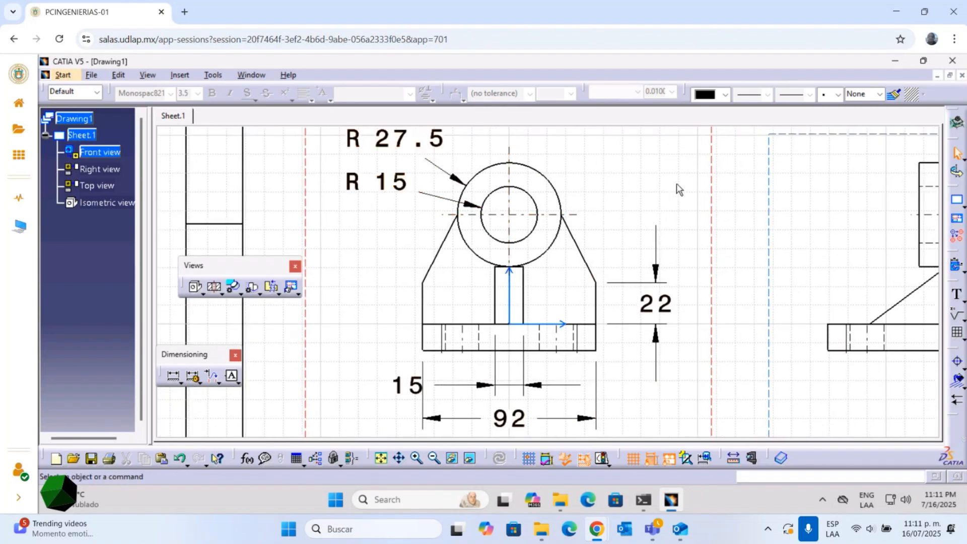
pyautogui.moveTo(675, 187)
pyautogui.keyDown('ctrl'); pyautogui.mouseDown(button='middle')
pyautogui.moveTo(694, 240)
pyautogui.moveTo(612, 282)
pyautogui.mouseUp(button='middle'); pyautogui.keyUp('ctrl')
pyautogui.moveTo(579, 211)
pyautogui.mouseDown(button='middle')
pyautogui.moveTo(579, 273)
pyautogui.moveTo(541, 301)
pyautogui.mouseUp(button='middle')
pyautogui.moveTo(575, 212); pyautogui.dragTo(559, 211)
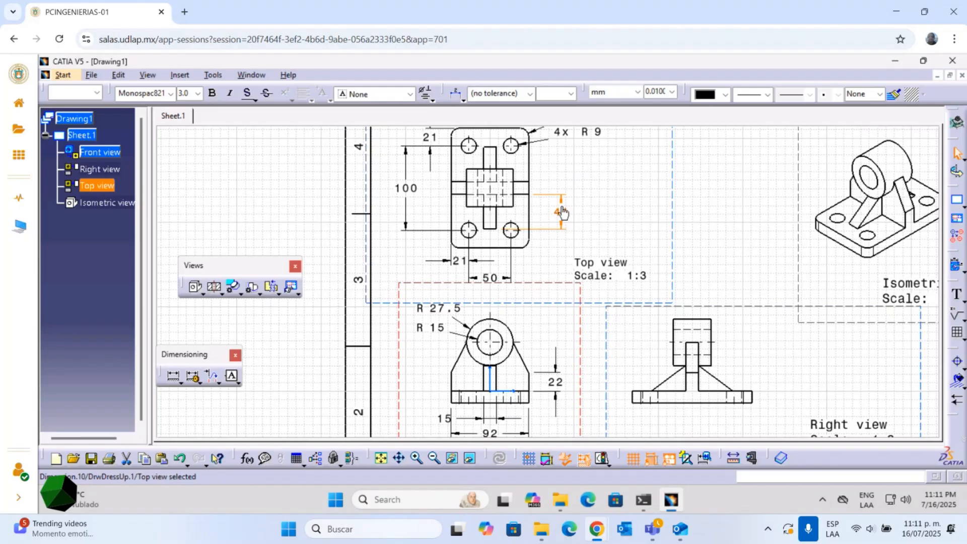
pyautogui.click(576, 149)
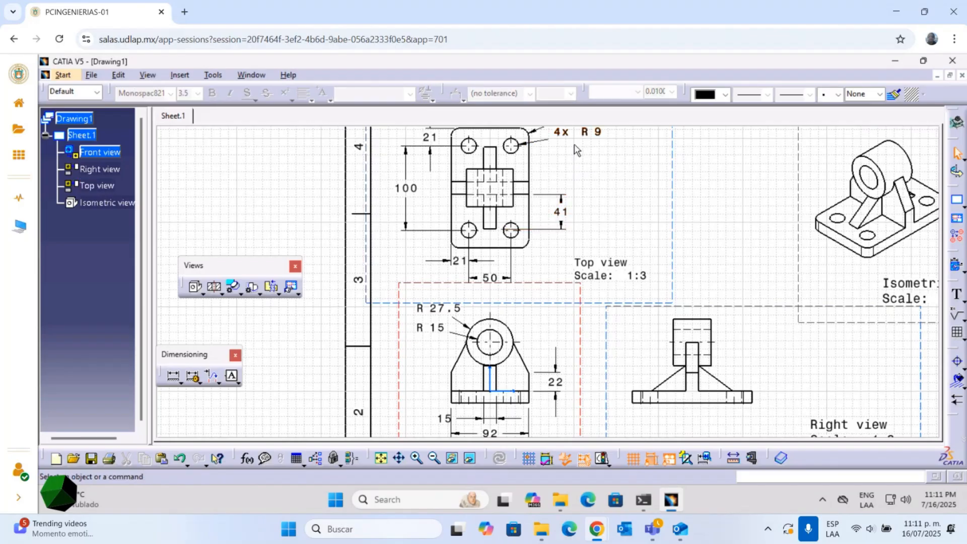
# Line up the front view's 22 dimension with the top view's 41 dimension, using a zero offset to the reference
pyautogui.click(554, 382)
pyautogui.rightClick(559, 394)
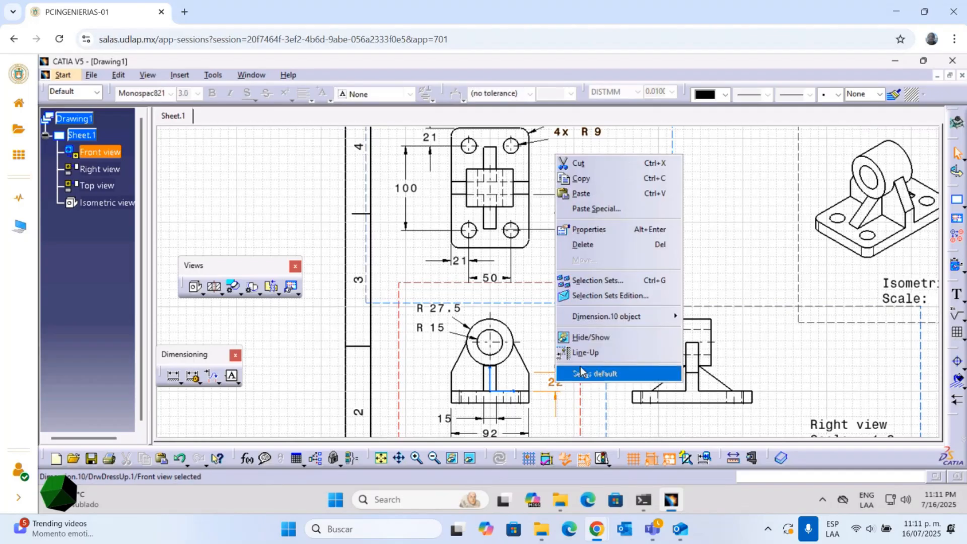
pyautogui.click(586, 353)
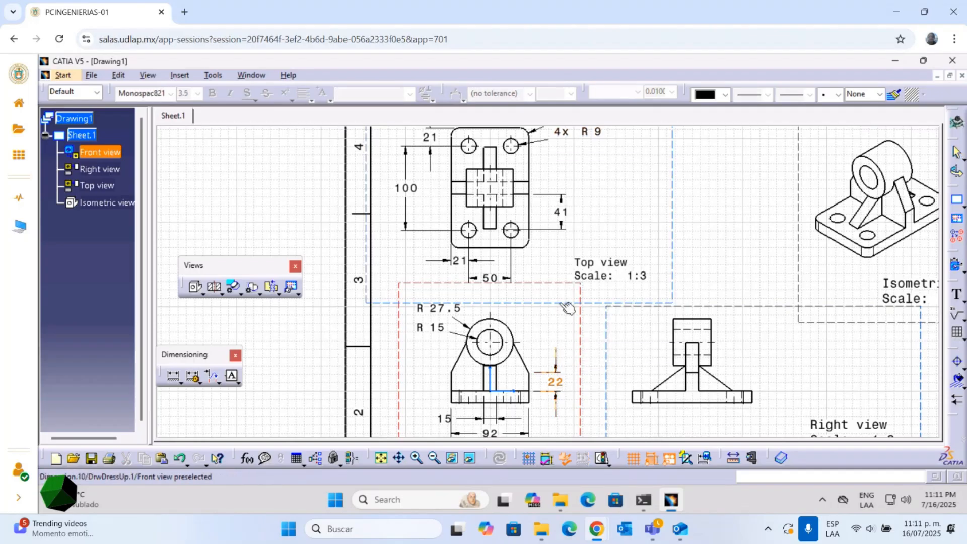
pyautogui.click(562, 229)
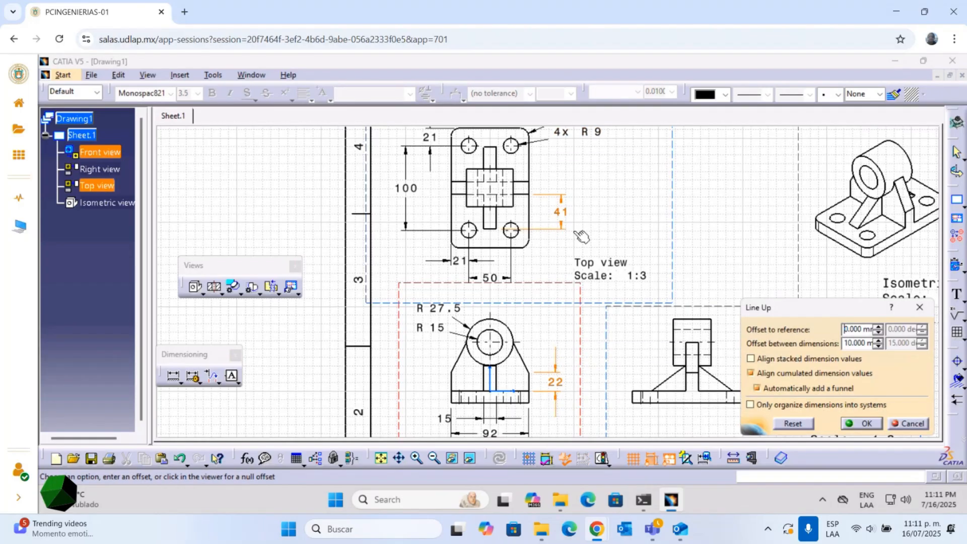
pyautogui.click(667, 272)
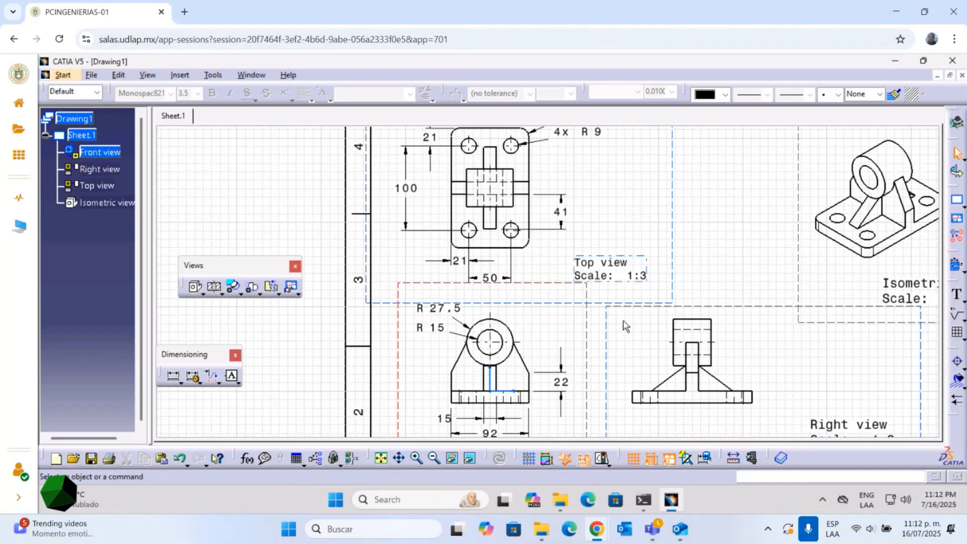
# Activate the right view and dimension the base's overall length below it
pyautogui.moveTo(579, 271)
pyautogui.mouseDown(button='middle')
pyautogui.moveTo(562, 207)
pyautogui.moveTo(536, 169)
pyautogui.mouseUp(button='middle')
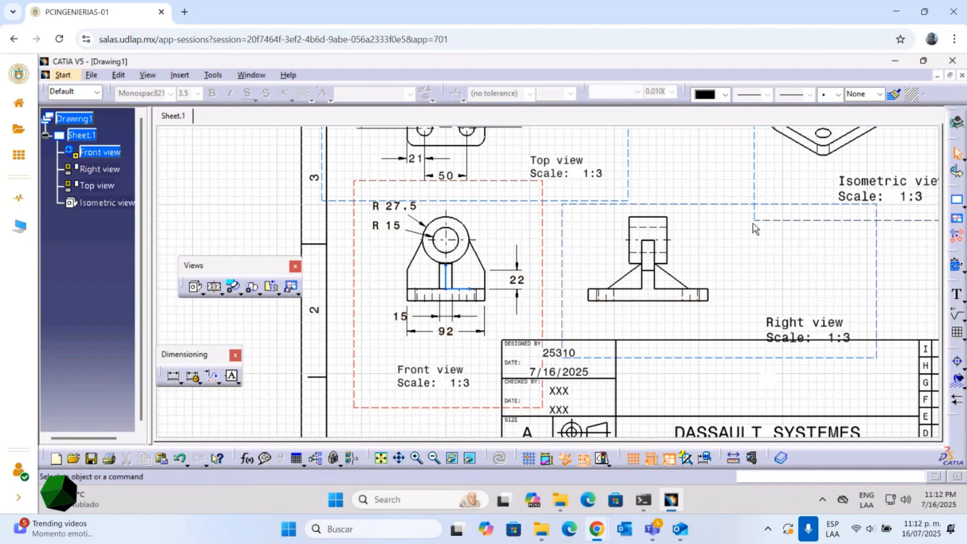
pyautogui.click(721, 205)
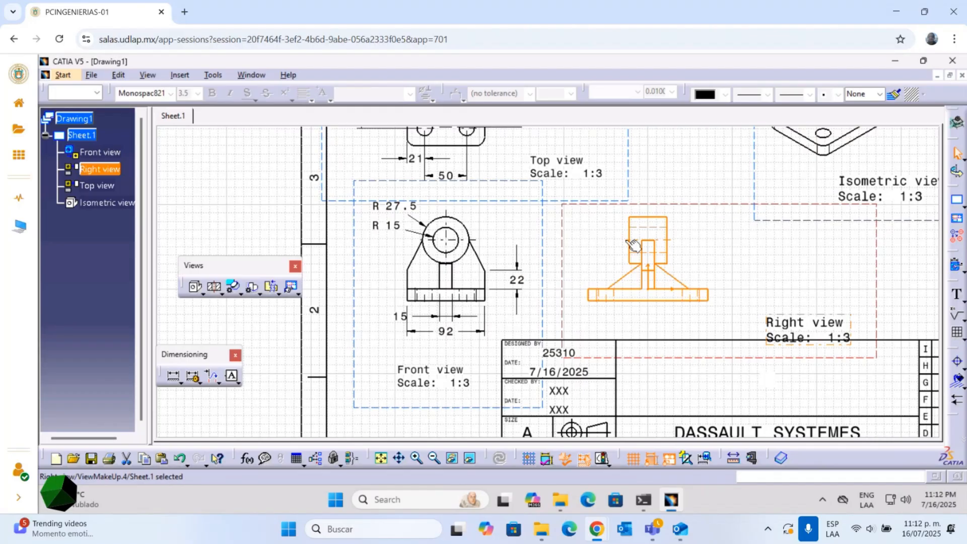
pyautogui.click(173, 376)
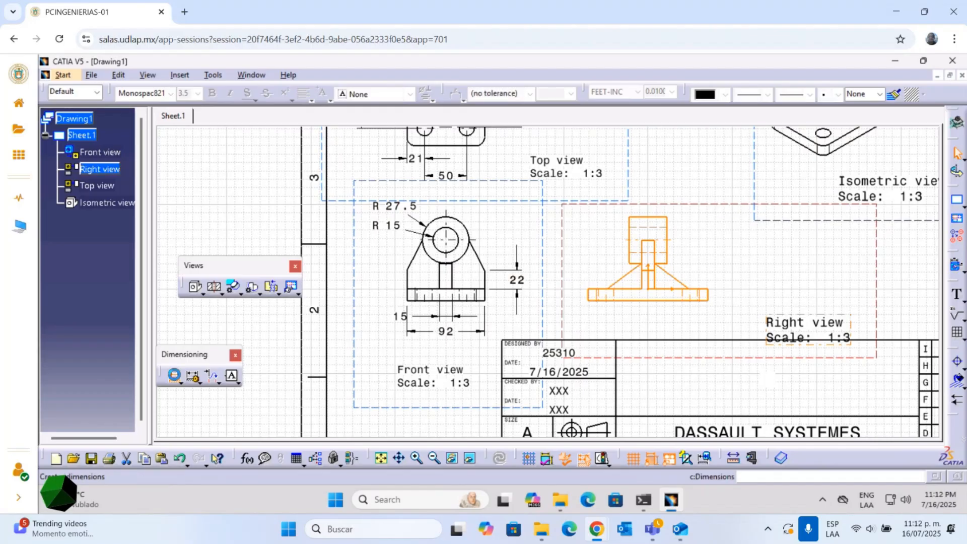
pyautogui.click(591, 295)
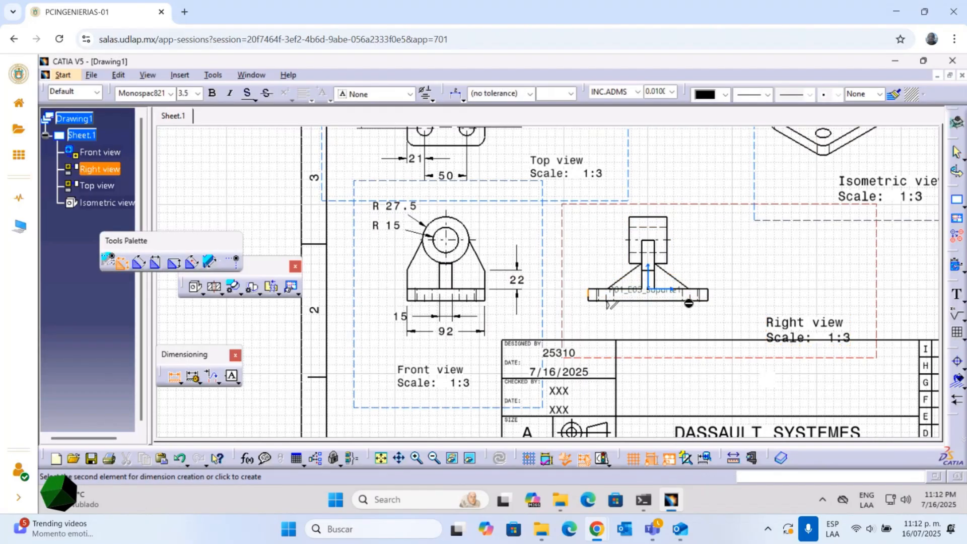
pyautogui.click(710, 296)
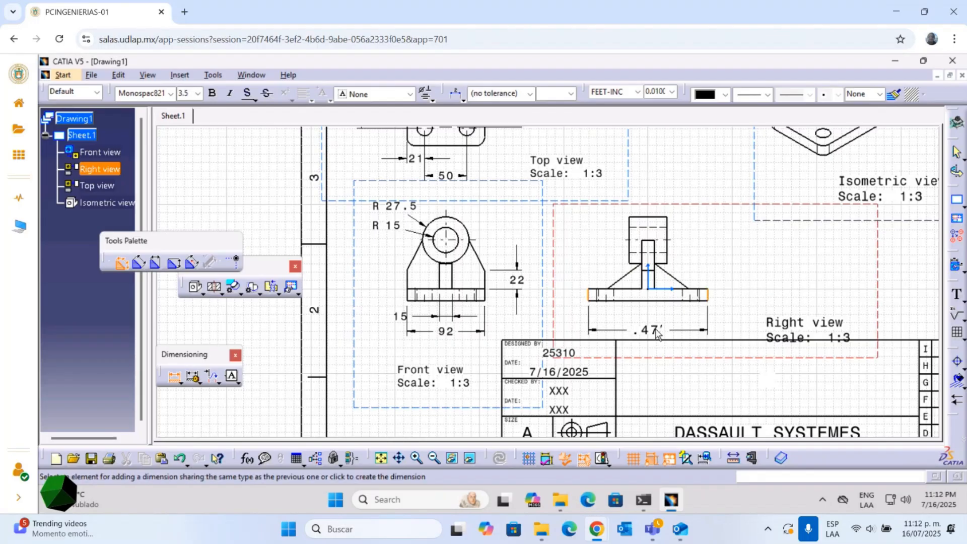
pyautogui.click(655, 333)
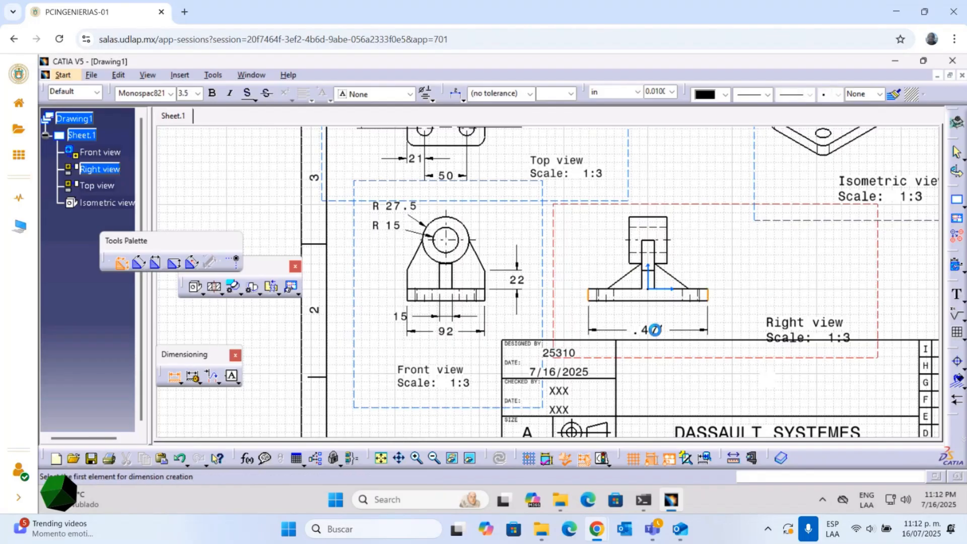
# Dimension the width of the right view's central rib, placed between the base and the overall length dimension
pyautogui.click(649, 285)
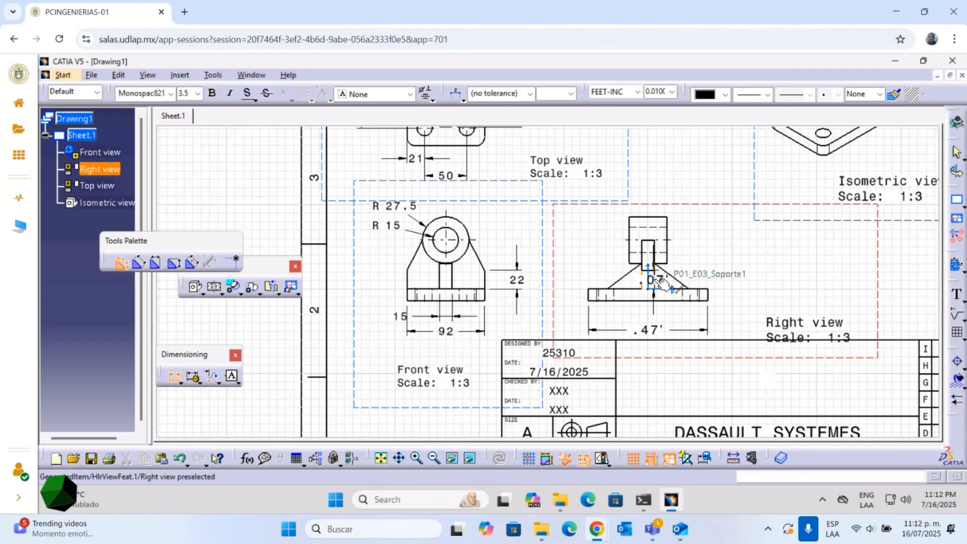
pyautogui.click(655, 288)
pyautogui.click(654, 317)
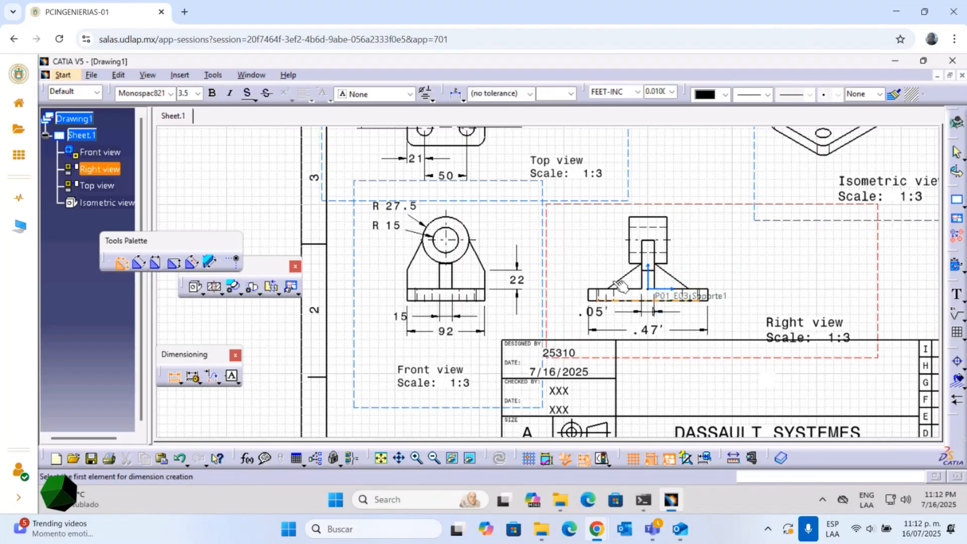
# Dimension the base's thickness in the right view, placed to the right of the part
pyautogui.moveTo(649, 312); pyautogui.dragTo(592, 264, button='middle')
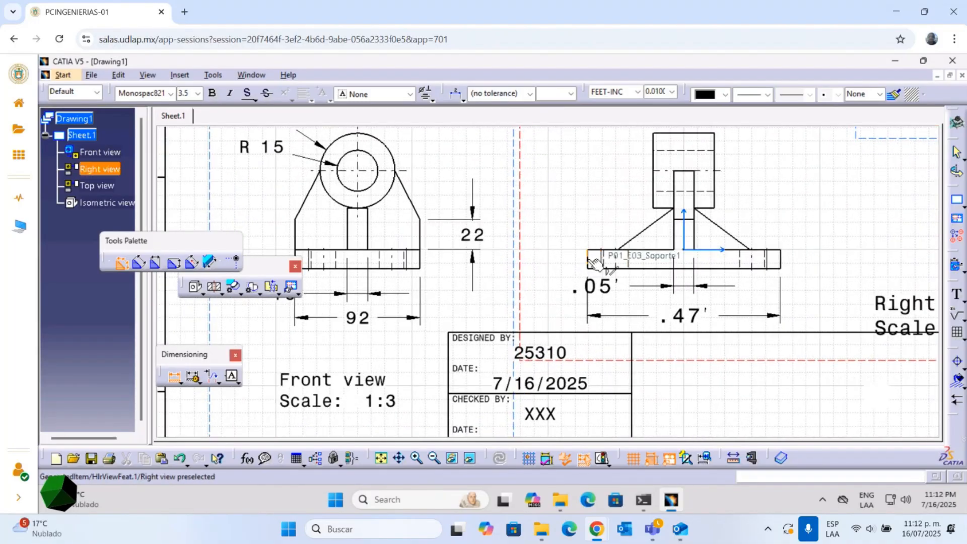
pyautogui.click(786, 262)
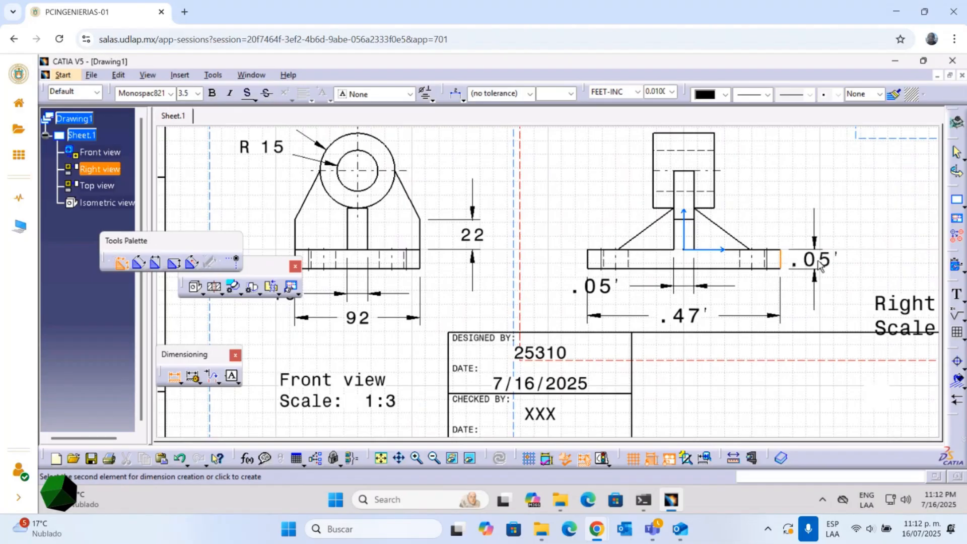
pyautogui.click(822, 263)
# Dimension the height from the base's top face to the cylinder's axis in the right view, in line with the base thickness dimension
pyautogui.moveTo(820, 218); pyautogui.dragTo(660, 262, button='middle')
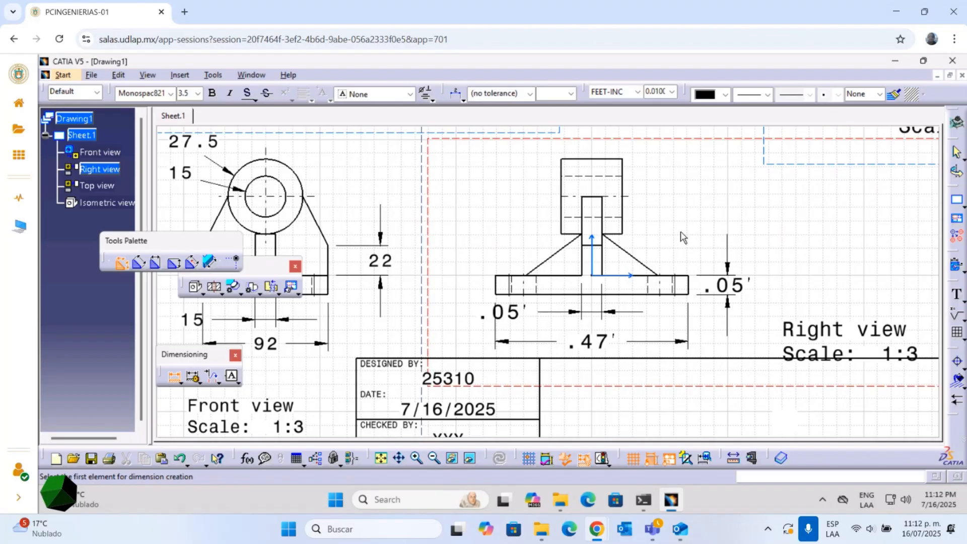
pyautogui.moveTo(364, 182); pyautogui.dragTo(599, 312, button='middle')
pyautogui.moveTo(612, 143); pyautogui.dragTo(596, 270, button='middle')
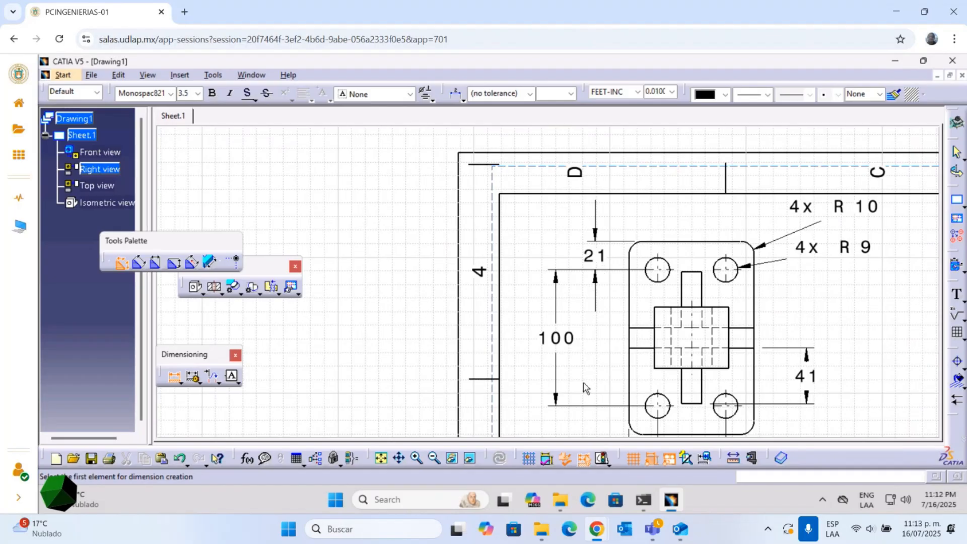
pyautogui.moveTo(786, 368)
pyautogui.mouseDown(button='middle')
pyautogui.moveTo(689, 233)
pyautogui.moveTo(693, 361)
pyautogui.moveTo(568, 201)
pyautogui.moveTo(521, 227)
pyautogui.moveTo(510, 220)
pyautogui.mouseUp(button='middle')
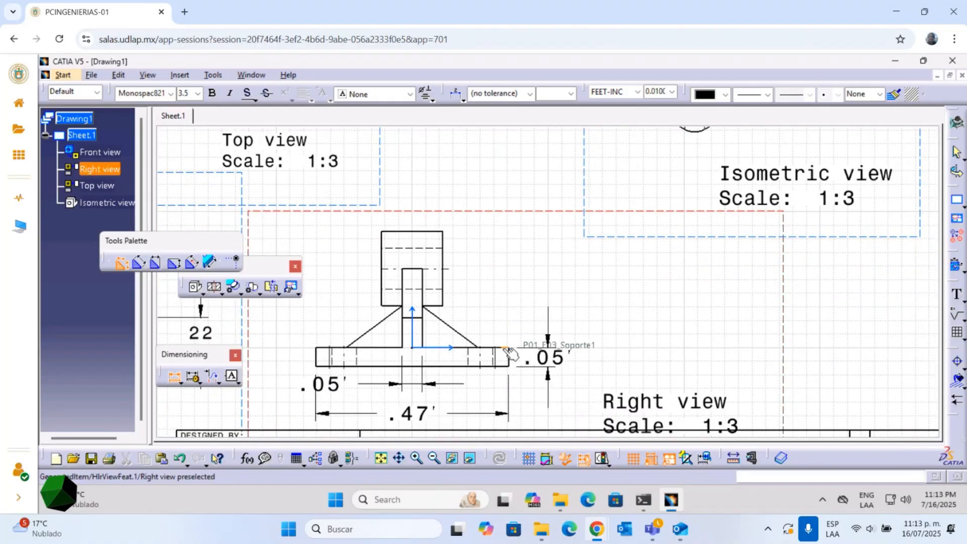
pyautogui.click(507, 349)
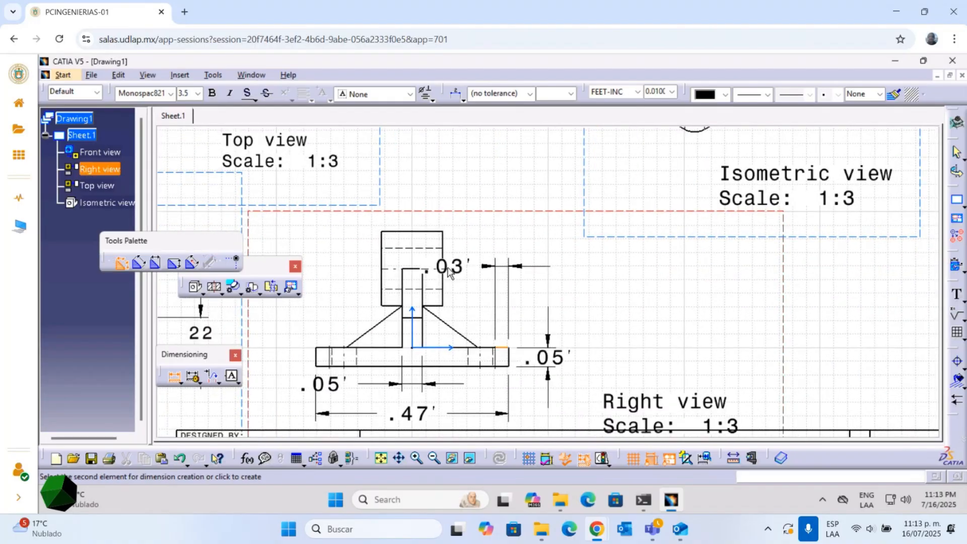
pyautogui.click(449, 271)
pyautogui.click(554, 312)
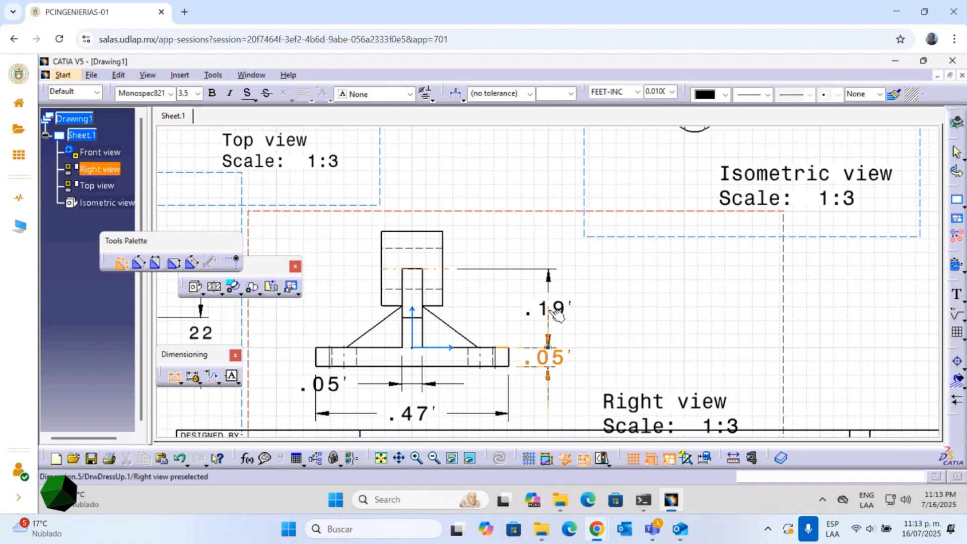
pyautogui.click(557, 314)
pyautogui.click(631, 332)
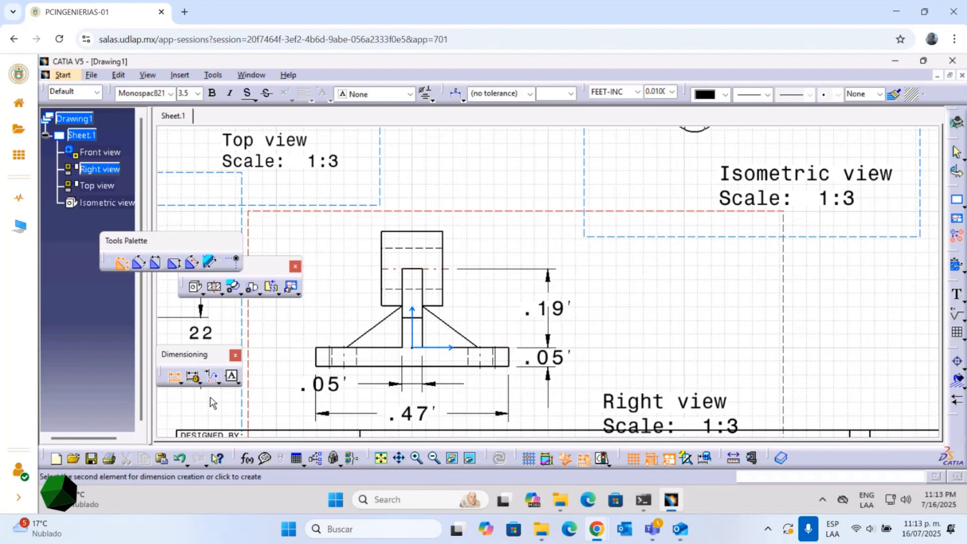
# Dimension the height from the base's bottom edge to the cylinder's axis, placed outside the other vertical dimensions of the right view
pyautogui.click(498, 371)
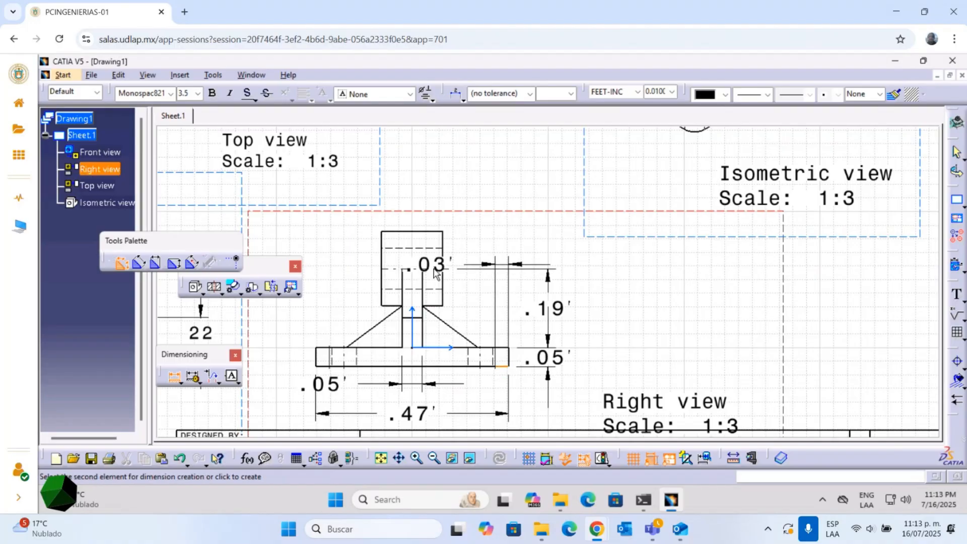
pyautogui.click(442, 272)
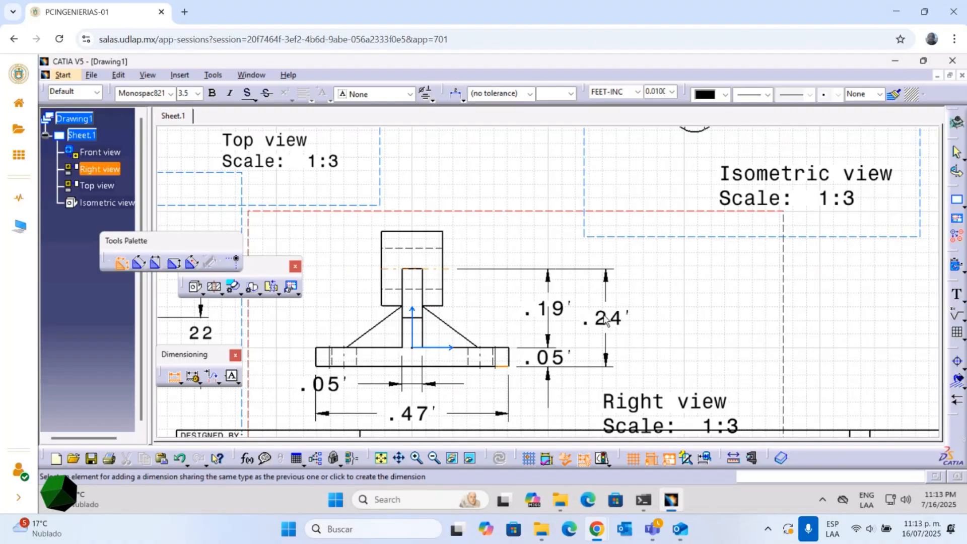
pyautogui.click(589, 324)
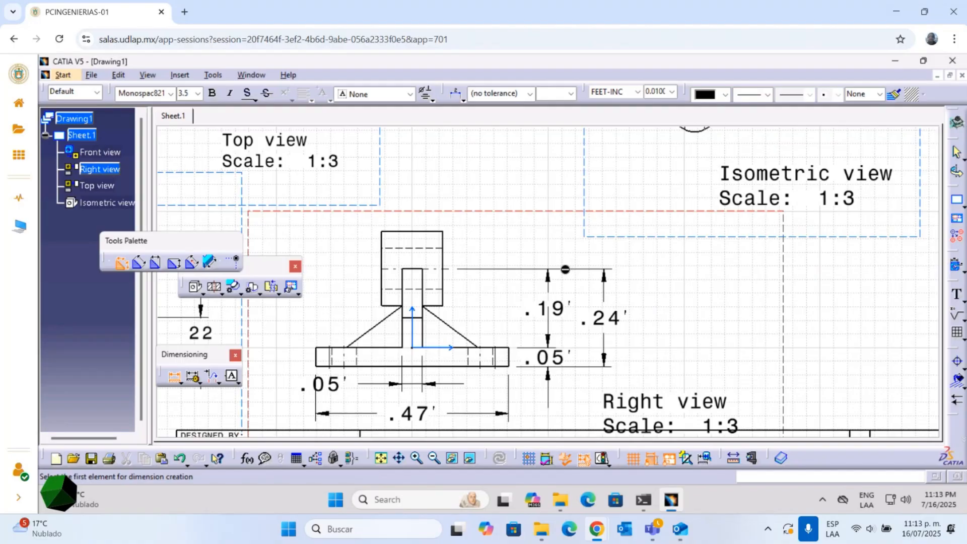
# Check the right view in the reference PDF, then delete the dimension from the base's top face to the cylinder's axis
pyautogui.hotkey('alt', 'Tab')
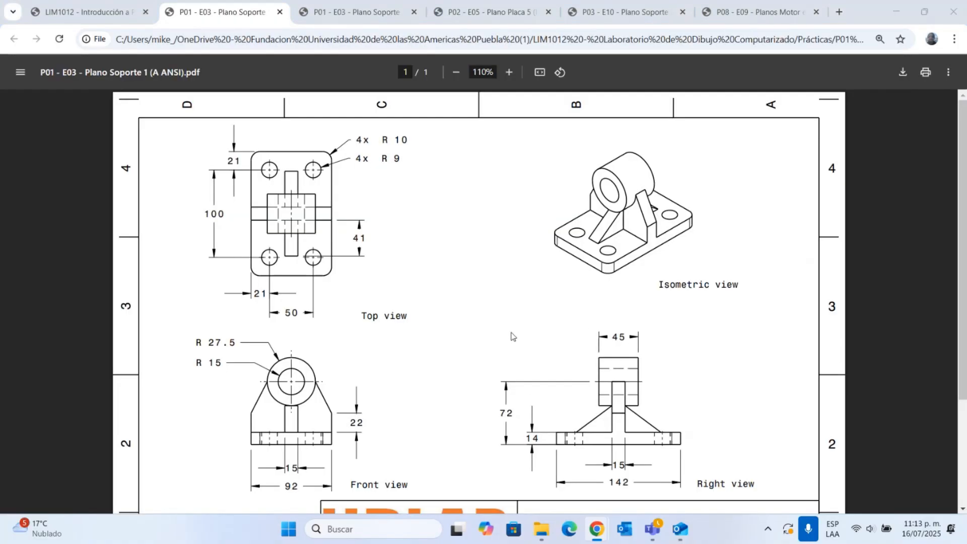
pyautogui.hotkey('alt', 'Tab')
pyautogui.click(560, 309)
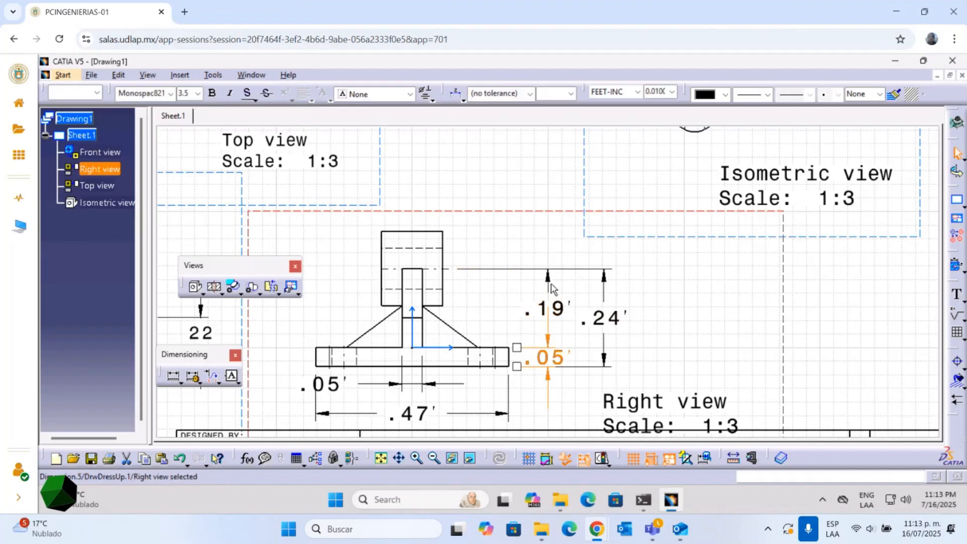
pyautogui.press('Delete')
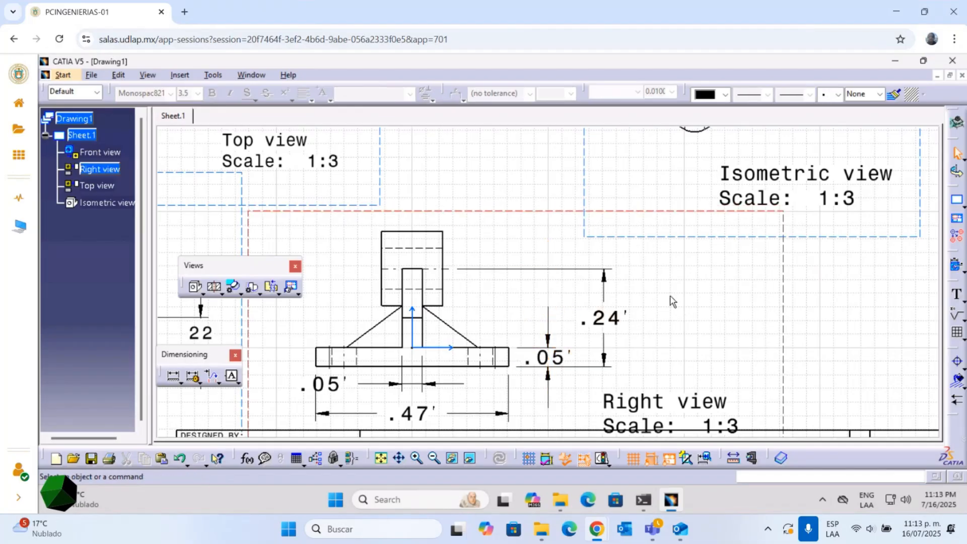
# Move the right view's base-to-axis height dimension slightly closer to the part
pyautogui.moveTo(648, 252); pyautogui.dragTo(629, 196, button='middle')
pyautogui.click(580, 263)
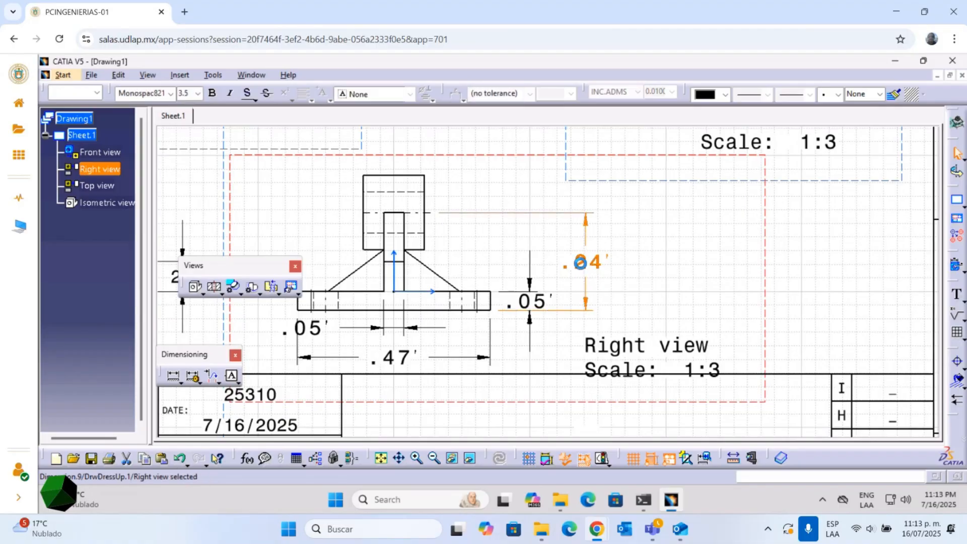
pyautogui.moveTo(580, 262); pyautogui.dragTo(574, 261)
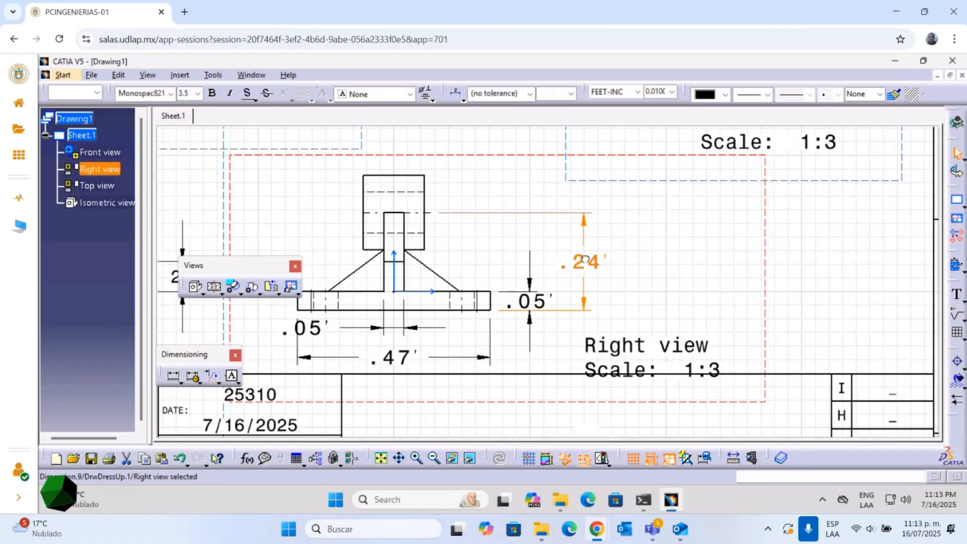
pyautogui.click(630, 250)
# Dimension the cylinder's width in the right view, placed above the part with the value centred between its extension lines
pyautogui.scroll(2, 449, 192)
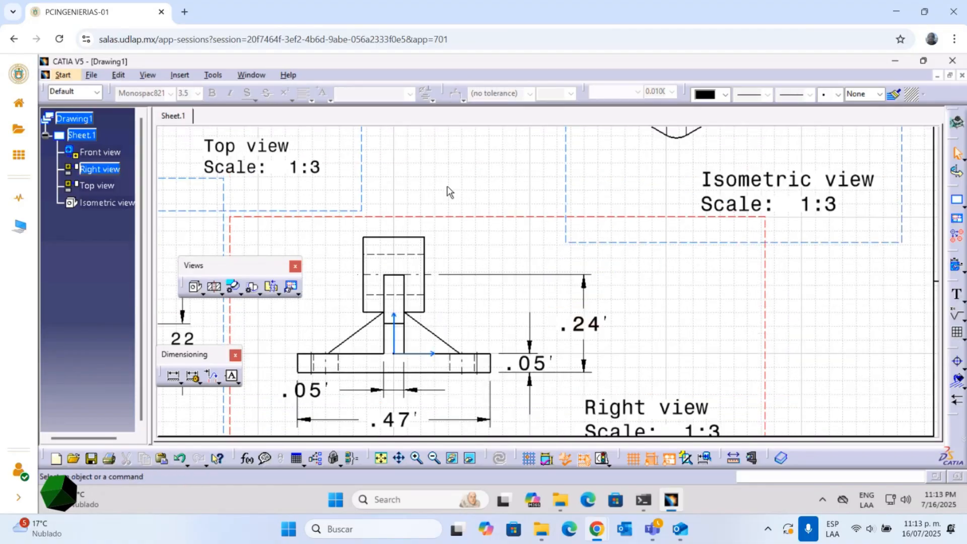
pyautogui.moveTo(409, 232); pyautogui.dragTo(432, 276, button='middle')
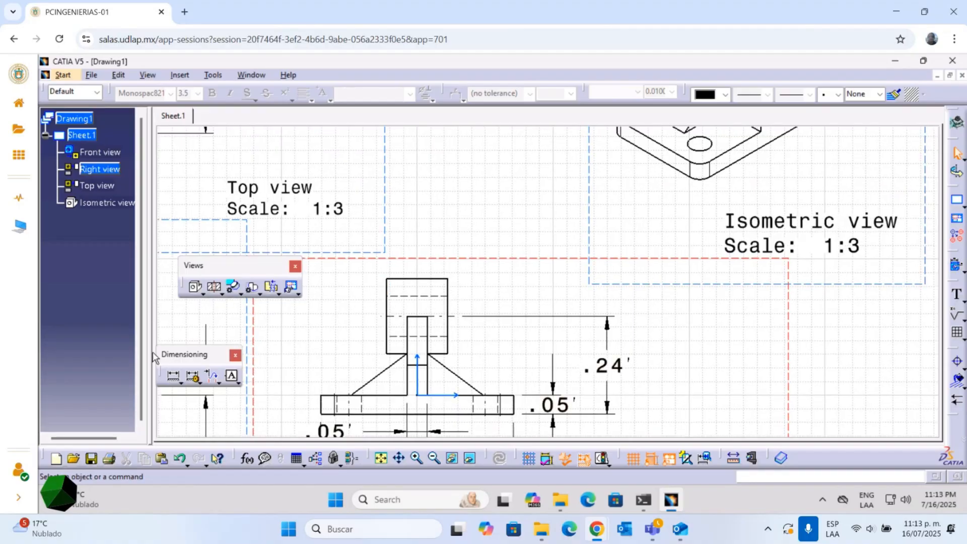
pyautogui.click(174, 377)
pyautogui.click(387, 292)
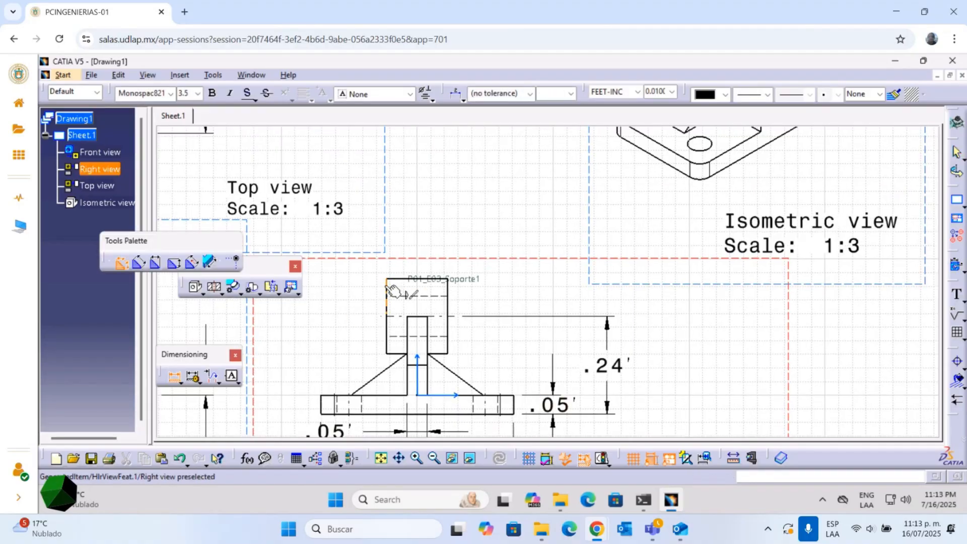
pyautogui.click(448, 295)
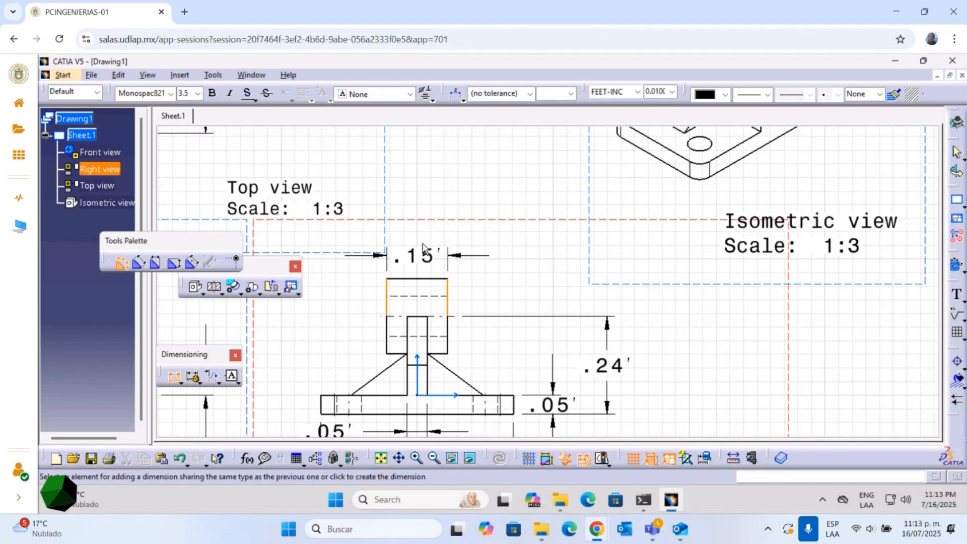
pyautogui.moveTo(436, 225); pyautogui.dragTo(486, 199, button='middle')
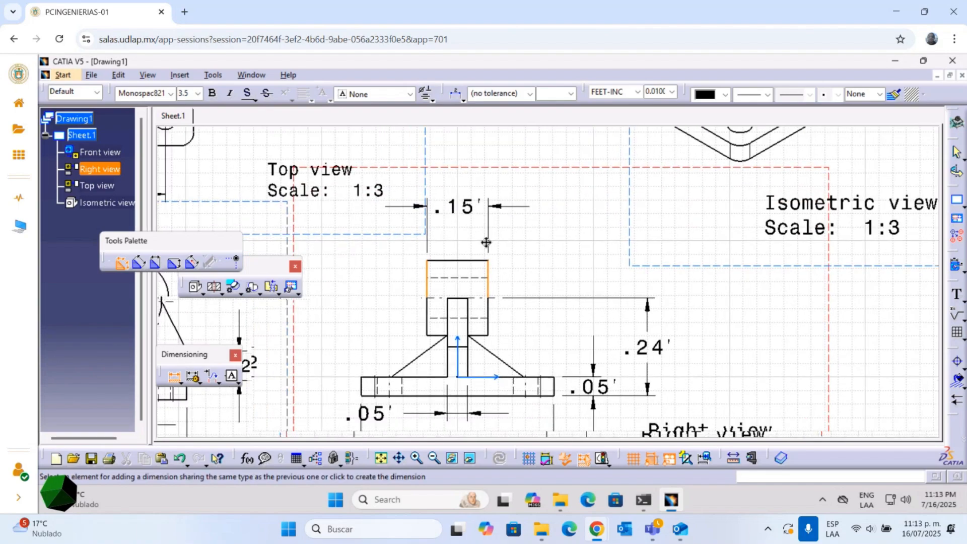
pyautogui.keyDown('ctrl'); pyautogui.moveTo(486, 242); pyautogui.dragTo(317, 259, button='middle'); pyautogui.keyUp('ctrl')
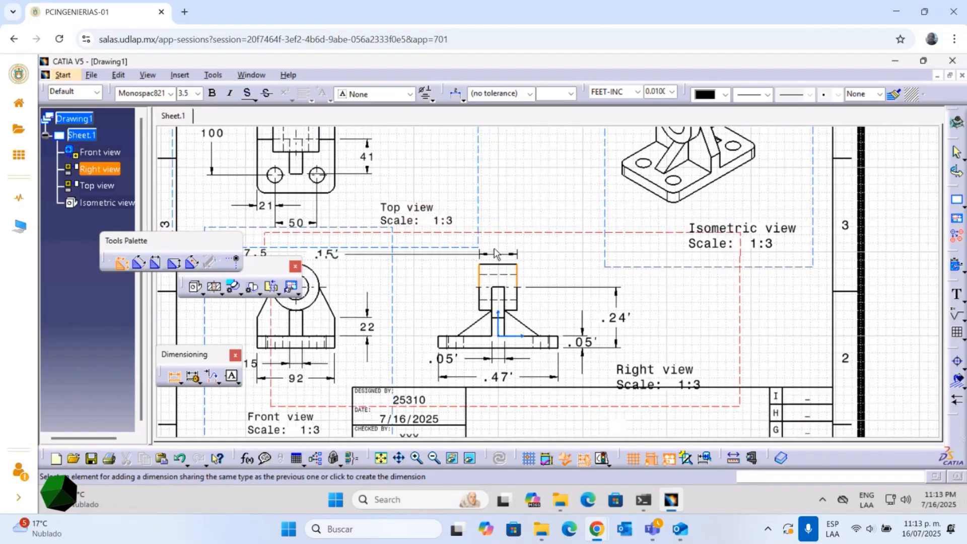
pyautogui.moveTo(498, 253); pyautogui.dragTo(575, 227, button='middle')
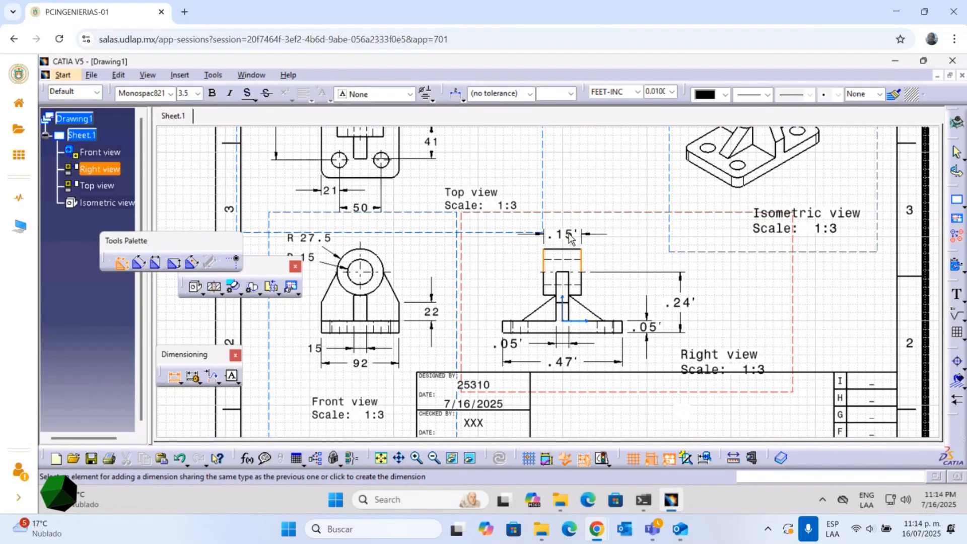
pyautogui.click(566, 232)
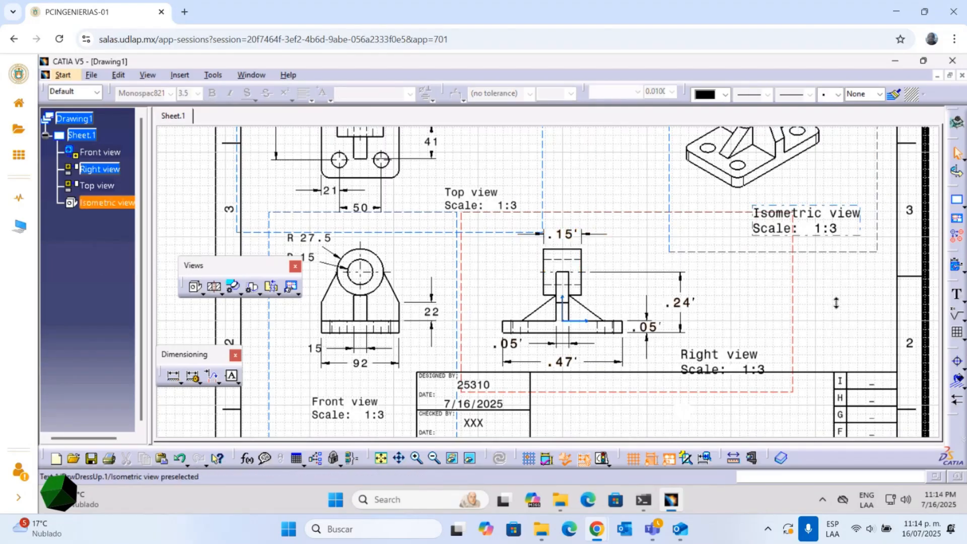
# Select all views with their dimensions and labels and set the text size to 3
pyautogui.moveTo(835, 302)
pyautogui.keyDown('ctrl'); pyautogui.mouseDown(button='middle')
pyautogui.moveTo(825, 325)
pyautogui.moveTo(437, 200)
pyautogui.mouseUp(button='middle'); pyautogui.keyUp('ctrl')
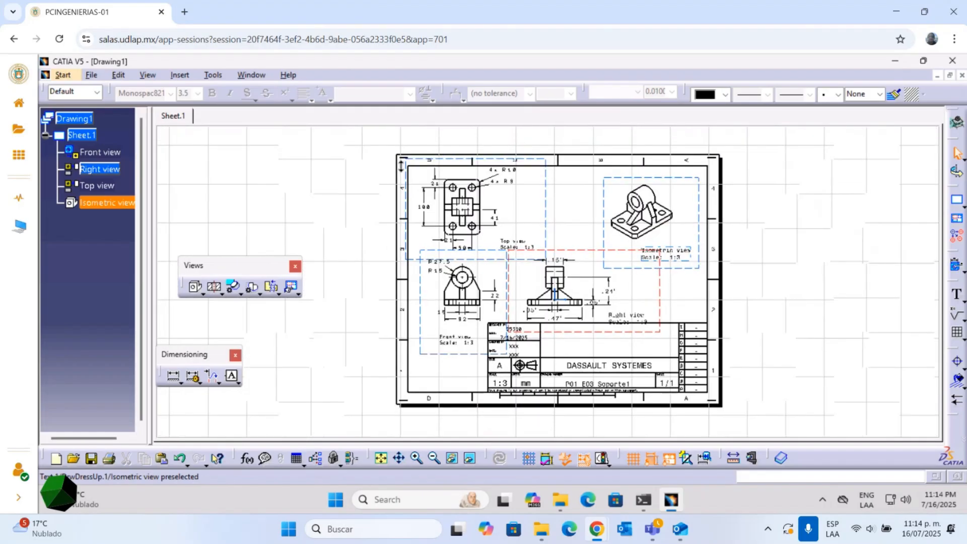
pyautogui.moveTo(372, 153); pyautogui.dragTo(770, 404)
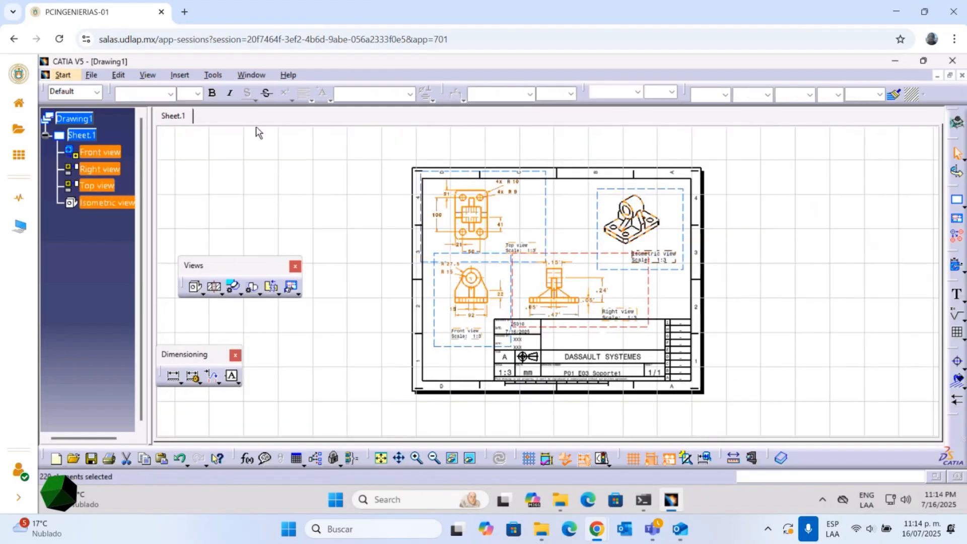
pyautogui.click(190, 93)
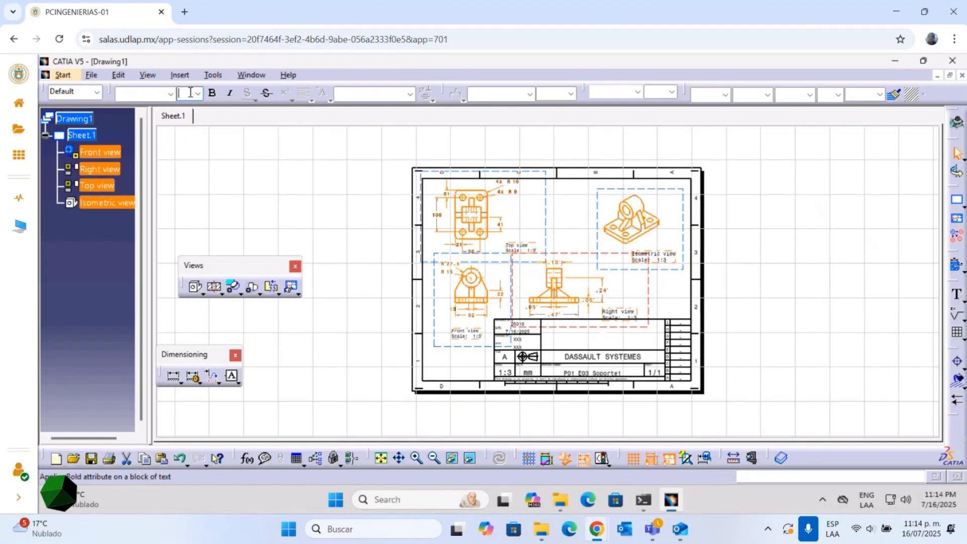
pyautogui.write('3')
pyautogui.press('Return')
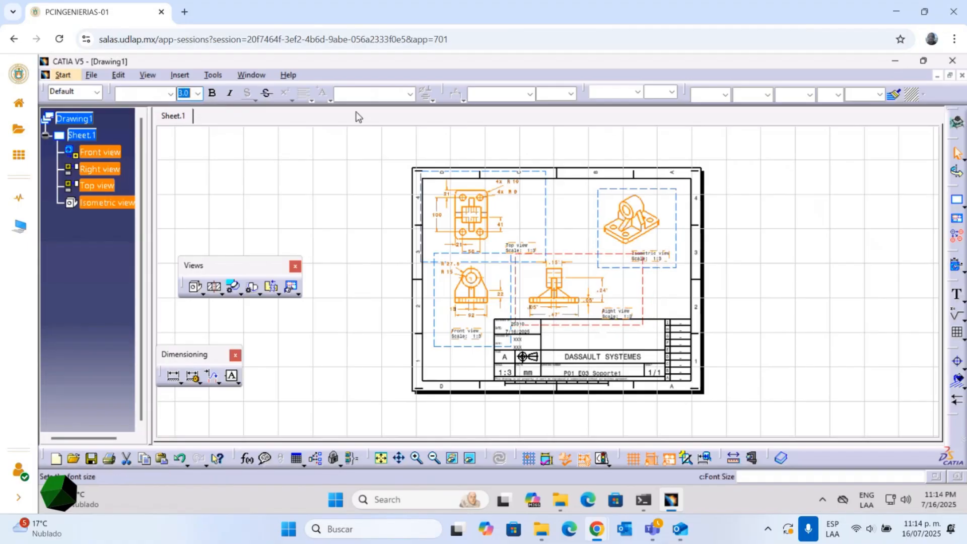
# Change the numerical display of all selected dimensions to mm and clear the selection
pyautogui.click(622, 92)
pyautogui.click(610, 246)
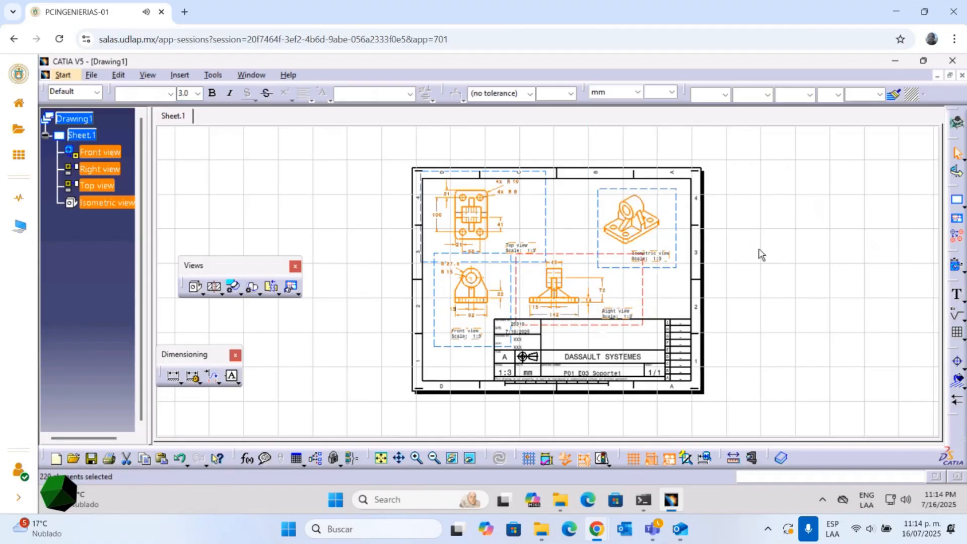
pyautogui.click(758, 248)
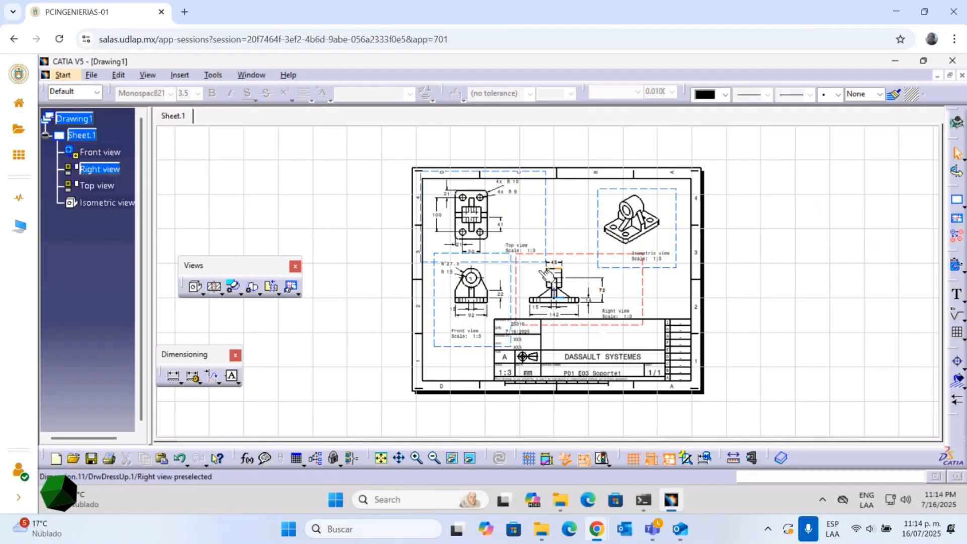
# Remove the scale line from the top view's label so it reads only "Top view"
pyautogui.moveTo(534, 226)
pyautogui.mouseDown(button='middle')
pyautogui.moveTo(535, 187)
pyautogui.moveTo(516, 187)
pyautogui.mouseUp(button='middle')
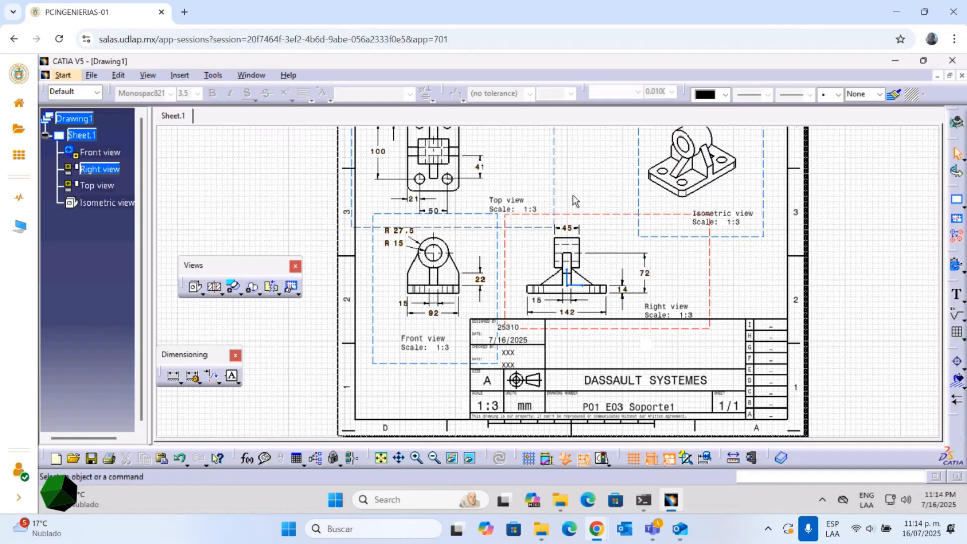
pyautogui.moveTo(581, 175); pyautogui.dragTo(587, 201, button='middle')
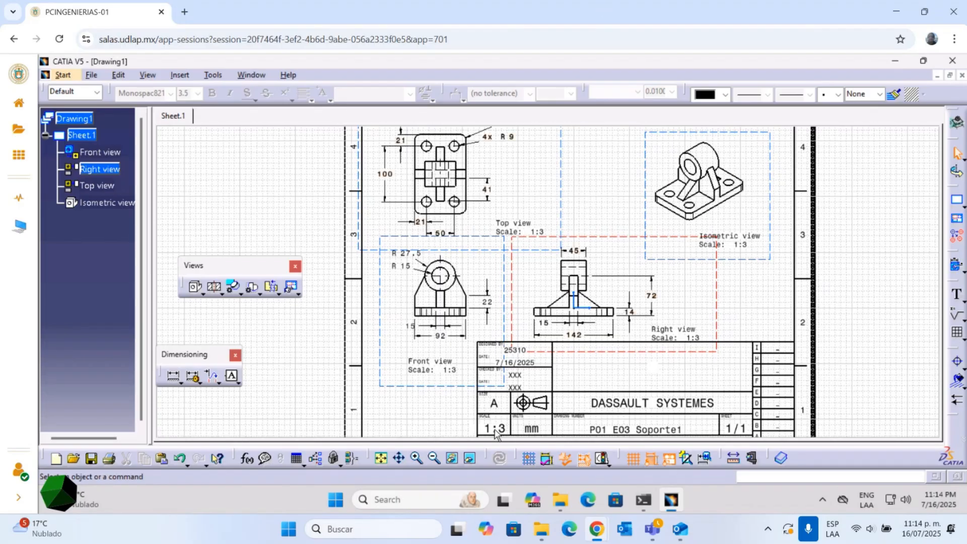
pyautogui.doubleClick(519, 228)
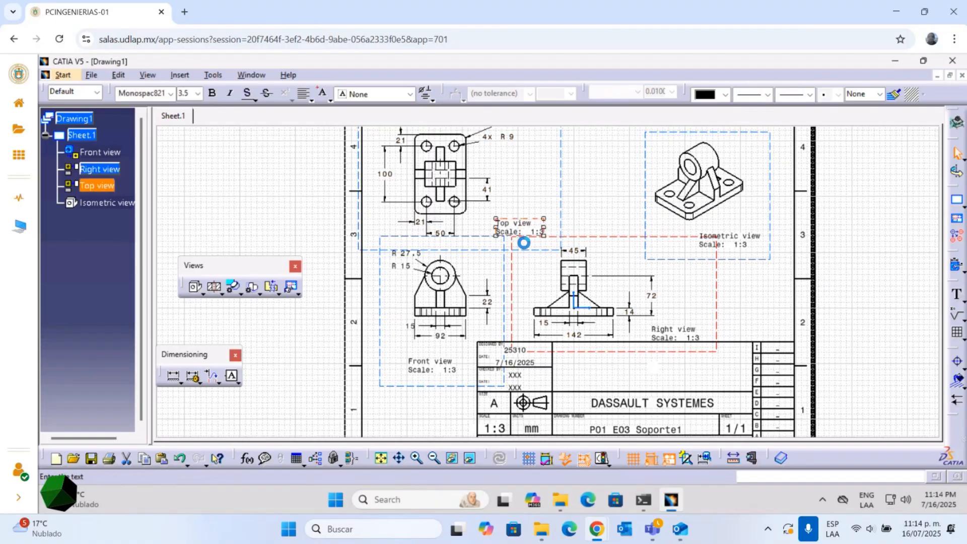
pyautogui.click(766, 384)
pyautogui.press('BackSpace')
pyautogui.press('BackSpace')
pyautogui.press('BackSpace')
pyautogui.press('BackSpace')
pyautogui.press('BackSpace')
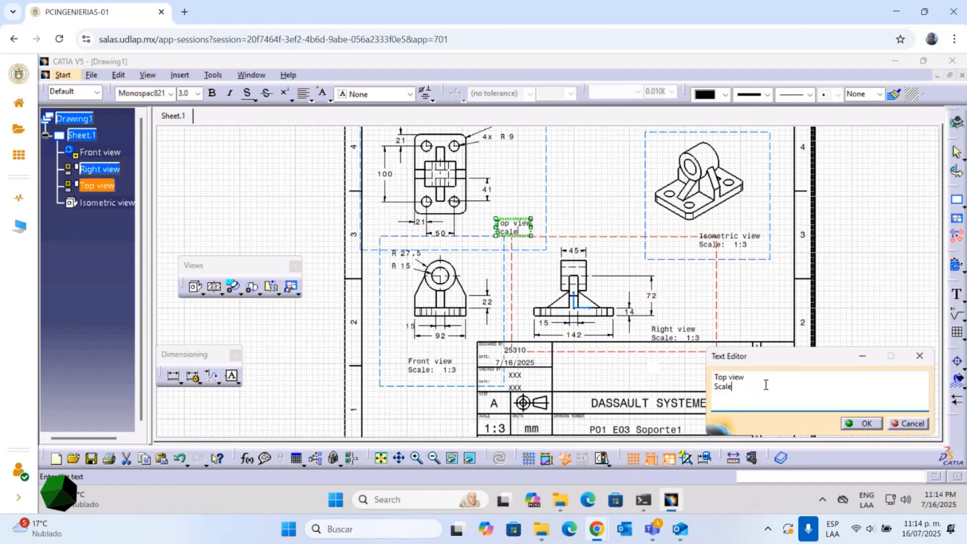
pyautogui.press('Return')
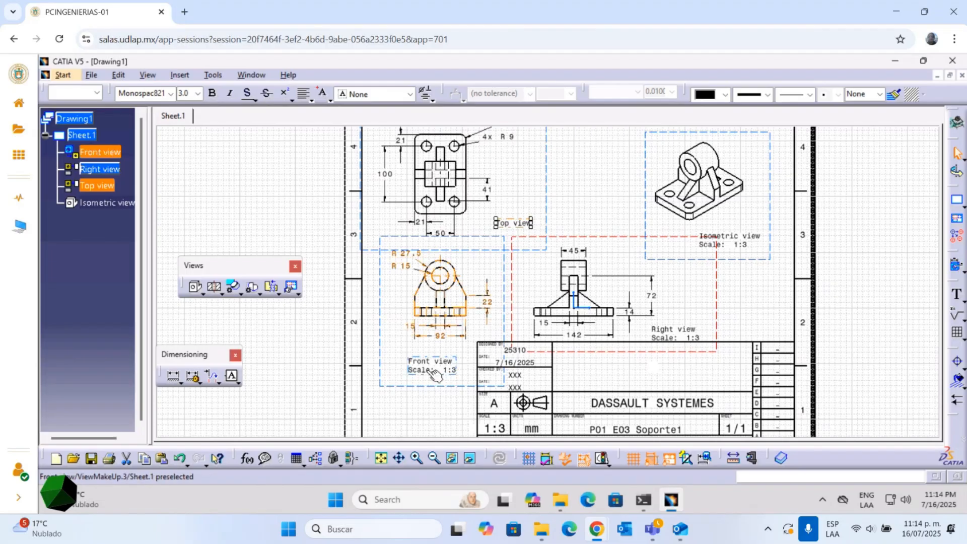
# Remove the scale line from the front view's label so it reads only "Front view"
pyautogui.doubleClick(427, 370)
pyautogui.click(759, 388)
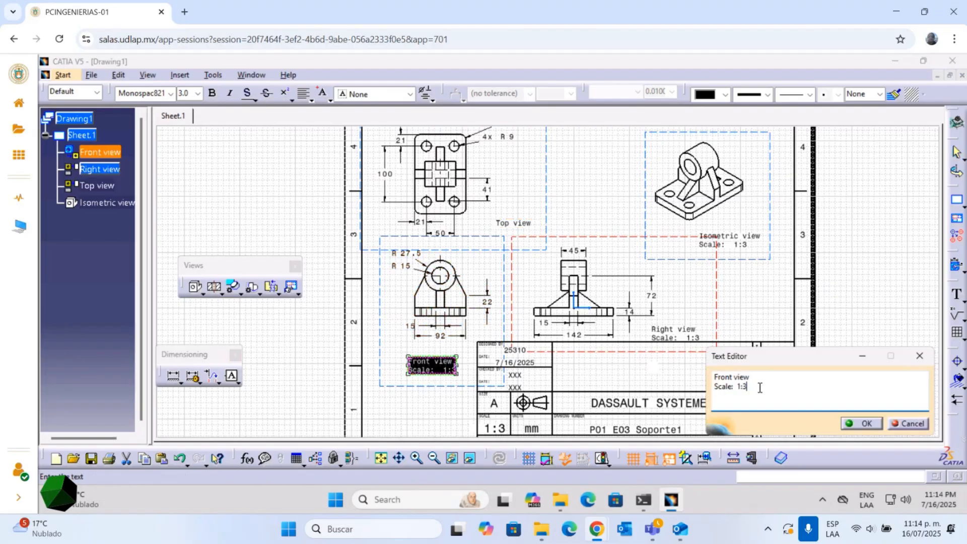
pyautogui.press('BackSpace')
pyautogui.press('BackSpace')
pyautogui.press('BackSpace')
pyautogui.press('BackSpace')
pyautogui.press('BackSpace')
pyautogui.press('BackSpace')
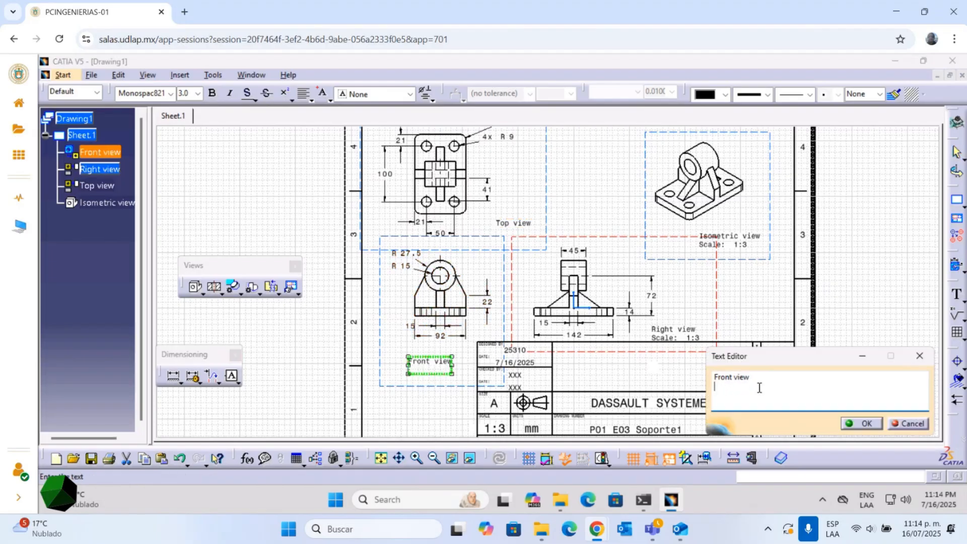
pyautogui.press('BackSpace')
pyautogui.press('Return')
# Remove the scale line from the right view's label so it reads only "Right view"
pyautogui.doubleClick(672, 338)
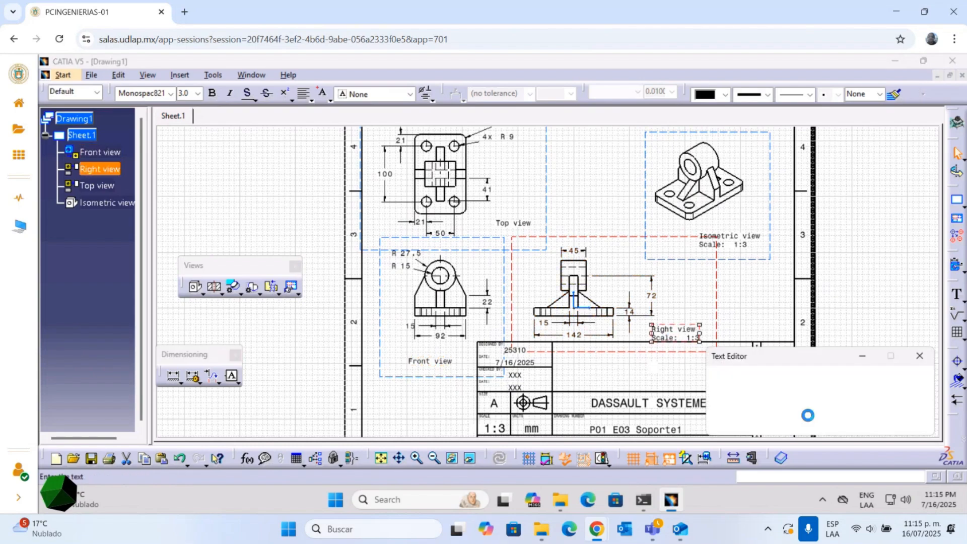
pyautogui.click(765, 391)
pyautogui.press('BackSpace')
pyautogui.press('BackSpace')
pyautogui.press('BackSpace')
pyautogui.press('BackSpace')
pyautogui.press('BackSpace')
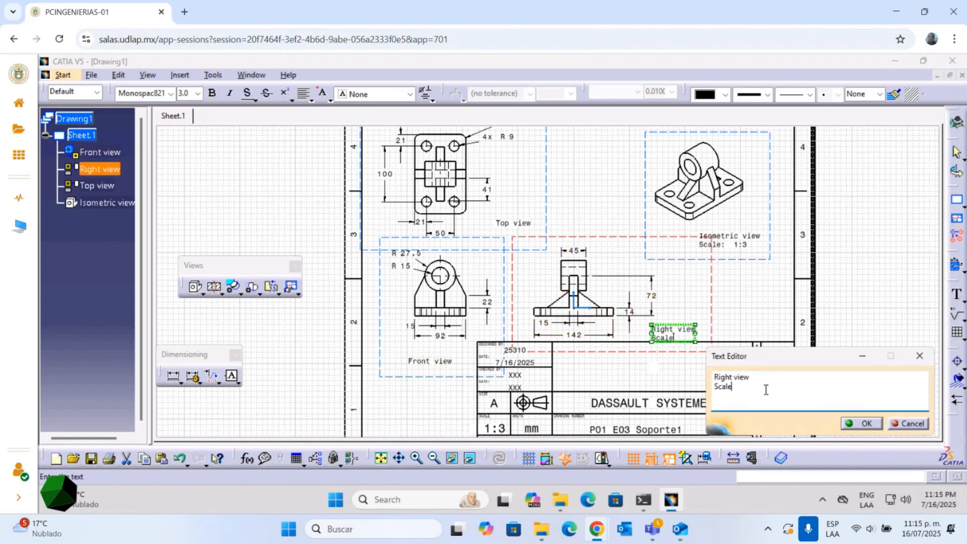
pyautogui.press('BackSpace')
pyautogui.press('Return')
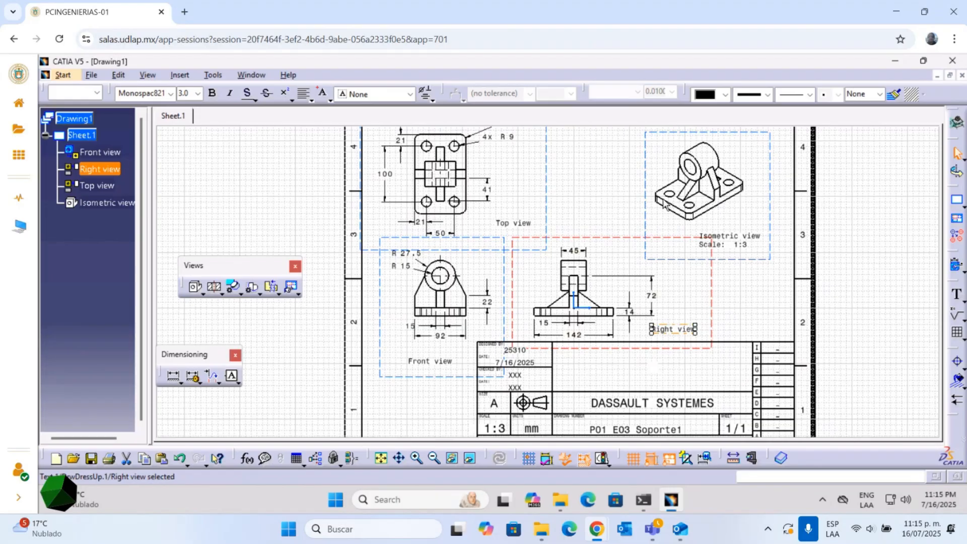
# Set the isometric view's scale to 1:2 in its view properties
pyautogui.moveTo(598, 216); pyautogui.dragTo(622, 171, button='middle')
pyautogui.rightClick(611, 169)
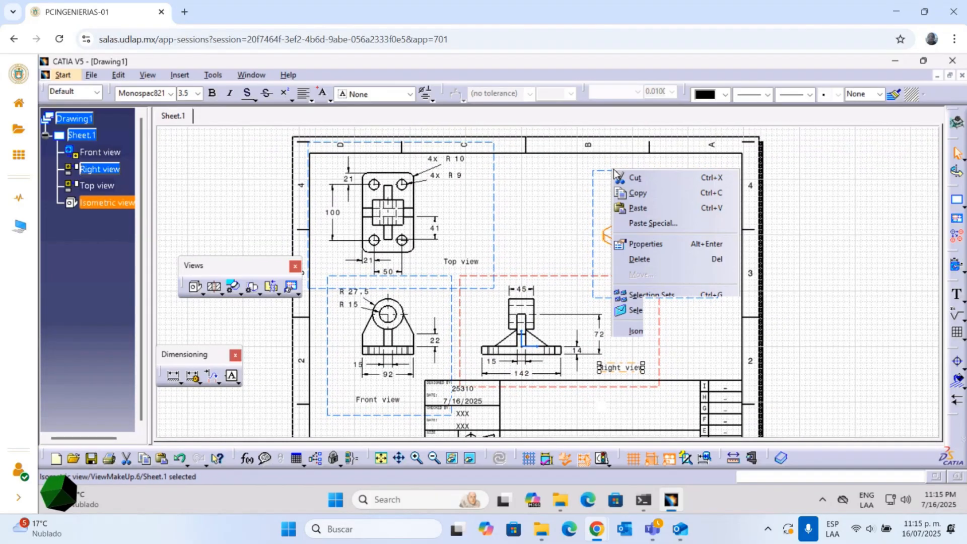
pyautogui.click(659, 245)
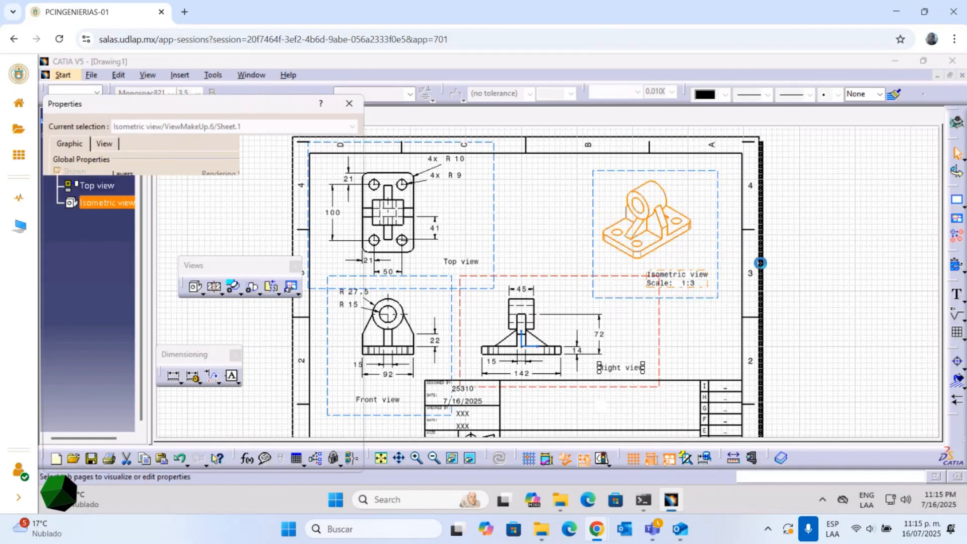
pyautogui.click(103, 143)
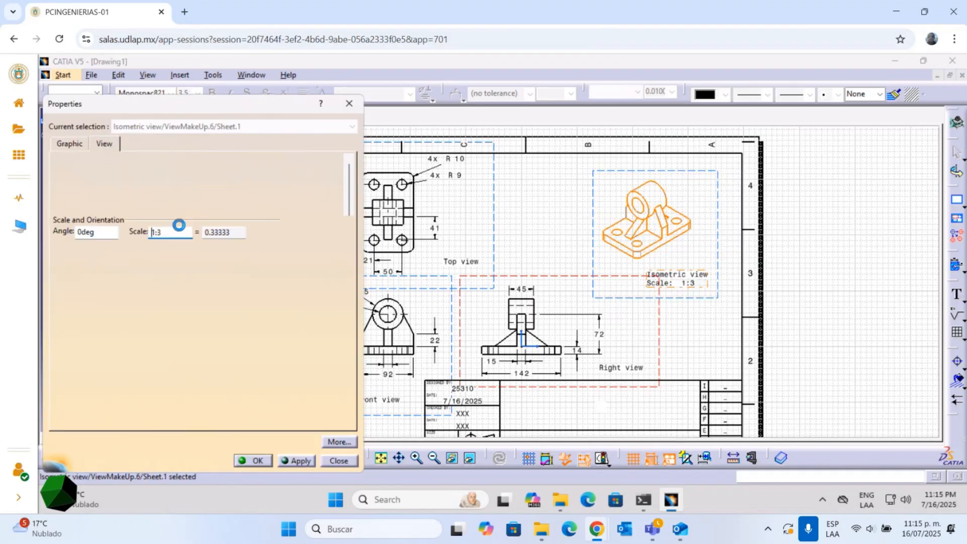
pyautogui.click(177, 232)
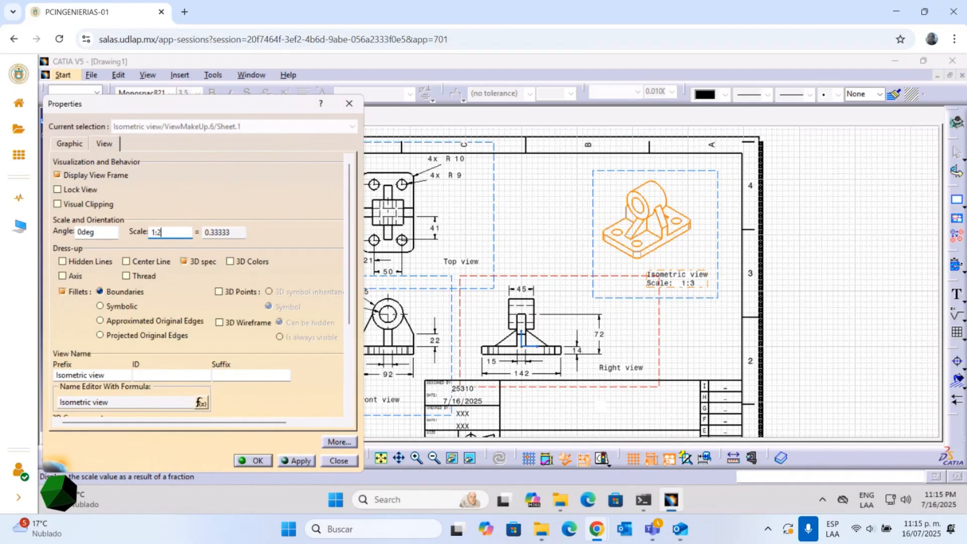
pyautogui.press('Return')
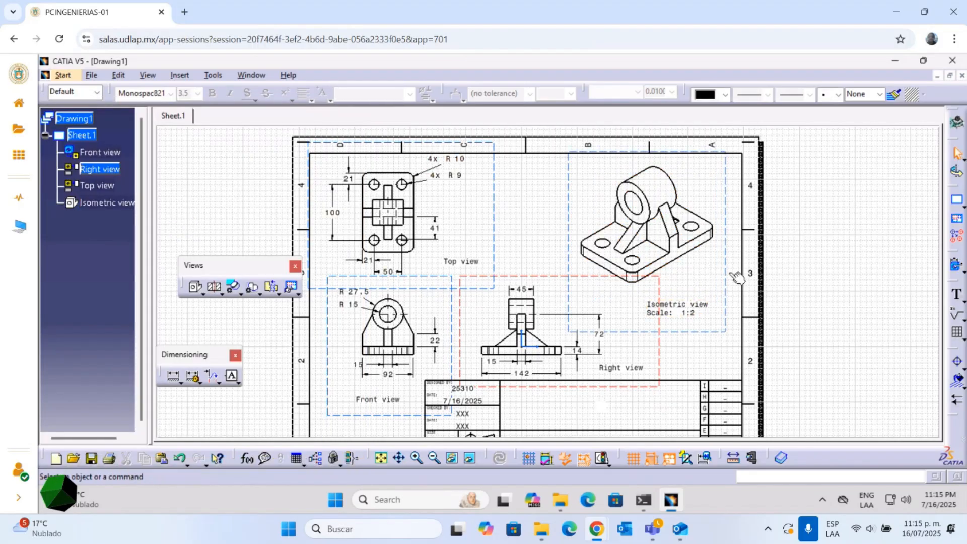
# Reposition the enlarged isometric view within the sheet border and place its label close beneath the part
pyautogui.click(690, 312)
pyautogui.moveTo(690, 311); pyautogui.dragTo(717, 289)
pyautogui.click(834, 261)
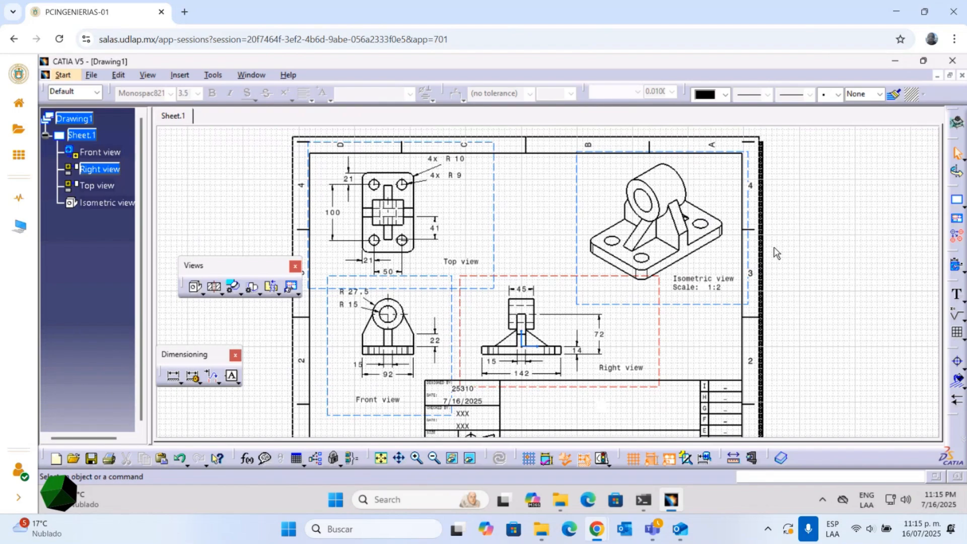
# Switch to the reference PDF "P01 - E03 - Plano Soporte 1", compare its layout with the drawing, and return to CATIA
pyautogui.hotkey('alt', 'Tab')
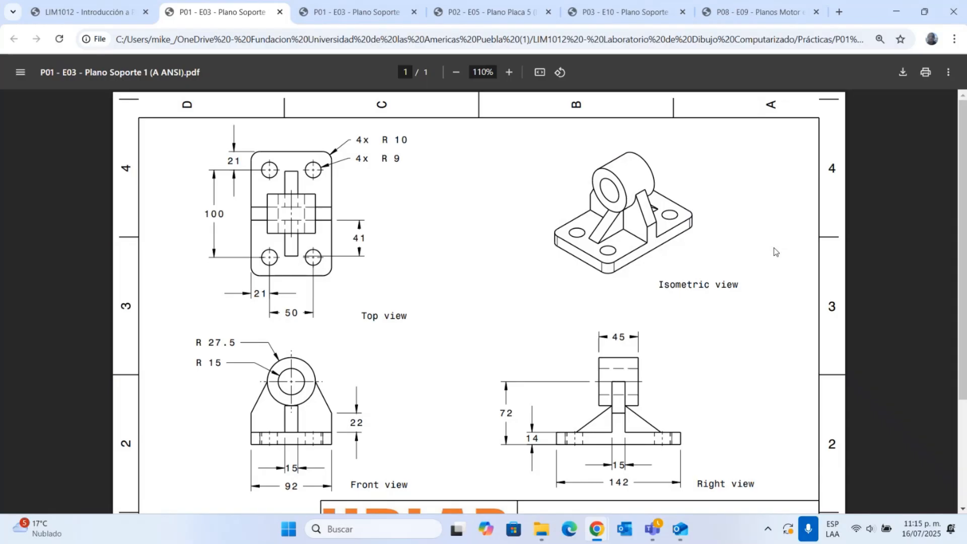
pyautogui.hotkey('alt', 'Tab')
pyautogui.hotkey('alt', 'Tab')
pyautogui.hotkey('alt', 'Tab')
pyautogui.hotkey('alt', 'Tab')
pyautogui.hotkey('alt', 'Tab')
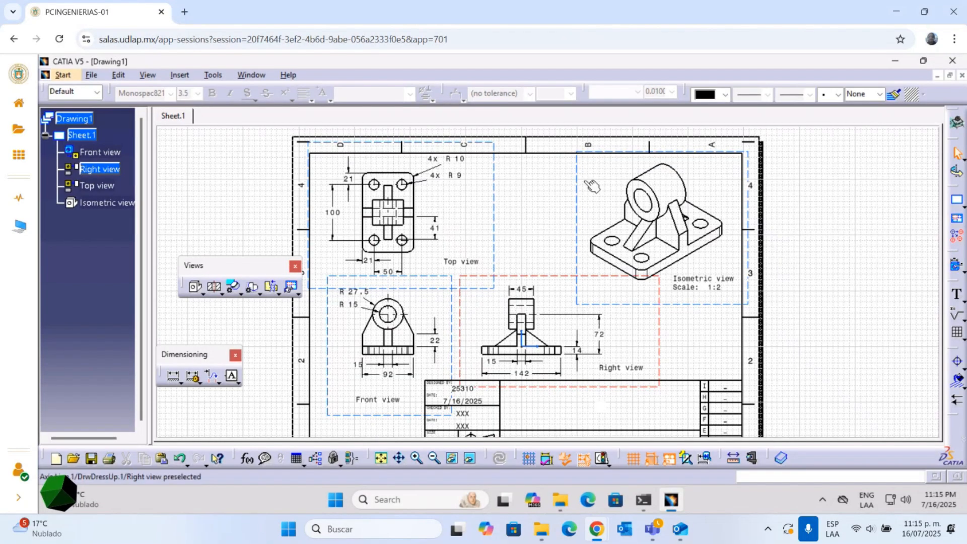
# Centre the value of the front view's 15 mm dimension between its extension lines
pyautogui.moveTo(592, 186); pyautogui.dragTo(416, 351, button='middle')
pyautogui.moveTo(405, 303)
pyautogui.mouseDown(button='middle')
pyautogui.moveTo(347, 286)
pyautogui.moveTo(353, 273)
pyautogui.moveTo(390, 265)
pyautogui.mouseUp(button='middle')
pyautogui.moveTo(538, 253); pyautogui.dragTo(704, 237, button='middle')
pyautogui.click(461, 255)
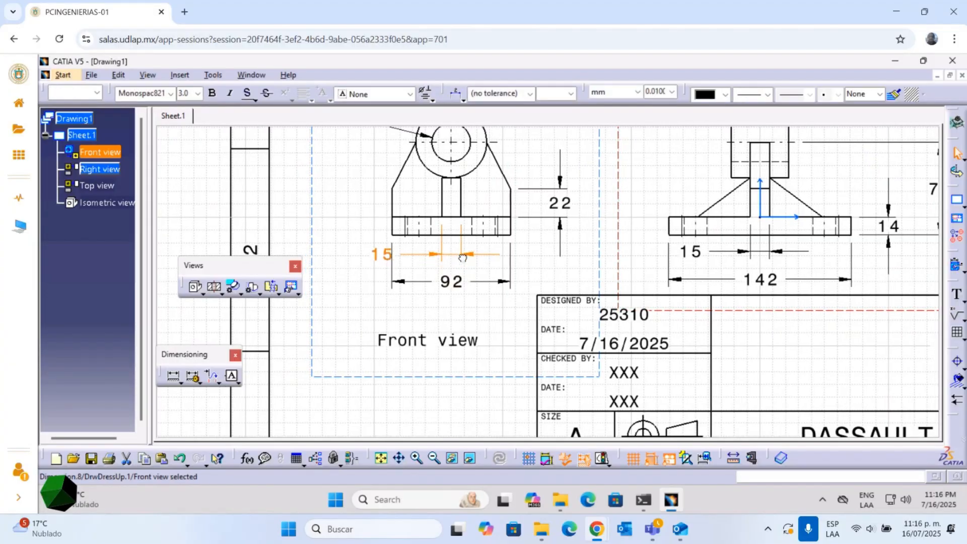
pyautogui.moveTo(462, 258); pyautogui.dragTo(482, 257)
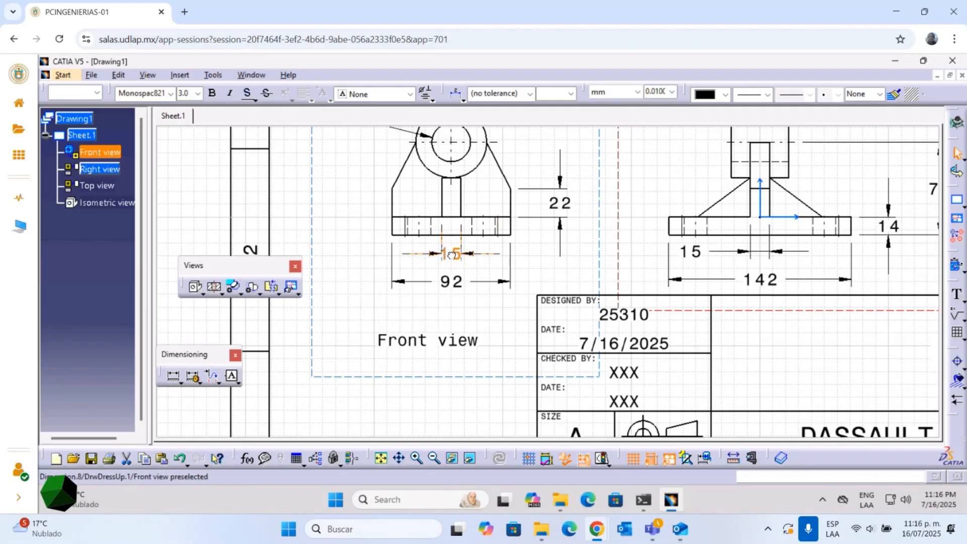
pyautogui.click(569, 266)
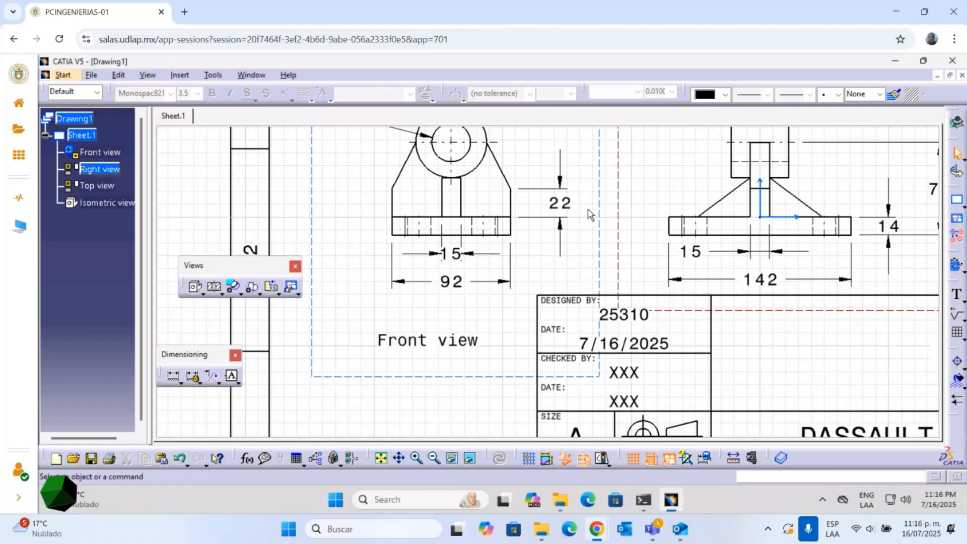
pyautogui.moveTo(592, 216)
pyautogui.keyDown('ctrl'); pyautogui.mouseDown(button='middle')
pyautogui.moveTo(612, 296)
pyautogui.moveTo(553, 297)
pyautogui.moveTo(512, 272)
pyautogui.mouseUp(button='middle'); pyautogui.keyUp('ctrl')
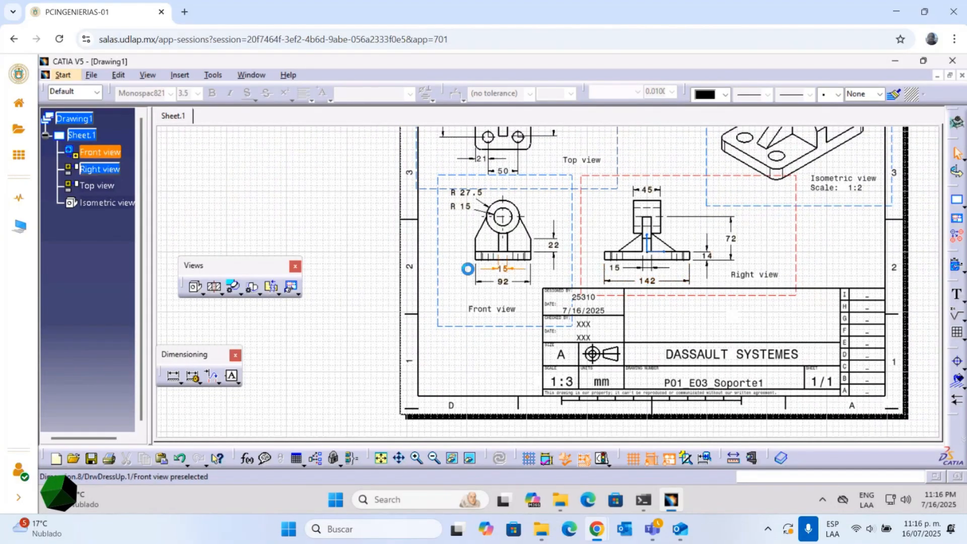
# Set the value position of the front view's 15 mm dimension to Inside and place the value centred between its extension lines
pyautogui.click(466, 269)
pyautogui.rightClick(456, 271)
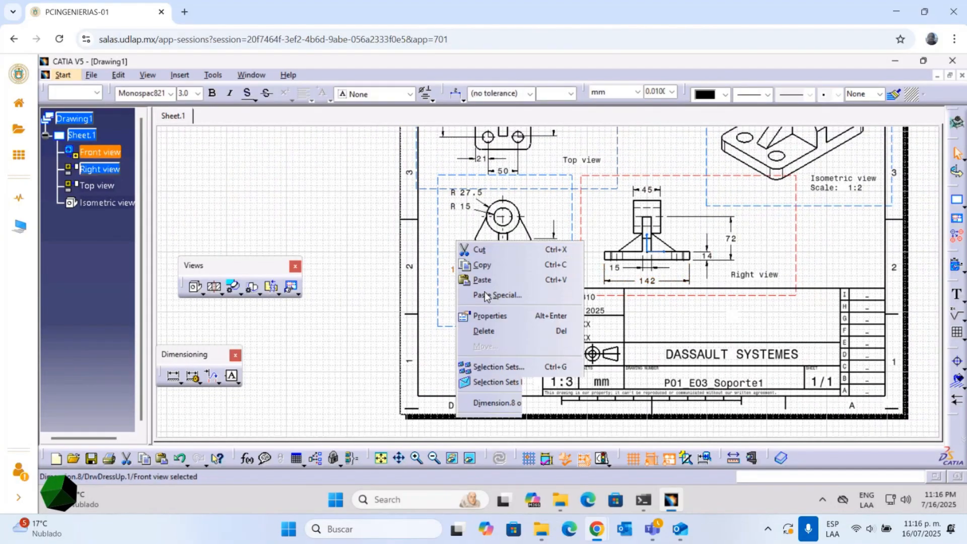
pyautogui.click(498, 316)
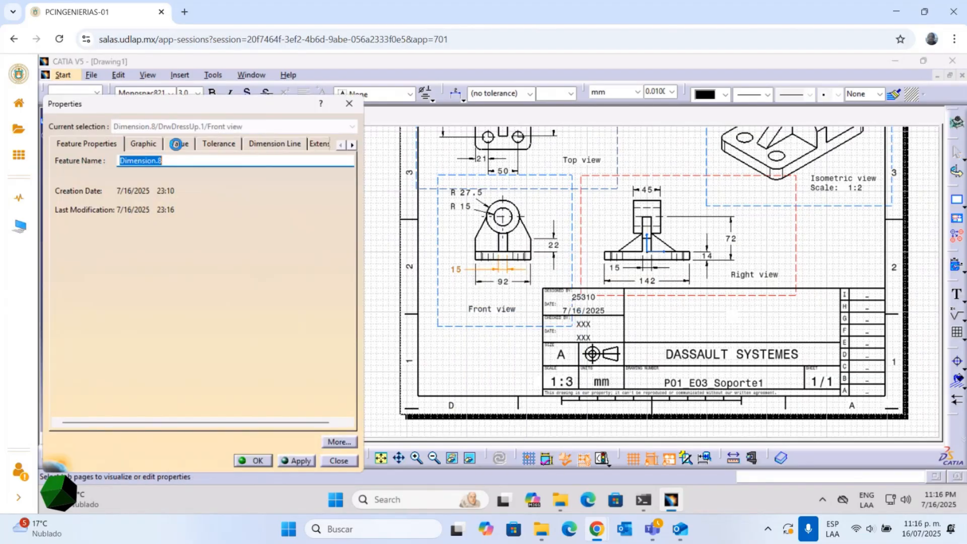
pyautogui.click(176, 144)
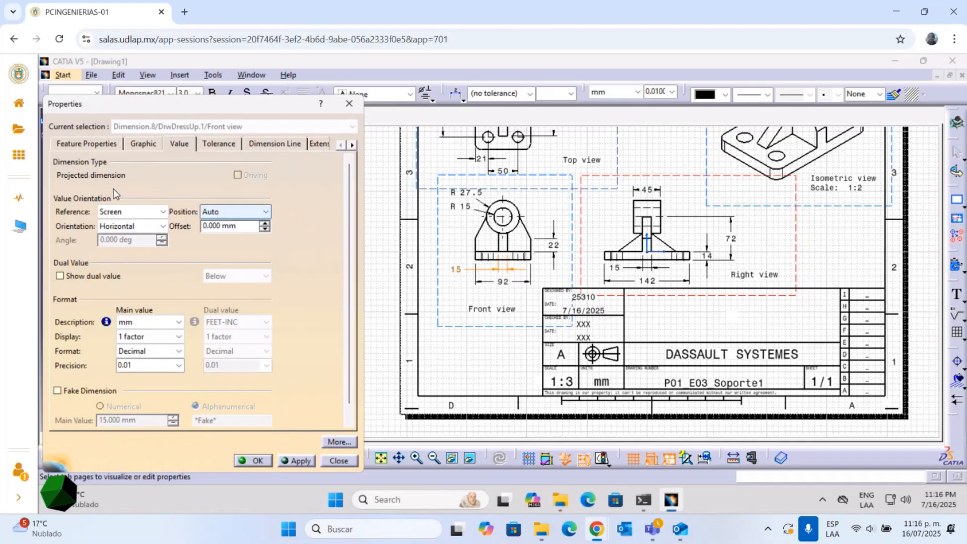
pyautogui.click(228, 213)
pyautogui.click(225, 235)
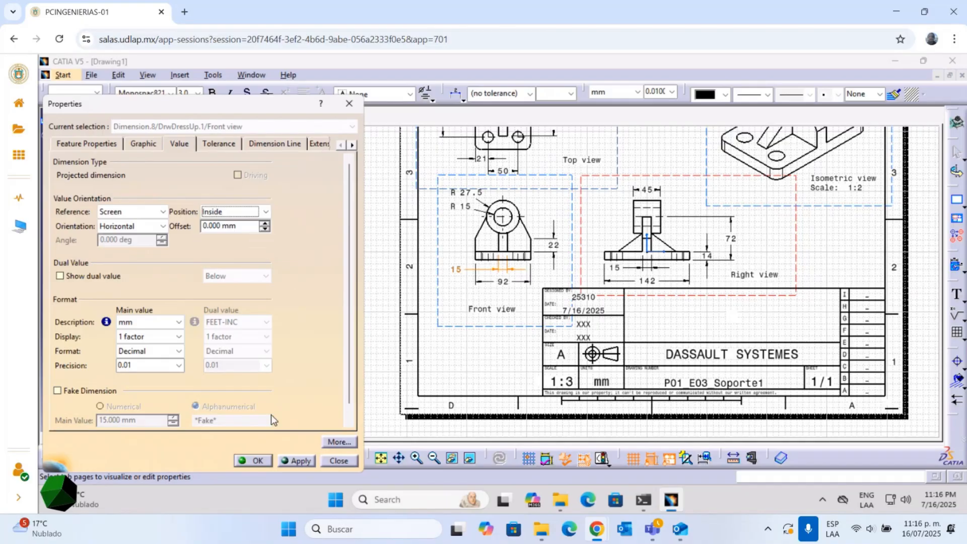
pyautogui.click(257, 461)
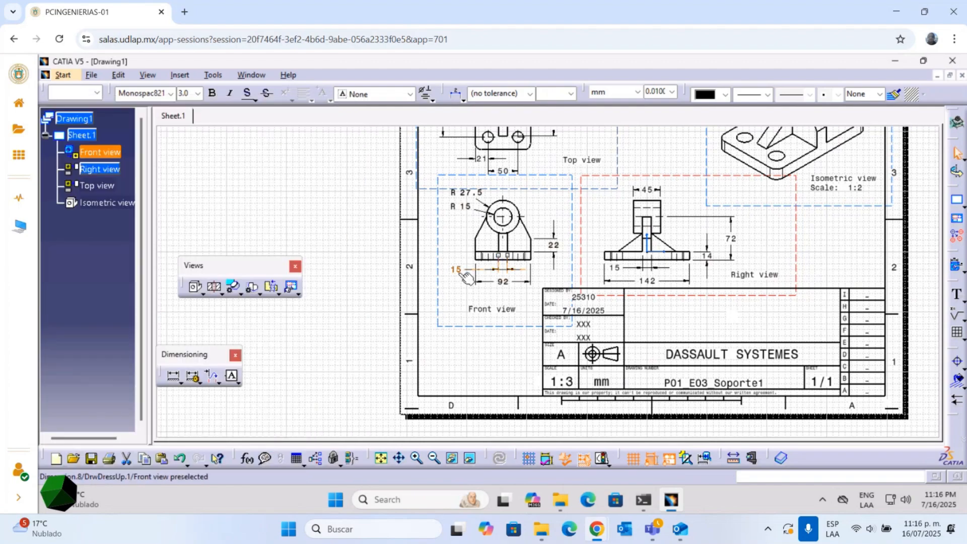
pyautogui.moveTo(457, 271); pyautogui.dragTo(498, 273)
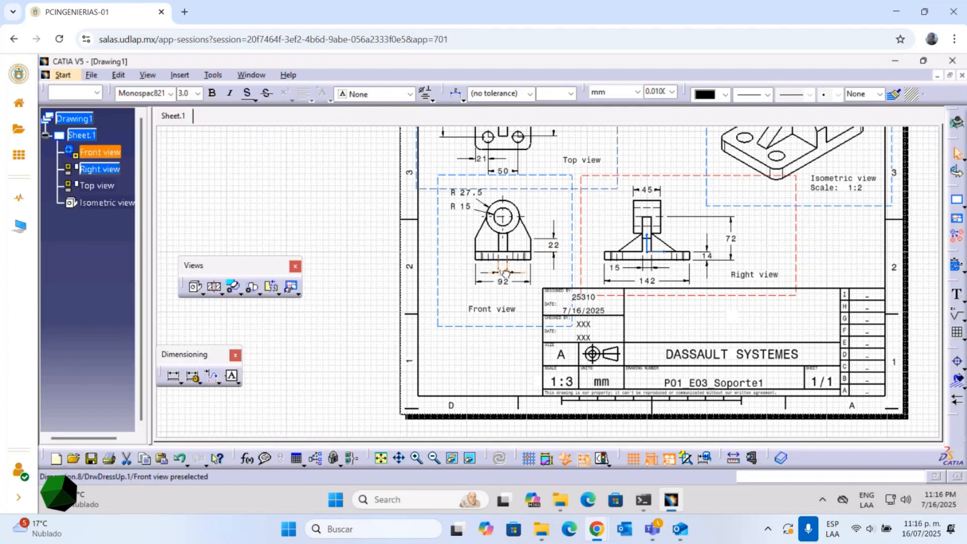
pyautogui.click(539, 273)
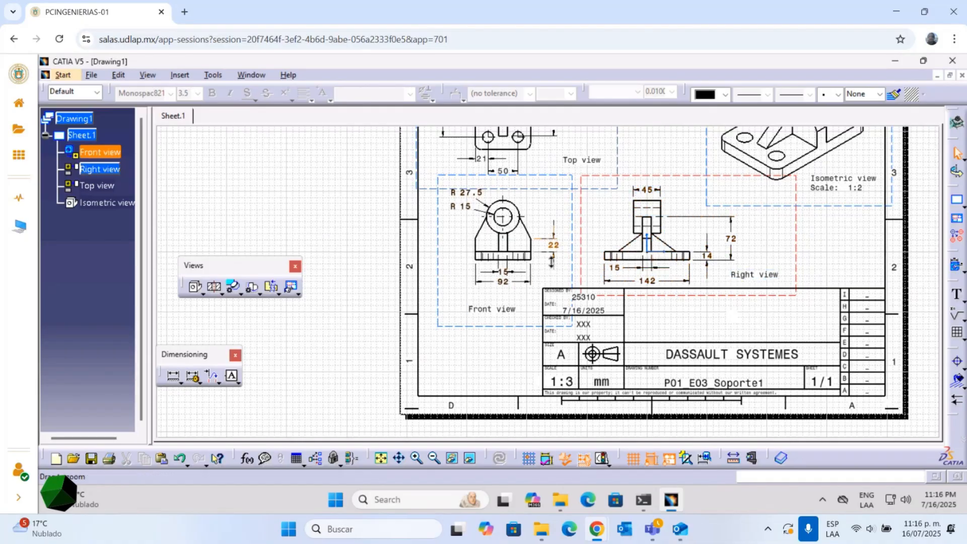
# Select all views with their dimensions and labels, set the text size to 2.5, and clear the selection
pyautogui.moveTo(557, 249)
pyautogui.mouseDown(button='middle')
pyautogui.moveTo(561, 167)
pyautogui.moveTo(621, 195)
pyautogui.moveTo(607, 167)
pyautogui.moveTo(656, 375)
pyautogui.moveTo(693, 314)
pyautogui.moveTo(494, 242)
pyautogui.mouseUp(button='middle')
pyautogui.moveTo(471, 252); pyautogui.dragTo(722, 385)
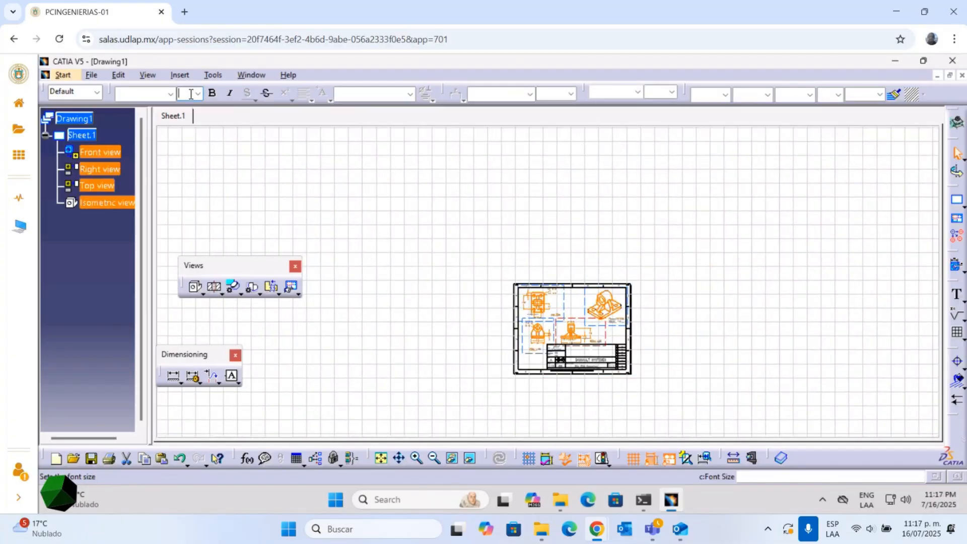
pyautogui.press('Return')
pyautogui.click(658, 357)
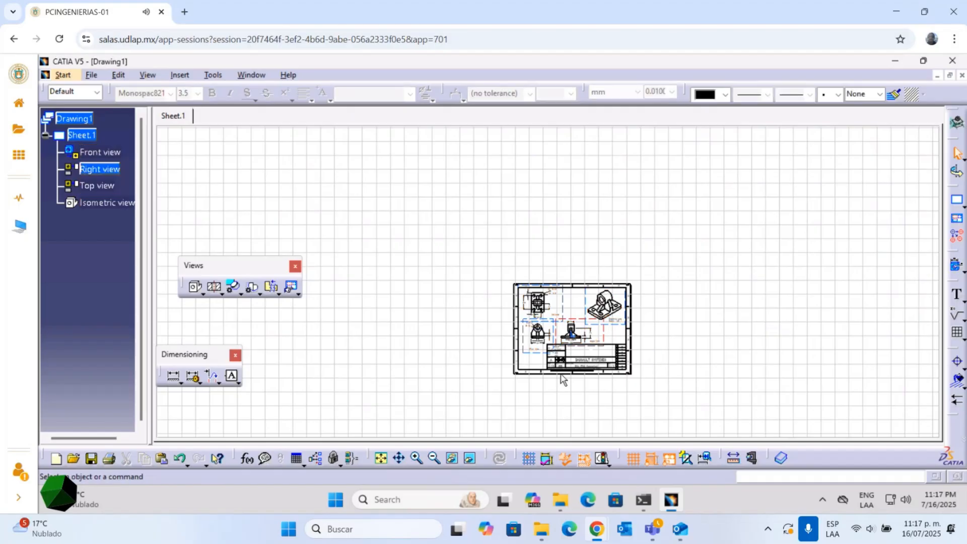
# Line up the front view's 15 mm dimension with the right view's 15 mm dimension at 0 mm offset to reference
pyautogui.moveTo(567, 324); pyautogui.dragTo(623, 388, button='middle')
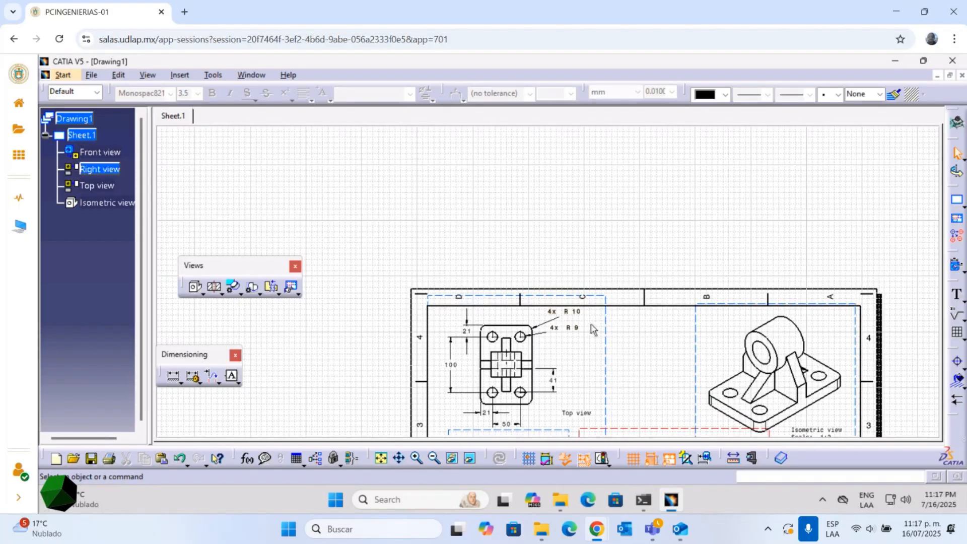
pyautogui.moveTo(554, 418); pyautogui.dragTo(471, 302, button='middle')
pyautogui.moveTo(598, 408)
pyautogui.mouseDown(button='middle')
pyautogui.moveTo(533, 342)
pyautogui.moveTo(527, 321)
pyautogui.mouseUp(button='middle')
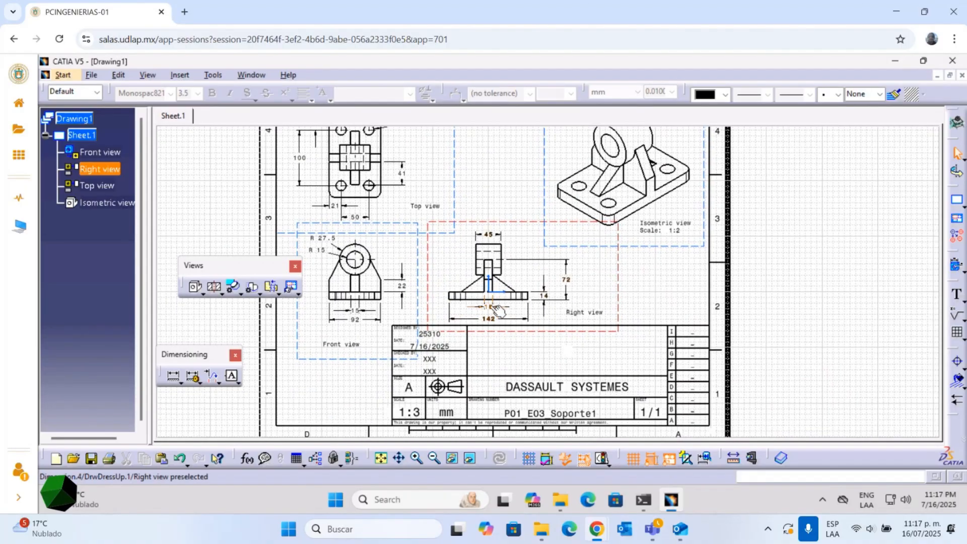
pyautogui.moveTo(342, 358); pyautogui.dragTo(551, 309, button='middle')
pyautogui.rightClick(389, 333)
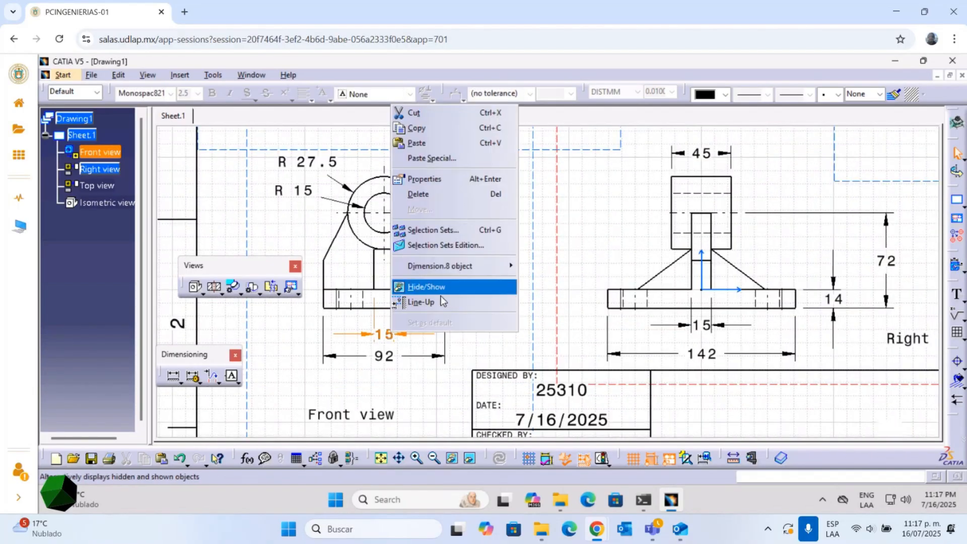
pyautogui.click(438, 302)
pyautogui.click(700, 328)
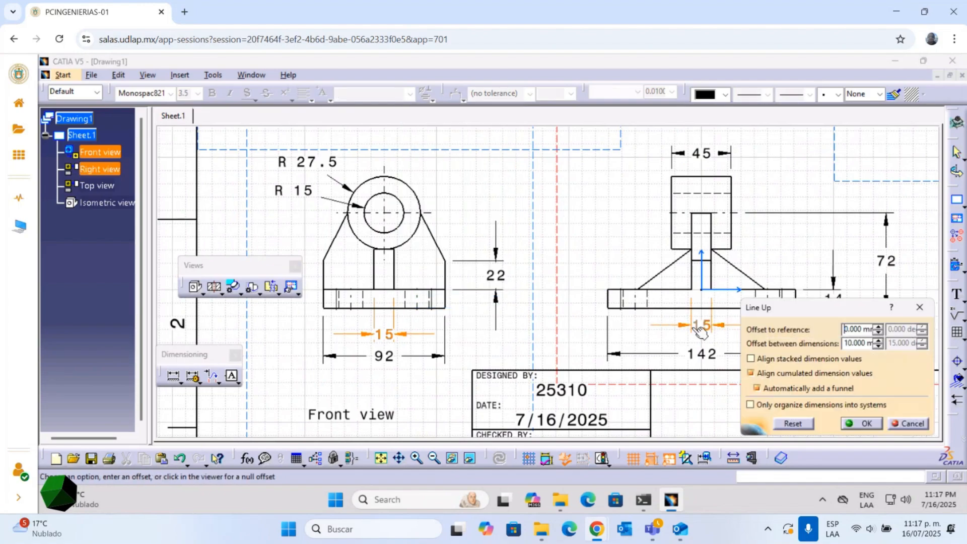
pyautogui.press('Return')
# Line up the front view's 92 mm base dimension with the right view's 142 mm dimension
pyautogui.rightClick(389, 360)
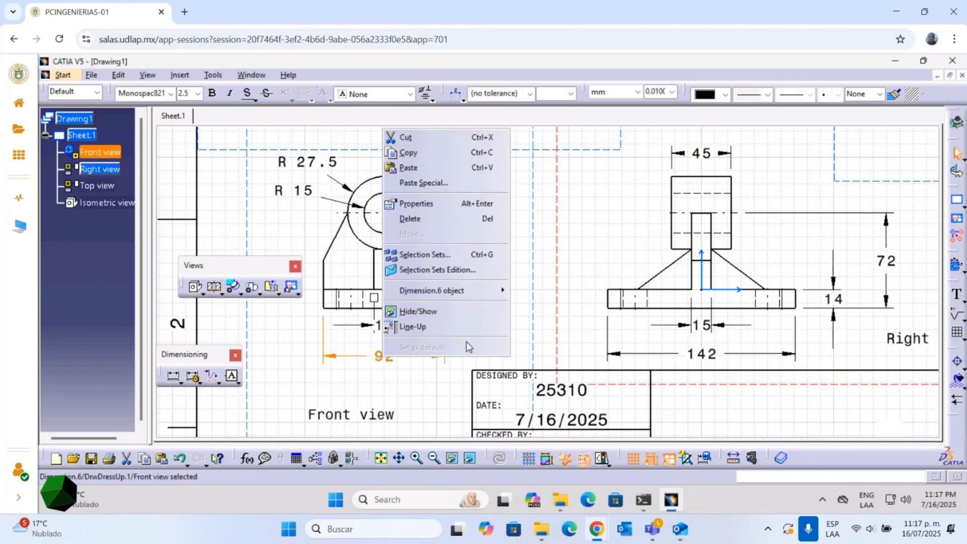
pyautogui.click(428, 329)
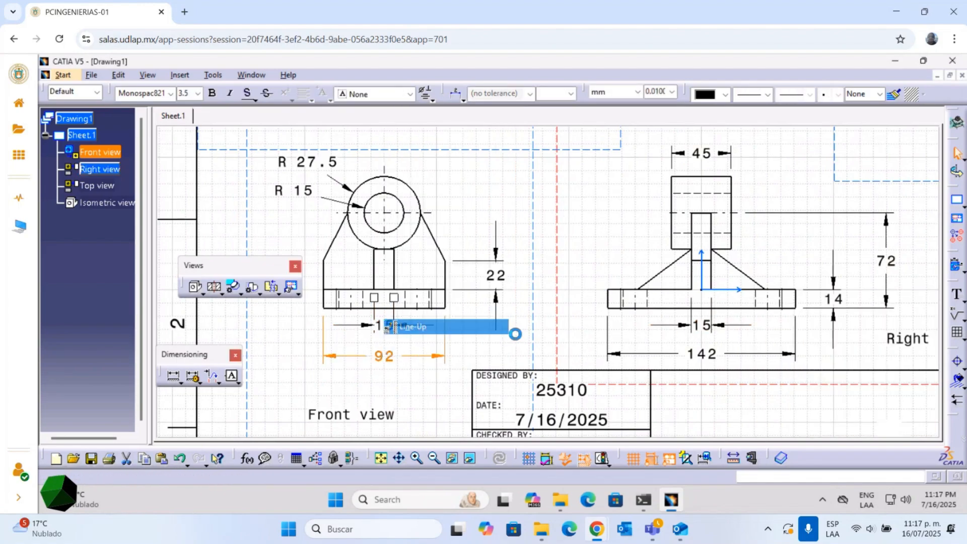
pyautogui.click(610, 354)
pyautogui.press('Return')
pyautogui.click(604, 252)
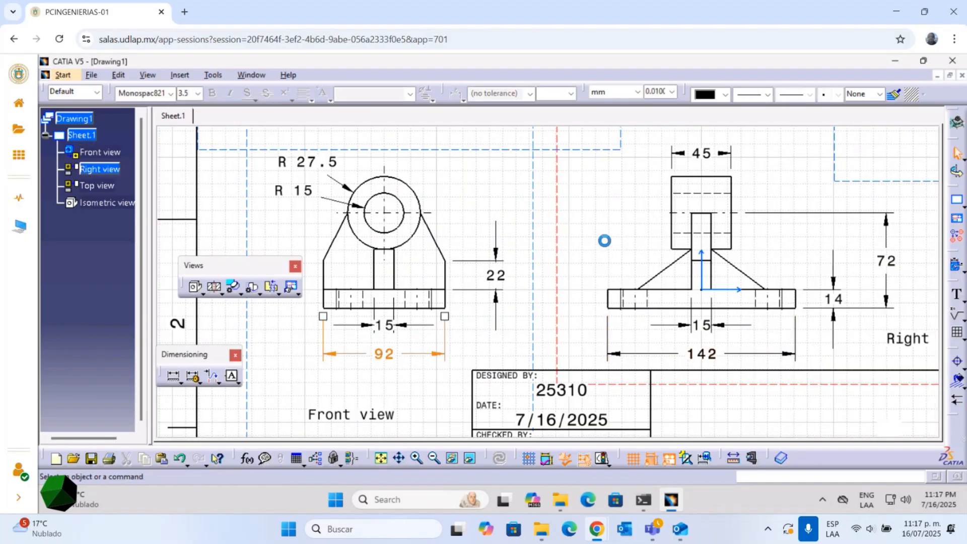
# Move the Right view label slightly closer to the title block and bring the 72 mm dimension nearer to the right view
pyautogui.moveTo(773, 233)
pyautogui.mouseDown(button='middle')
pyautogui.moveTo(628, 203)
pyautogui.moveTo(646, 240)
pyautogui.moveTo(658, 310)
pyautogui.mouseUp(button='middle')
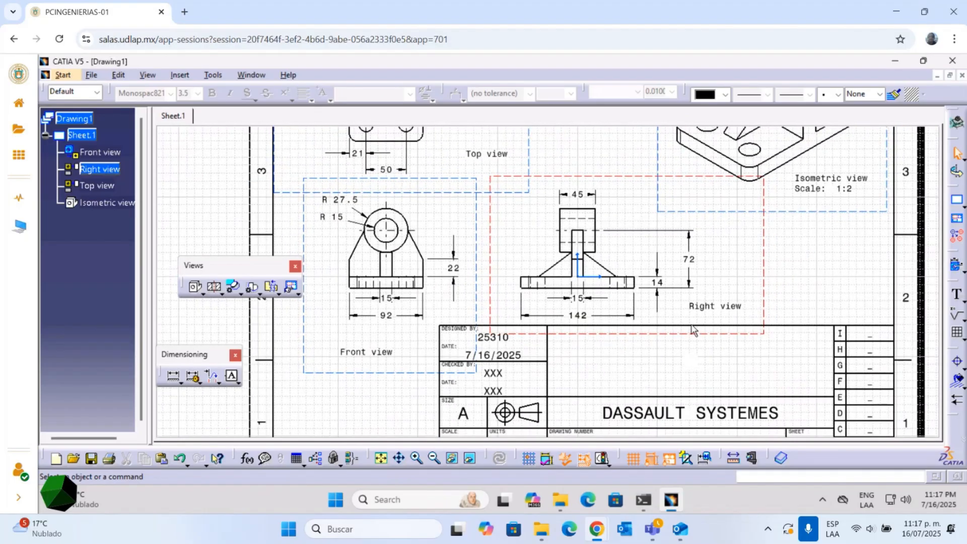
pyautogui.click(723, 317)
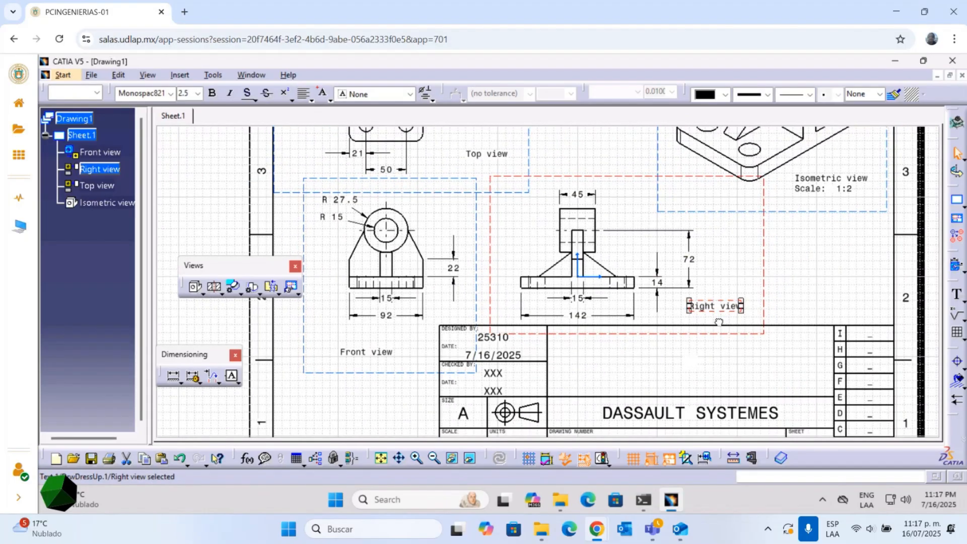
pyautogui.moveTo(716, 314); pyautogui.dragTo(724, 322)
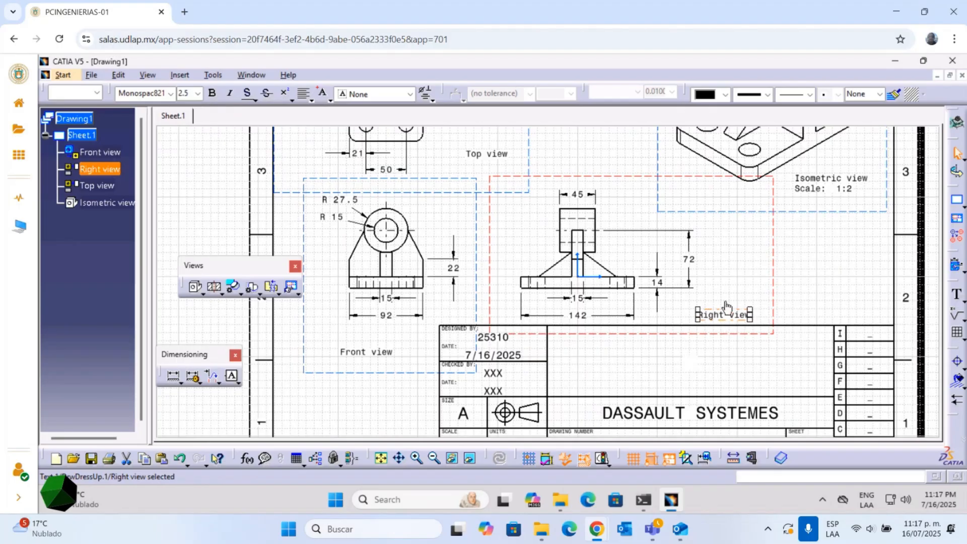
pyautogui.click(725, 275)
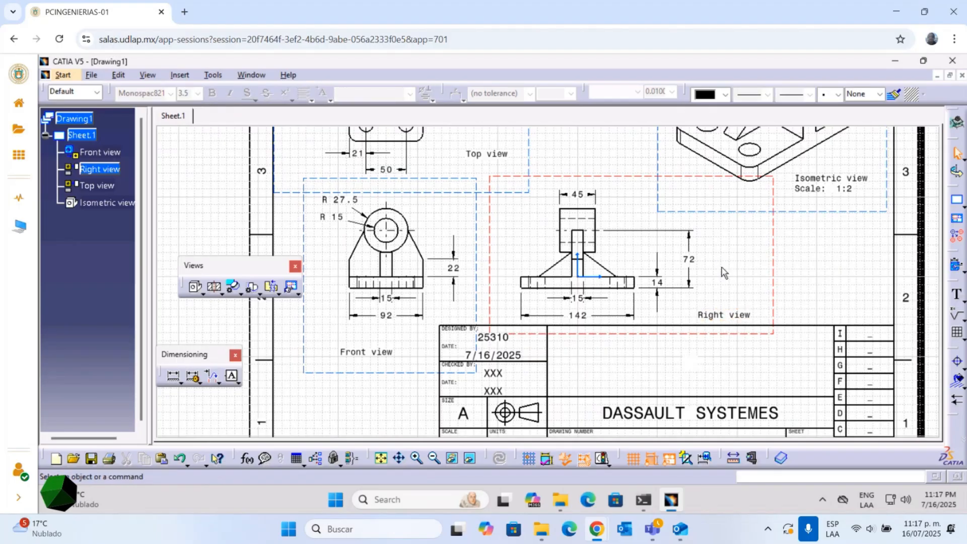
pyautogui.click(689, 259)
pyautogui.moveTo(685, 260); pyautogui.dragTo(681, 261)
pyautogui.click(697, 266)
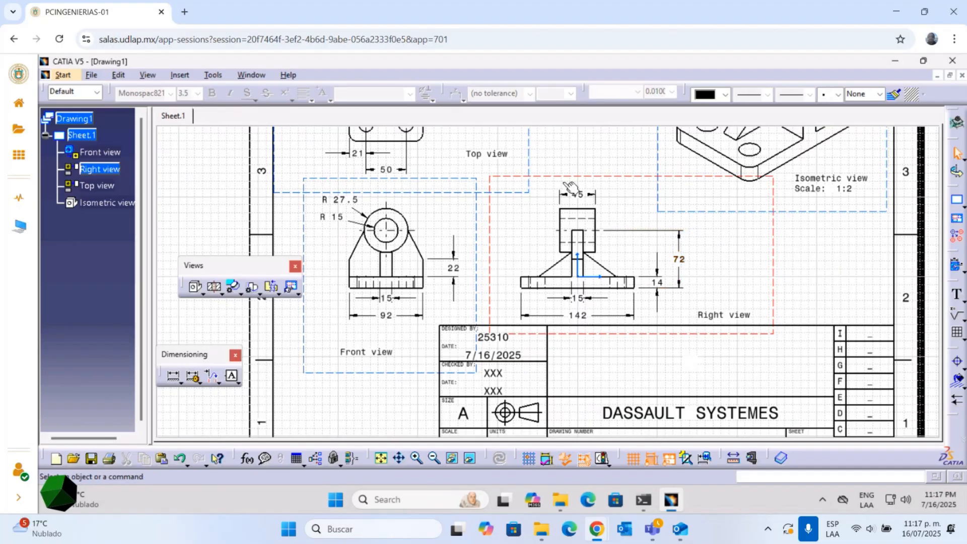
# Move the Top view label to sit centred just beneath the top view's 50 mm dimension
pyautogui.moveTo(614, 236); pyautogui.dragTo(687, 315, button='middle')
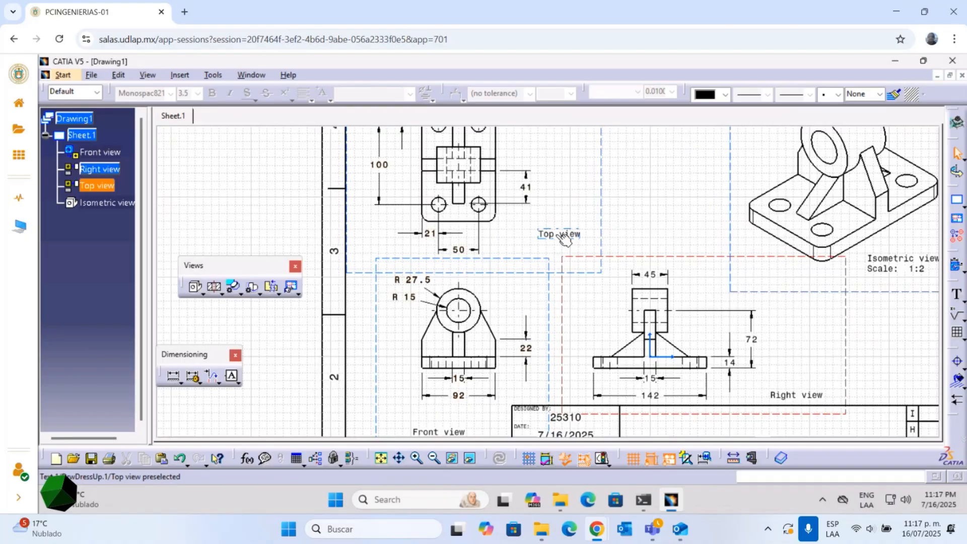
pyautogui.moveTo(564, 239); pyautogui.dragTo(455, 268)
pyautogui.click(528, 246)
pyautogui.scroll(8, 539, 240)
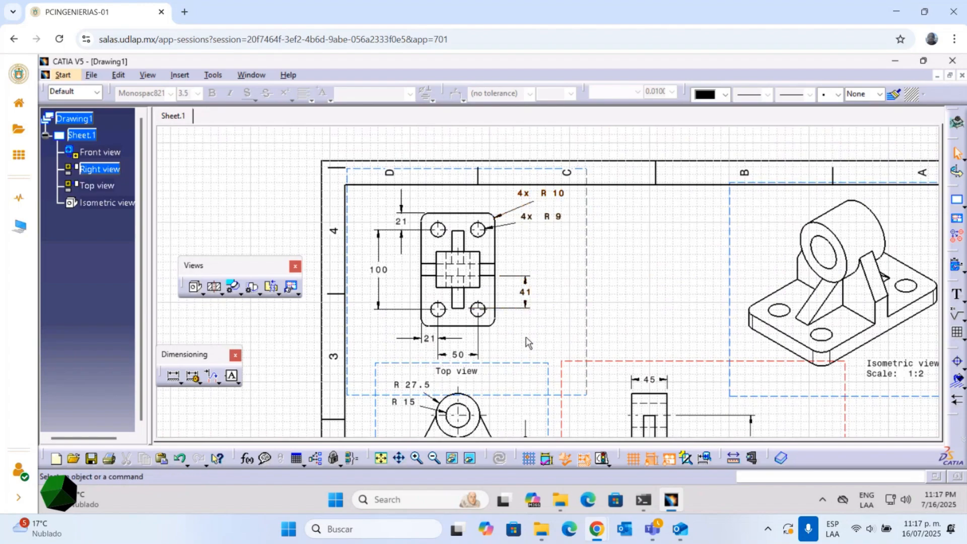
pyautogui.scroll(-10, 524, 220)
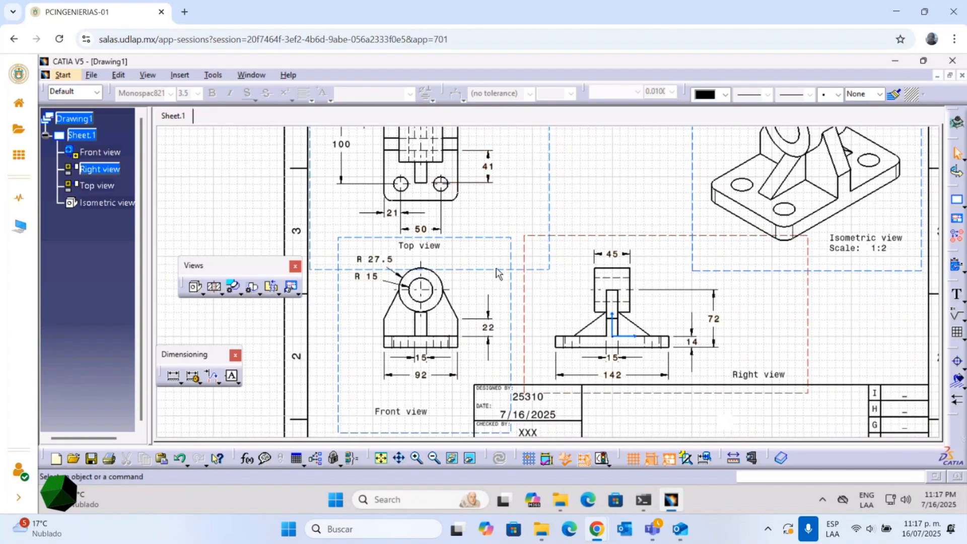
pyautogui.scroll(-6, 494, 202)
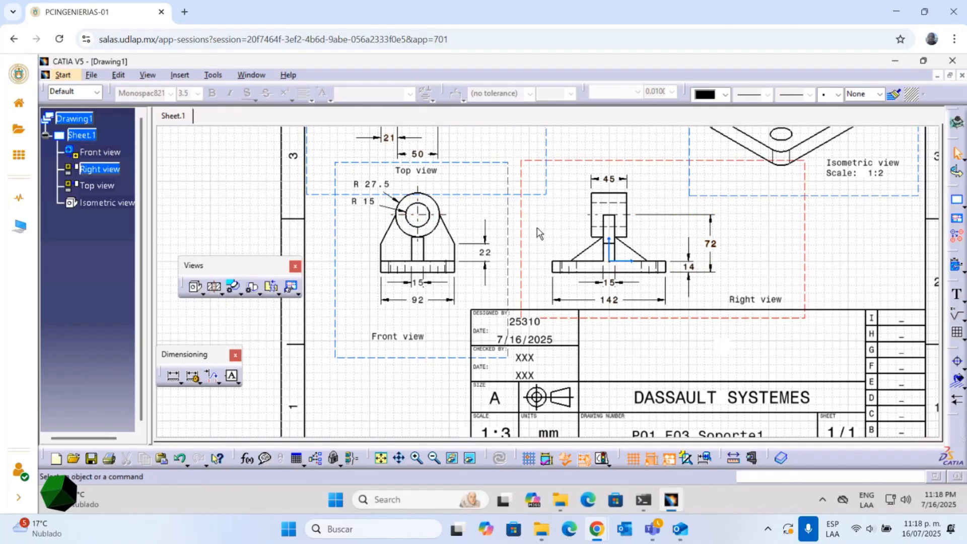
# Switch the drawing to sheet background editing
pyautogui.moveTo(540, 234)
pyautogui.mouseDown(button='middle')
pyautogui.moveTo(509, 189)
pyautogui.moveTo(515, 198)
pyautogui.mouseUp(button='middle')
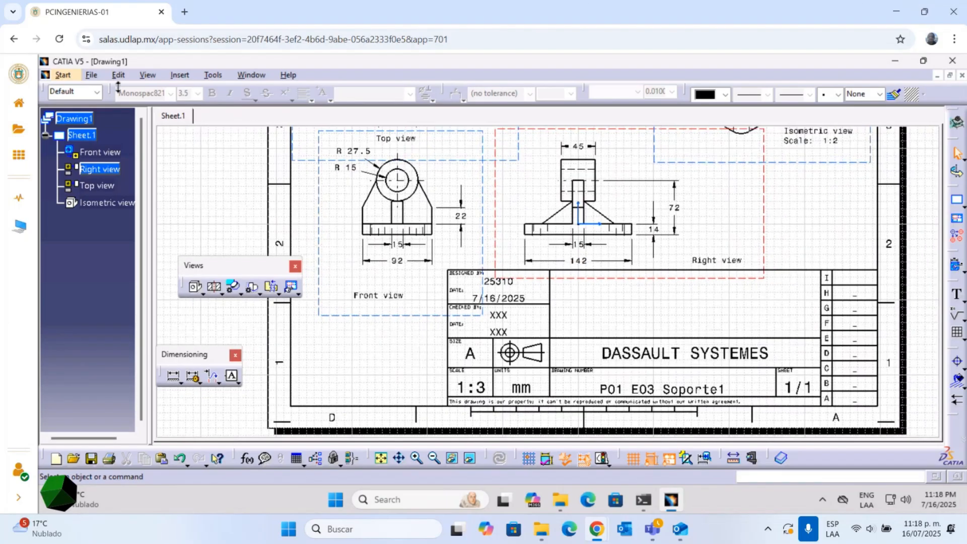
pyautogui.click(118, 75)
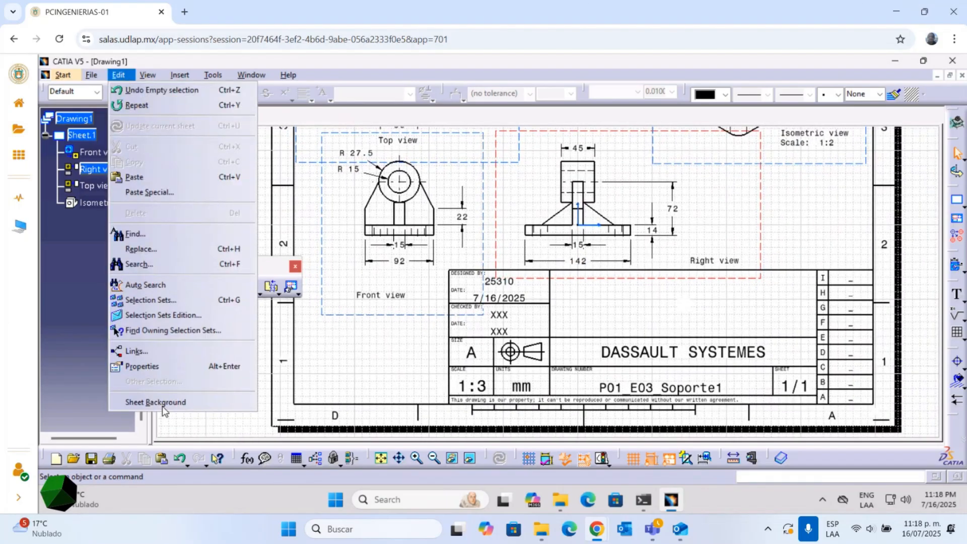
pyautogui.click(165, 402)
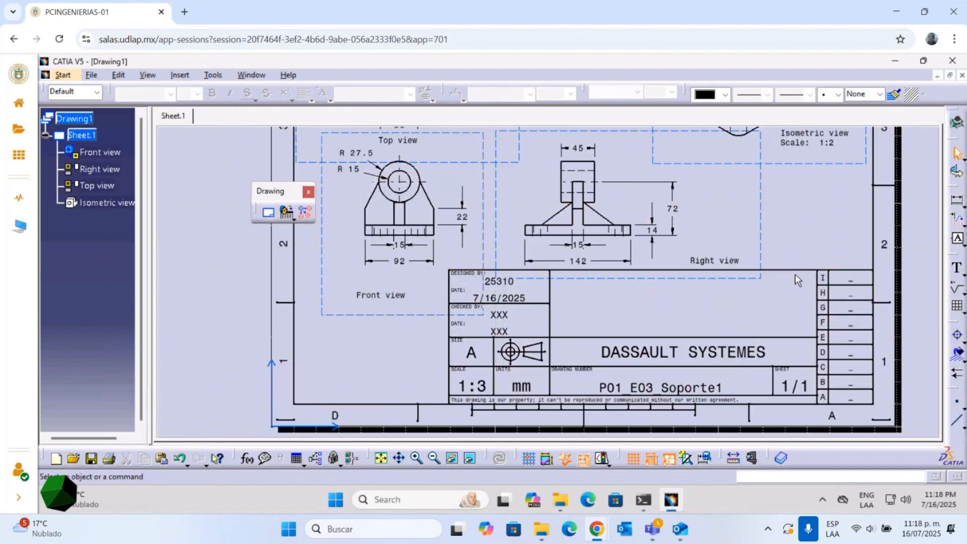
# Examine the title block's cells and compare its layout with the title block in the reference plan PDF
pyautogui.moveTo(615, 309)
pyautogui.mouseDown(button='middle')
pyautogui.moveTo(651, 202)
pyautogui.moveTo(432, 252)
pyautogui.moveTo(391, 207)
pyautogui.mouseUp(button='middle')
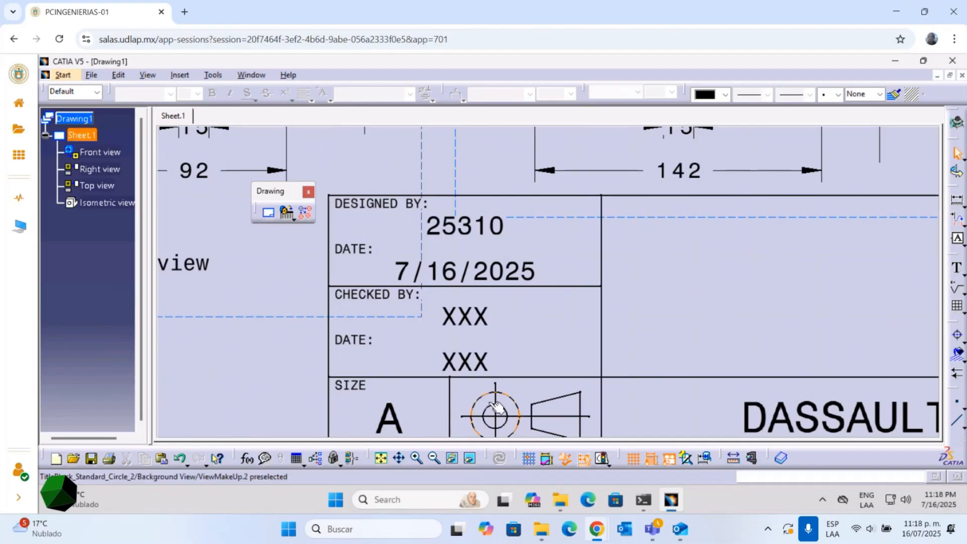
pyautogui.moveTo(393, 389); pyautogui.dragTo(413, 290, button='middle')
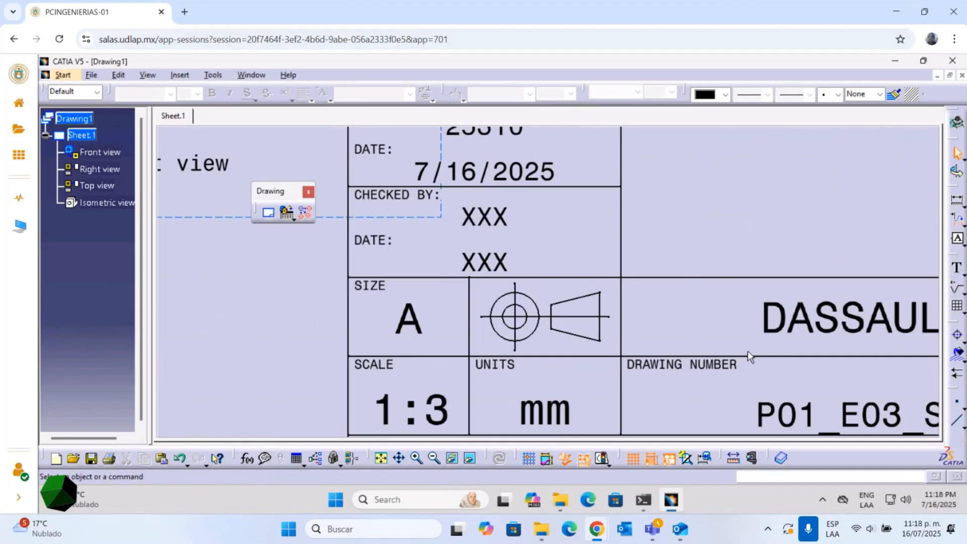
pyautogui.moveTo(747, 350); pyautogui.dragTo(536, 244, button='middle')
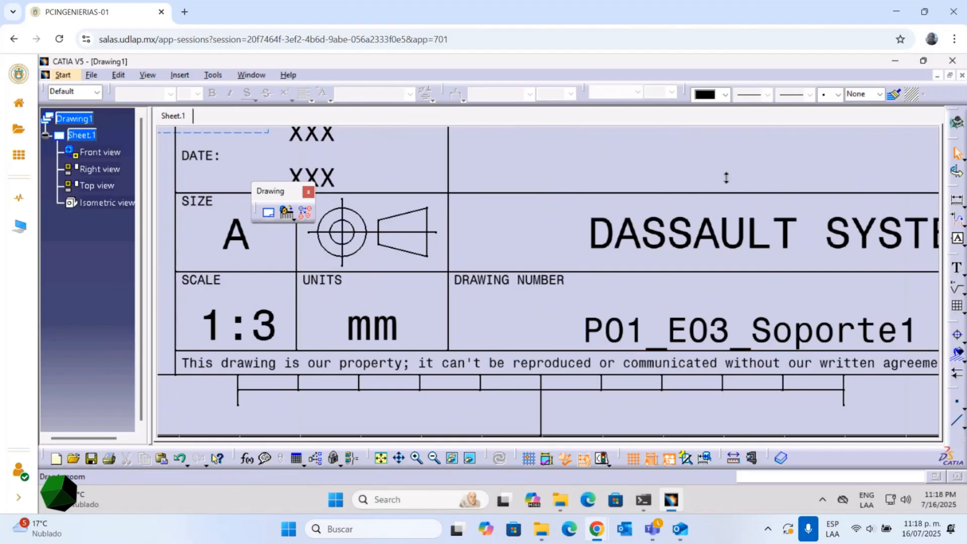
pyautogui.keyDown('ctrl'); pyautogui.moveTo(727, 176); pyautogui.dragTo(669, 172, button='middle'); pyautogui.keyUp('ctrl')
pyautogui.hotkey('alt', 'Tab')
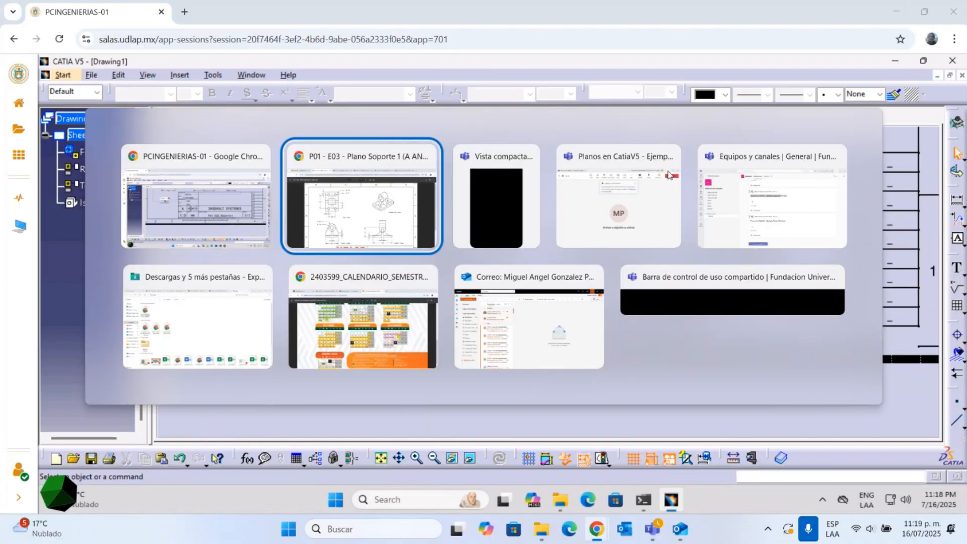
pyautogui.scroll(-3, 610, 253)
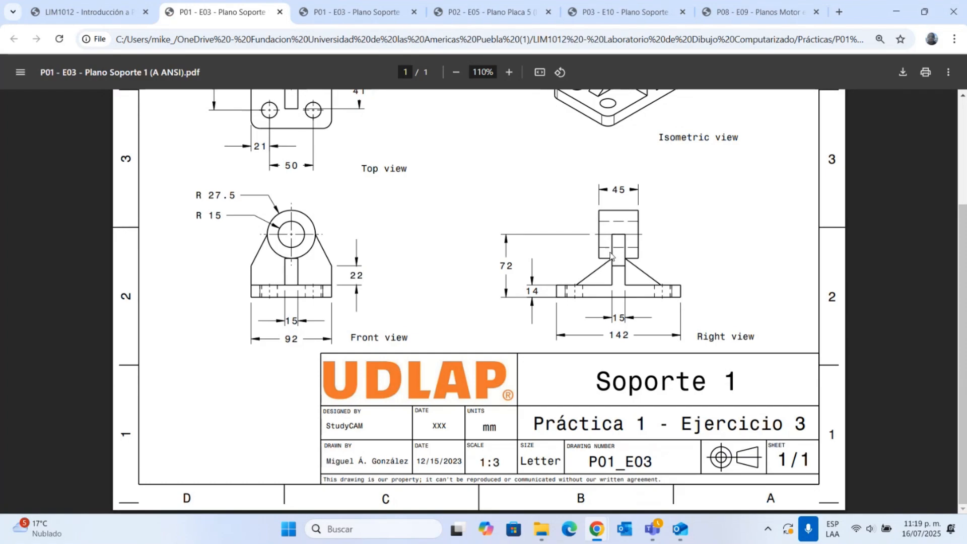
pyautogui.hotkey('alt', 'Tab')
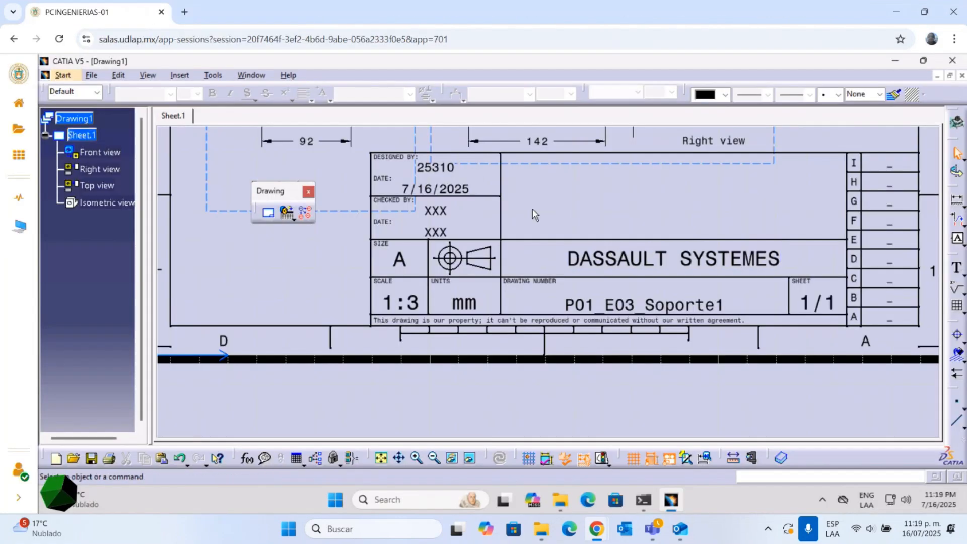
pyautogui.moveTo(588, 207)
pyautogui.mouseDown(button='middle')
pyautogui.moveTo(600, 237)
pyautogui.moveTo(597, 276)
pyautogui.mouseUp(button='middle')
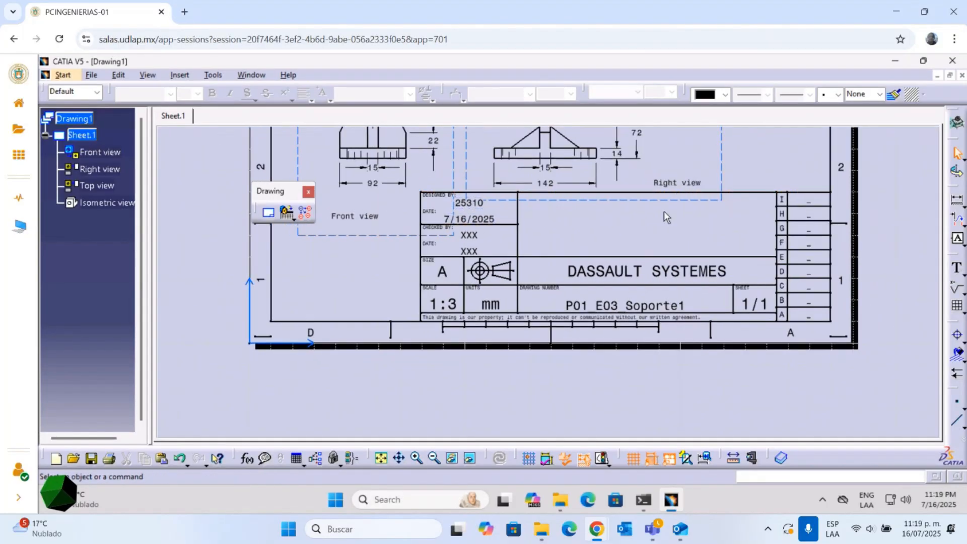
pyautogui.scroll(5, 503, 230)
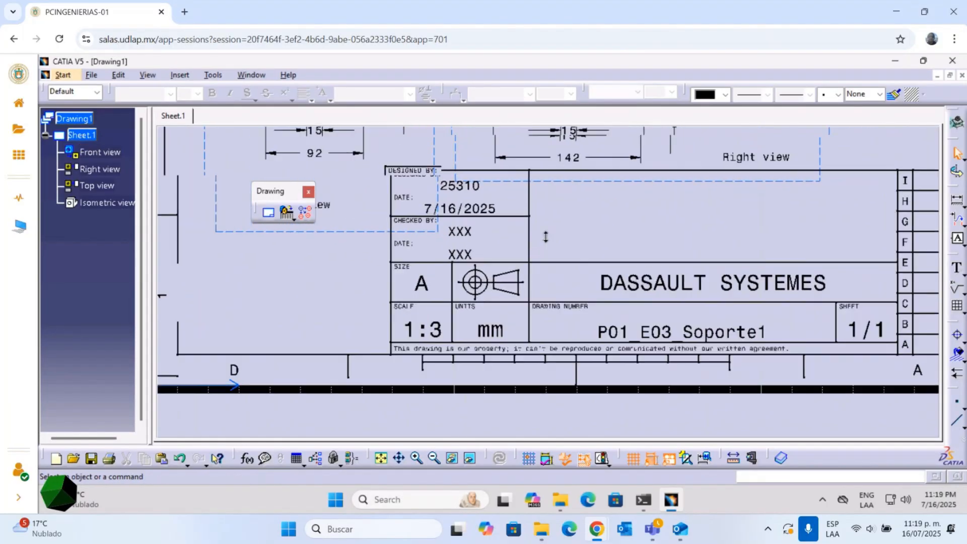
# Delete both XXX placeholder texts for Checked by and its date from the title block
pyautogui.moveTo(502, 229); pyautogui.dragTo(503, 244, button='middle')
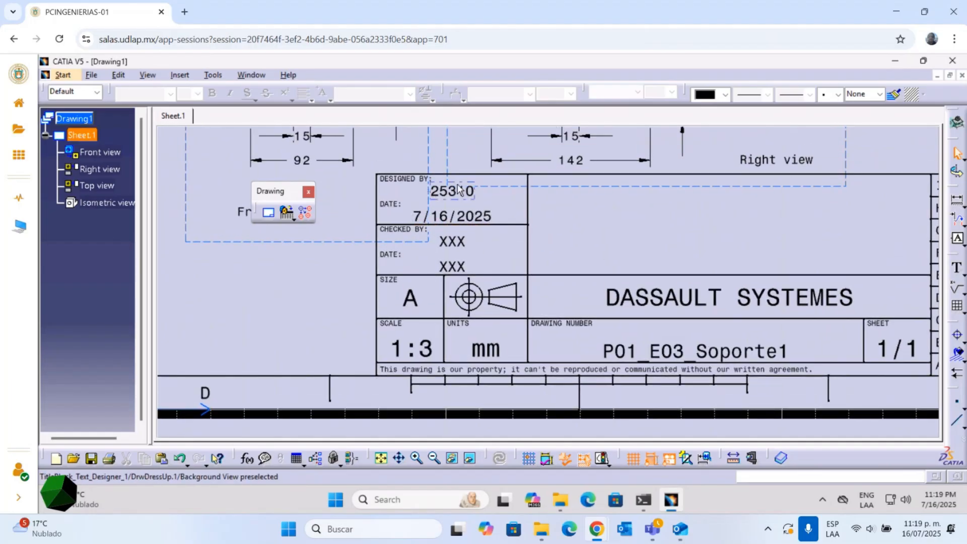
pyautogui.moveTo(478, 214); pyautogui.dragTo(475, 213)
pyautogui.hotkey('ctrl', 'z')
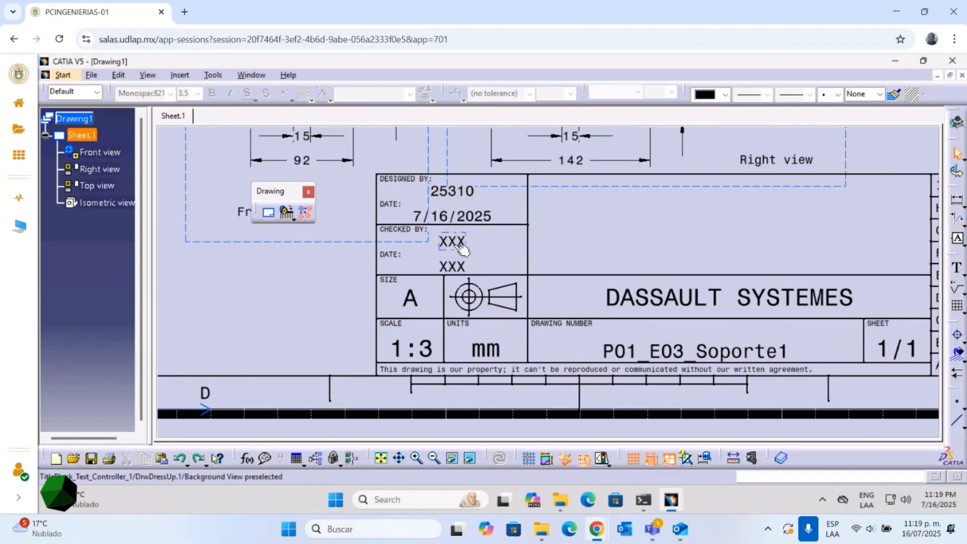
pyautogui.click(457, 244)
pyautogui.keyDown('ctrl'); pyautogui.click(459, 266); pyautogui.keyUp('ctrl')
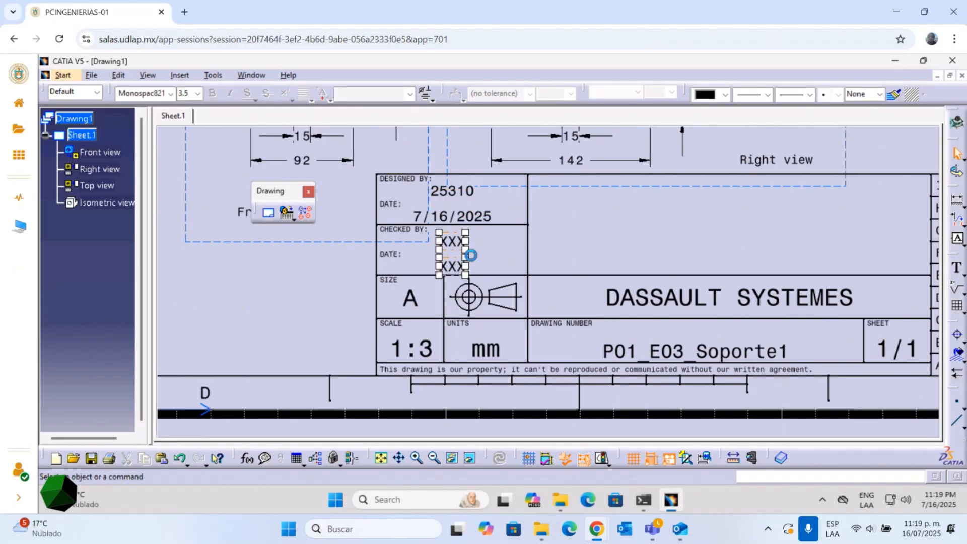
pyautogui.press('Delete')
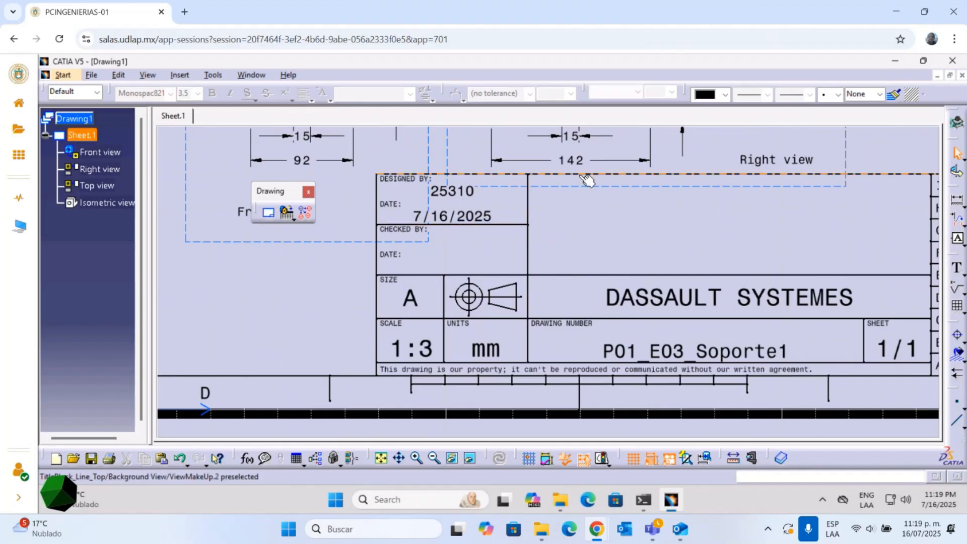
# Delete the horizontal line separating the Designed by and Checked by cells of the title block
pyautogui.moveTo(559, 222); pyautogui.dragTo(399, 230, button='middle')
pyautogui.click(406, 216)
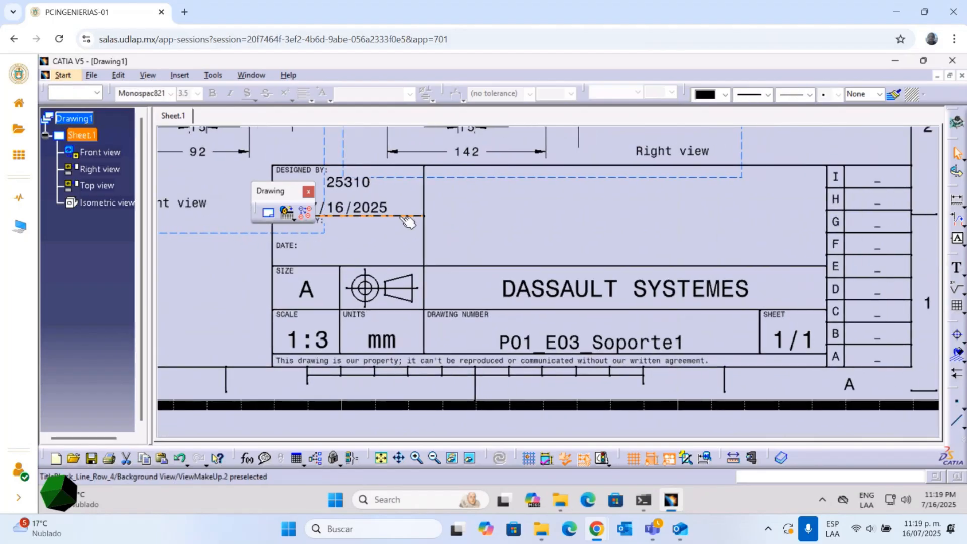
pyautogui.click(444, 217)
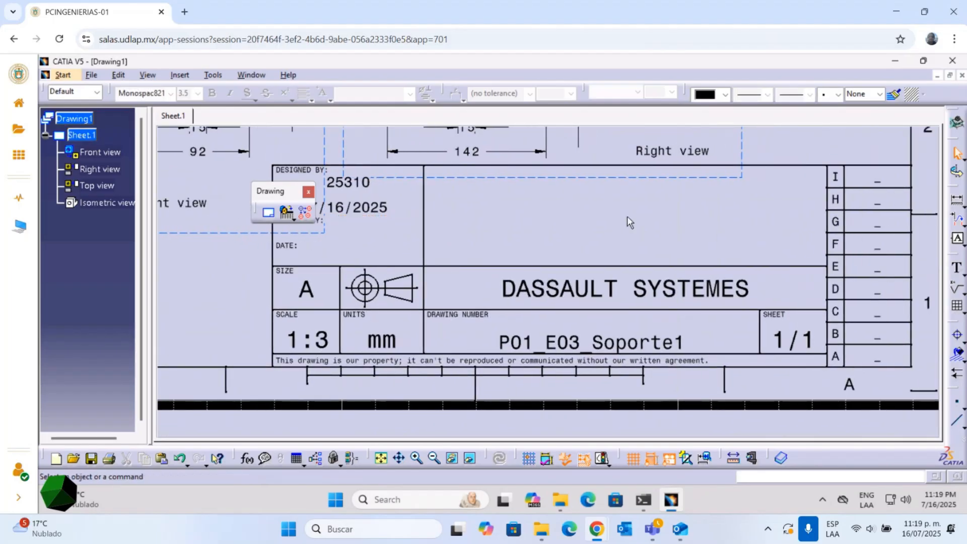
# Redefine the title block's top border line with the V coordinate of both end points at 60 mm
pyautogui.moveTo(613, 220)
pyautogui.mouseDown(button='middle')
pyautogui.moveTo(403, 233)
pyautogui.moveTo(403, 295)
pyautogui.mouseUp(button='middle')
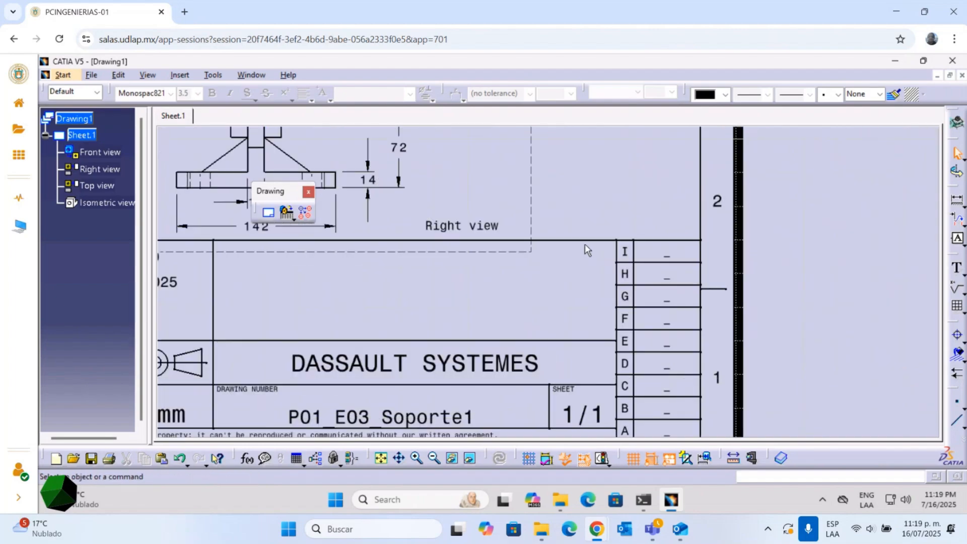
pyautogui.moveTo(164, 328)
pyautogui.mouseDown(button='middle')
pyautogui.moveTo(500, 240)
pyautogui.moveTo(505, 250)
pyautogui.moveTo(594, 244)
pyautogui.mouseUp(button='middle')
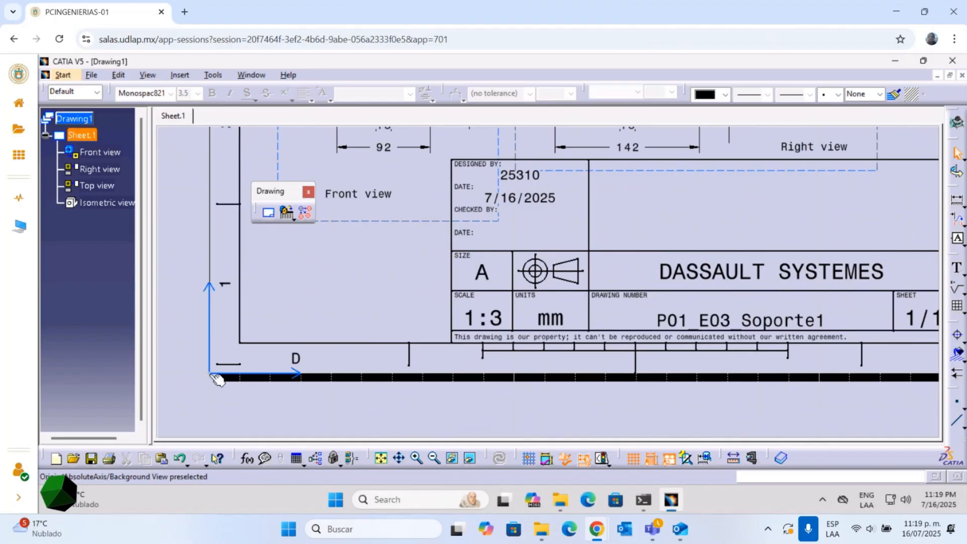
pyautogui.press('ctrl')
pyautogui.press('ctrl')
pyautogui.press('ctrl')
pyautogui.press('ctrl')
pyautogui.click(546, 159)
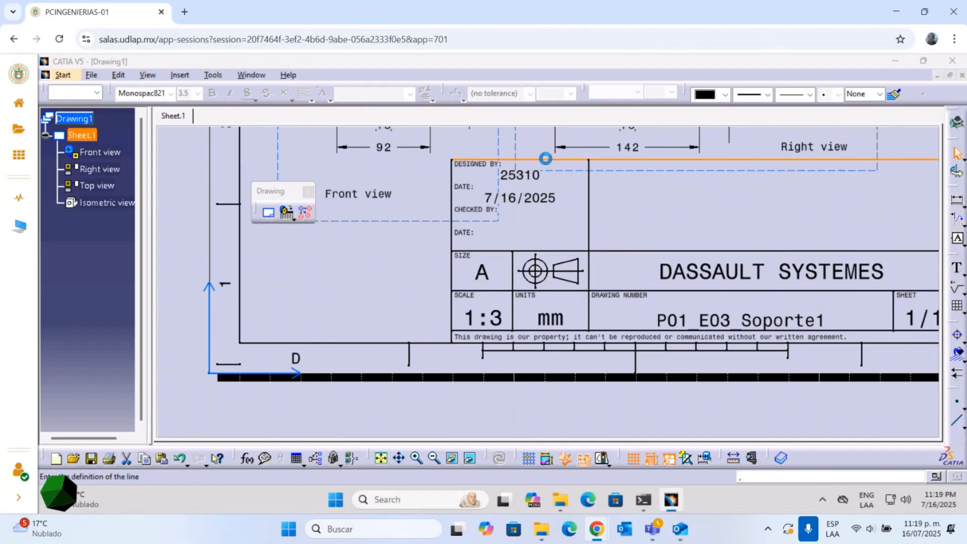
pyautogui.doubleClick(545, 160)
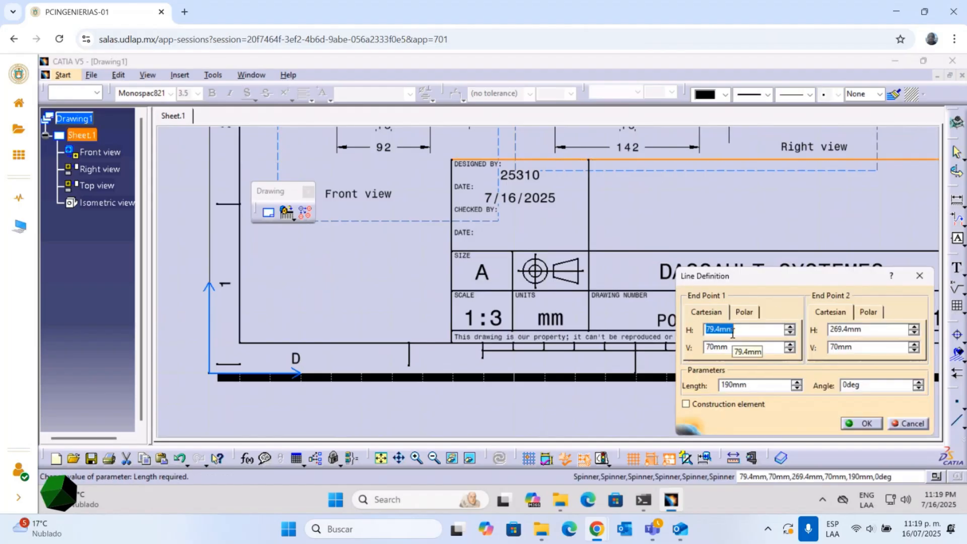
pyautogui.click(760, 349)
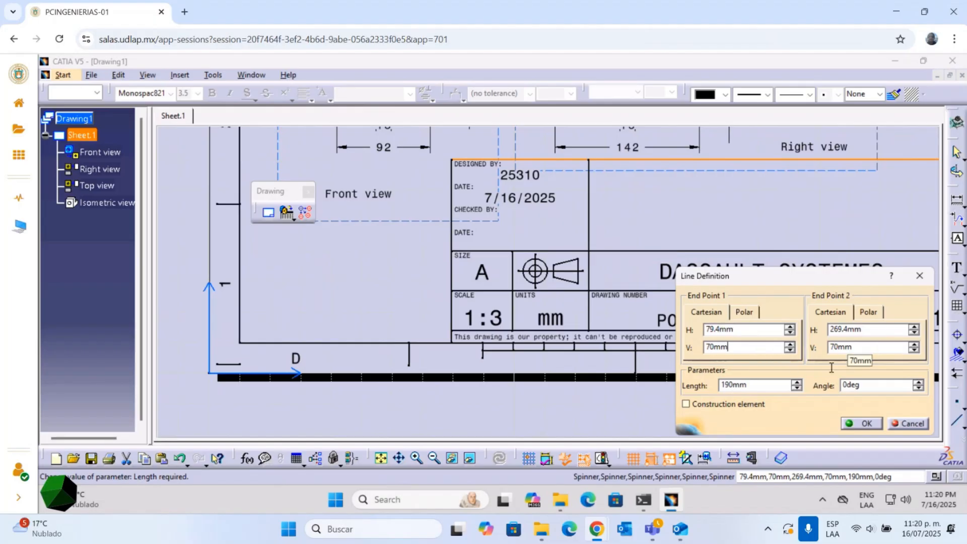
pyautogui.moveTo(733, 346); pyautogui.dragTo(692, 335)
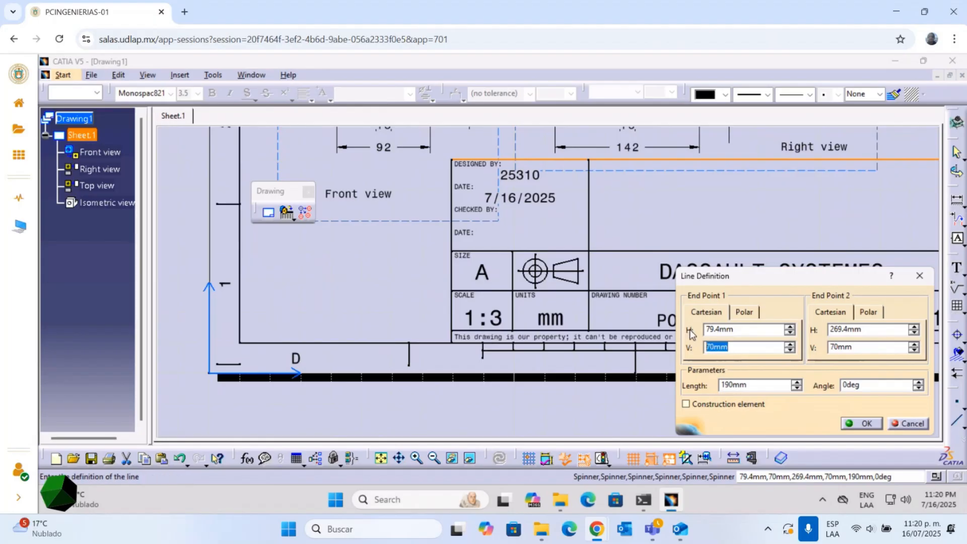
pyautogui.write('60')
pyautogui.moveTo(852, 347); pyautogui.dragTo(838, 348)
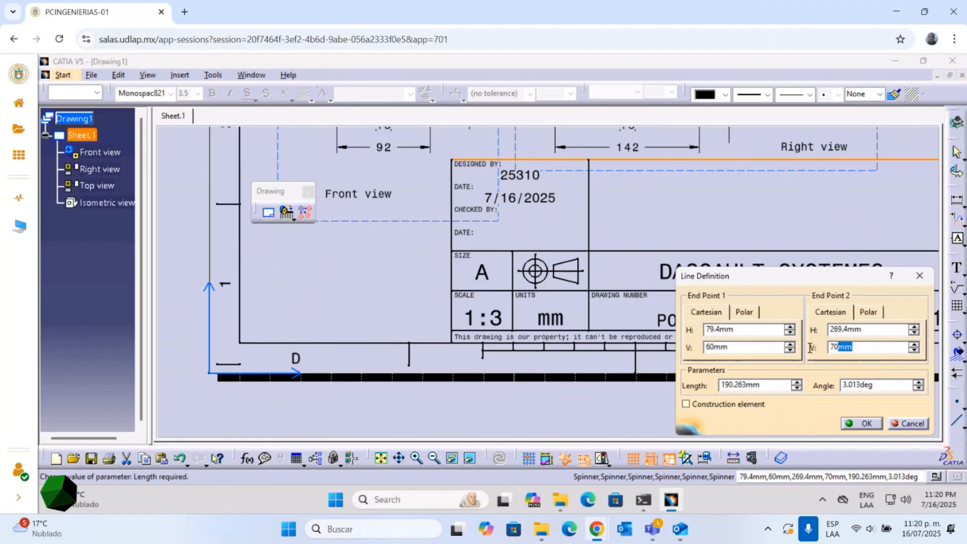
pyautogui.write('60')
pyautogui.press('Return')
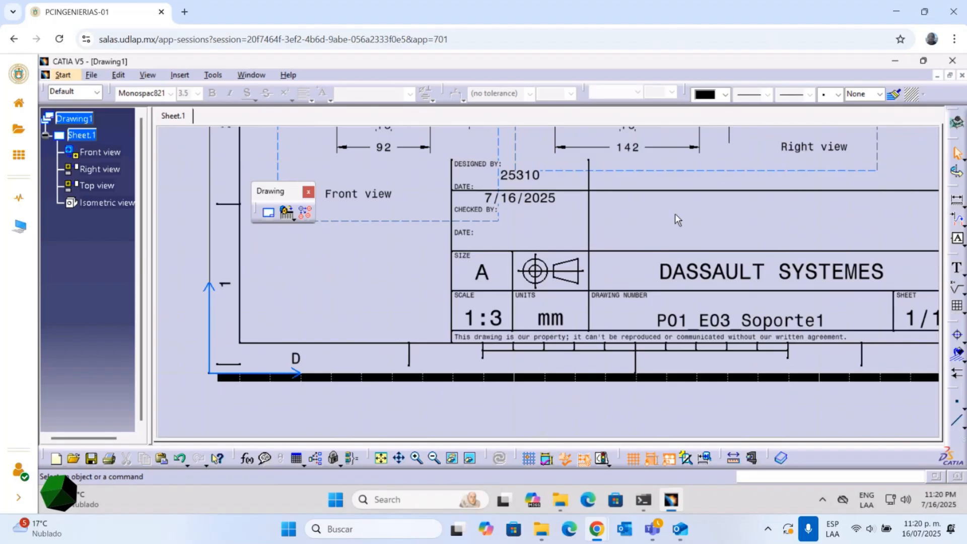
pyautogui.moveTo(666, 227)
pyautogui.mouseDown(button='middle')
pyautogui.moveTo(555, 244)
pyautogui.moveTo(681, 249)
pyautogui.mouseUp(button='middle')
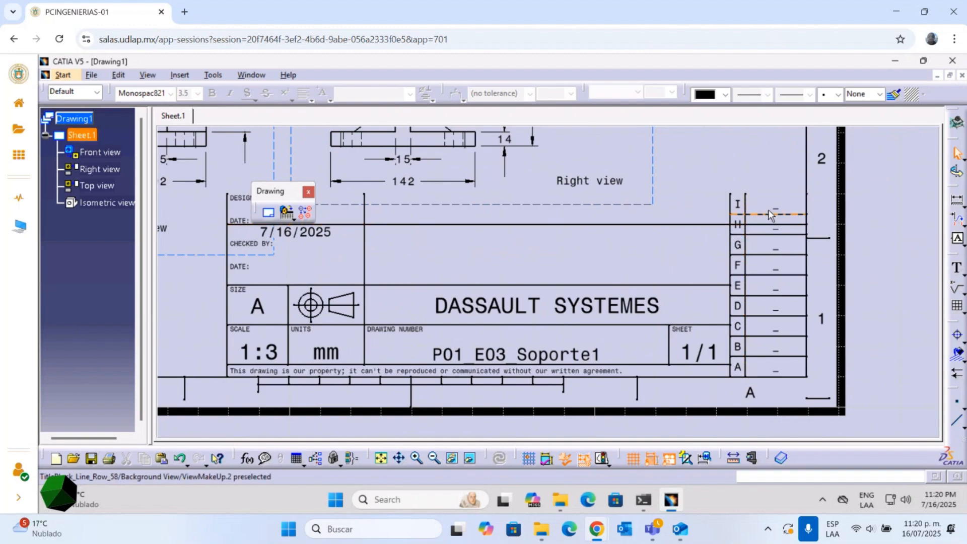
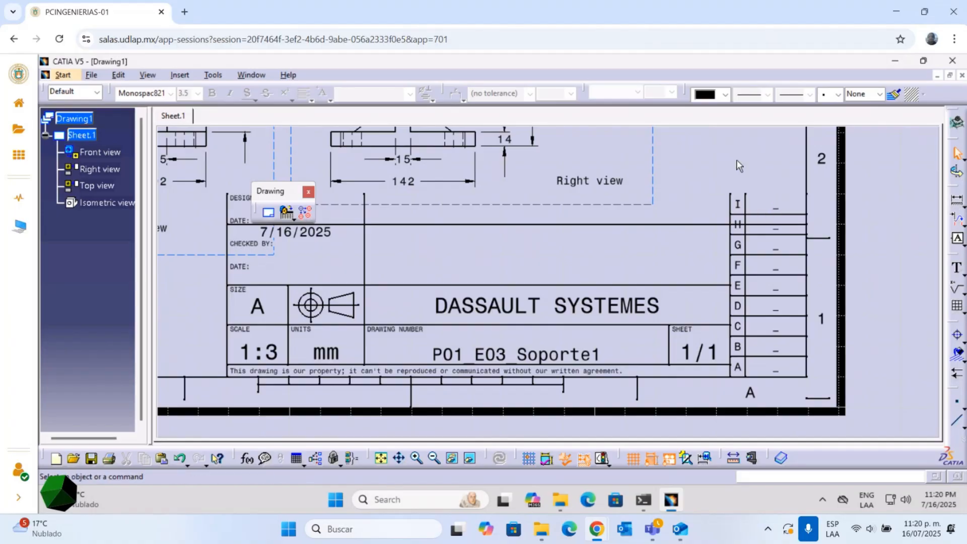
# Delete the underscore placeholders and the inner vertical line from the A to I revision column of the title block
pyautogui.moveTo(736, 159); pyautogui.dragTo(804, 381)
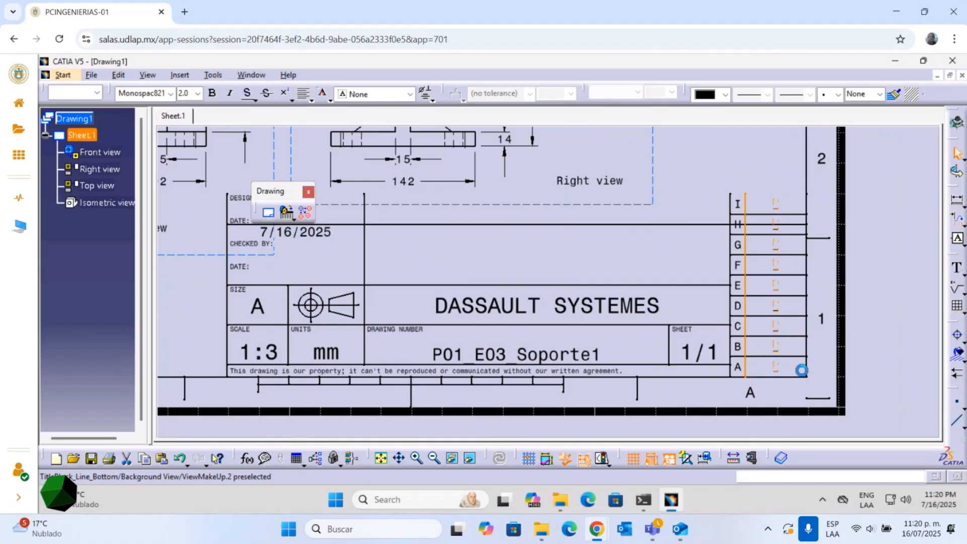
pyautogui.press('Delete')
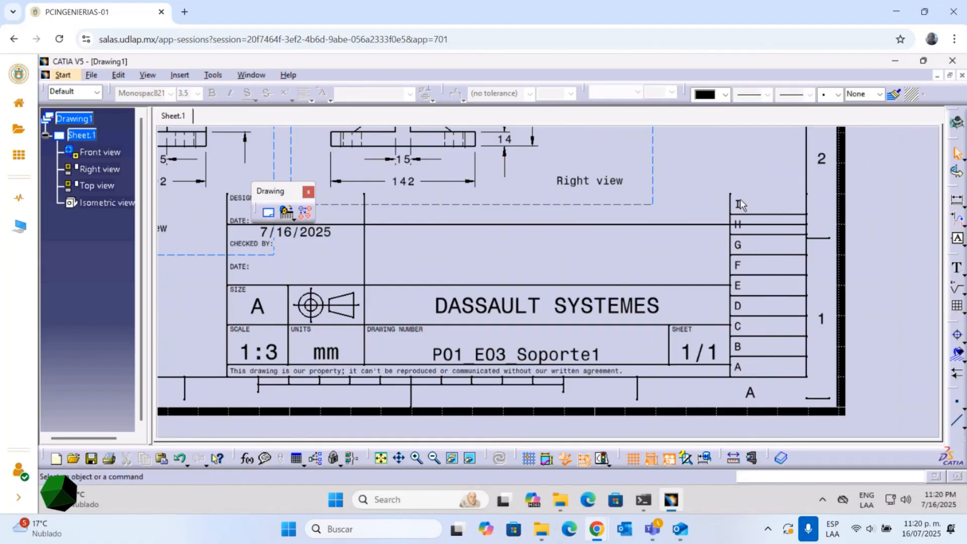
pyautogui.moveTo(723, 165); pyautogui.dragTo(767, 383)
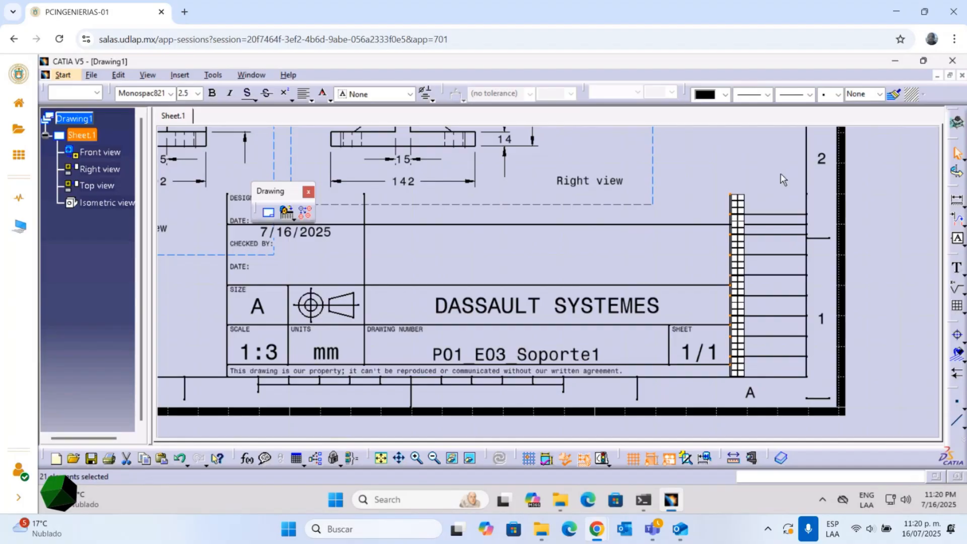
pyautogui.press('Delete')
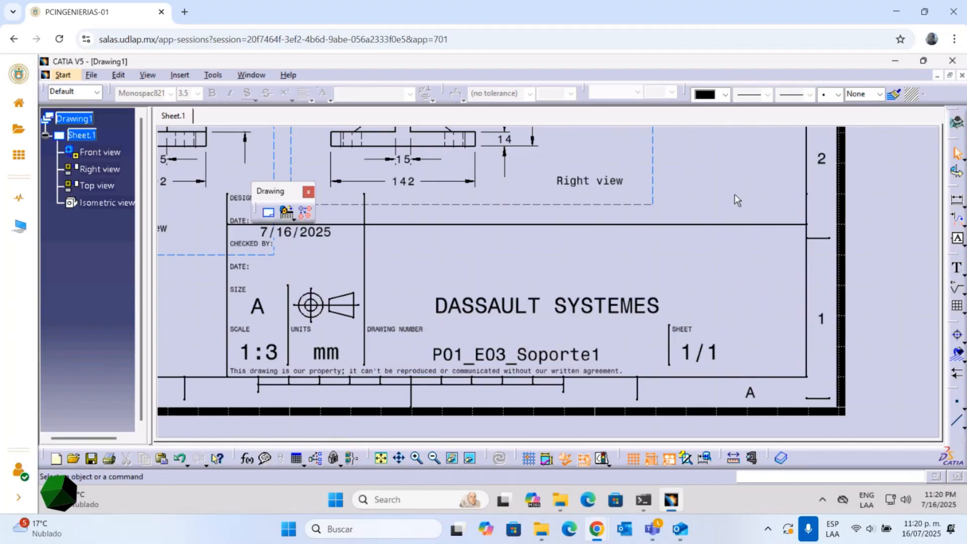
pyautogui.hotkey('ctrl', 'z')
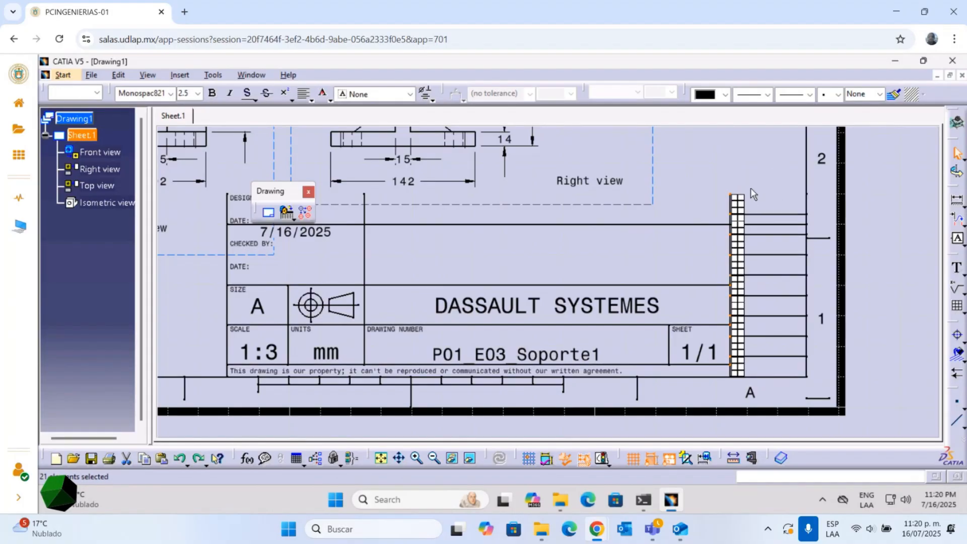
# Delete the revision letters A to I and their horizontal row lines from the title block, leaving out its top border line
pyautogui.click(756, 186)
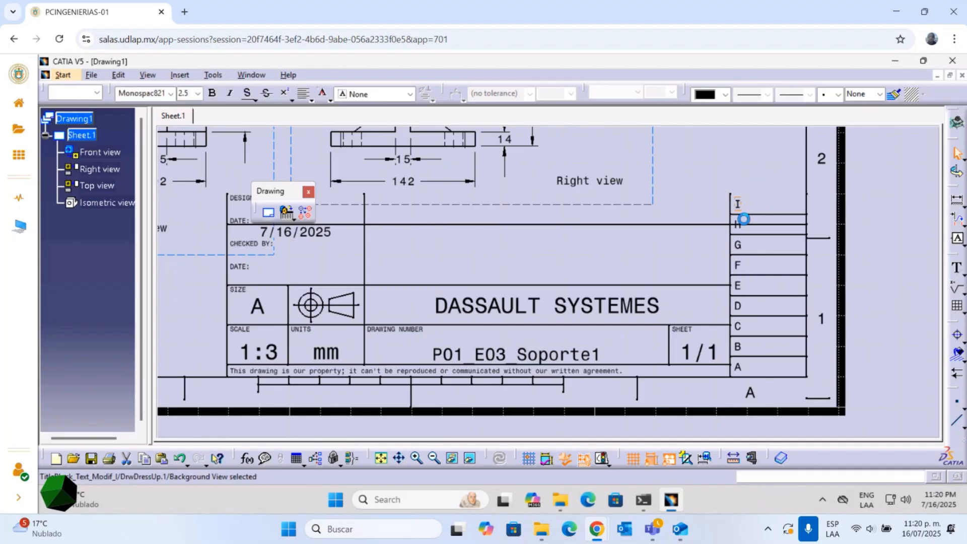
pyautogui.click(750, 226)
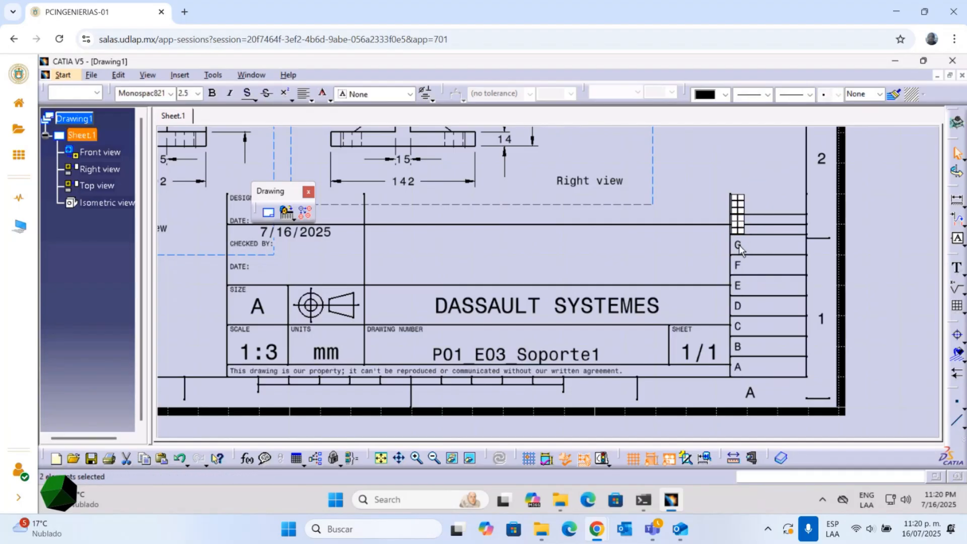
pyautogui.keyDown('ctrl'); pyautogui.click(738, 246); pyautogui.keyUp('ctrl')
pyautogui.keyDown('ctrl'); pyautogui.click(739, 266); pyautogui.keyUp('ctrl')
pyautogui.keyDown('ctrl'); pyautogui.click(738, 286); pyautogui.keyUp('ctrl')
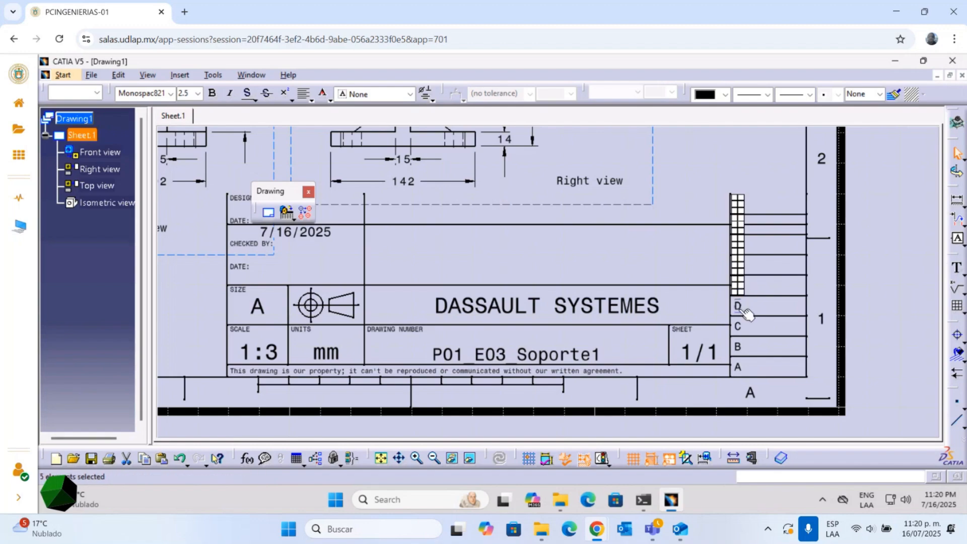
pyautogui.keyDown('ctrl'); pyautogui.click(738, 306); pyautogui.keyUp('ctrl')
pyautogui.keyDown('ctrl'); pyautogui.click(739, 326); pyautogui.keyUp('ctrl')
pyautogui.keyDown('ctrl'); pyautogui.click(739, 346); pyautogui.keyUp('ctrl')
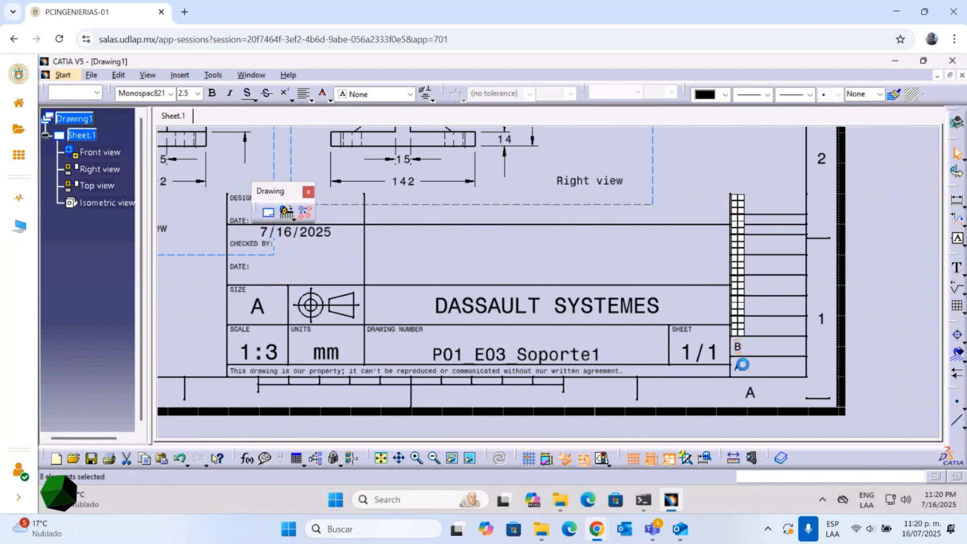
pyautogui.keyDown('ctrl'); pyautogui.click(739, 366); pyautogui.keyUp('ctrl')
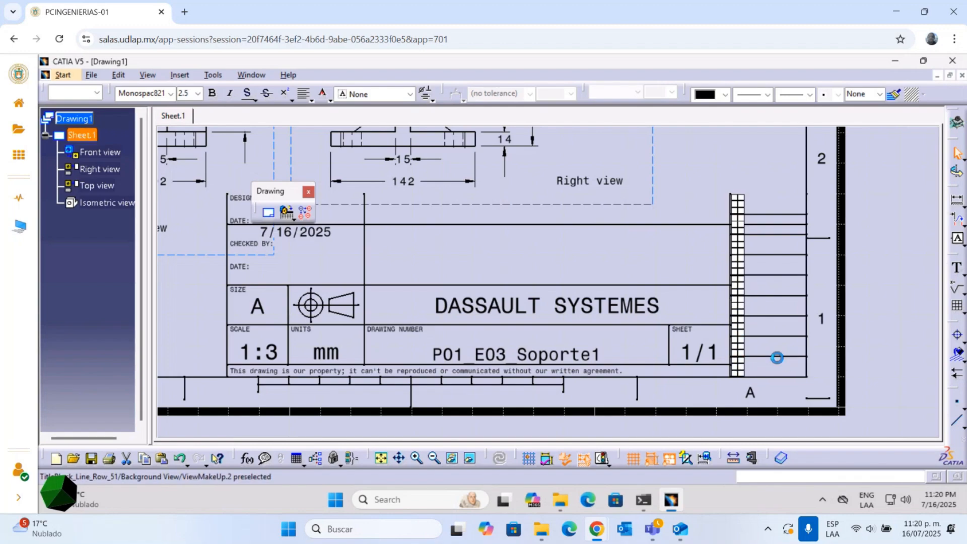
pyautogui.keyDown('ctrl'); pyautogui.click(778, 356); pyautogui.keyUp('ctrl')
pyautogui.keyDown('ctrl'); pyautogui.click(783, 336); pyautogui.keyUp('ctrl')
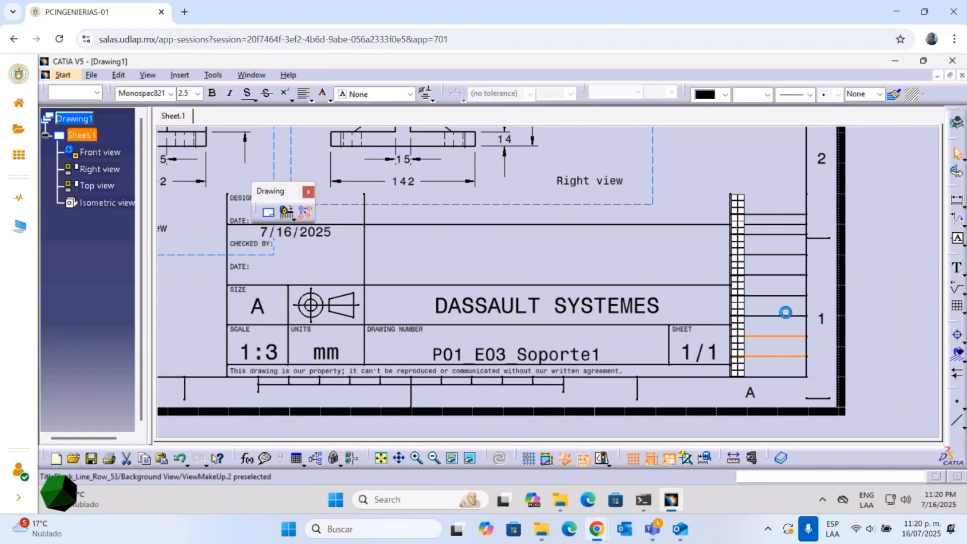
pyautogui.keyDown('ctrl'); pyautogui.click(785, 315); pyautogui.keyUp('ctrl')
pyautogui.keyDown('ctrl'); pyautogui.click(794, 296); pyautogui.keyUp('ctrl')
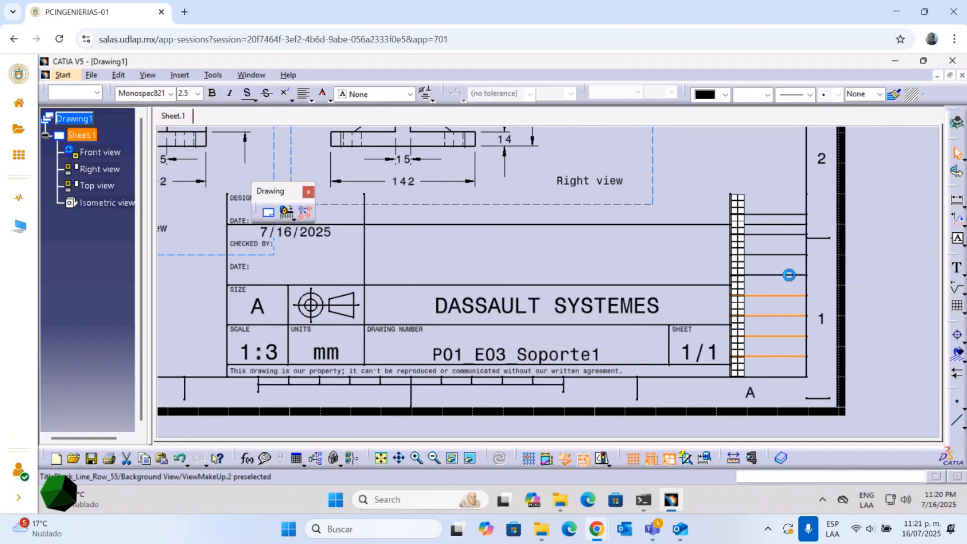
pyautogui.keyDown('ctrl'); pyautogui.click(788, 274); pyautogui.keyUp('ctrl')
pyautogui.keyDown('ctrl'); pyautogui.click(787, 256); pyautogui.keyUp('ctrl')
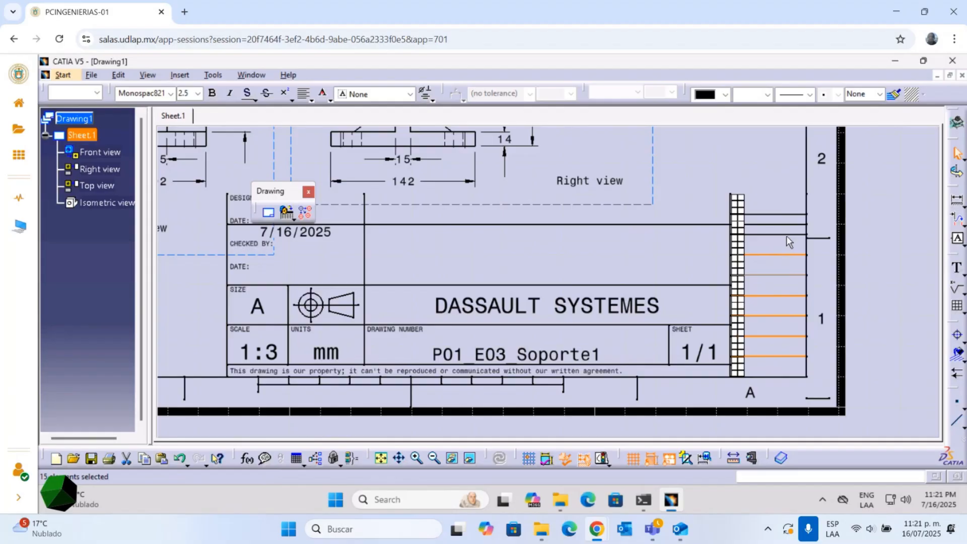
pyautogui.keyDown('ctrl'); pyautogui.click(796, 234); pyautogui.keyUp('ctrl')
pyautogui.keyDown('ctrl'); pyautogui.click(790, 224); pyautogui.keyUp('ctrl')
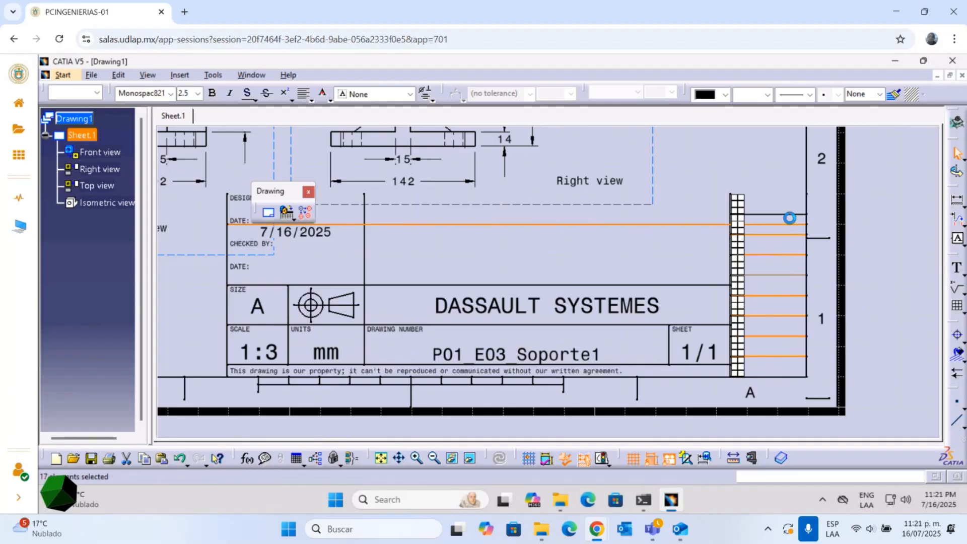
pyautogui.keyDown('ctrl'); pyautogui.click(791, 214); pyautogui.keyUp('ctrl')
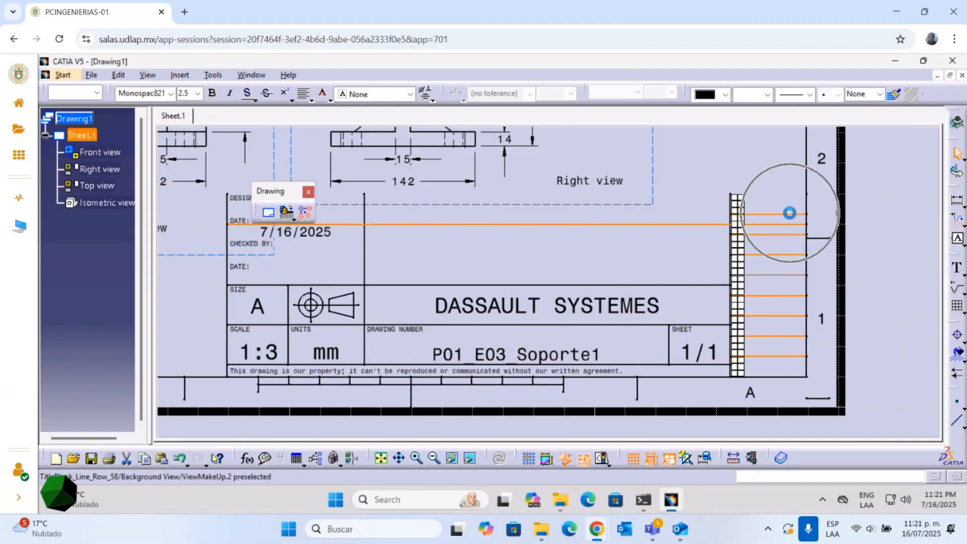
pyautogui.keyDown('ctrl'); pyautogui.click(635, 225); pyautogui.keyUp('ctrl')
pyautogui.click(766, 187)
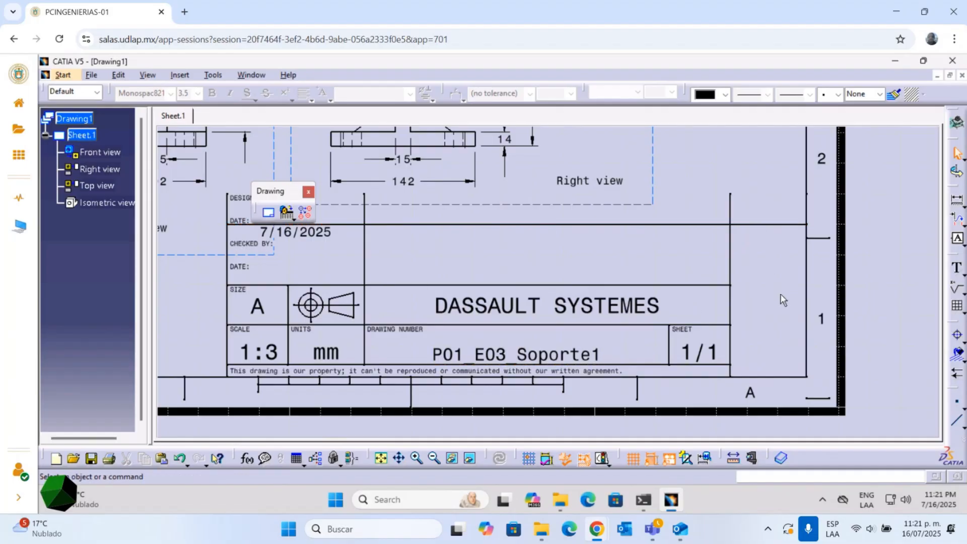
# Shorten the title block's left border line by setting the V coordinate of end point 2 to 60 mm
pyautogui.moveTo(610, 266); pyautogui.dragTo(650, 301, button='middle')
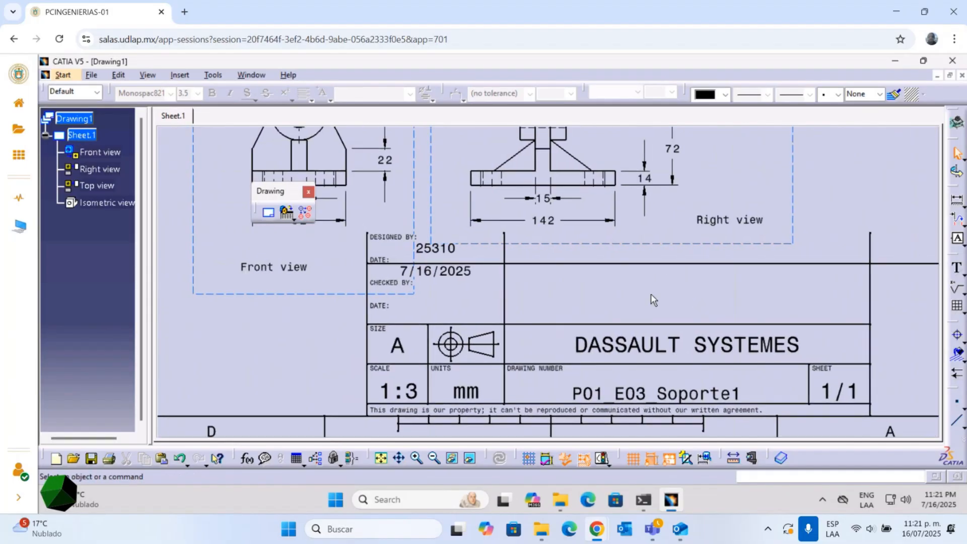
pyautogui.doubleClick(368, 247)
pyautogui.click(713, 347)
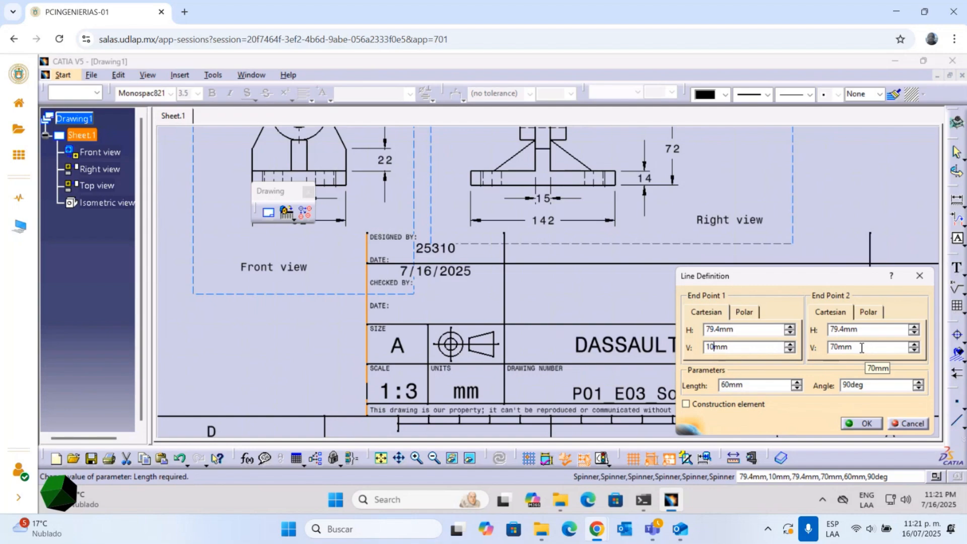
pyautogui.moveTo(862, 348); pyautogui.dragTo(821, 348)
pyautogui.write('60')
pyautogui.press('Return')
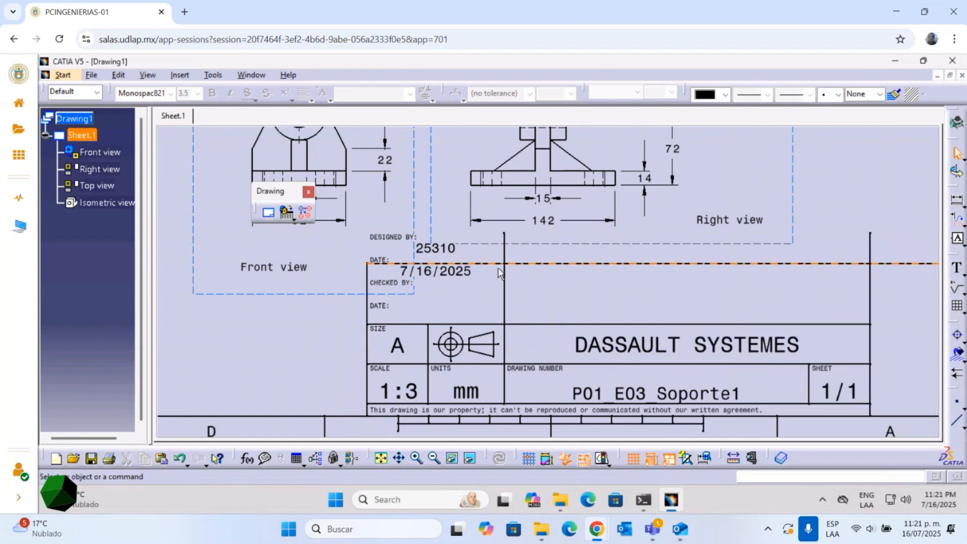
# Set the V coordinate of end point 2 to 60 mm for the vertical line between the units and drawing number cells
pyautogui.doubleClick(505, 254)
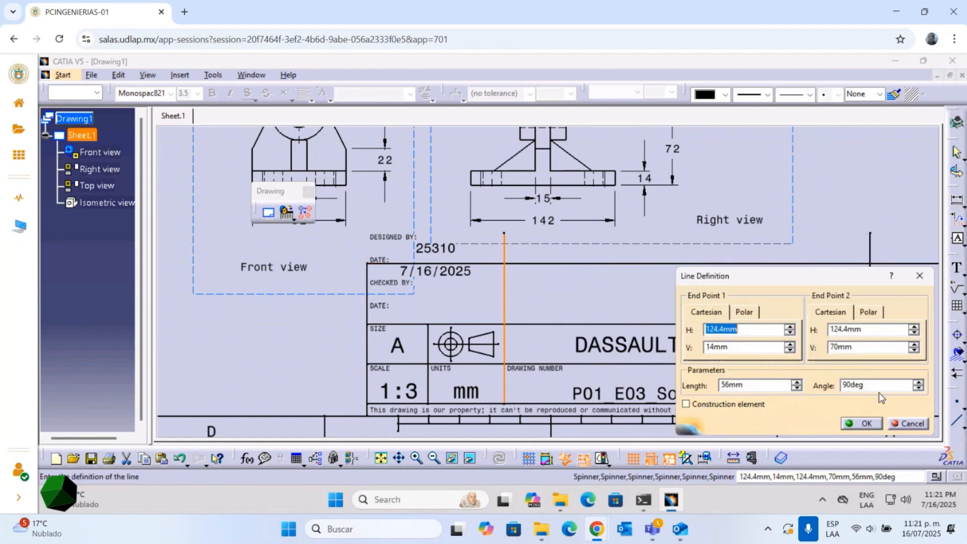
pyautogui.moveTo(858, 348); pyautogui.dragTo(814, 347)
pyautogui.write('60')
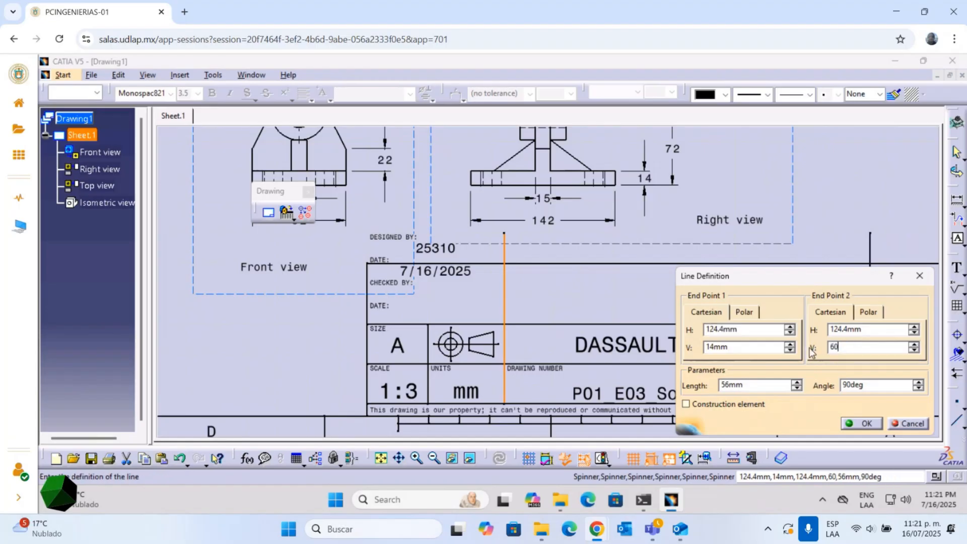
pyautogui.press('Return')
# Set the V coordinate of end point 2 to 60 mm for the vertical line bounding the sheet number cell and former revision column
pyautogui.doubleClick(870, 248)
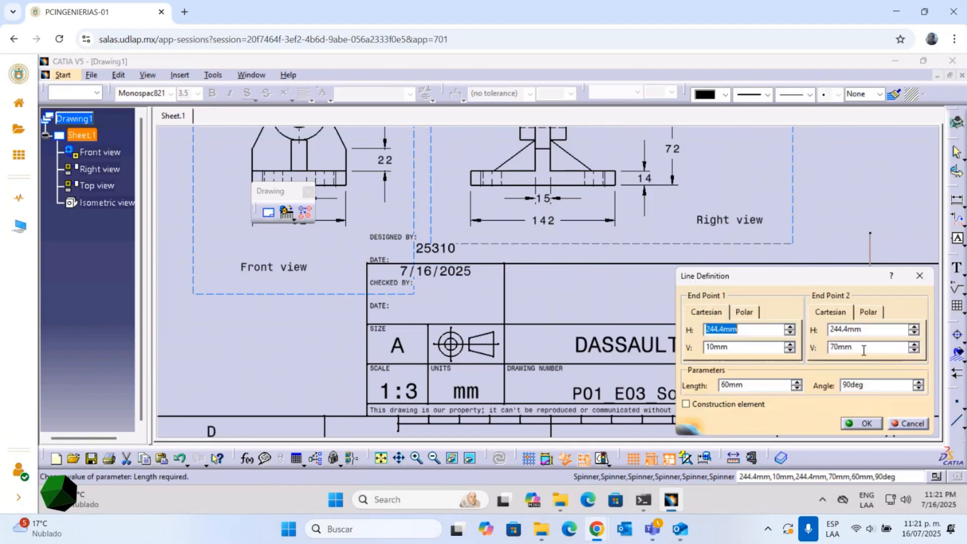
pyautogui.moveTo(864, 346); pyautogui.dragTo(815, 346)
pyautogui.write('60')
pyautogui.press('Return')
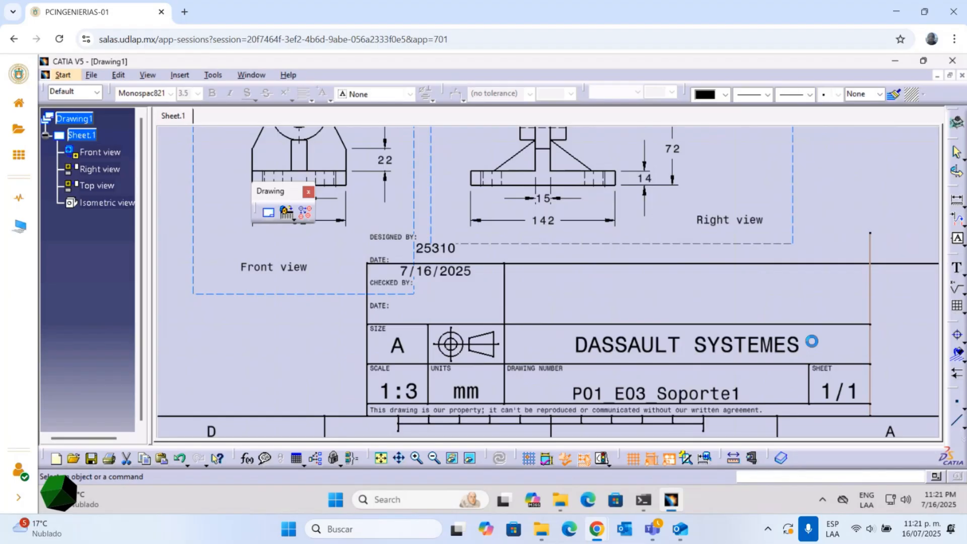
# Move the 7/16/2025 date text directly below the Checked by date label, just above the size cell
pyautogui.moveTo(640, 296); pyautogui.dragTo(589, 259, button='middle')
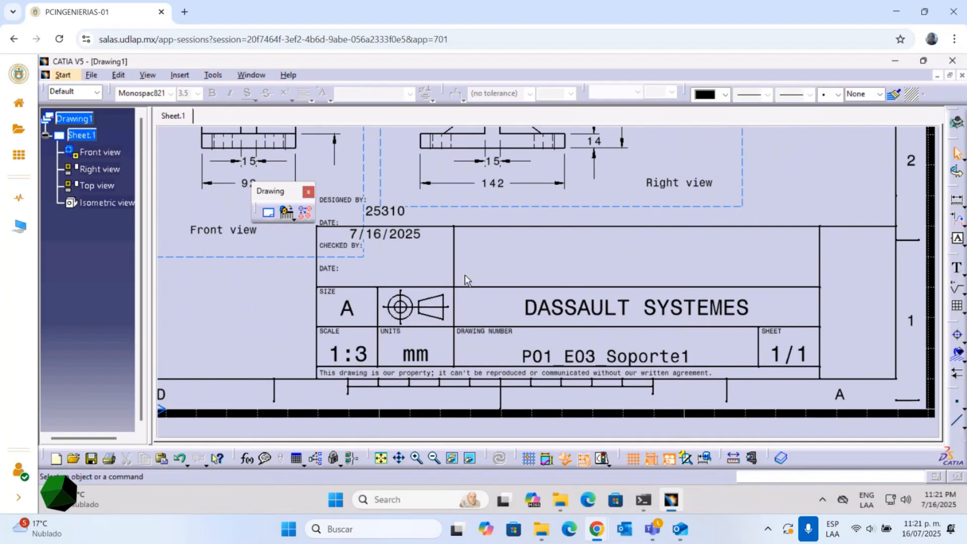
pyautogui.moveTo(407, 222)
pyautogui.mouseDown(button='middle')
pyautogui.moveTo(492, 255)
pyautogui.moveTo(546, 254)
pyautogui.moveTo(575, 231)
pyautogui.moveTo(515, 234)
pyautogui.mouseUp(button='middle')
pyautogui.moveTo(636, 222)
pyautogui.mouseDown(button='middle')
pyautogui.moveTo(470, 243)
pyautogui.moveTo(524, 316)
pyautogui.mouseUp(button='middle')
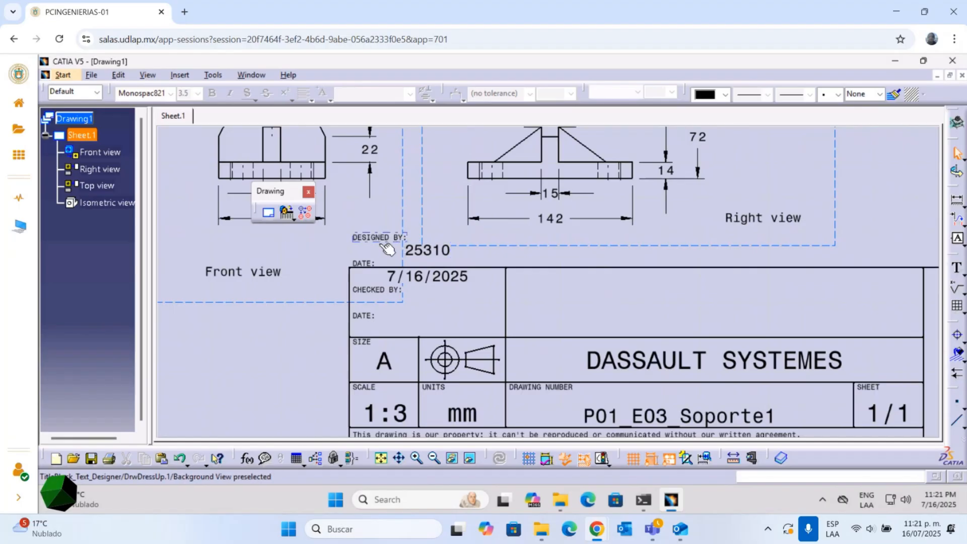
pyautogui.moveTo(419, 302)
pyautogui.mouseDown(button='middle')
pyautogui.moveTo(483, 259)
pyautogui.moveTo(485, 244)
pyautogui.moveTo(421, 273)
pyautogui.mouseUp(button='middle')
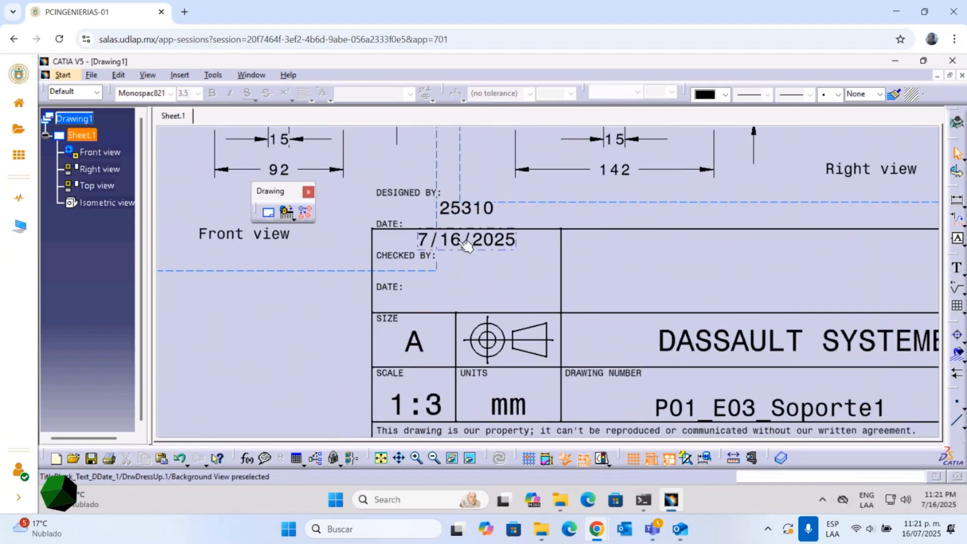
pyautogui.moveTo(466, 267); pyautogui.dragTo(422, 293)
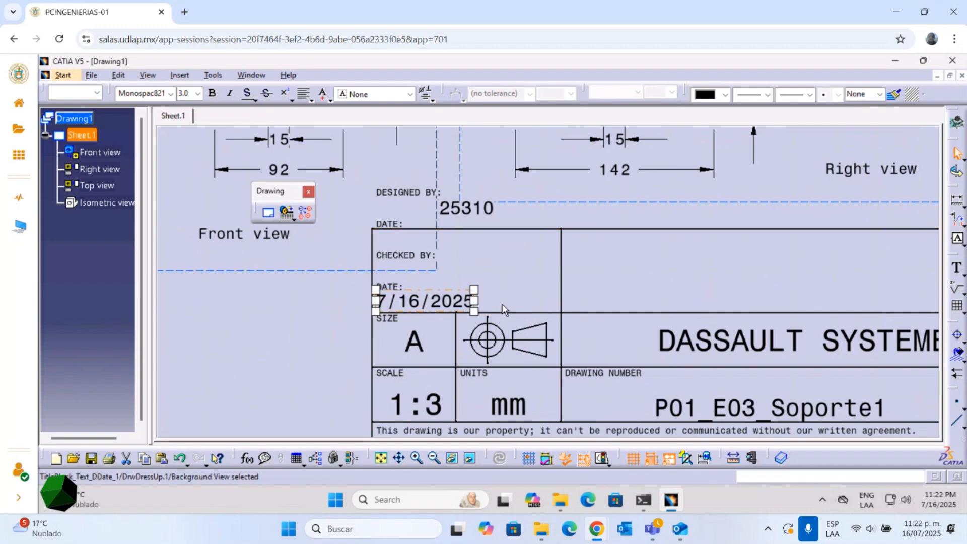
# Check the end point coordinates of the title block's left border line and of the vertical line beside the drawing number cell
pyautogui.doubleClick(373, 242)
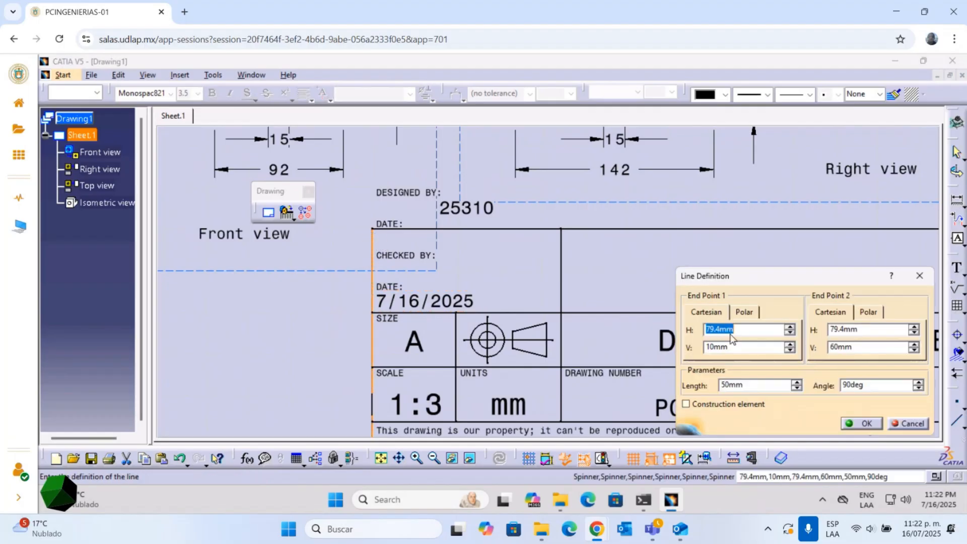
pyautogui.press('Escape')
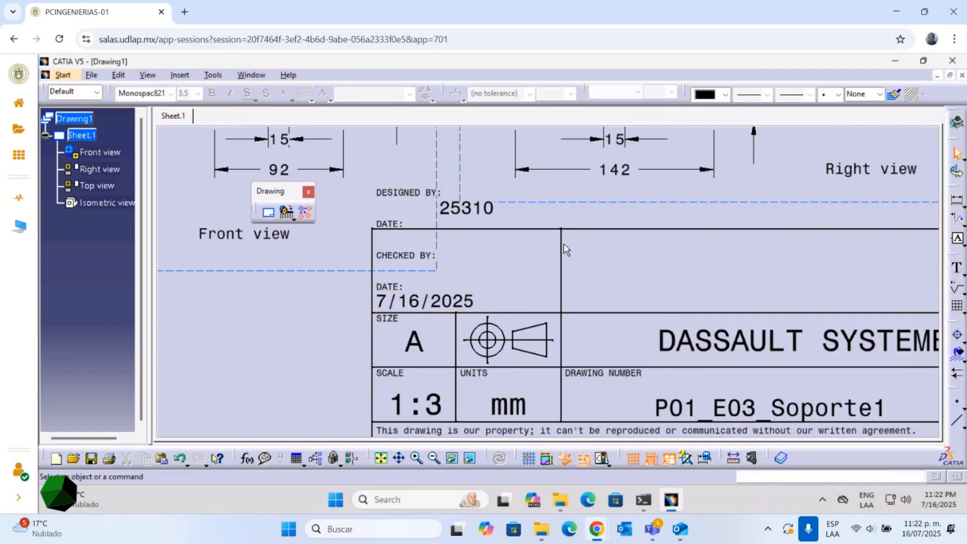
pyautogui.doubleClick(562, 247)
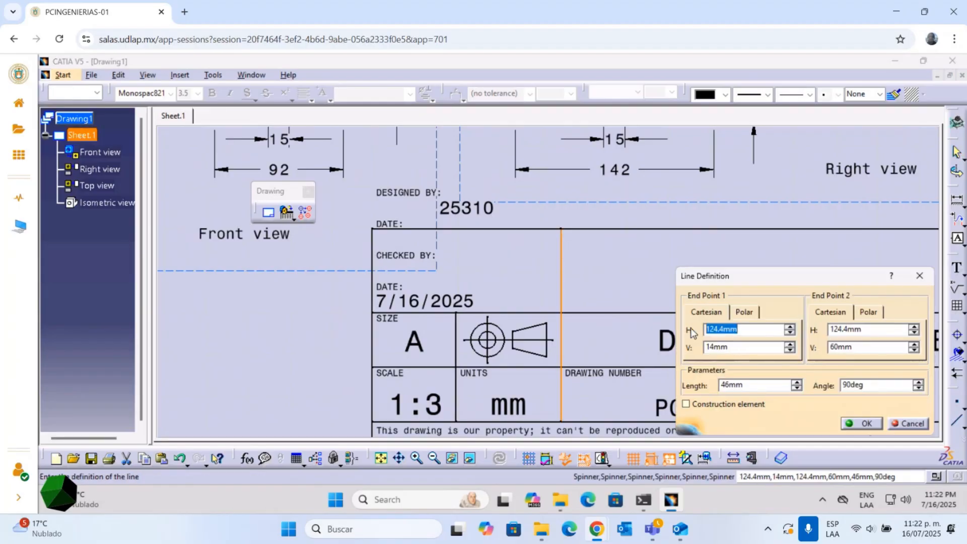
pyautogui.press('Escape')
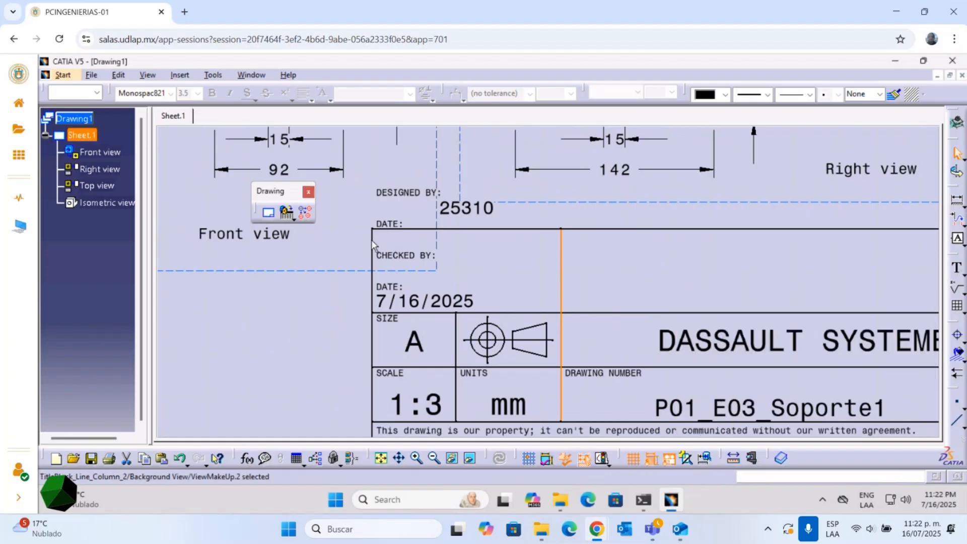
pyautogui.doubleClick(373, 246)
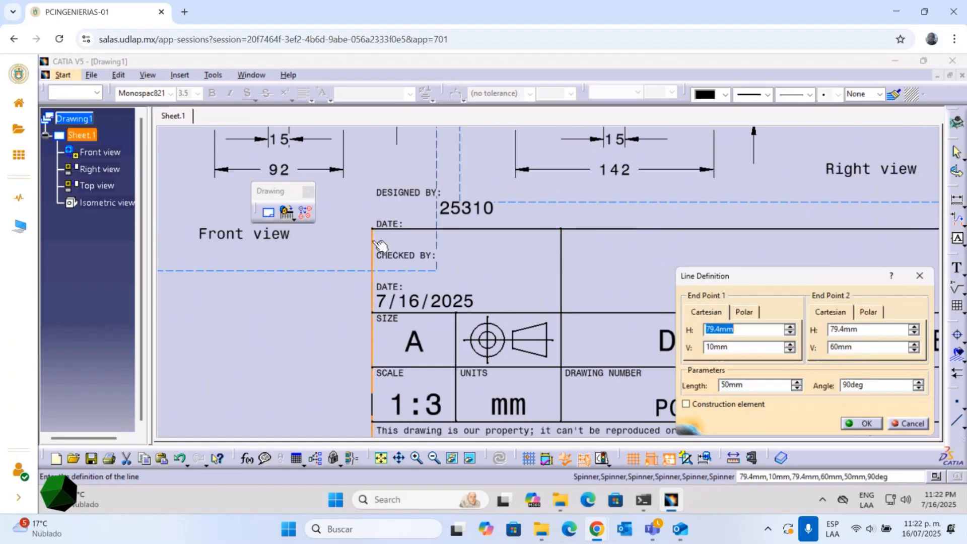
pyautogui.press('Escape')
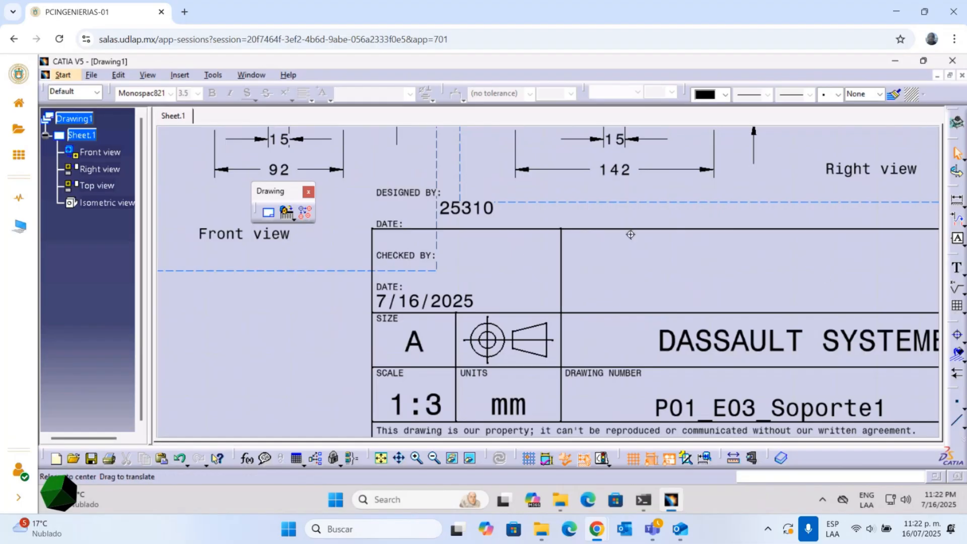
pyautogui.moveTo(628, 233); pyautogui.dragTo(660, 166, button='middle')
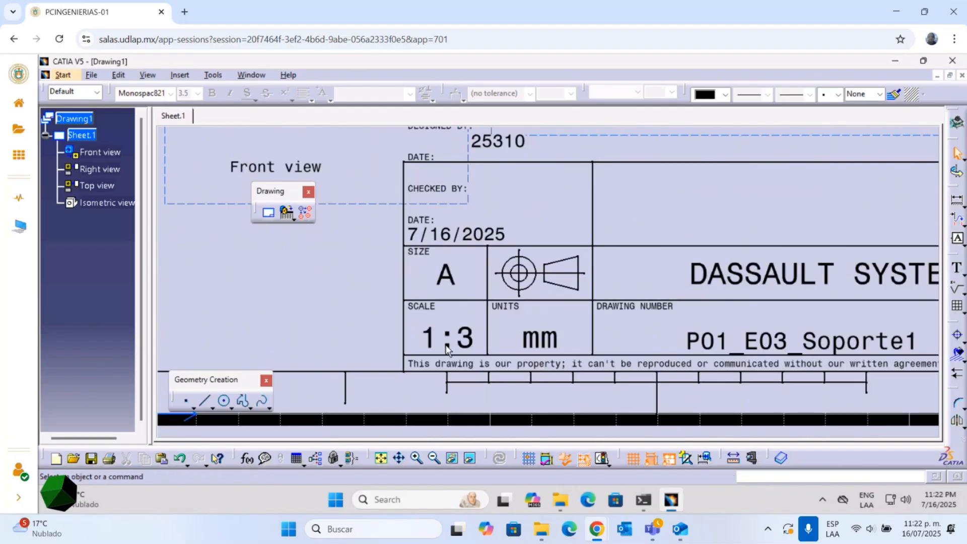
# Draw a 20 mm vertical line from the title block's upper border to the line above the size row, splitting the Checked by cell
pyautogui.moveTo(203, 386); pyautogui.dragTo(249, 311)
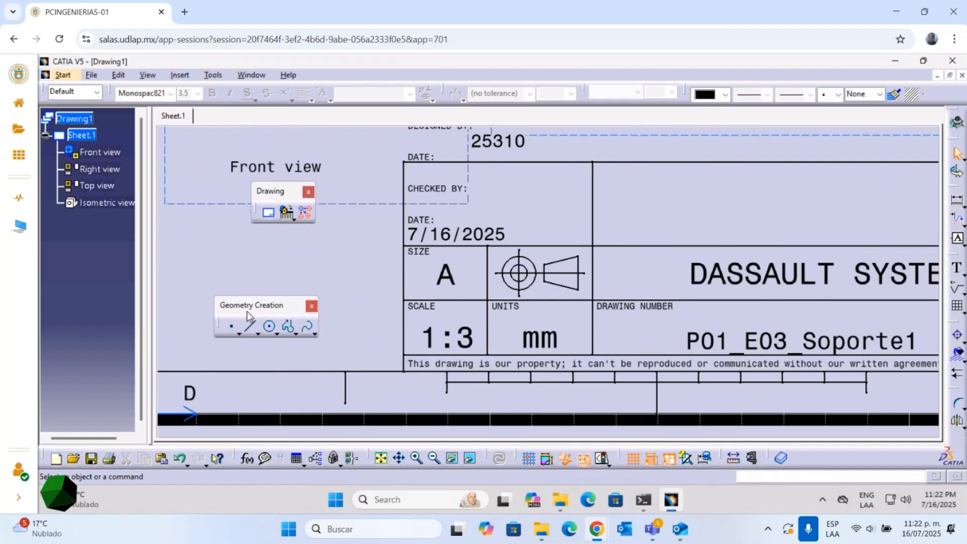
pyautogui.click(250, 328)
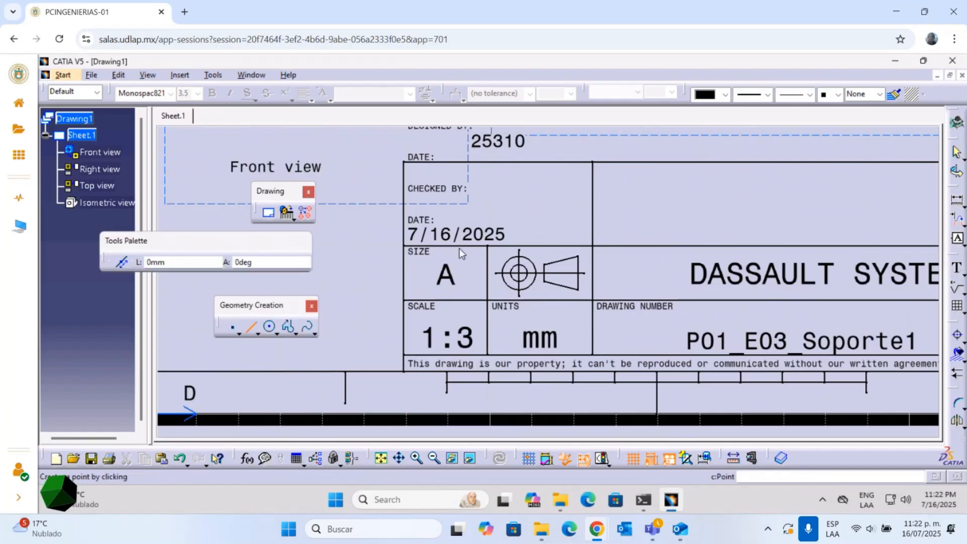
pyautogui.click(498, 162)
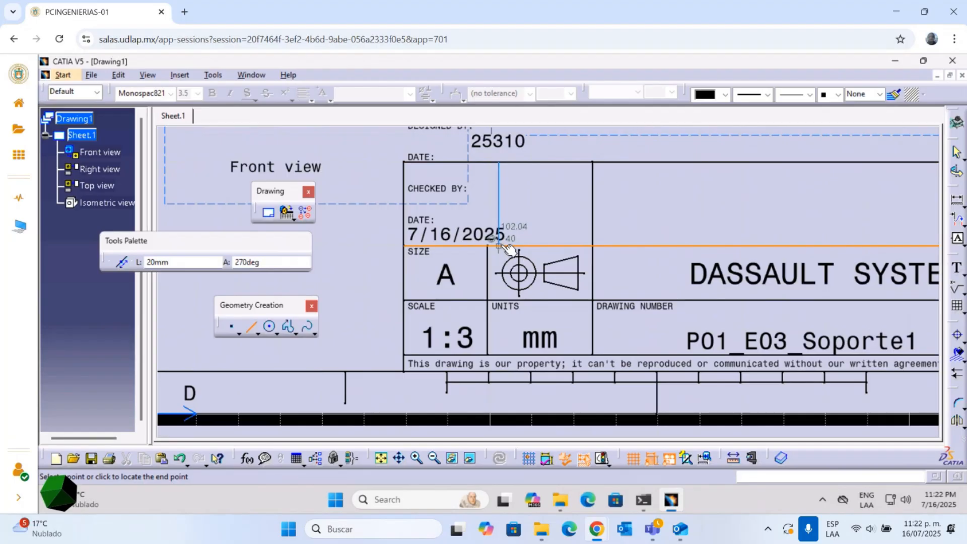
pyautogui.click(507, 247)
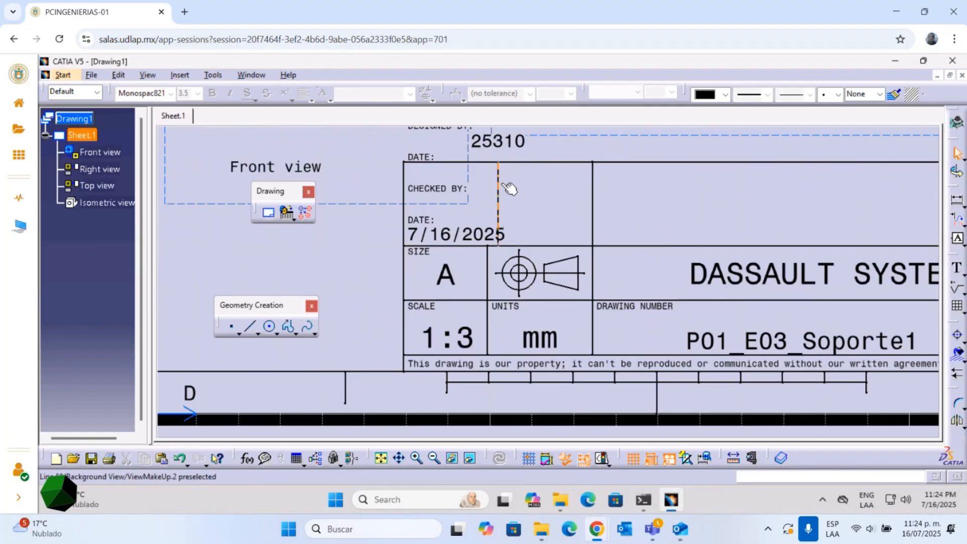
# Set the 7/16/2025 date text's font size to 2.5 and shift it slightly to fit within its narrow cell
pyautogui.moveTo(533, 225)
pyautogui.mouseDown(button='middle')
pyautogui.moveTo(574, 228)
pyautogui.moveTo(553, 257)
pyautogui.mouseUp(button='middle')
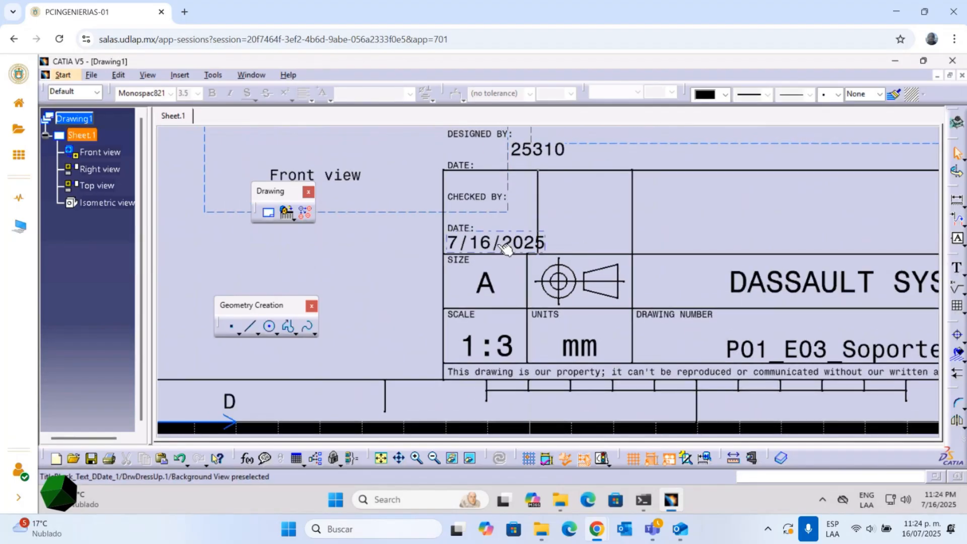
pyautogui.click(518, 246)
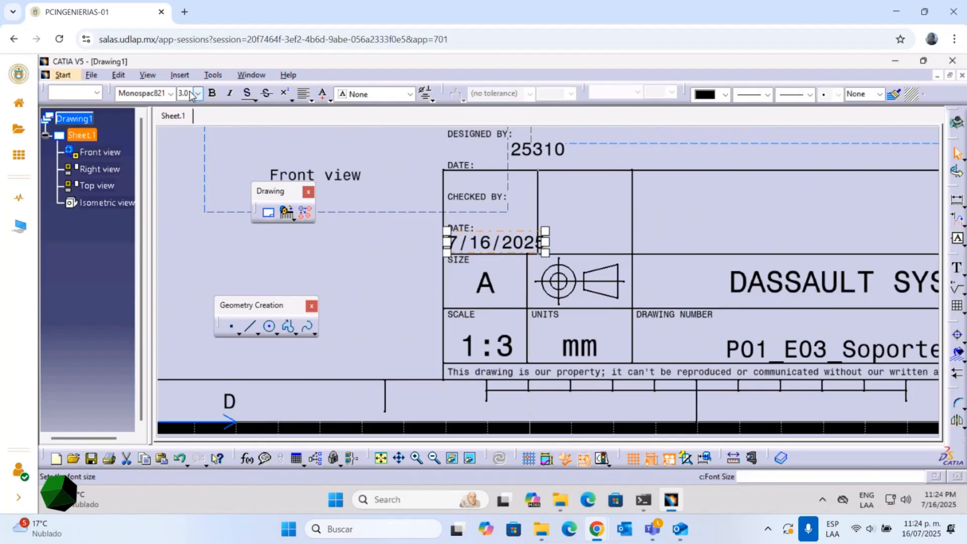
pyautogui.write('2.5')
pyautogui.press('Return')
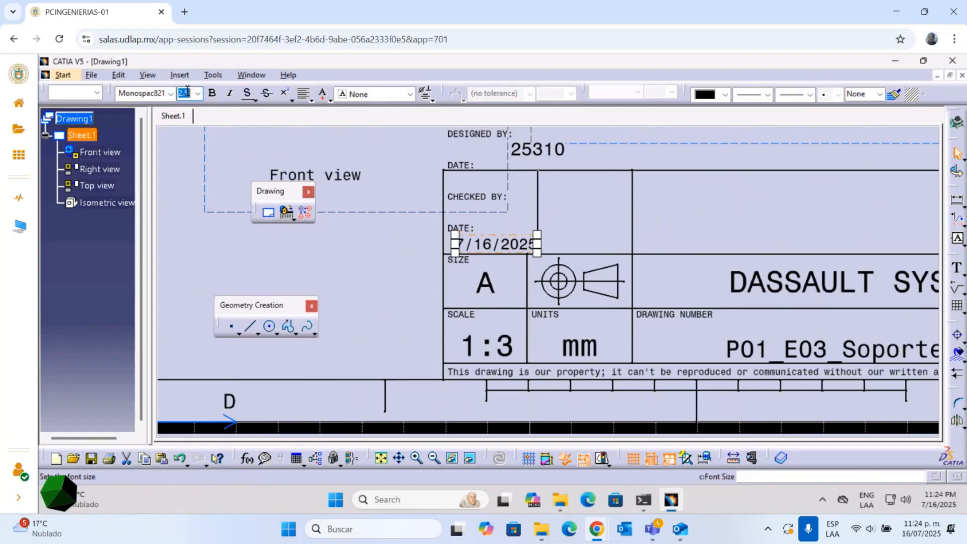
pyautogui.click(507, 245)
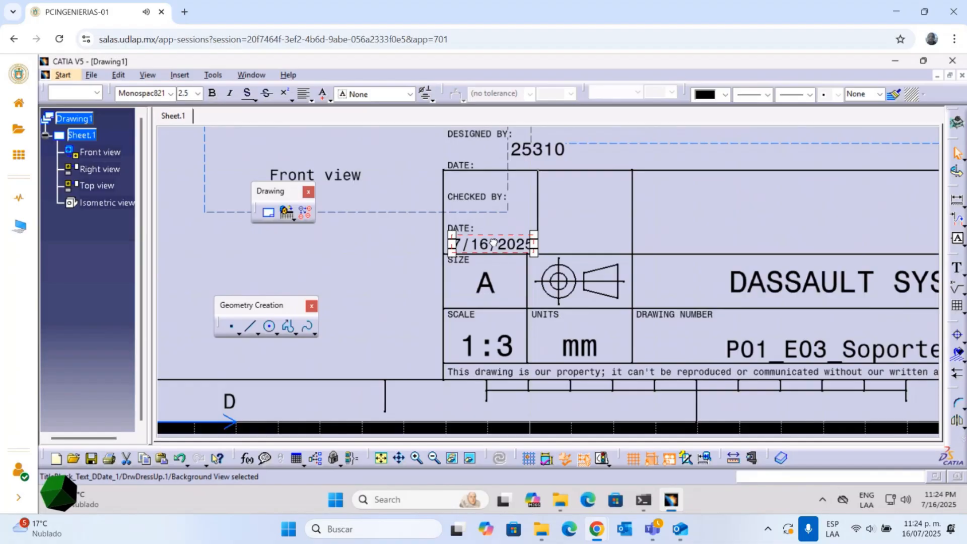
pyautogui.click(574, 220)
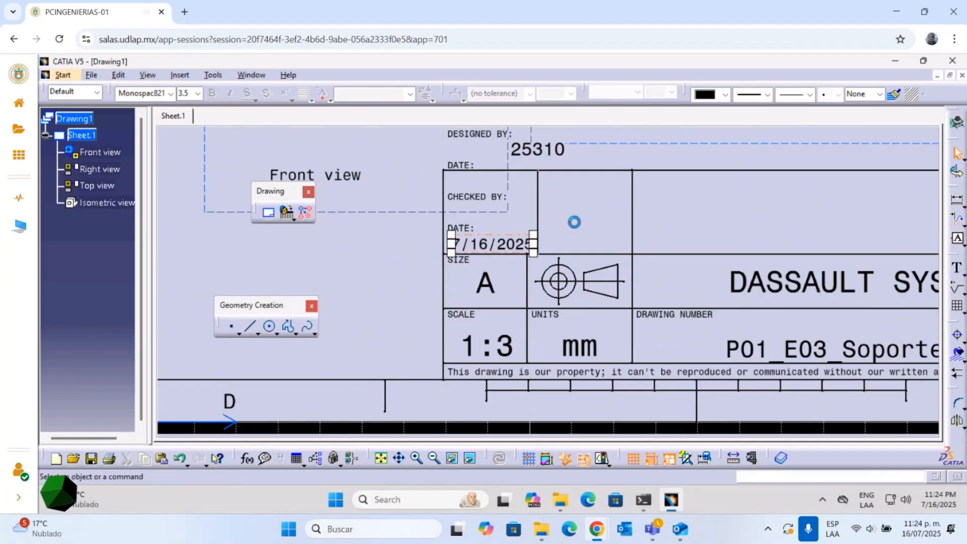
# Move the Checked by and remaining Date labels into the new second cell, and the Designed by label and designer's entry into the first cell
pyautogui.moveTo(574, 220); pyautogui.dragTo(561, 291, button='middle')
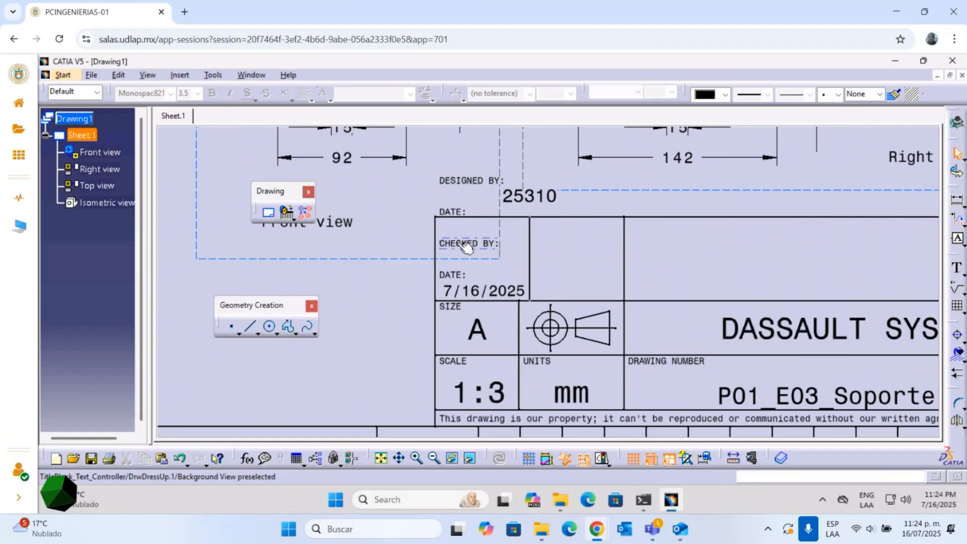
pyautogui.moveTo(466, 247); pyautogui.dragTo(554, 227)
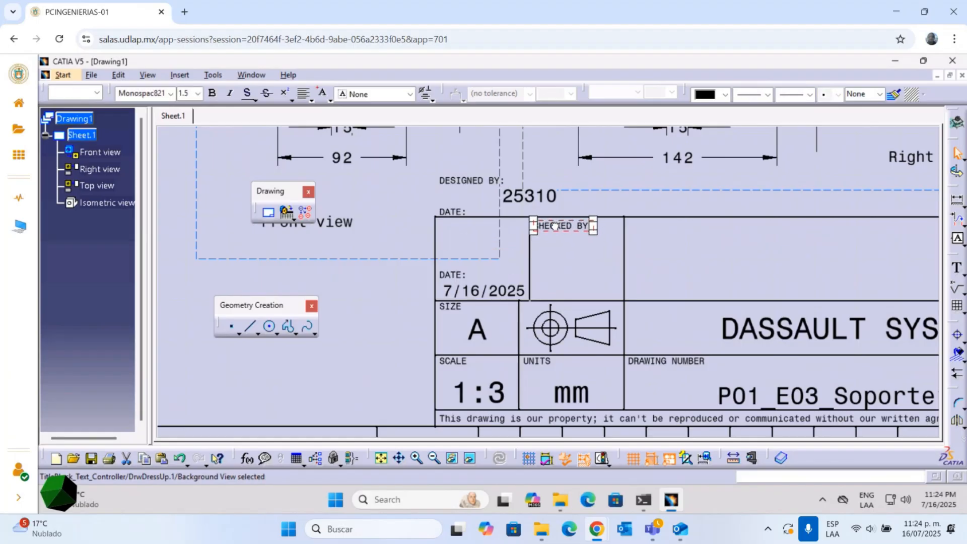
pyautogui.moveTo(461, 181); pyautogui.dragTo(460, 226)
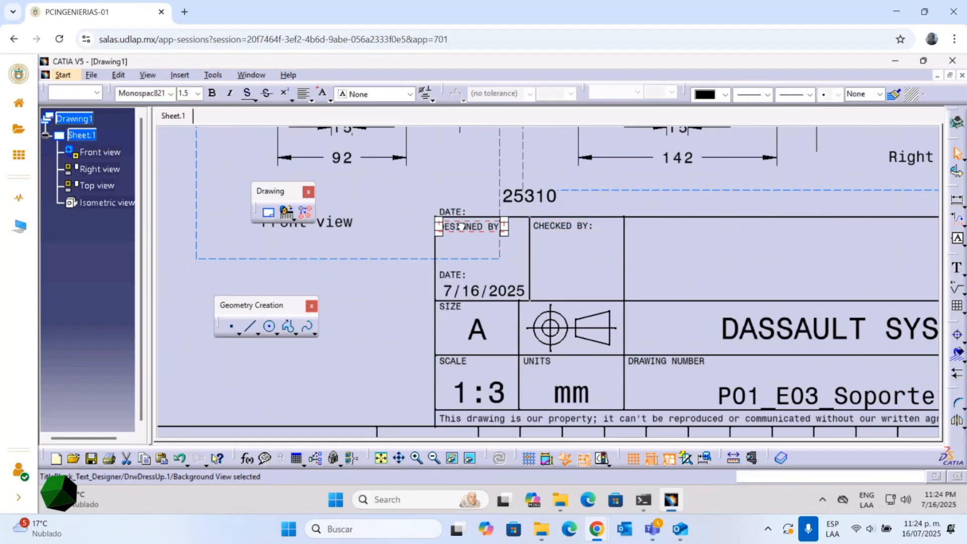
pyautogui.moveTo(527, 195); pyautogui.dragTo(474, 248)
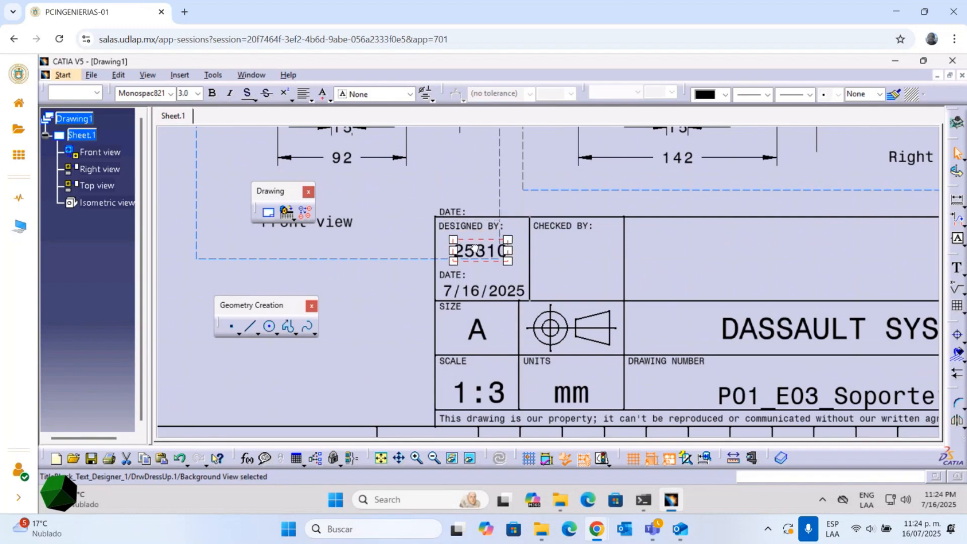
pyautogui.moveTo(454, 215); pyautogui.dragTo(545, 277)
pyautogui.click(487, 257)
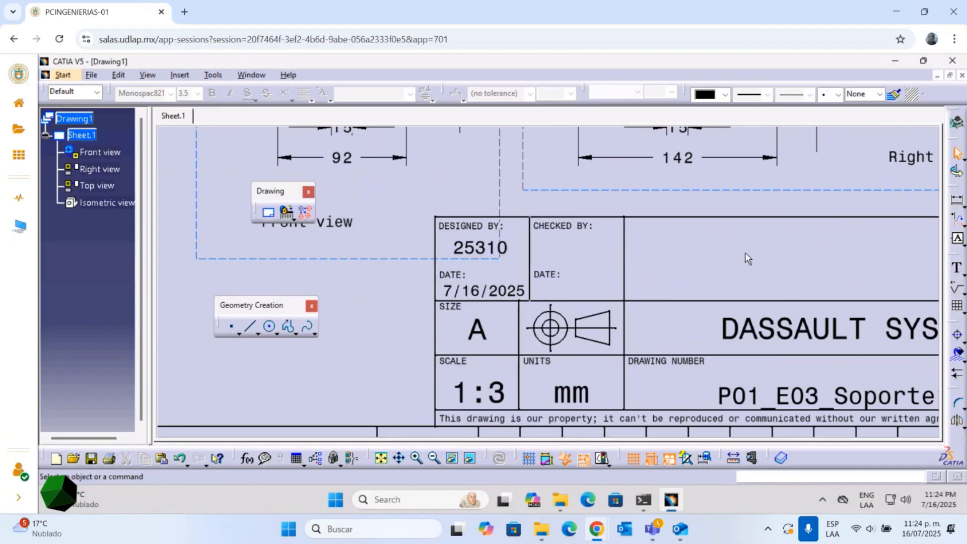
# Return from the sheet background to the working views
pyautogui.moveTo(745, 253)
pyautogui.mouseDown(button='middle')
pyautogui.moveTo(564, 252)
pyautogui.moveTo(609, 338)
pyautogui.moveTo(538, 228)
pyautogui.mouseUp(button='middle')
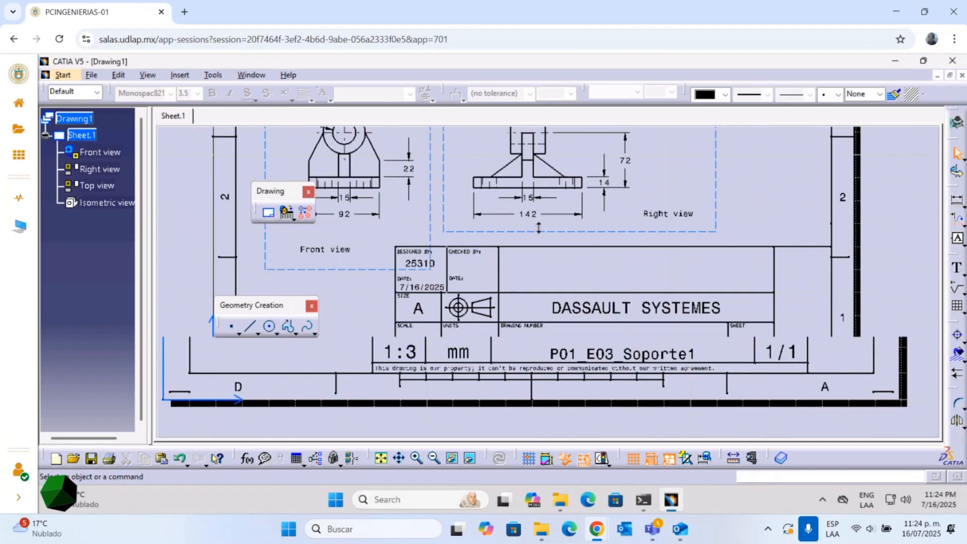
pyautogui.click(117, 77)
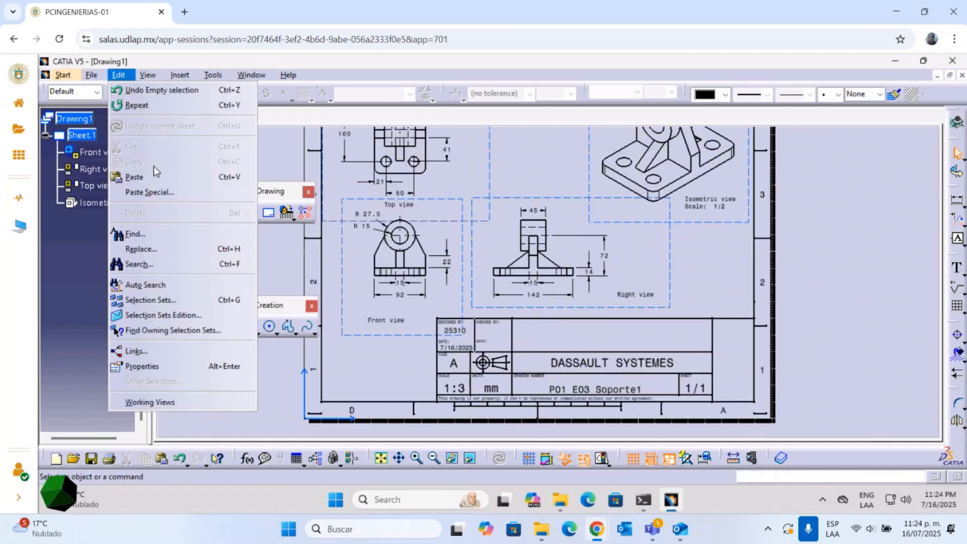
pyautogui.click(149, 403)
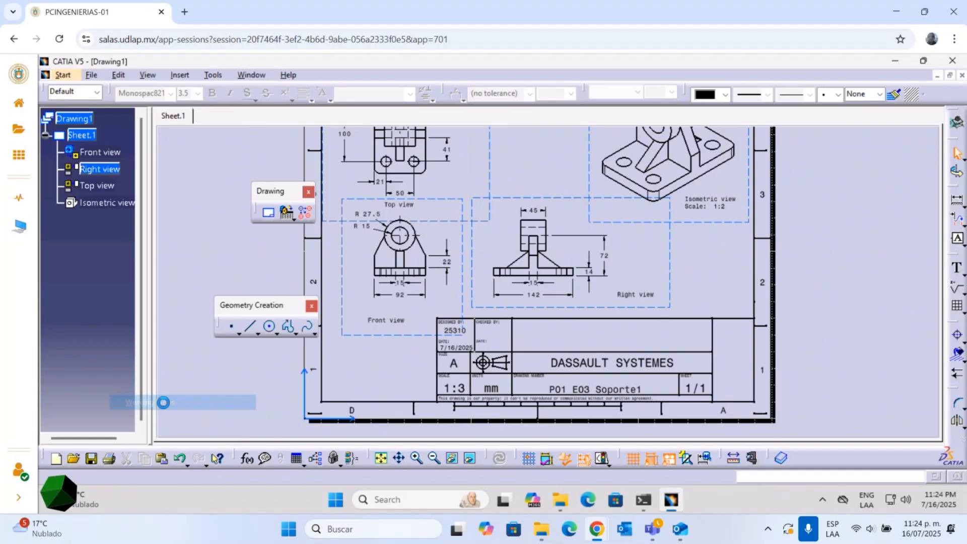
# Move the Right view and Front view labels so each is centred directly below its view's width dimension
pyautogui.moveTo(534, 247); pyautogui.dragTo(590, 241, button='middle')
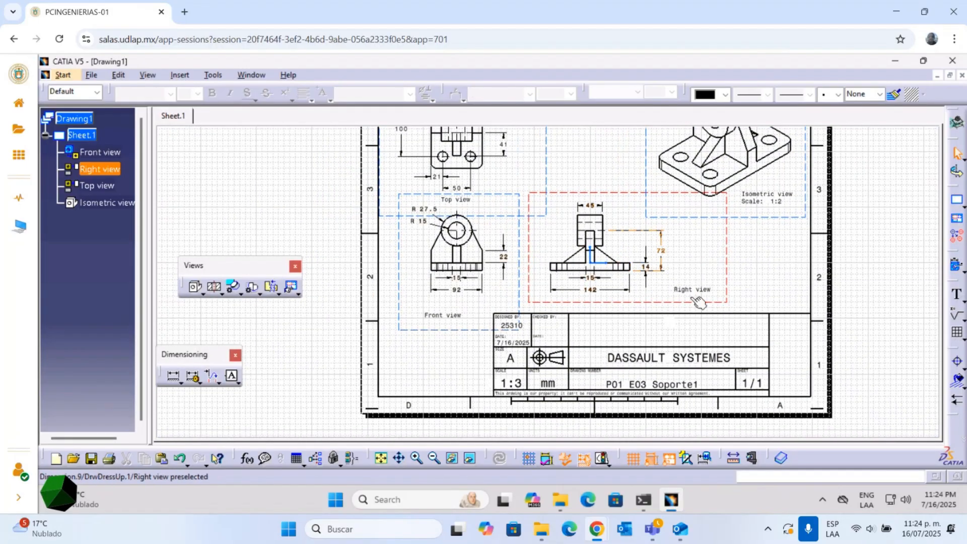
pyautogui.moveTo(704, 293); pyautogui.dragTo(599, 305)
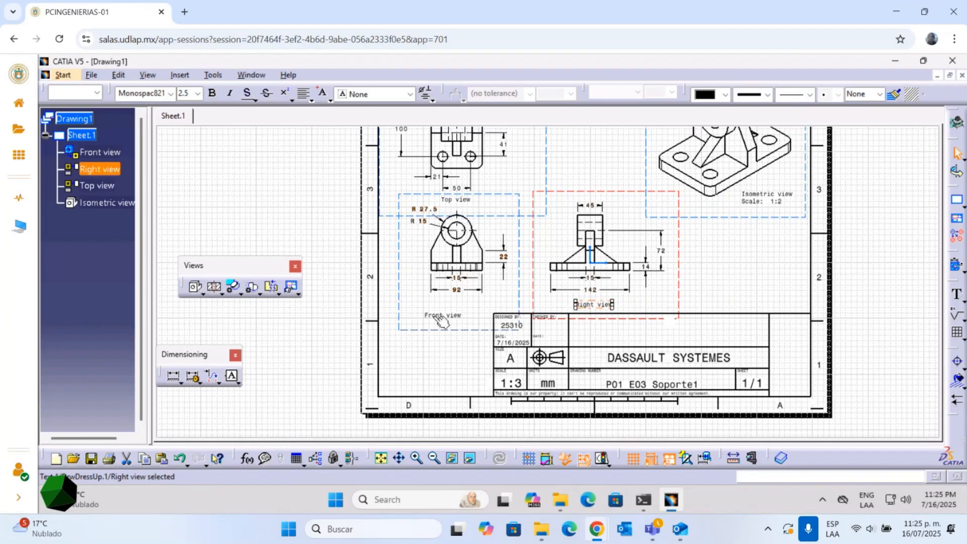
pyautogui.moveTo(436, 317); pyautogui.dragTo(456, 307)
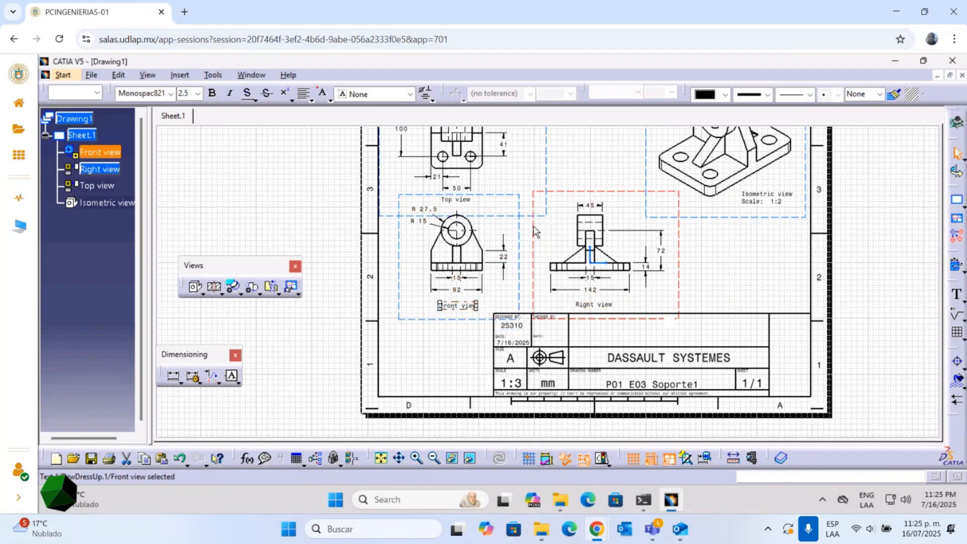
# Shift the Front view slightly down and the Top view slightly up to widen the gap between them
pyautogui.moveTo(550, 193); pyautogui.dragTo(581, 277, button='middle')
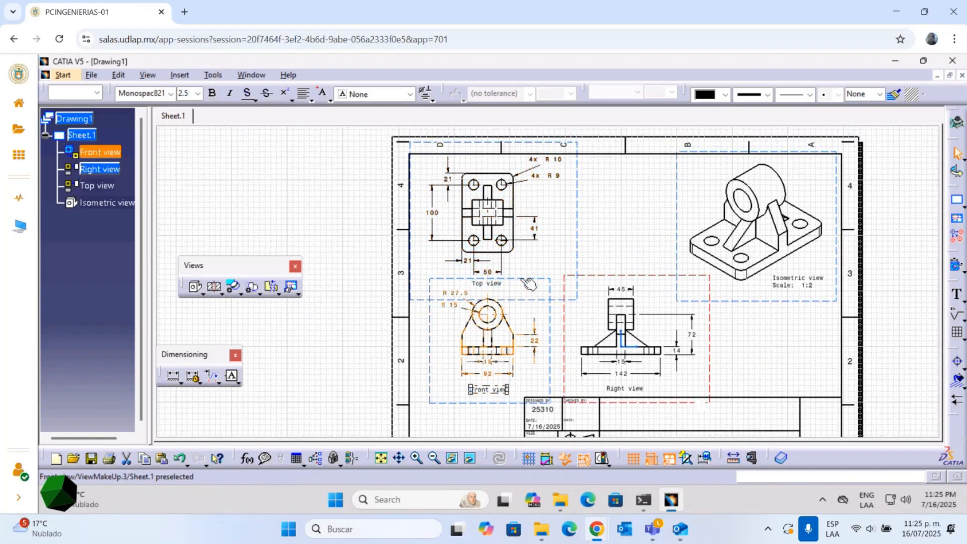
pyautogui.click(519, 279)
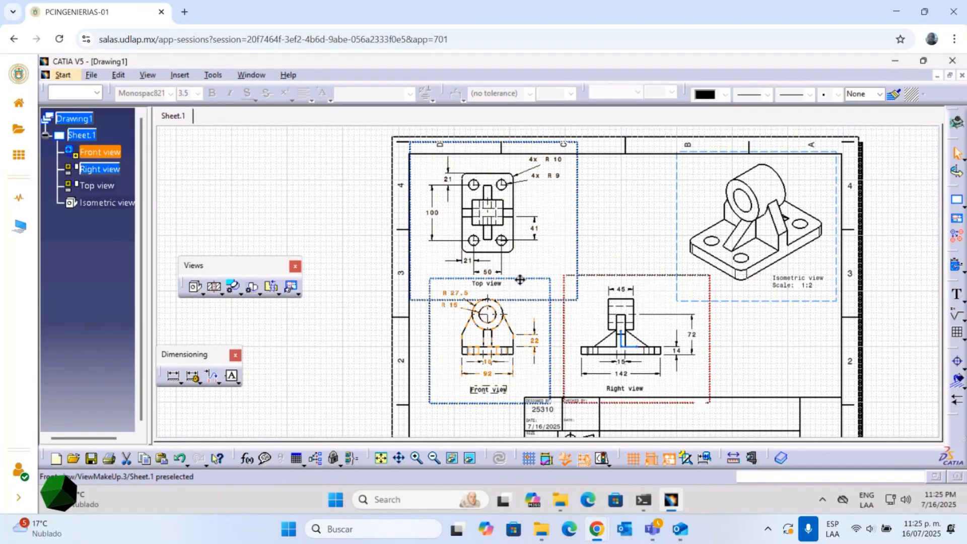
pyautogui.moveTo(519, 279); pyautogui.dragTo(520, 283)
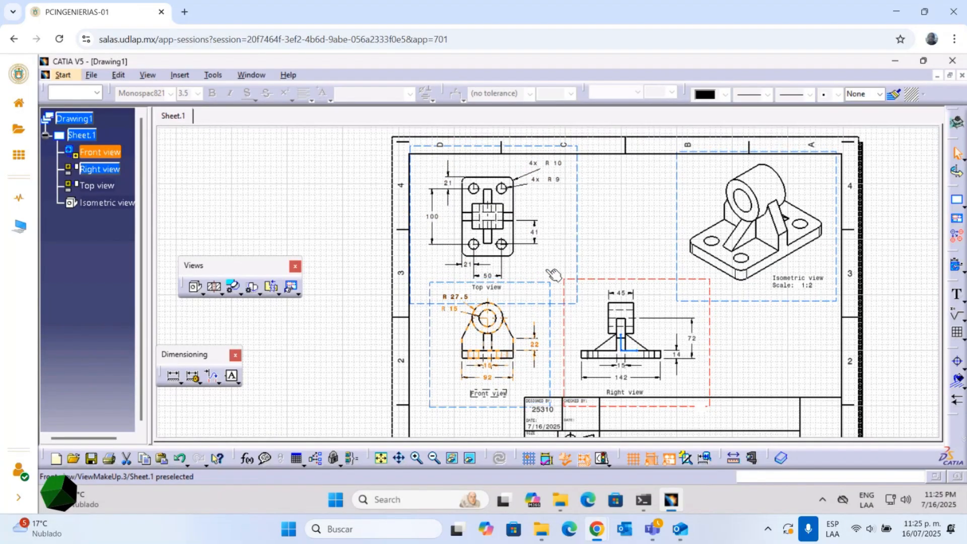
pyautogui.click(576, 256)
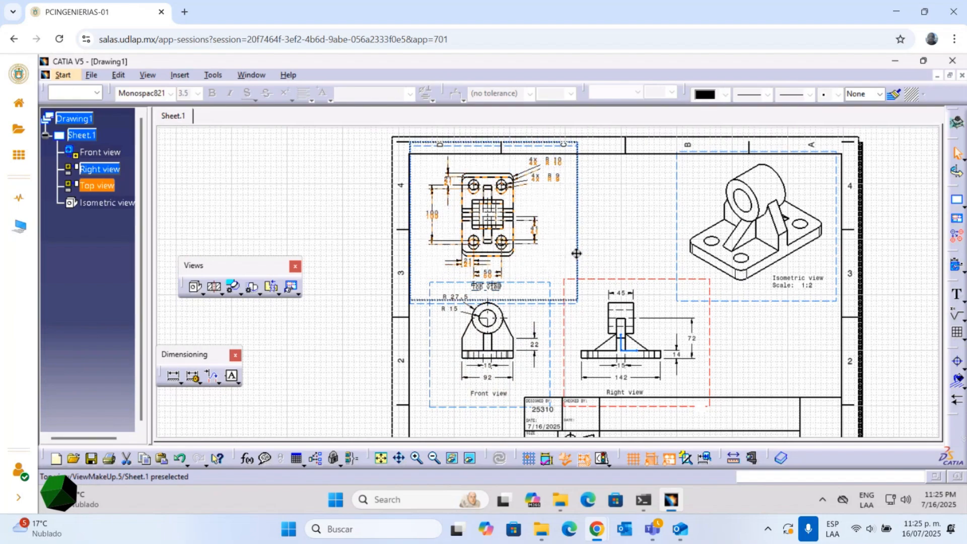
pyautogui.moveTo(577, 253); pyautogui.dragTo(577, 252)
pyautogui.click(607, 239)
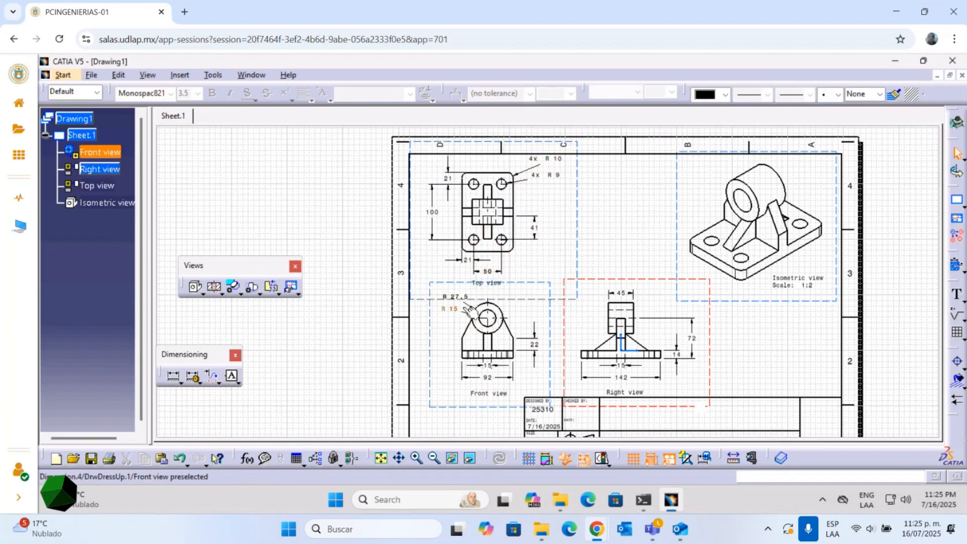
pyautogui.click(487, 283)
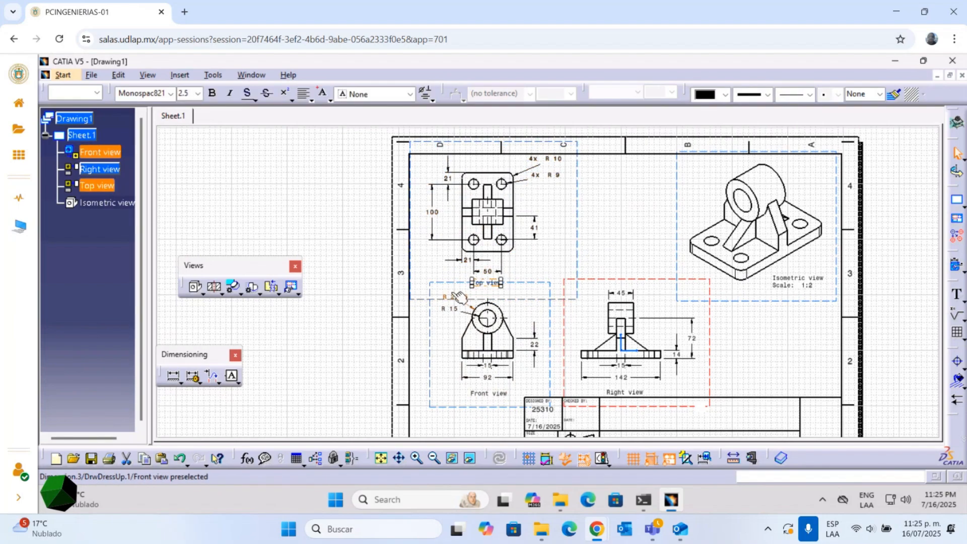
pyautogui.click(618, 231)
pyautogui.moveTo(618, 231)
pyautogui.mouseDown(button='middle')
pyautogui.moveTo(572, 198)
pyautogui.moveTo(720, 308)
pyautogui.mouseUp(button='middle')
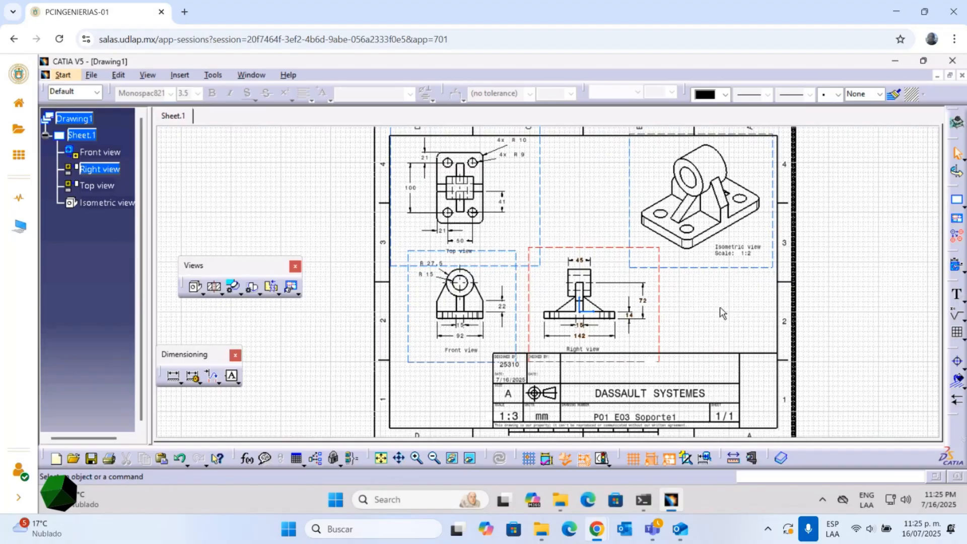
# Activate the Top view
pyautogui.moveTo(543, 246)
pyautogui.mouseDown(button='middle')
pyautogui.moveTo(549, 251)
pyautogui.moveTo(559, 164)
pyautogui.moveTo(531, 227)
pyautogui.moveTo(511, 202)
pyautogui.moveTo(540, 176)
pyautogui.mouseUp(button='middle')
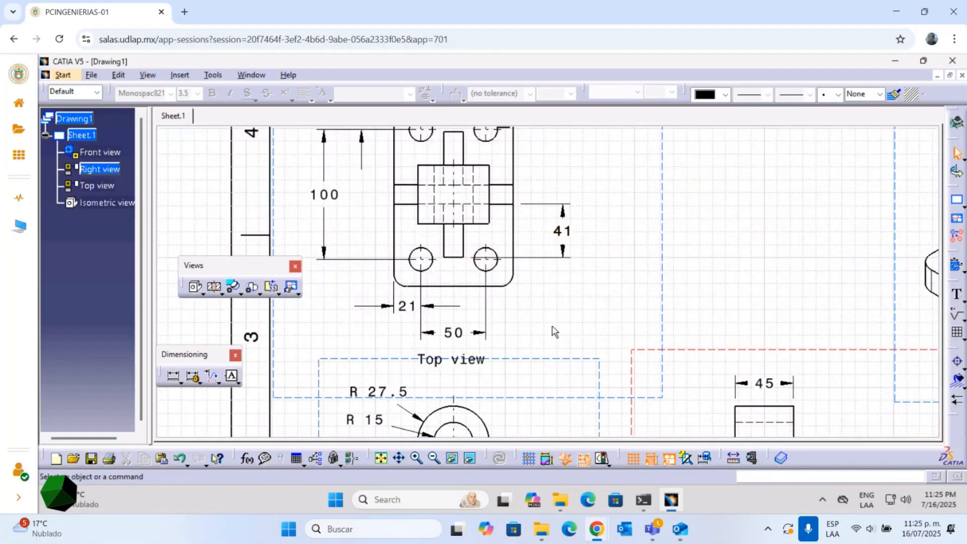
pyautogui.click(234, 289)
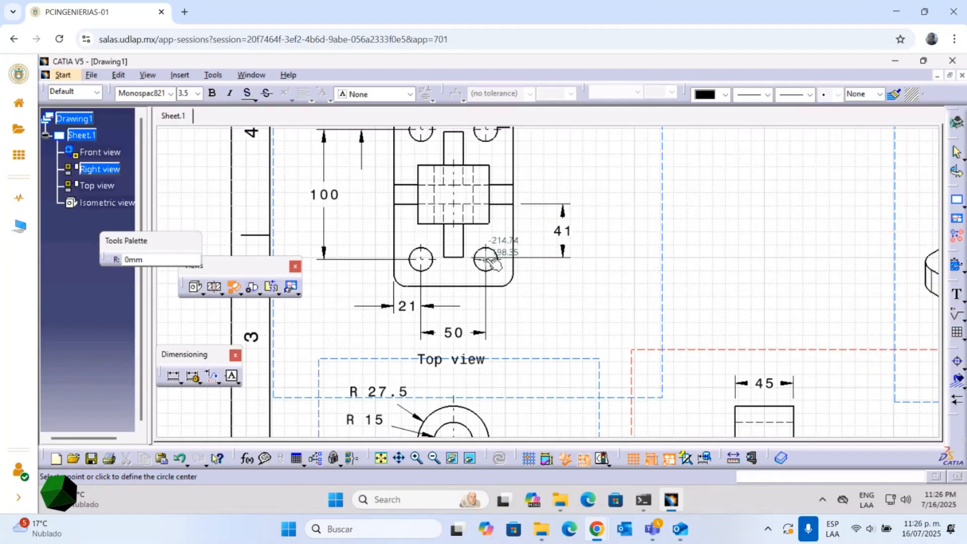
pyautogui.press('Escape')
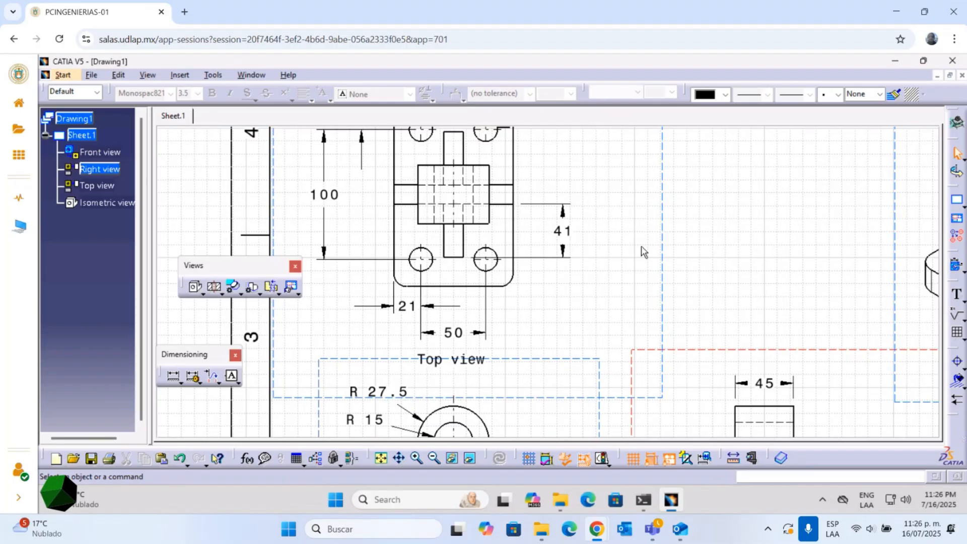
pyautogui.rightClick(665, 302)
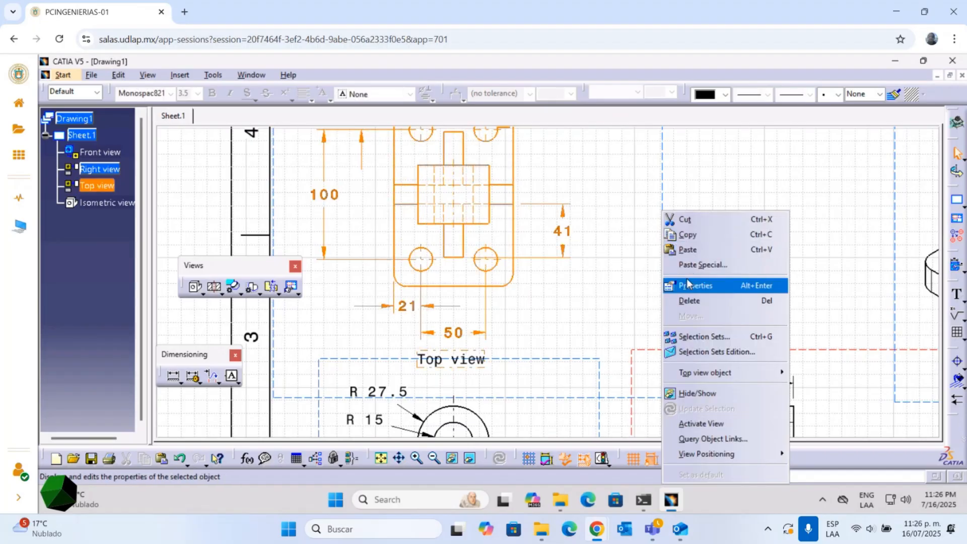
pyautogui.click(702, 424)
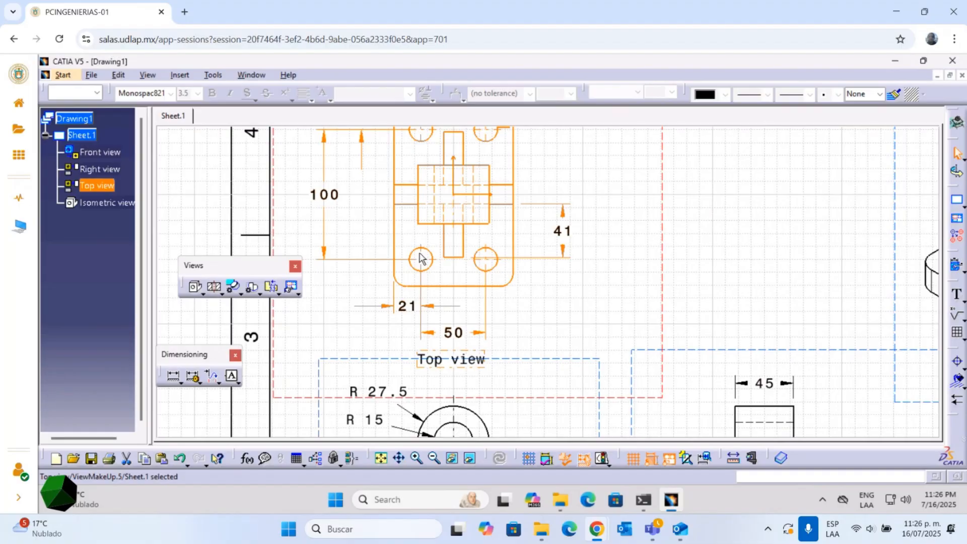
# Create a circular detail view about 31 mm in radius around the Top view's lower-right base hole and place it below the Isometric view
pyautogui.click(235, 292)
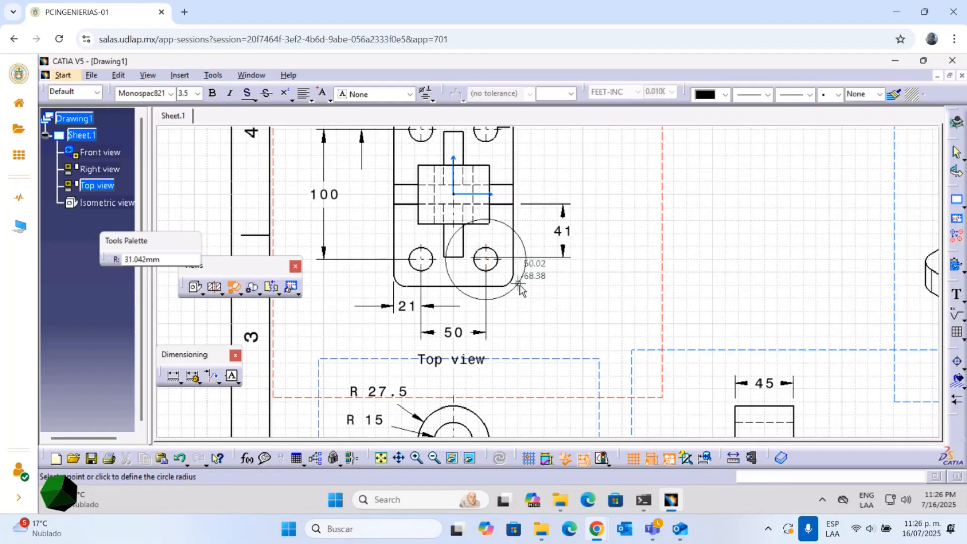
pyautogui.click(519, 285)
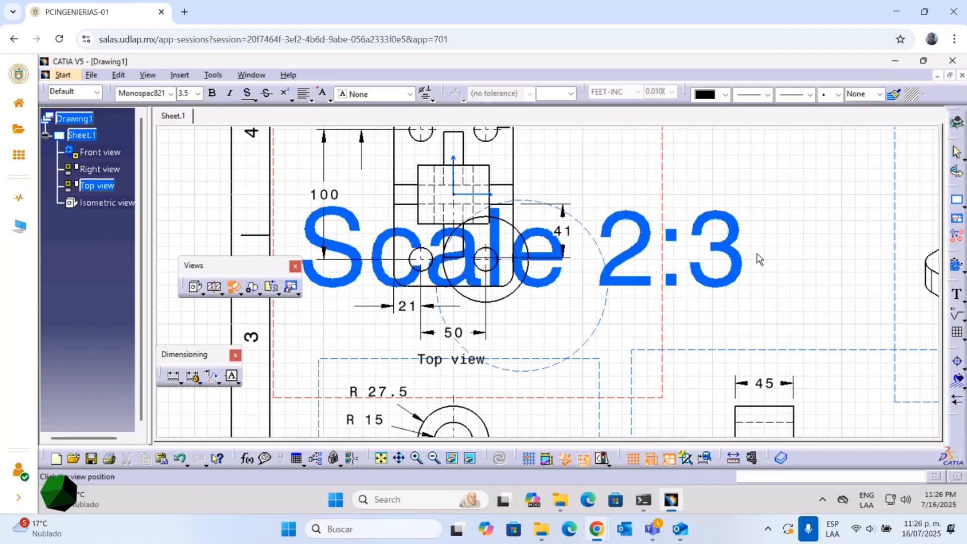
pyautogui.moveTo(771, 229)
pyautogui.mouseDown(button='middle')
pyautogui.moveTo(650, 221)
pyautogui.moveTo(624, 254)
pyautogui.mouseUp(button='middle')
pyautogui.moveTo(634, 214)
pyautogui.mouseDown(button='middle')
pyautogui.moveTo(587, 198)
pyautogui.moveTo(547, 161)
pyautogui.mouseUp(button='middle')
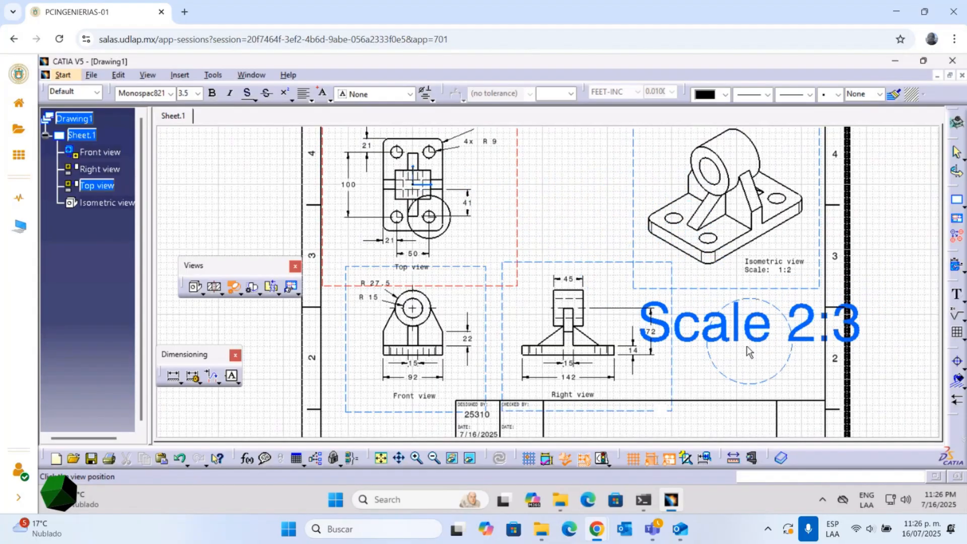
pyautogui.click(796, 351)
# Reposition the detail view in the space above the title block and move its label directly beneath the detail geometry
pyautogui.moveTo(645, 252); pyautogui.dragTo(551, 202, button='middle')
pyautogui.click(689, 301)
pyautogui.moveTo(688, 301)
pyautogui.mouseDown()
pyautogui.moveTo(691, 315)
pyautogui.moveTo(689, 301)
pyautogui.mouseUp()
pyautogui.moveTo(661, 223); pyautogui.dragTo(640, 209)
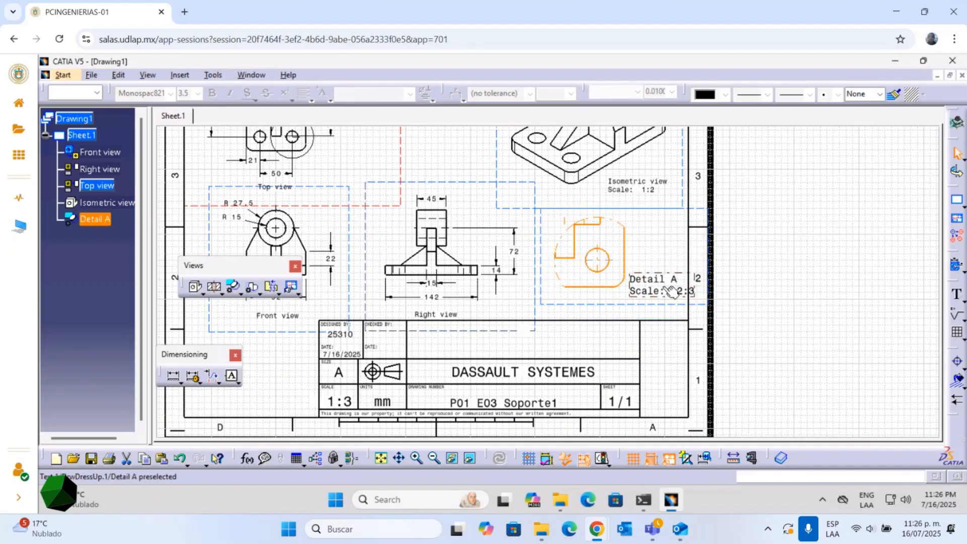
pyautogui.moveTo(675, 291); pyautogui.dragTo(649, 310)
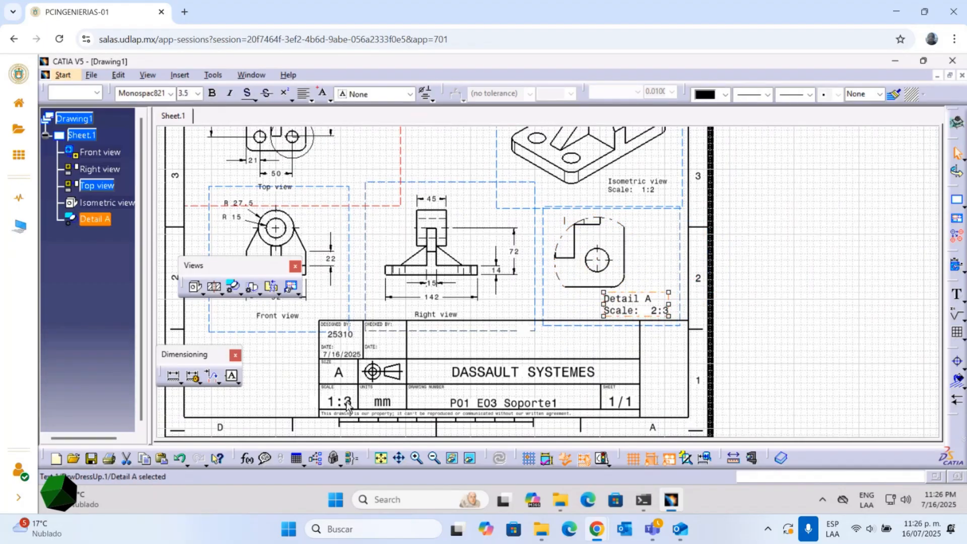
pyautogui.click(690, 300)
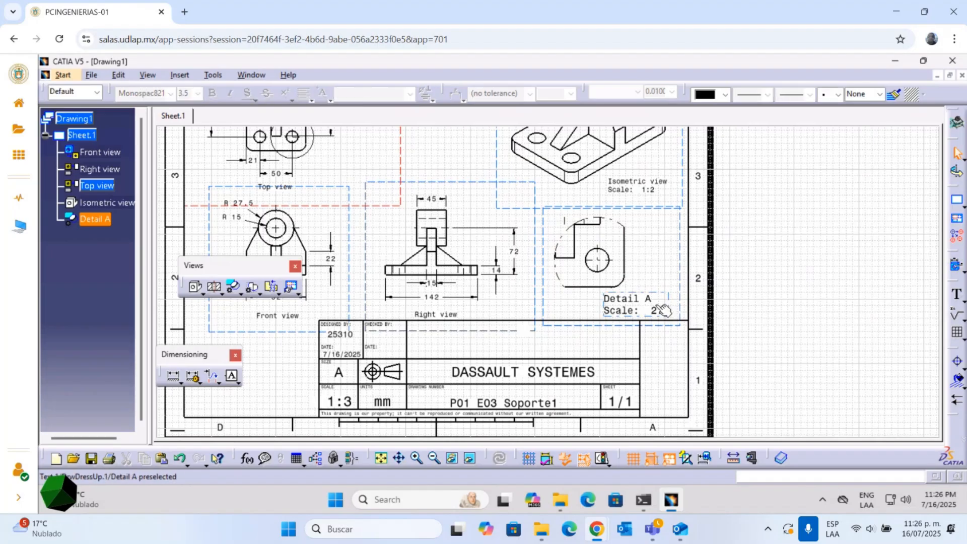
pyautogui.moveTo(529, 240)
pyautogui.mouseDown(button='middle')
pyautogui.moveTo(702, 237)
pyautogui.moveTo(682, 244)
pyautogui.mouseUp(button='middle')
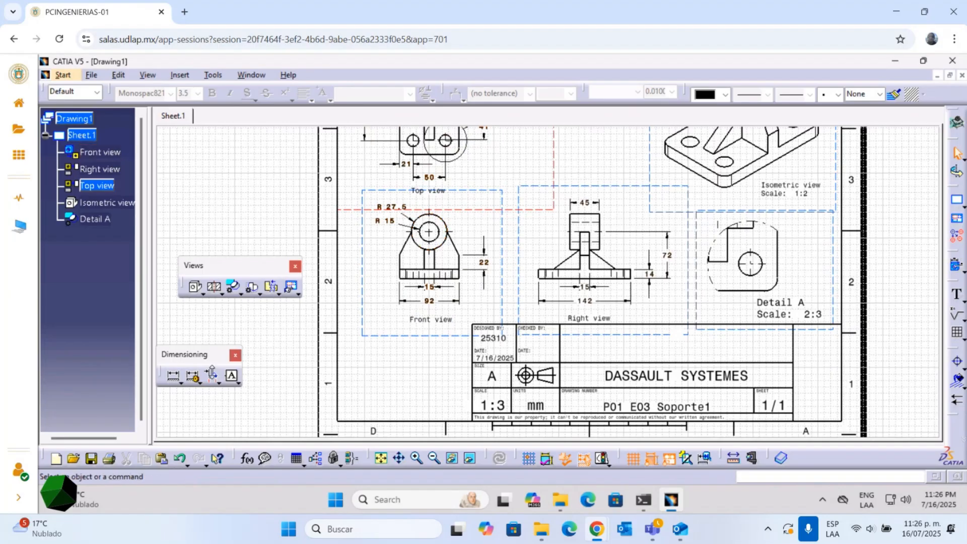
# Create a section view from the Front view with a vertical cutting line through the hole's centre, placing it beside the sheet border
pyautogui.click(215, 288)
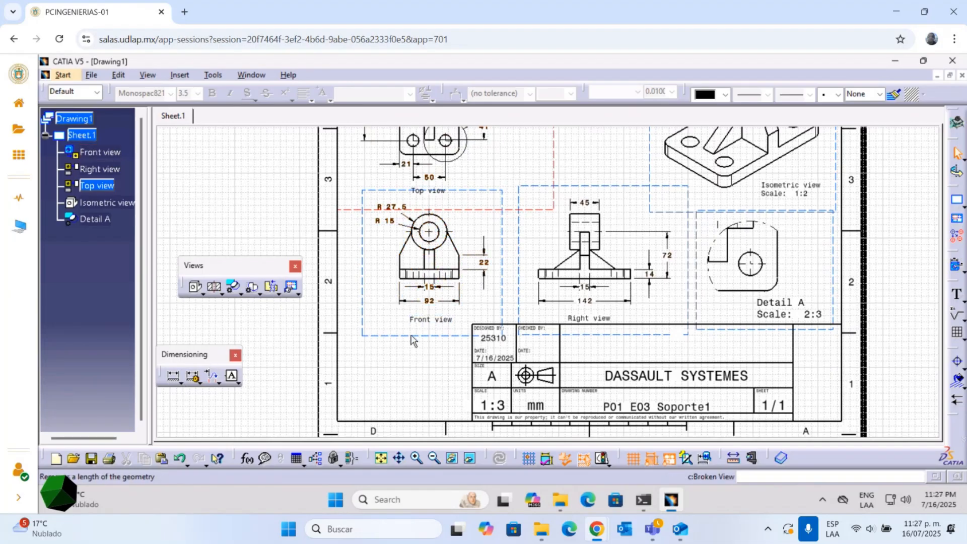
pyautogui.click(220, 289)
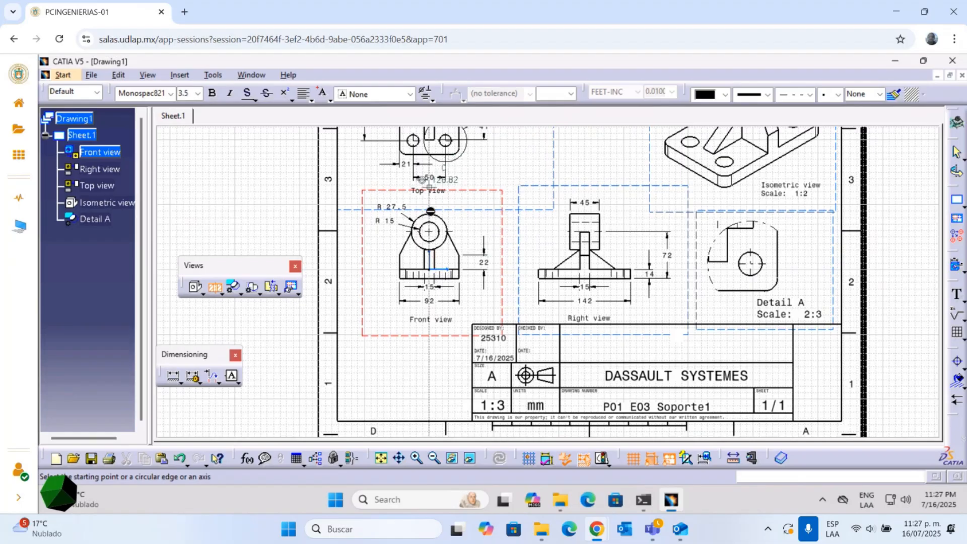
pyautogui.moveTo(455, 212)
pyautogui.mouseDown(button='middle')
pyautogui.moveTo(497, 210)
pyautogui.moveTo(496, 181)
pyautogui.moveTo(487, 196)
pyautogui.moveTo(440, 174)
pyautogui.mouseUp(button='middle')
pyautogui.click(439, 174)
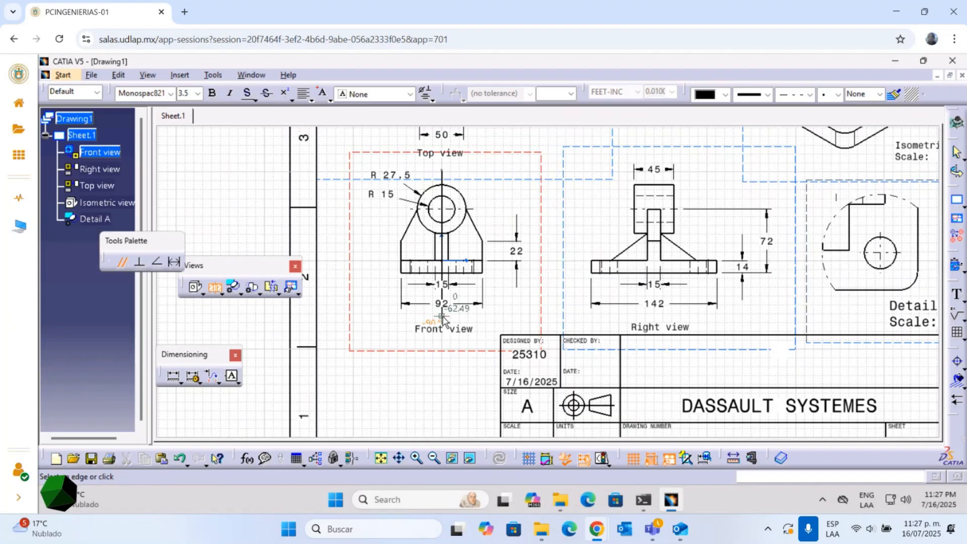
pyautogui.click(443, 318)
pyautogui.doubleClick(443, 319)
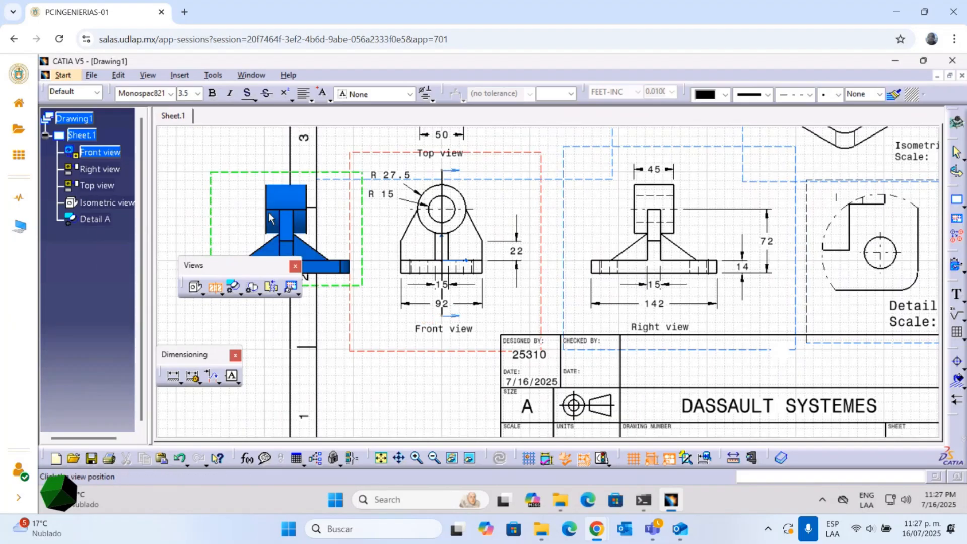
pyautogui.scroll(-5, 312, 234)
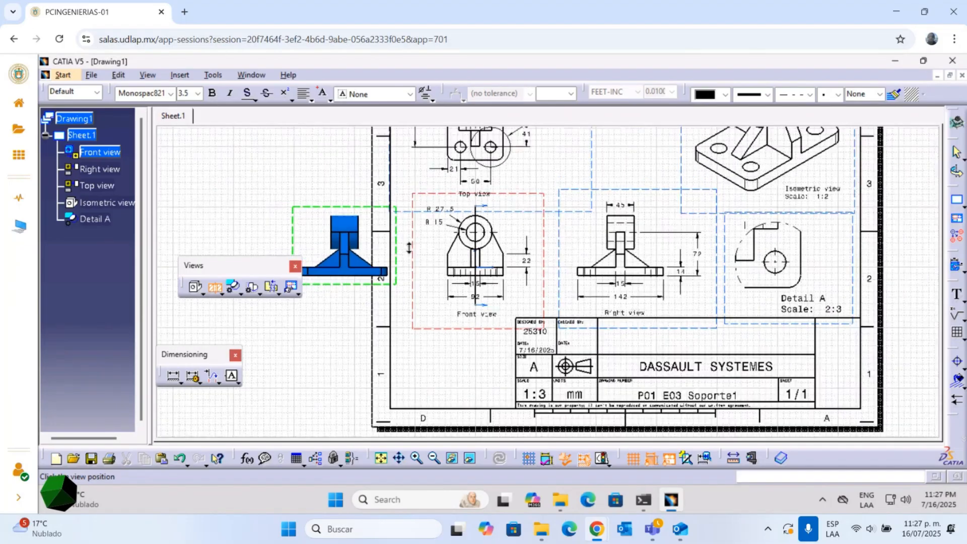
pyautogui.moveTo(356, 271)
pyautogui.mouseDown(button='middle')
pyautogui.moveTo(660, 268)
pyautogui.moveTo(363, 267)
pyautogui.mouseUp(button='middle')
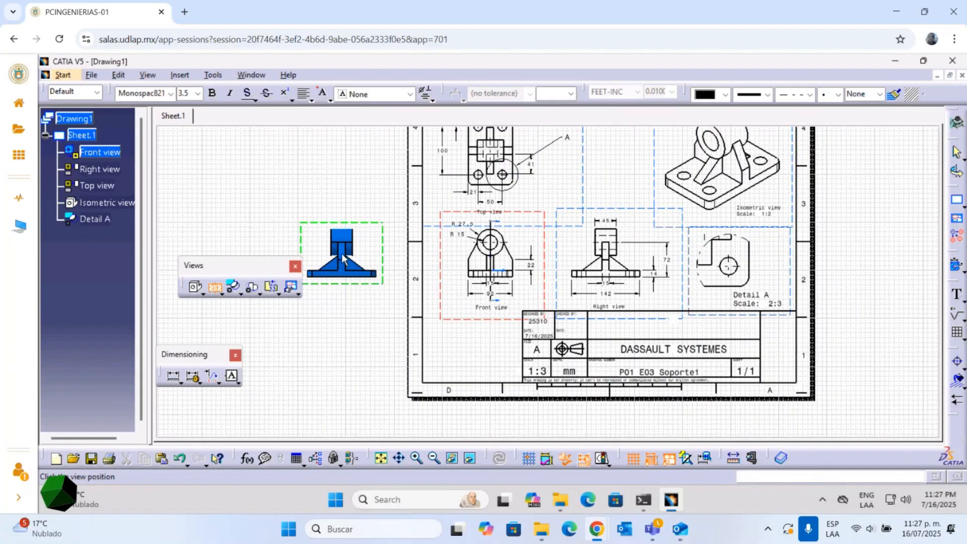
pyautogui.click(362, 259)
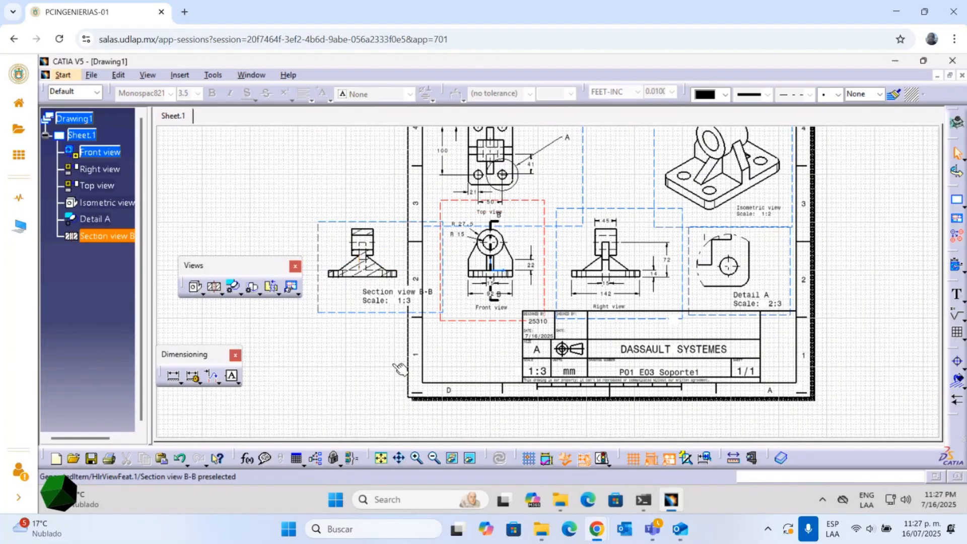
# Turn off hidden lines in the properties of Section view B-B
pyautogui.moveTo(405, 288)
pyautogui.mouseDown(button='middle')
pyautogui.moveTo(433, 202)
pyautogui.moveTo(642, 279)
pyautogui.mouseUp(button='middle')
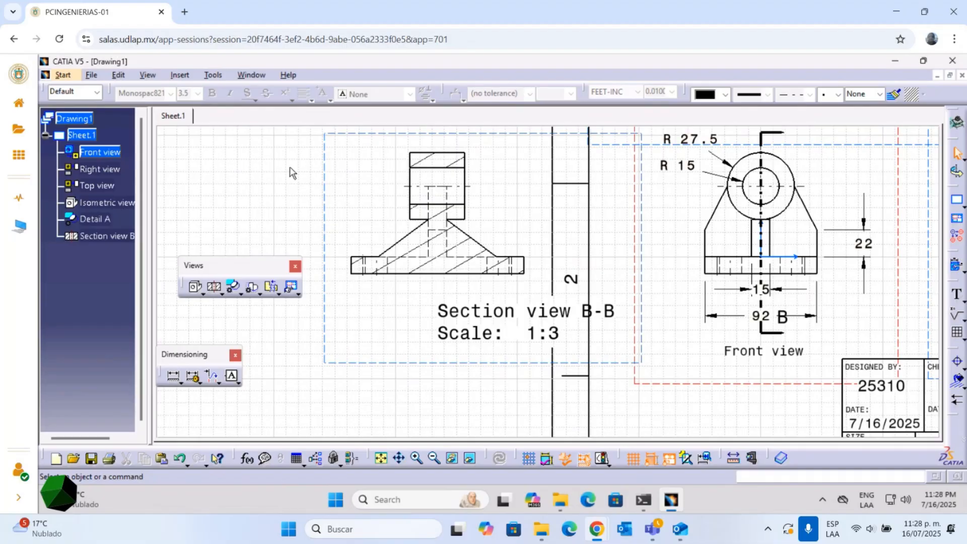
pyautogui.rightClick(325, 151)
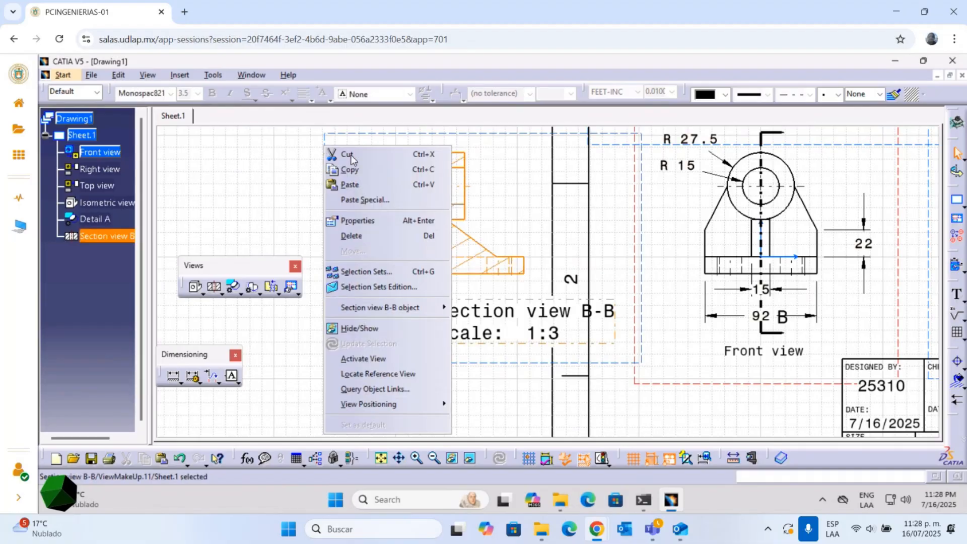
pyautogui.click(364, 218)
pyautogui.click(104, 144)
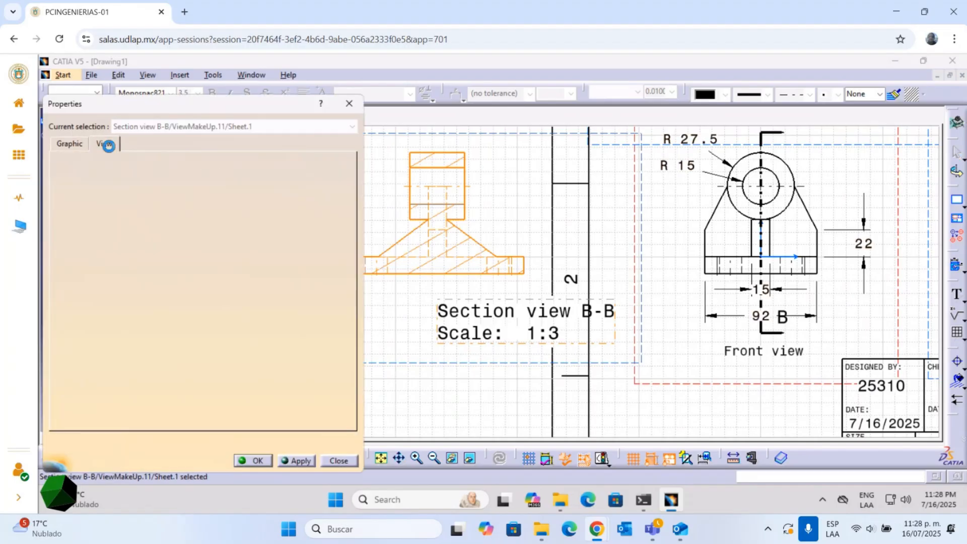
pyautogui.click(91, 261)
pyautogui.click(252, 460)
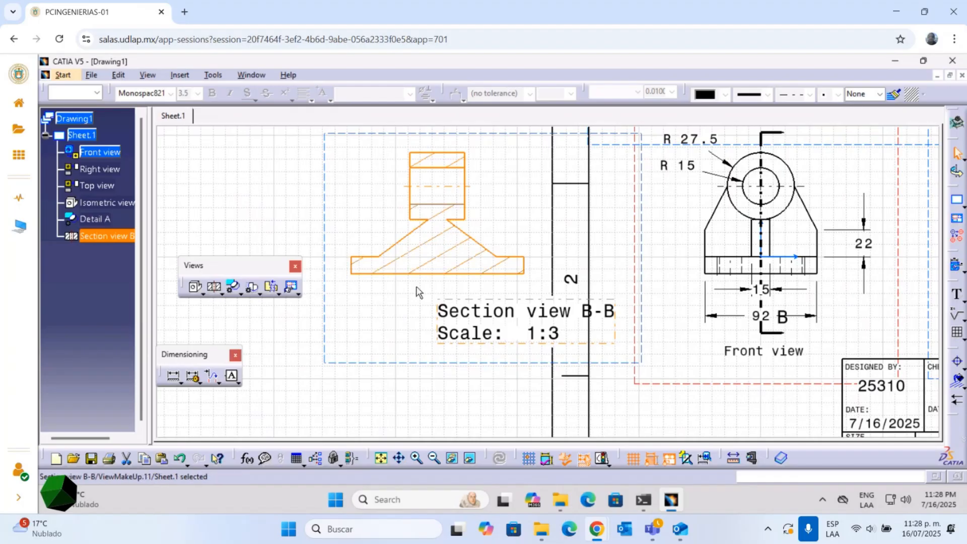
# Activate Section view B-B and set its hatching pitch to 1 mm
pyautogui.doubleClick(410, 362)
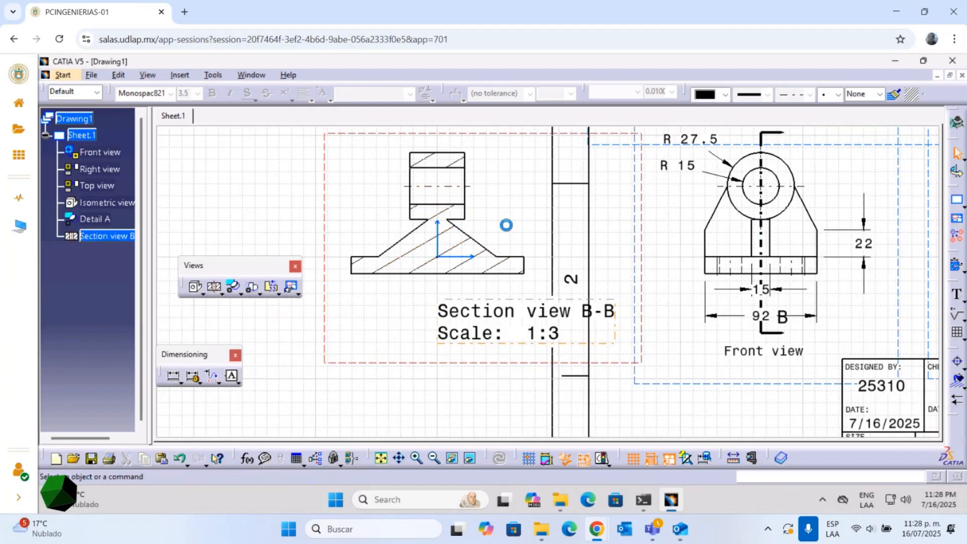
pyautogui.doubleClick(424, 248)
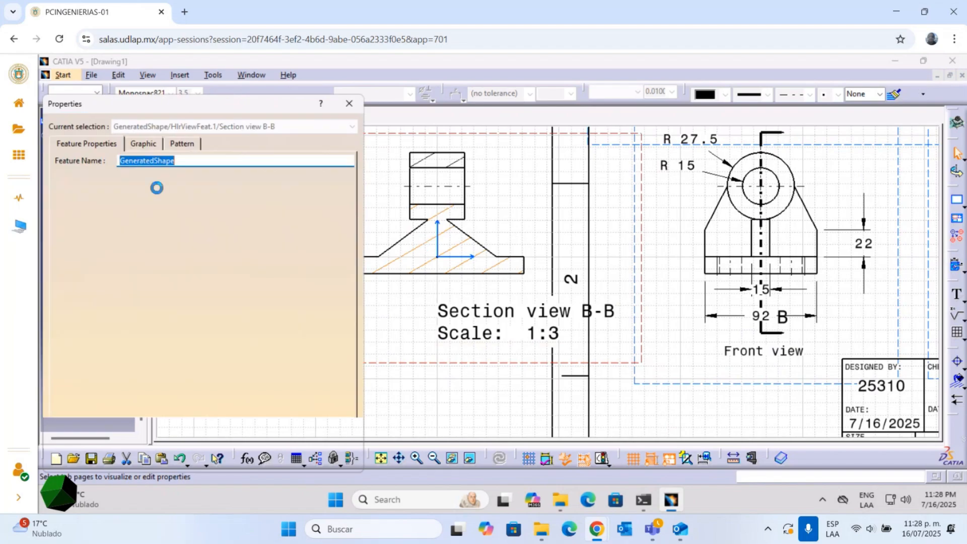
pyautogui.click(187, 142)
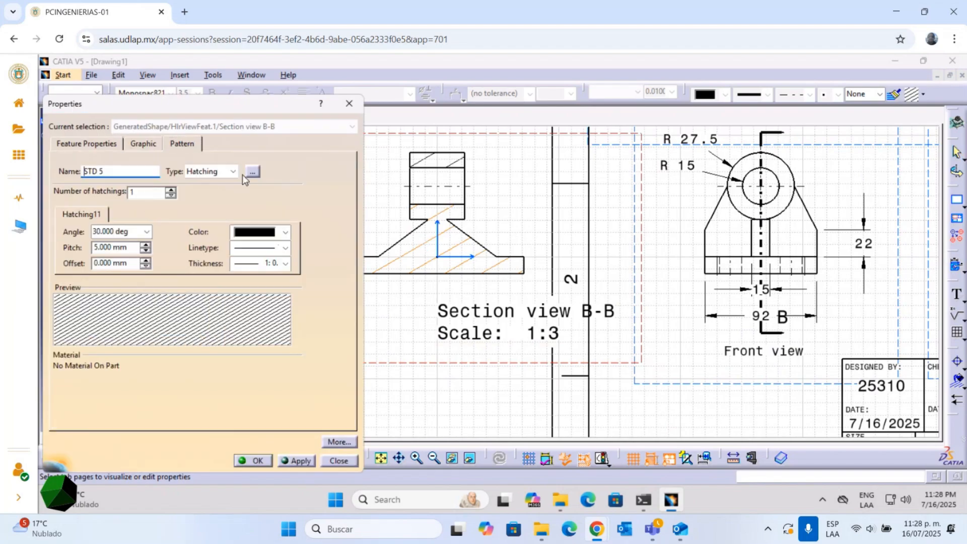
pyautogui.click(219, 171)
pyautogui.moveTo(133, 247); pyautogui.dragTo(93, 246)
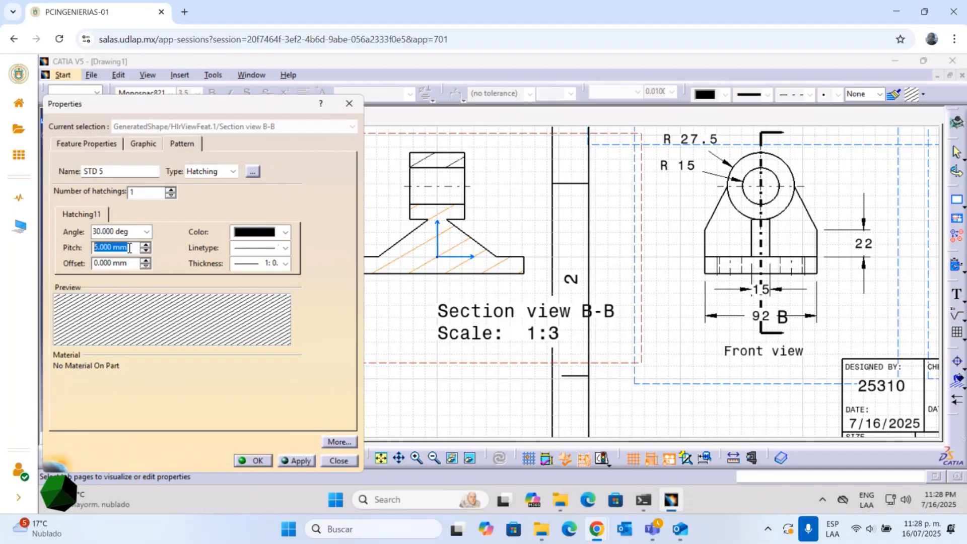
pyautogui.write('1')
pyautogui.press('Return')
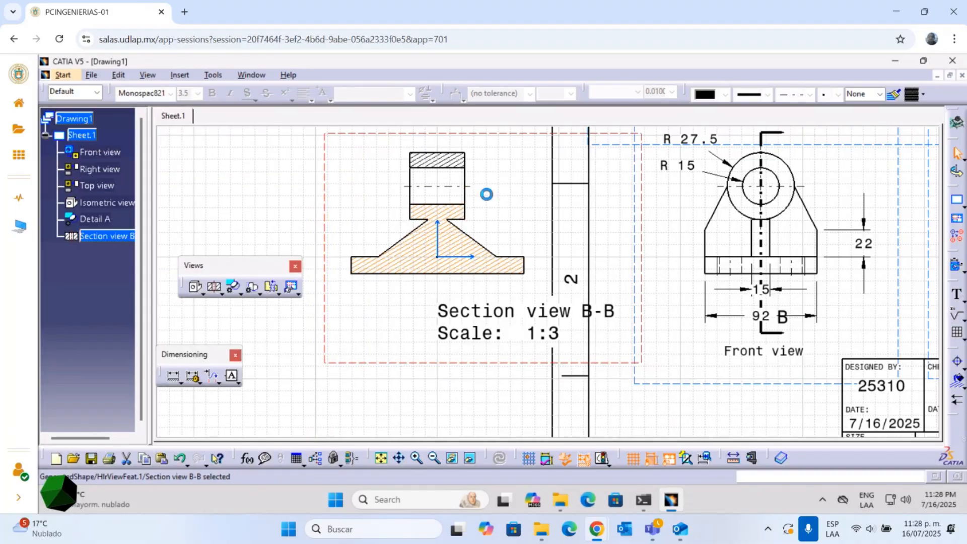
# Delete Section view B-B from the sheet
pyautogui.moveTo(525, 206)
pyautogui.mouseDown(button='middle')
pyautogui.moveTo(537, 231)
pyautogui.moveTo(485, 277)
pyautogui.mouseUp(button='middle')
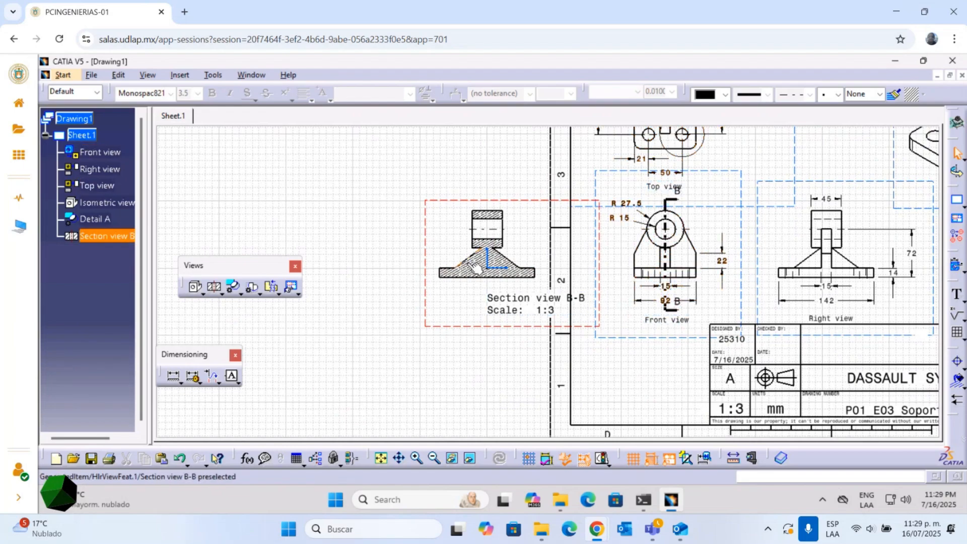
pyautogui.press('ctrl')
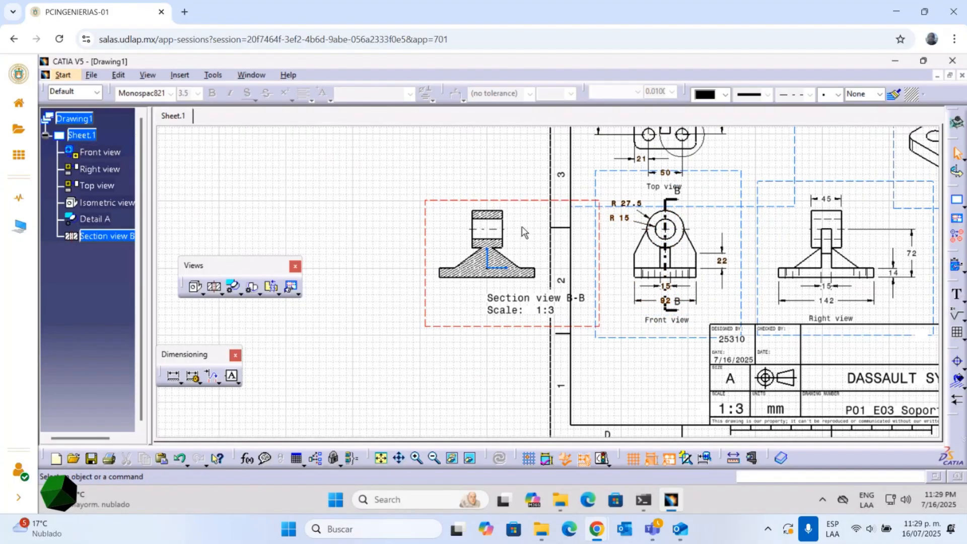
pyautogui.click(537, 202)
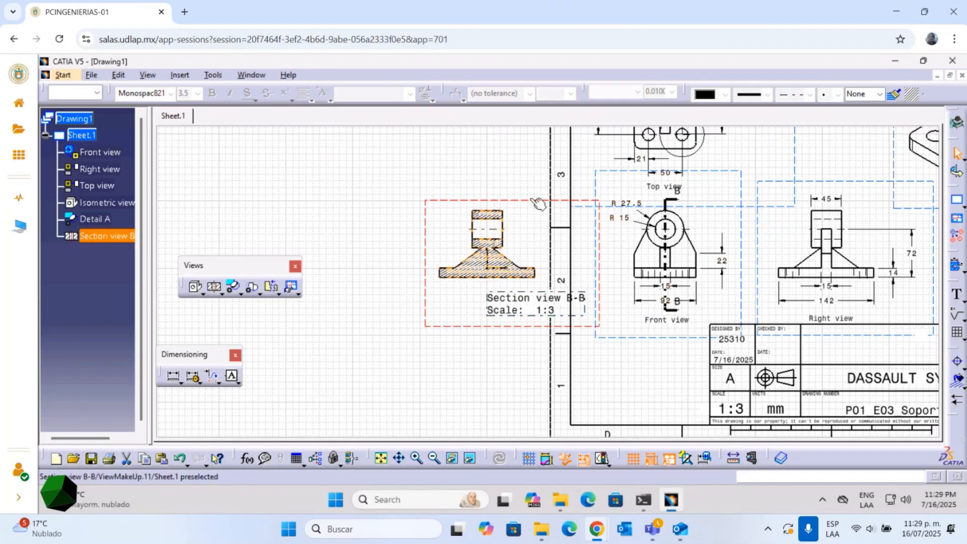
pyautogui.press('Delete')
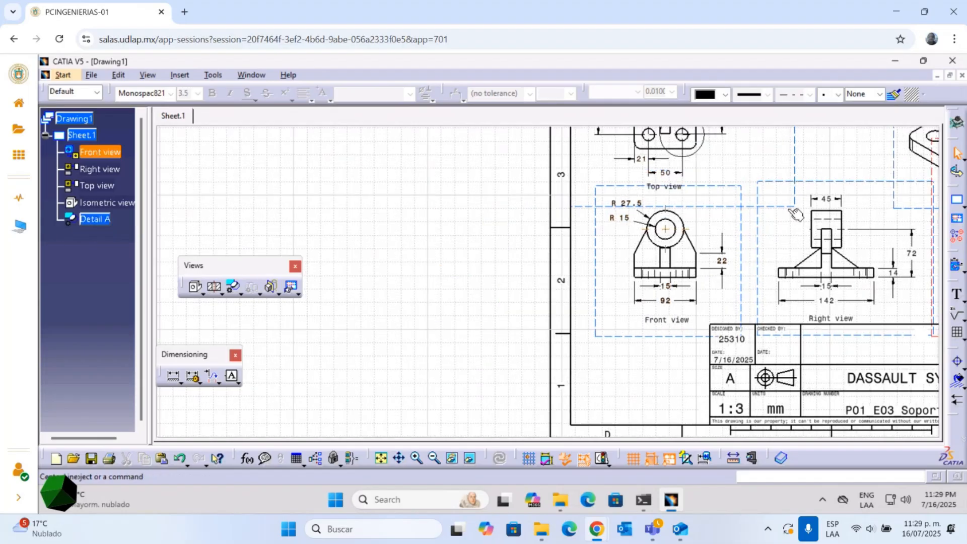
# Delete the Detail A view from the sheet
pyautogui.moveTo(414, 249); pyautogui.dragTo(391, 251, button='middle')
pyautogui.moveTo(749, 257); pyautogui.dragTo(564, 276, button='middle')
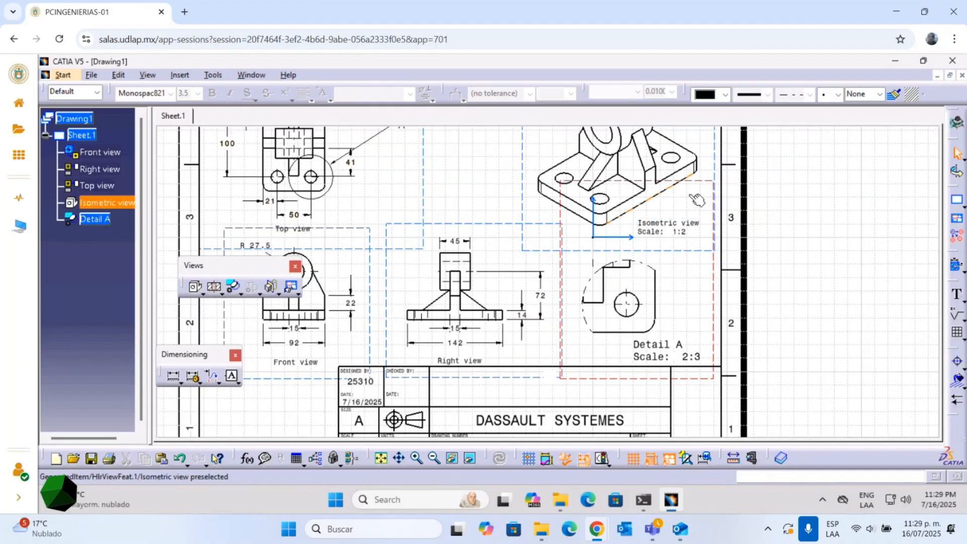
pyautogui.click(707, 183)
pyautogui.press('Delete')
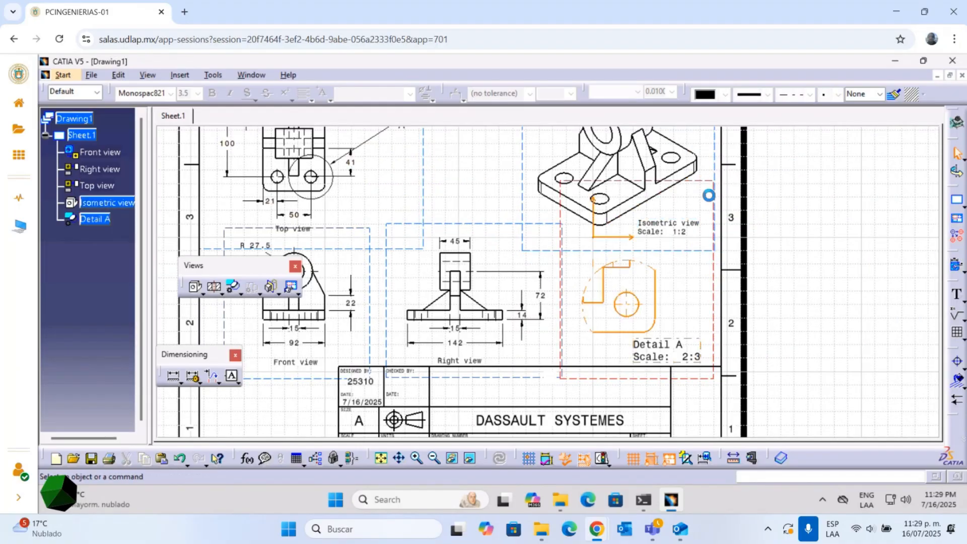
pyautogui.moveTo(474, 201)
pyautogui.mouseDown(button='middle')
pyautogui.moveTo(587, 229)
pyautogui.moveTo(578, 217)
pyautogui.moveTo(584, 233)
pyautogui.mouseUp(button='middle')
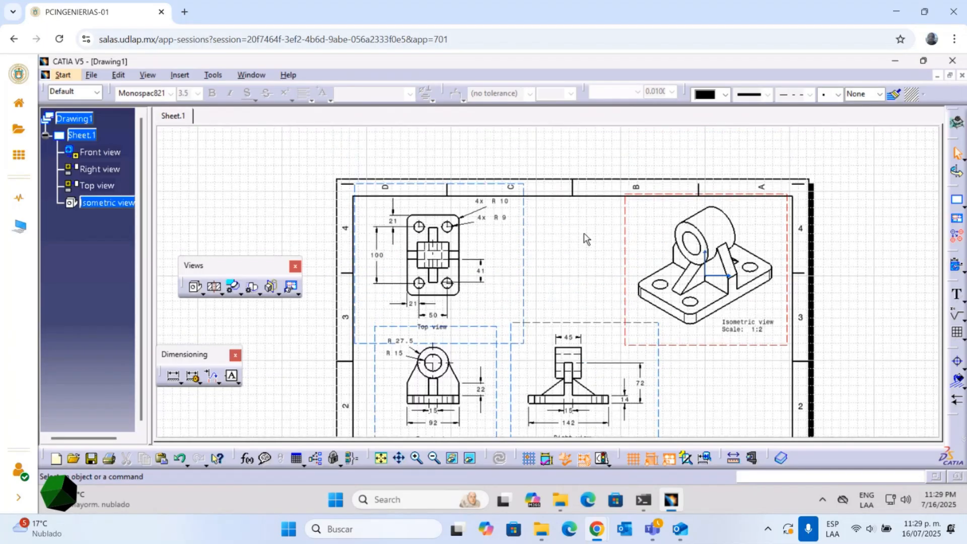